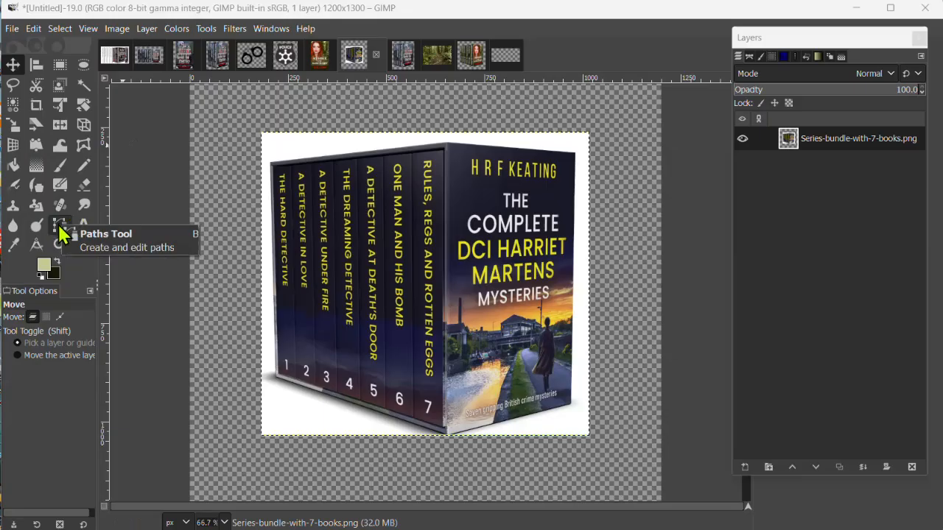
# Step: Draw a closed path with the Paths tool around the six outer corners of the book box set
pyautogui.click(61, 228)
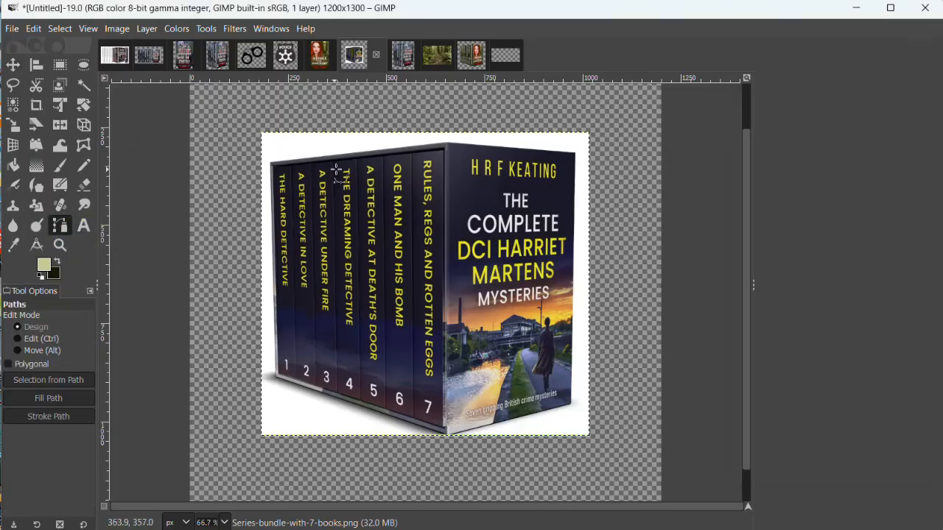
pyautogui.click(270, 162)
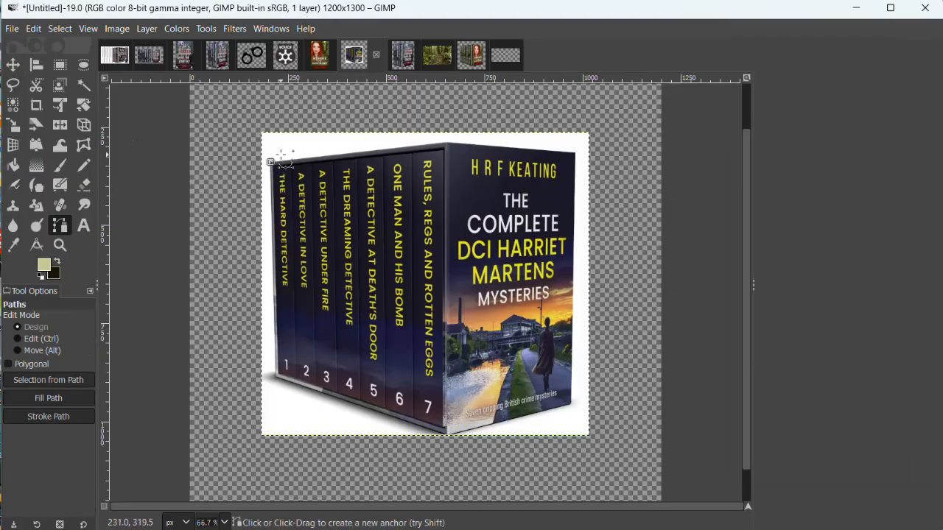
pyautogui.click(446, 141)
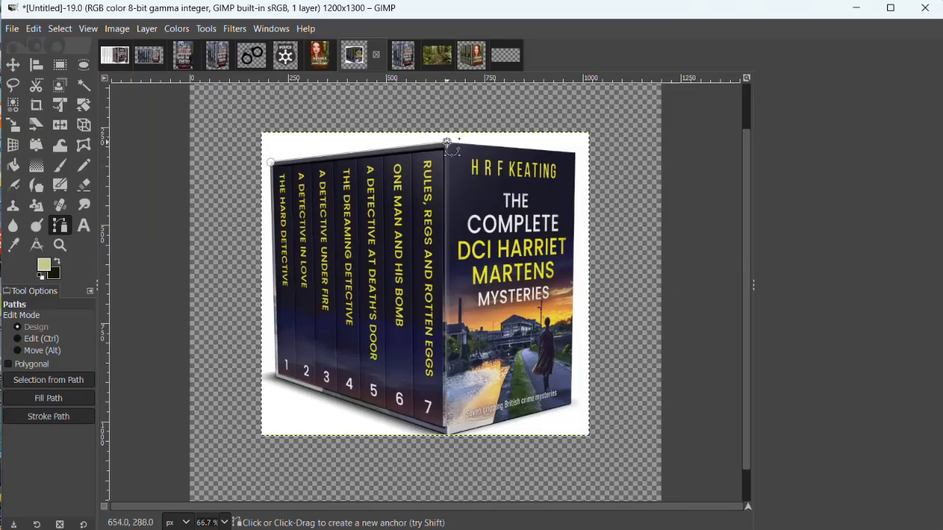
pyautogui.click(576, 152)
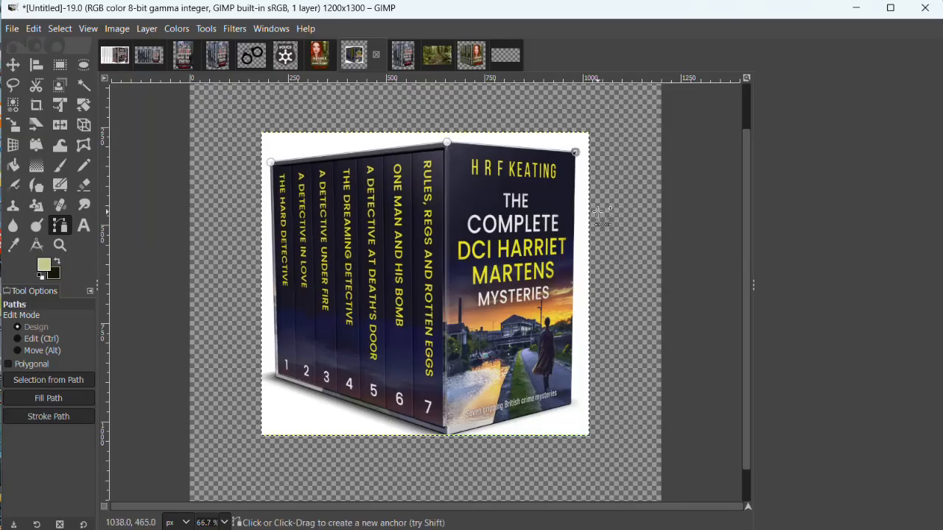
pyautogui.click(571, 403)
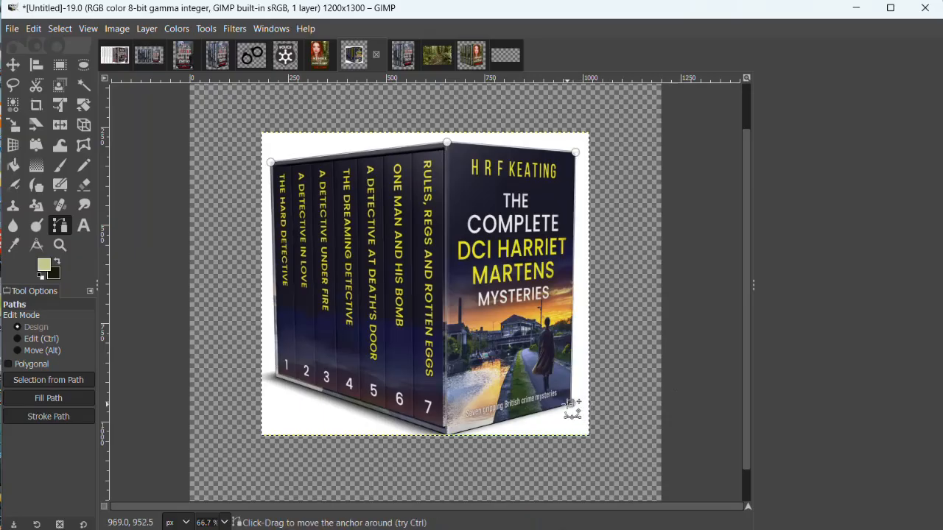
pyautogui.click(447, 433)
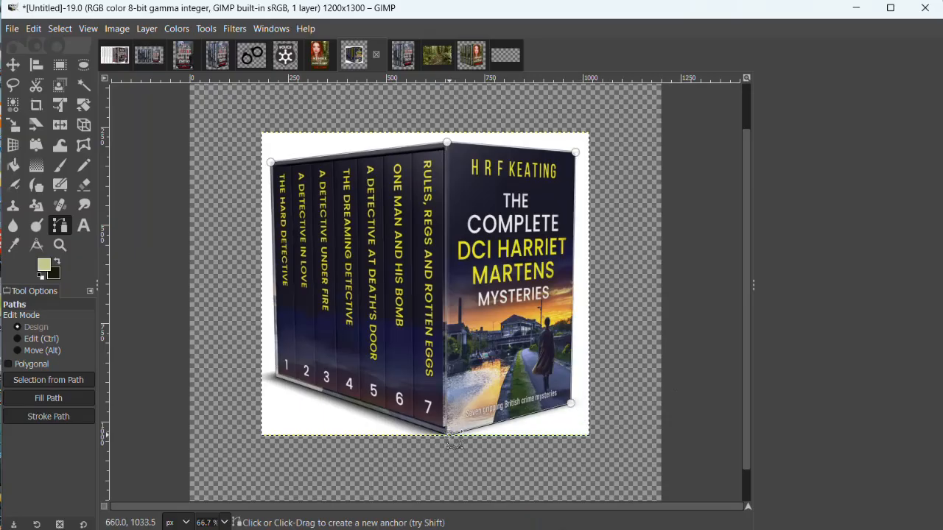
pyautogui.click(274, 377)
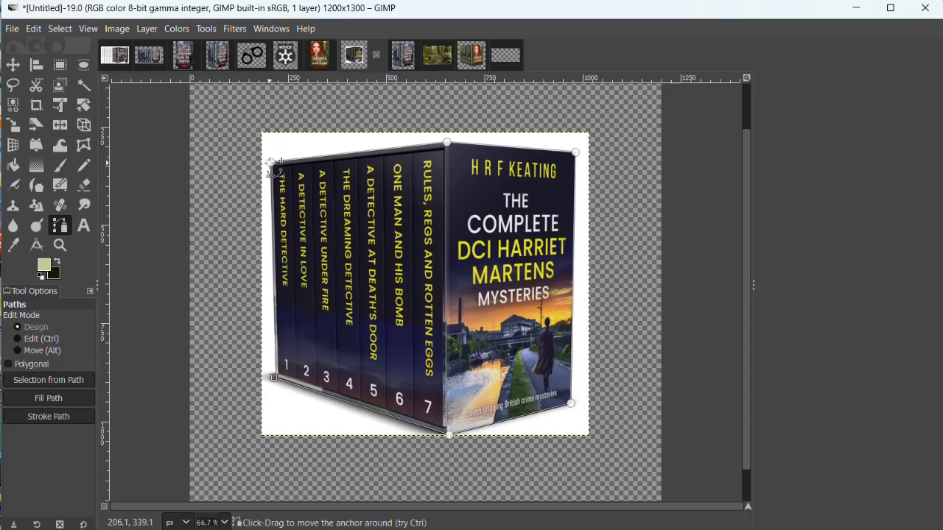
pyautogui.press('ctrl')
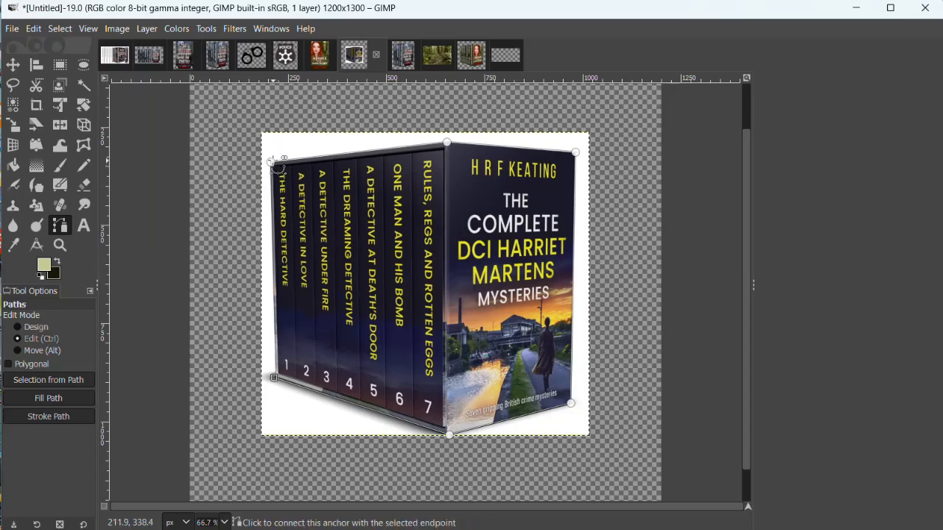
pyautogui.keyDown('ctrl'); pyautogui.click(271, 164); pyautogui.keyUp('ctrl')
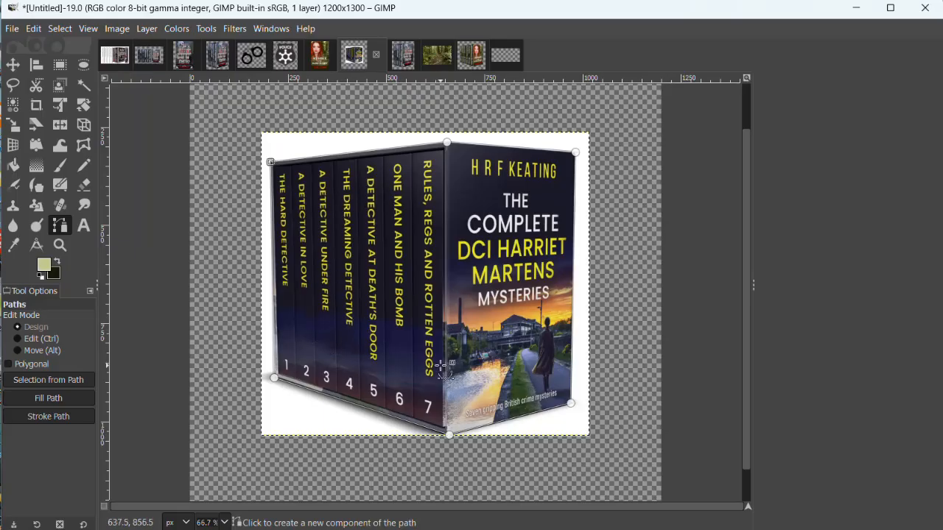
# Step: Fine-tune the path's upper and lower anchors on the spine side so they sit exactly on the box corners beside book 1
pyautogui.scroll(4, 440, 368)
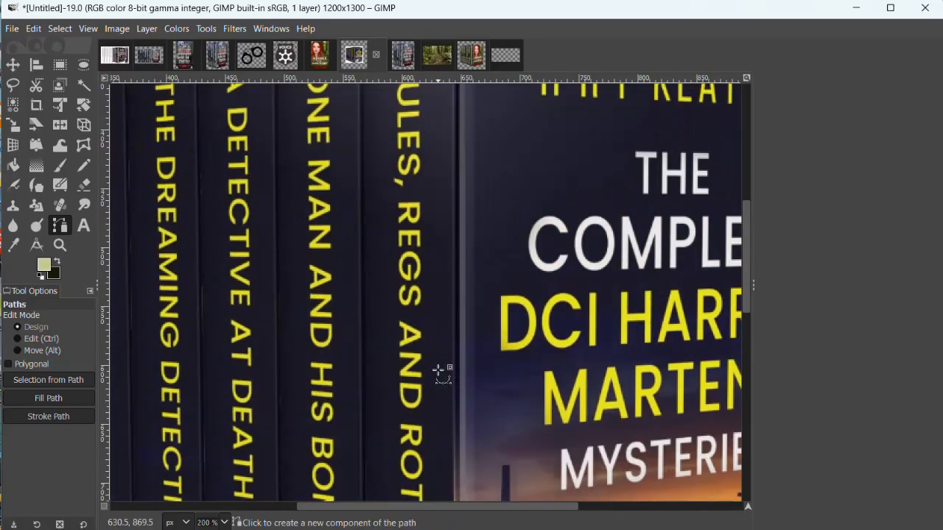
pyautogui.scroll(10, 446, 373)
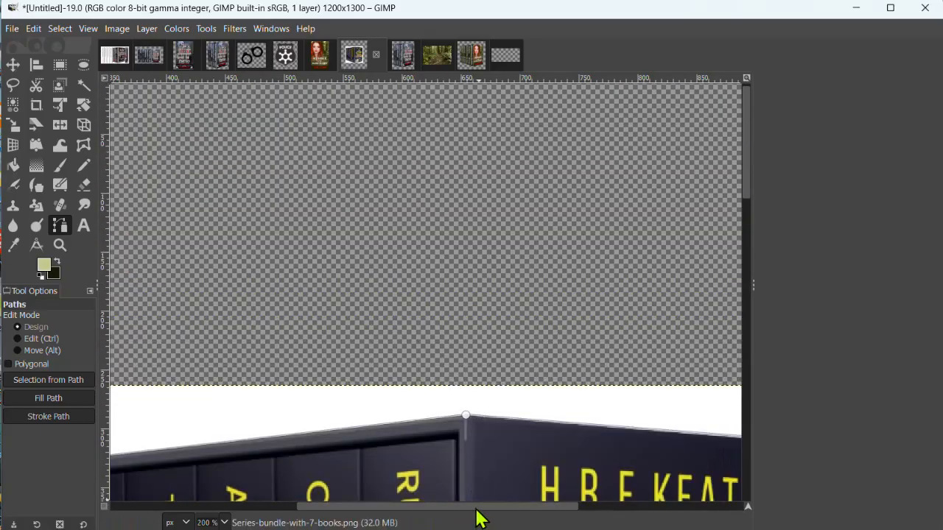
pyautogui.moveTo(476, 510); pyautogui.dragTo(331, 509)
pyautogui.scroll(-4, 307, 341)
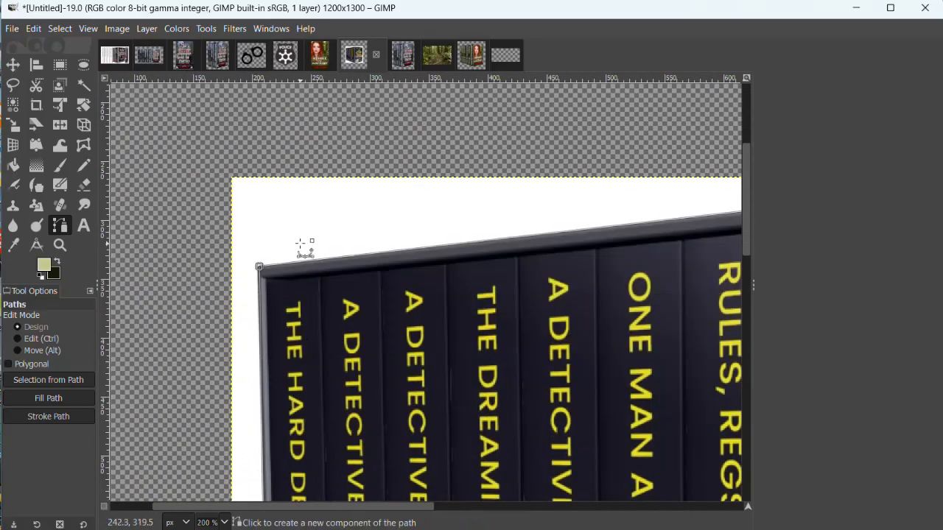
pyautogui.moveTo(259, 267); pyautogui.dragTo(258, 267)
pyautogui.scroll(-6, 360, 391)
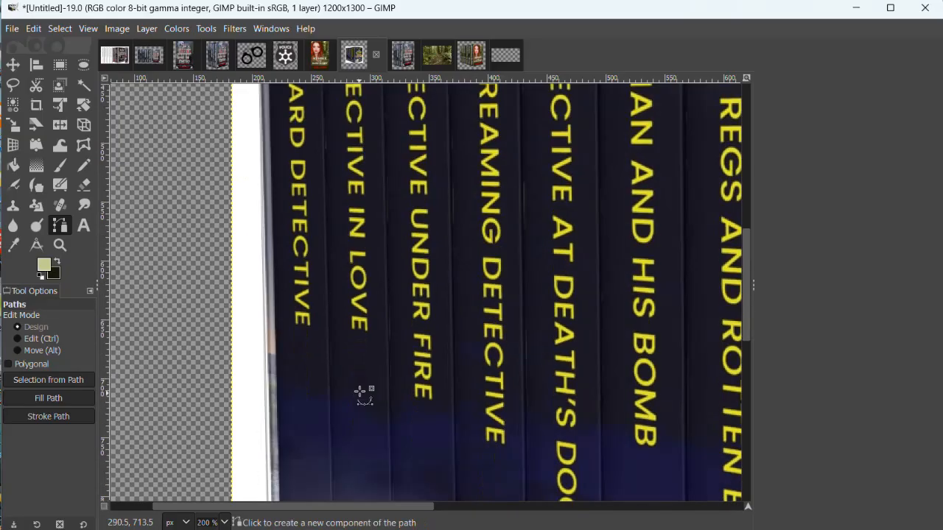
pyautogui.scroll(-5, 359, 391)
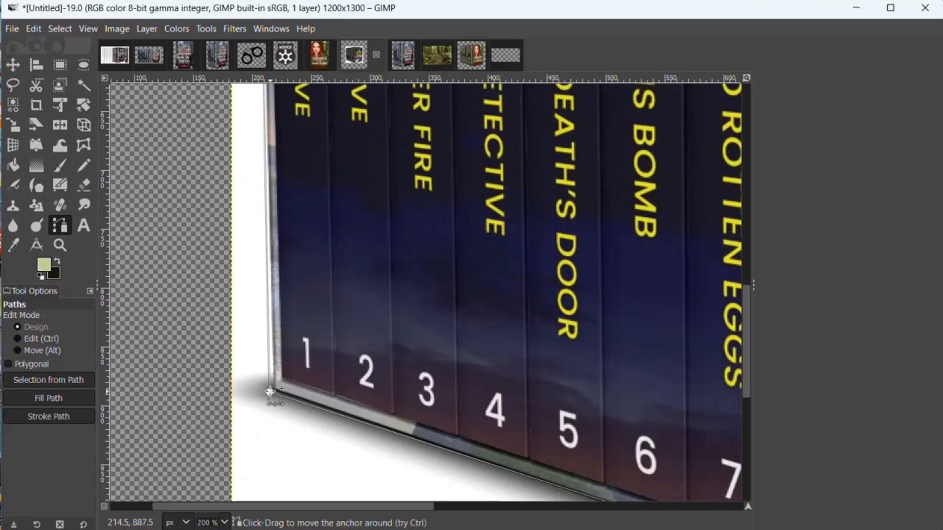
pyautogui.moveTo(269, 392); pyautogui.dragTo(274, 388)
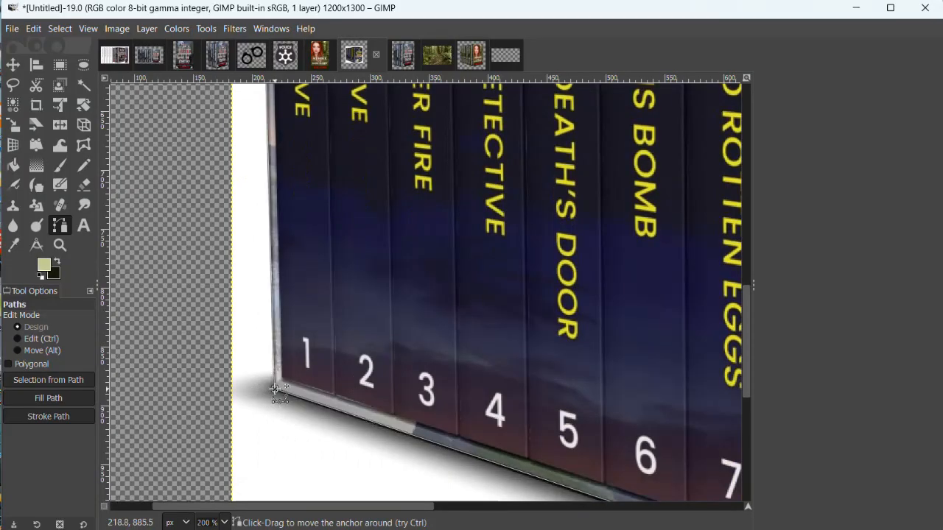
# Step: Fine-tune the path's lower and upper anchors on the front cover's outer edge to match the box corners
pyautogui.moveTo(343, 507); pyautogui.dragTo(476, 524)
pyautogui.scroll(-5, 568, 352)
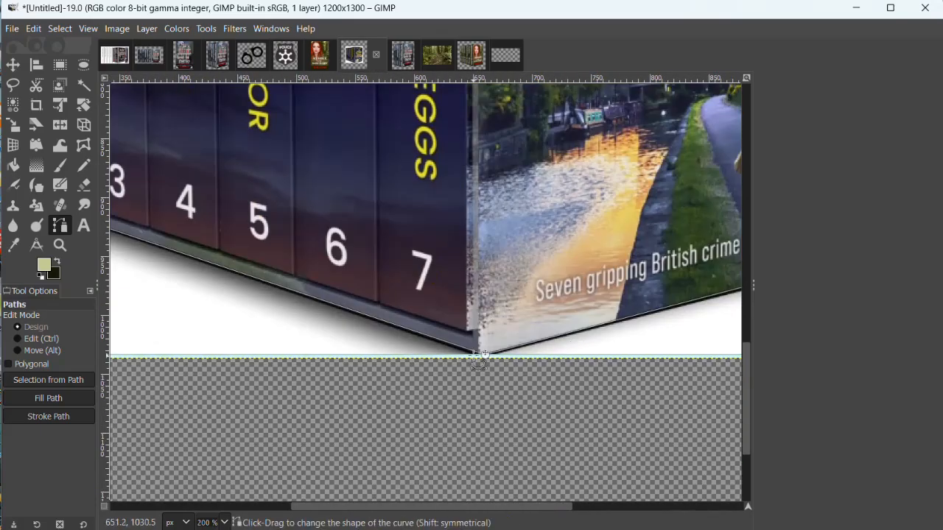
pyautogui.moveTo(452, 506); pyautogui.dragTo(583, 507)
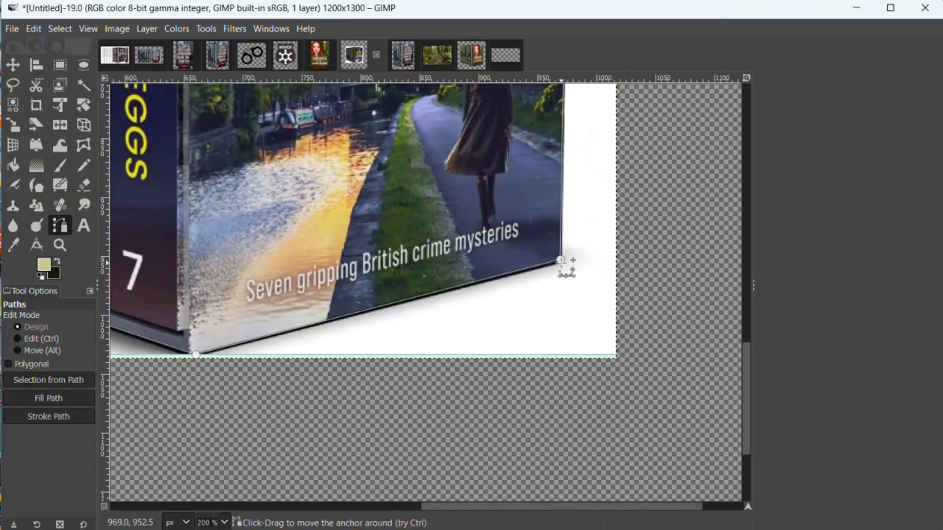
pyautogui.moveTo(561, 260); pyautogui.dragTo(561, 264)
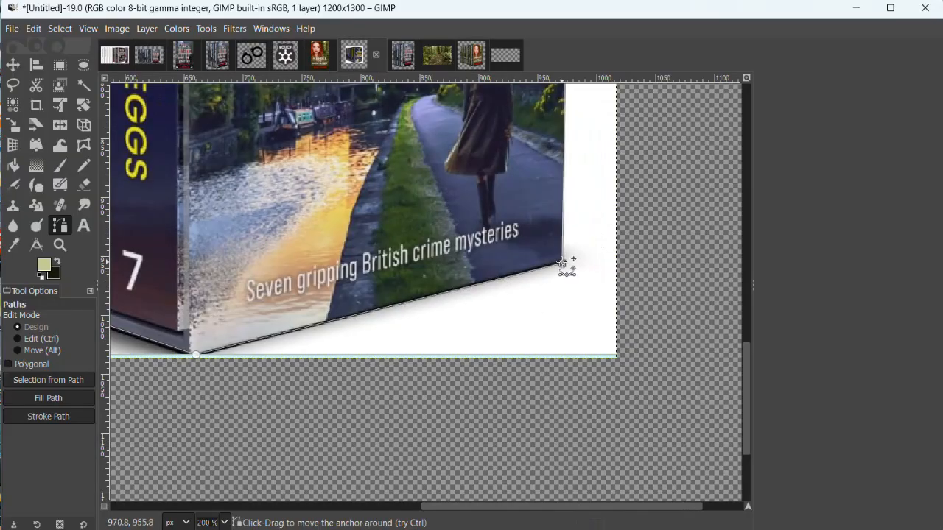
pyautogui.scroll(10, 614, 271)
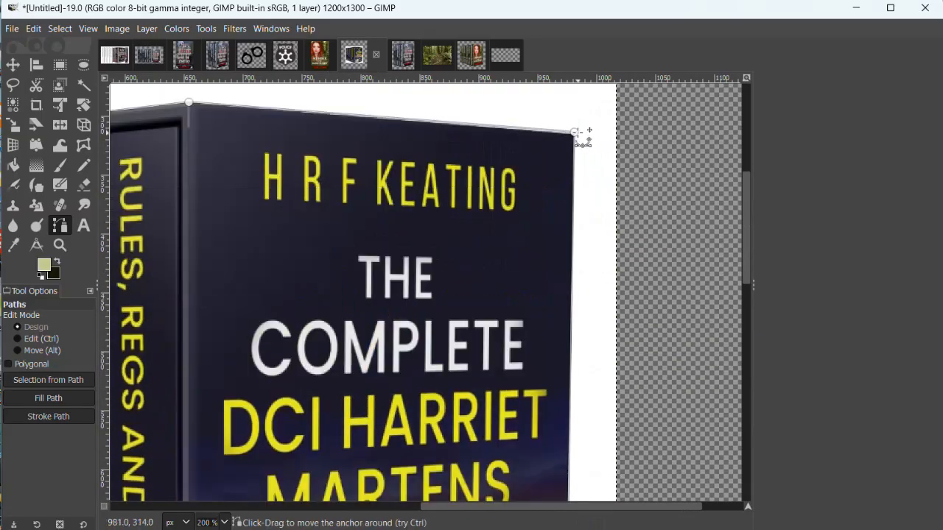
pyautogui.moveTo(573, 132); pyautogui.dragTo(574, 133)
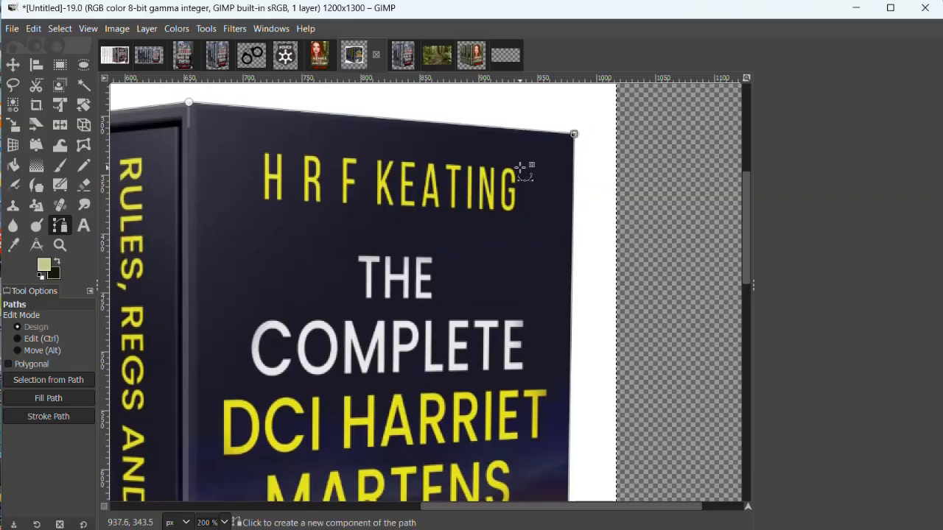
pyautogui.press('ctrl')
pyautogui.scroll(-2, 436, 242)
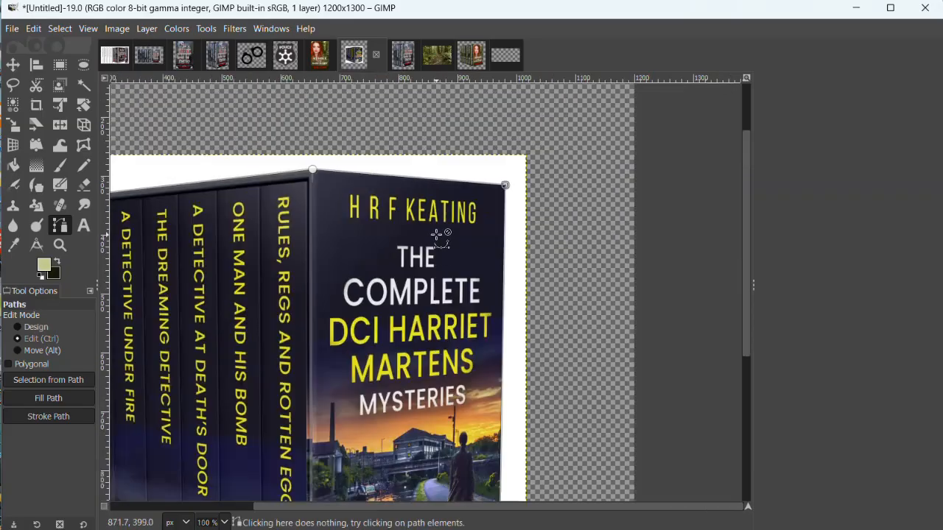
pyautogui.scroll(-2, 440, 236)
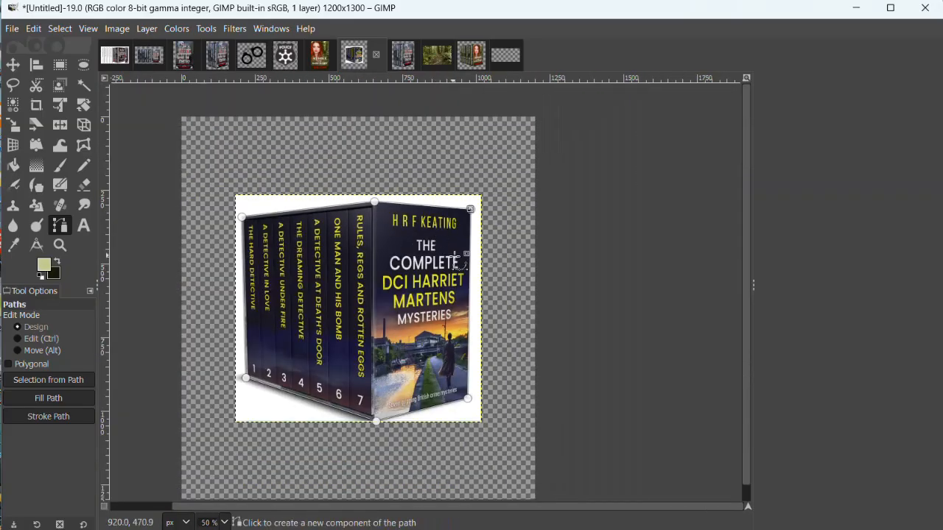
# Step: Shift the Layers dialog slightly inward and create a selection from the closed path
pyautogui.click(305, 29)
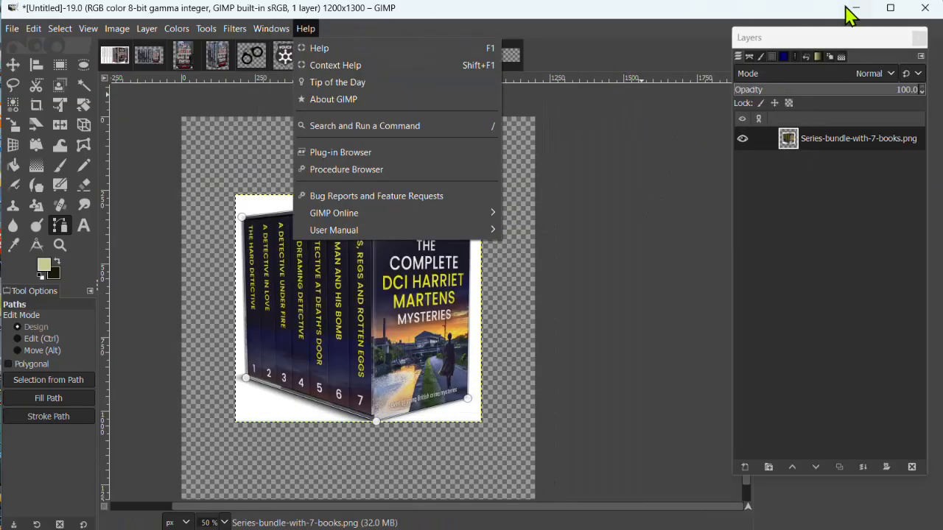
pyautogui.click(825, 48)
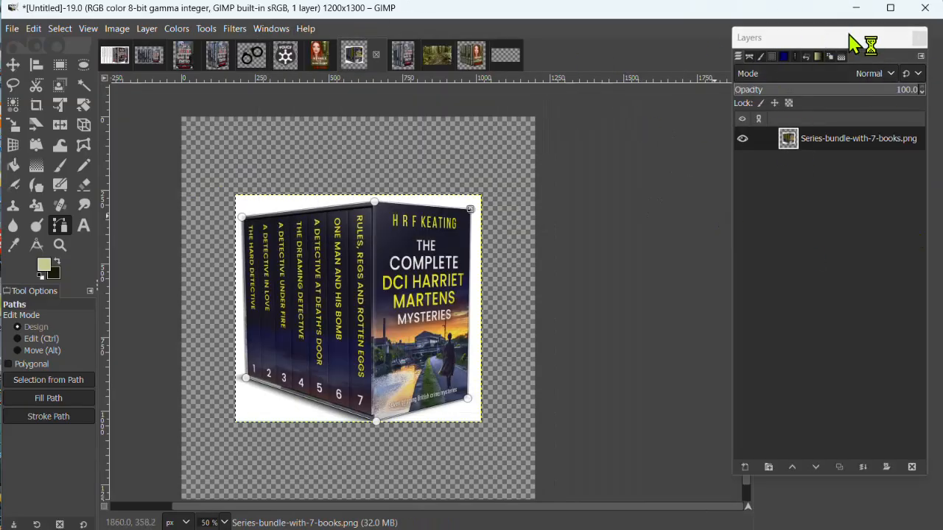
pyautogui.moveTo(850, 37); pyautogui.dragTo(831, 43)
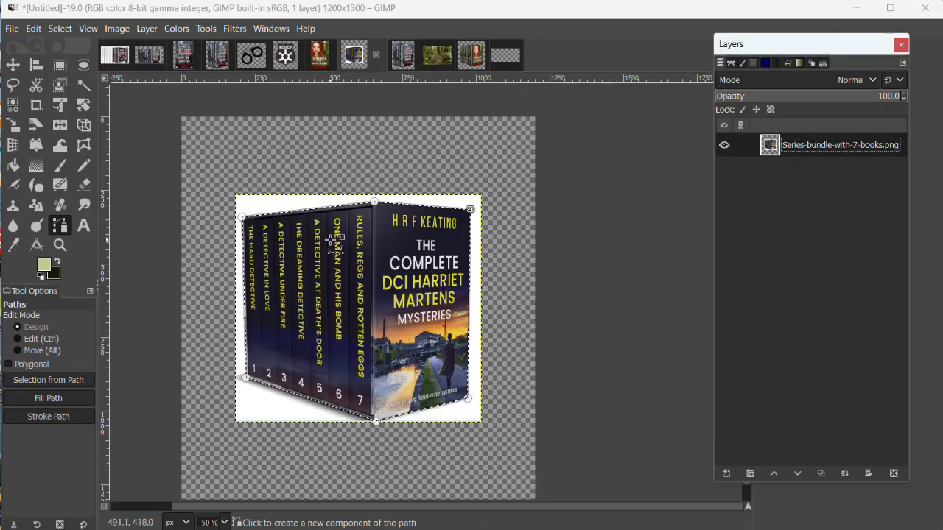
# Step: Invert the selection to delete the white background around the box set, and clear the selection
pyautogui.click(59, 29)
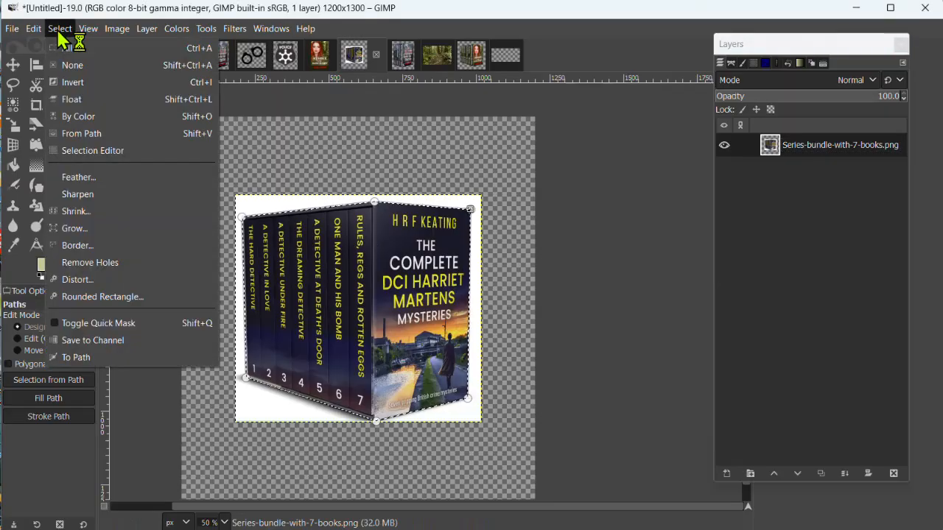
pyautogui.click(70, 83)
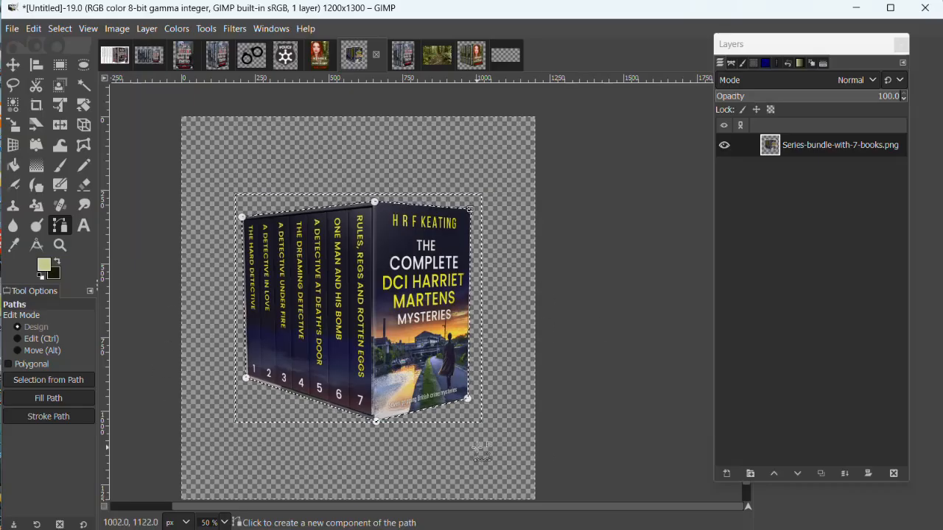
pyautogui.click(64, 31)
pyautogui.click(64, 69)
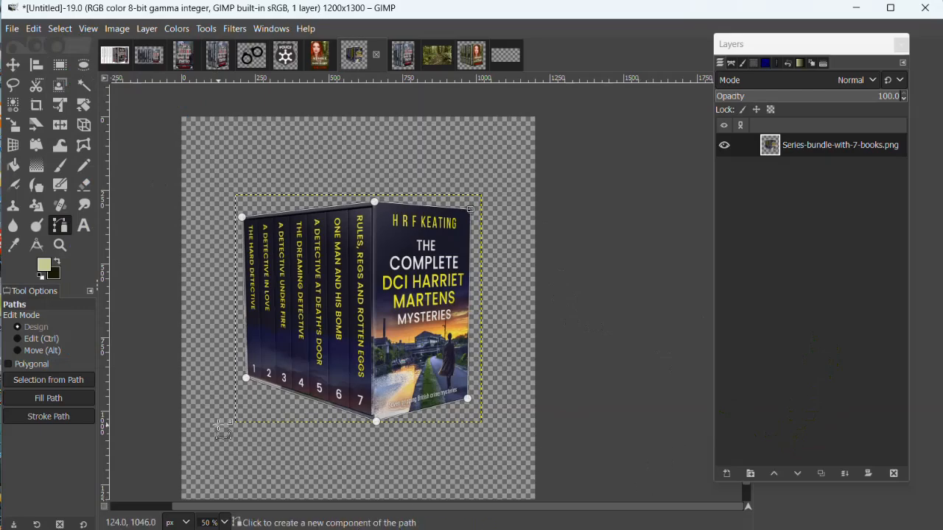
pyautogui.click(13, 64)
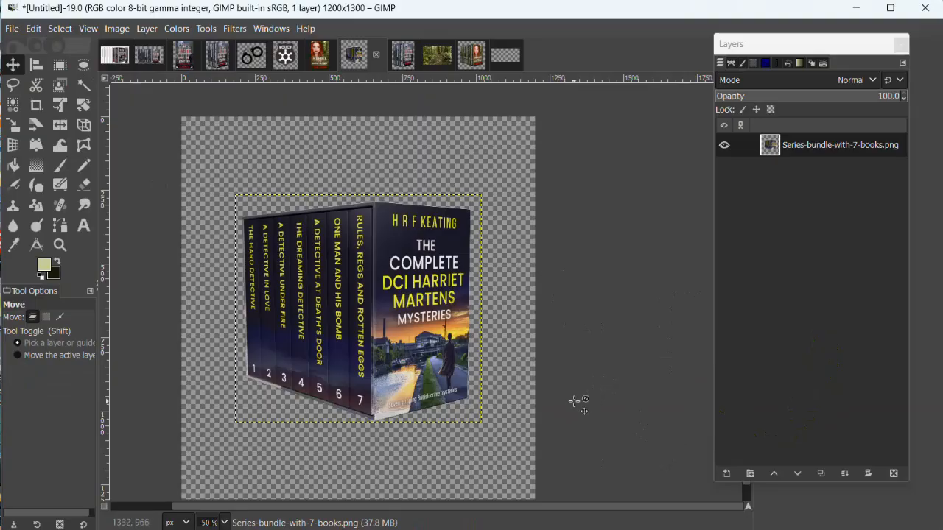
# Step: Bring the box set toward the middle of the canvas view and swap the foreground and background colours
pyautogui.press('ctrl')
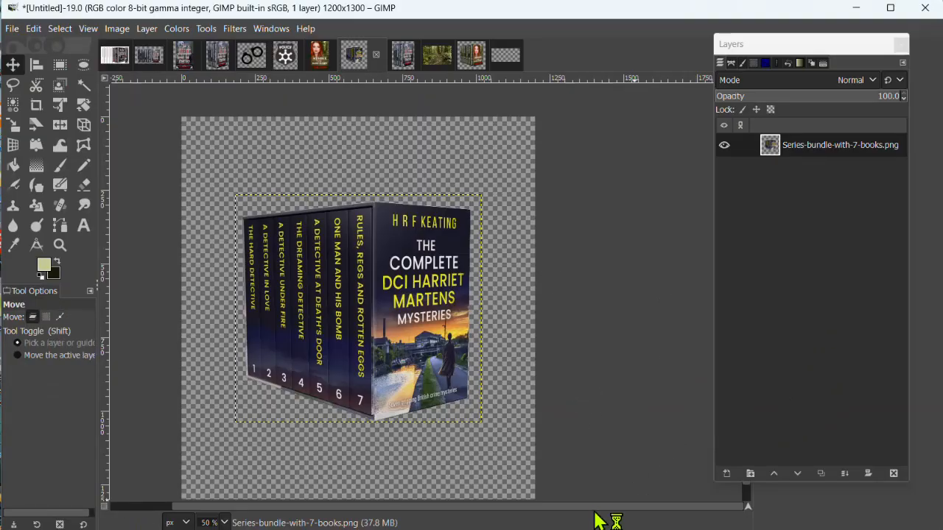
pyautogui.moveTo(594, 508); pyautogui.dragTo(518, 515)
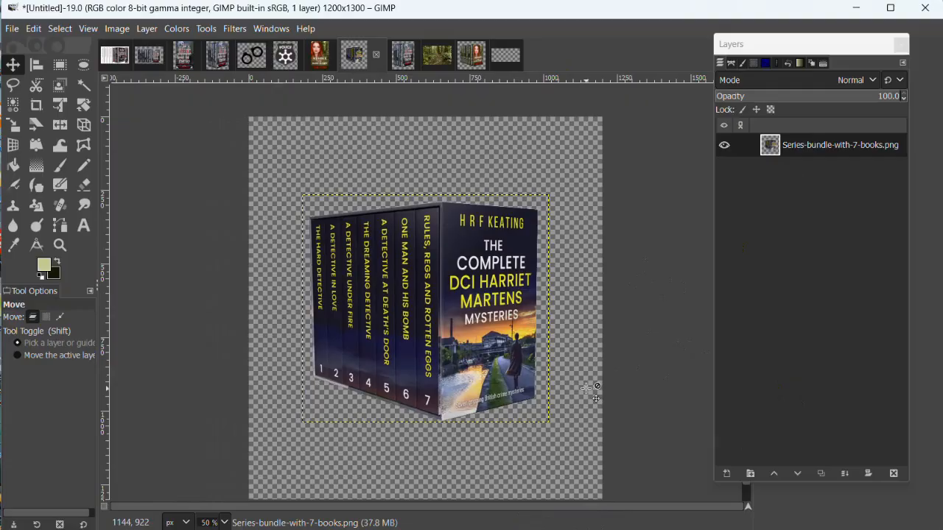
pyautogui.click(57, 261)
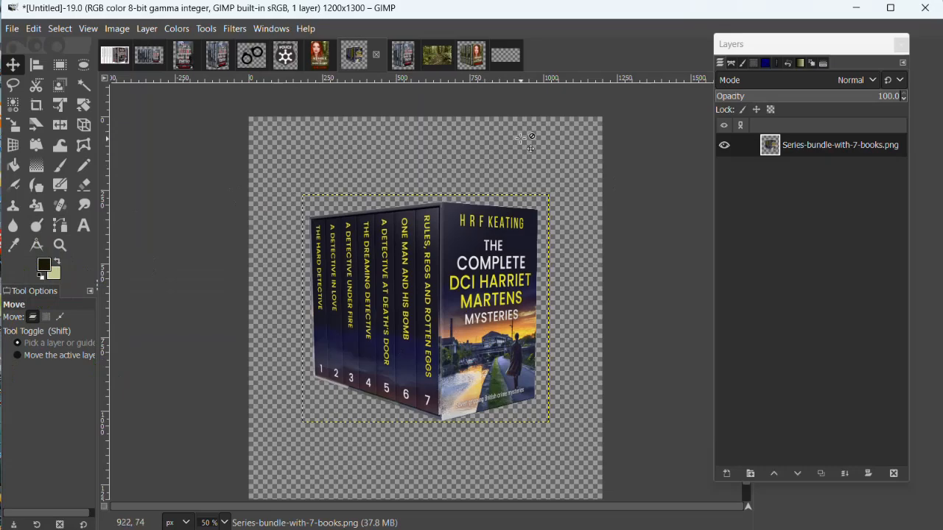
# Step: Draw a closed six-anchor path with the Paths tool around the outer corners of the box set
pyautogui.click(60, 227)
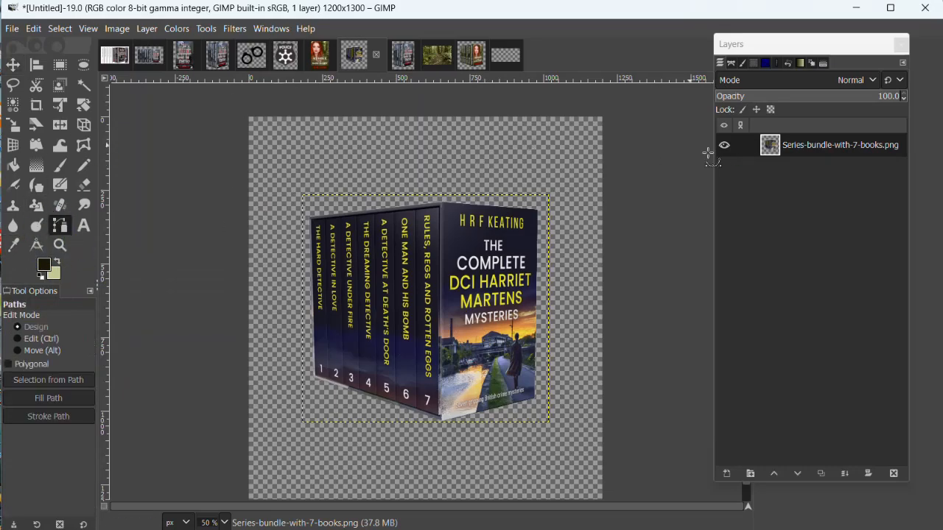
pyautogui.click(311, 217)
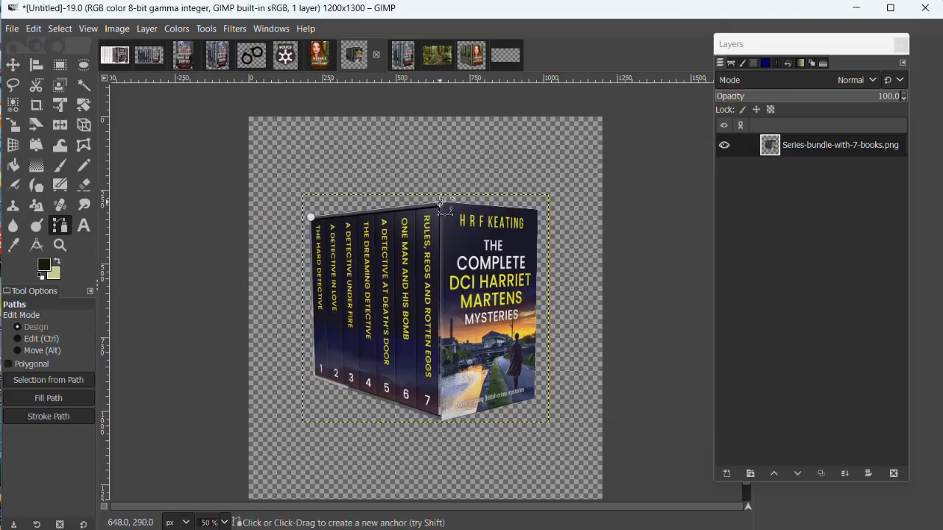
pyautogui.click(537, 210)
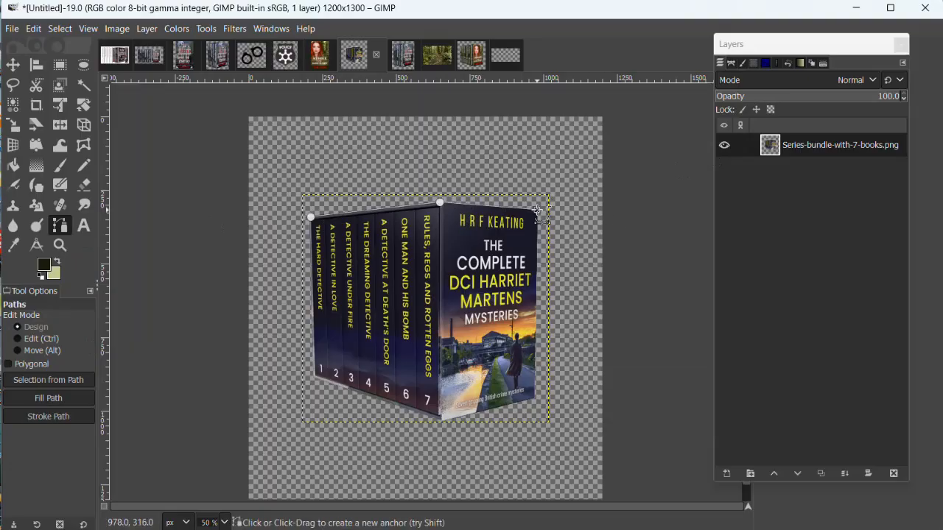
pyautogui.click(537, 396)
pyautogui.click(442, 419)
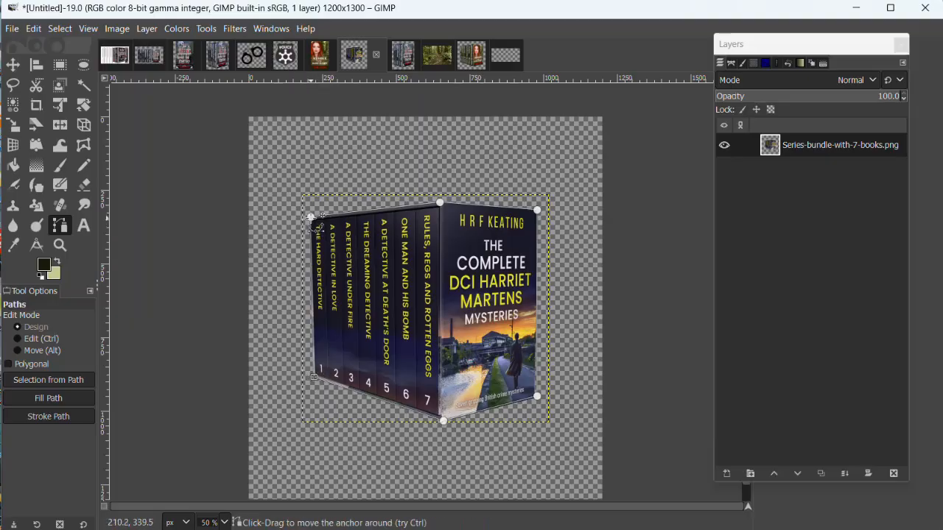
pyautogui.keyDown('ctrl'); pyautogui.click(311, 218); pyautogui.keyUp('ctrl')
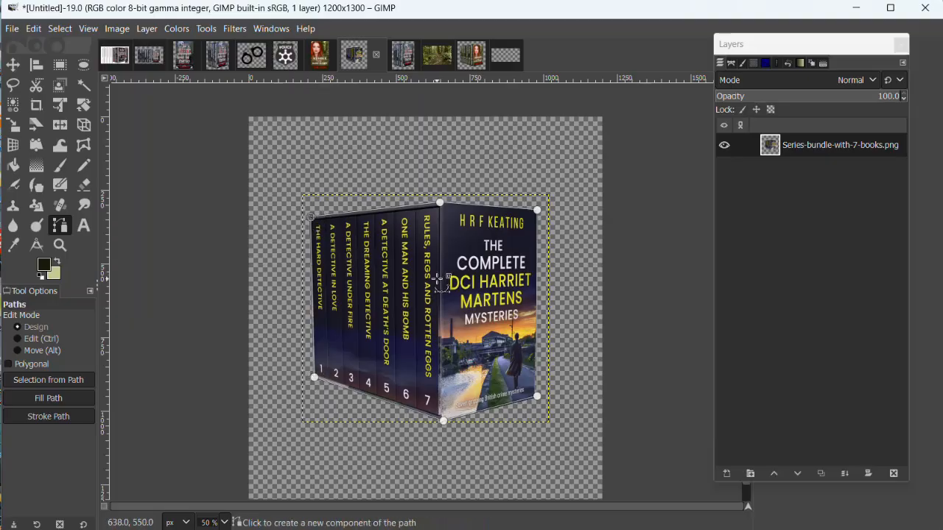
# Step: Fine-tune the path's upper anchors at the box's middle edge and the front cover's outer edge
pyautogui.scroll(4, 469, 329)
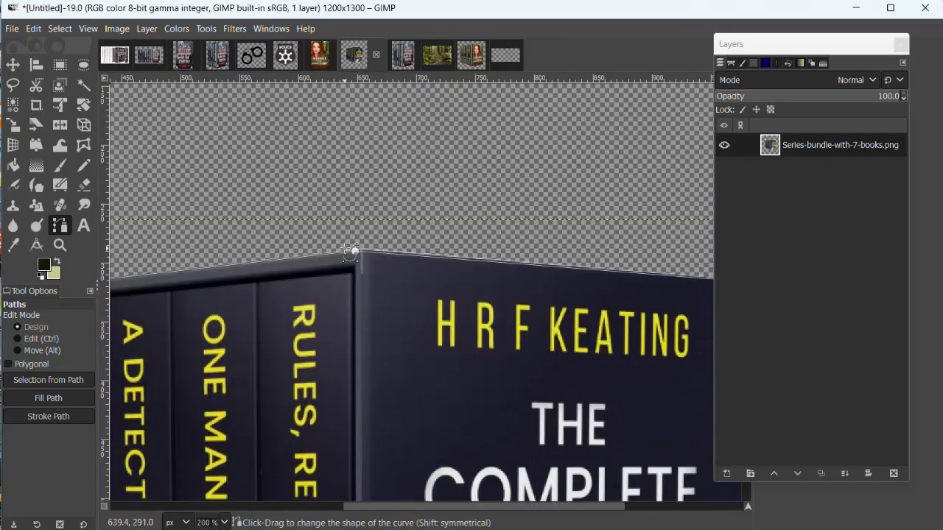
pyautogui.moveTo(355, 252); pyautogui.dragTo(362, 249)
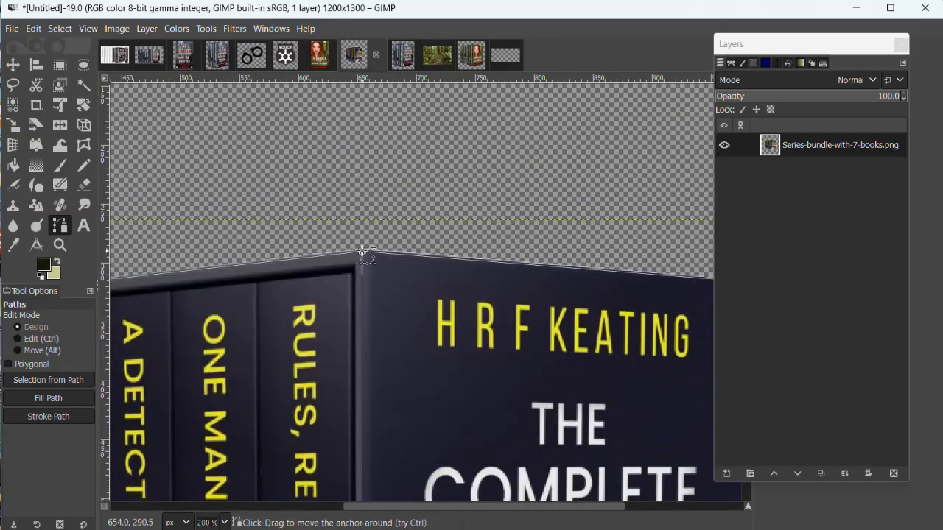
pyautogui.moveTo(406, 507); pyautogui.dragTo(526, 510)
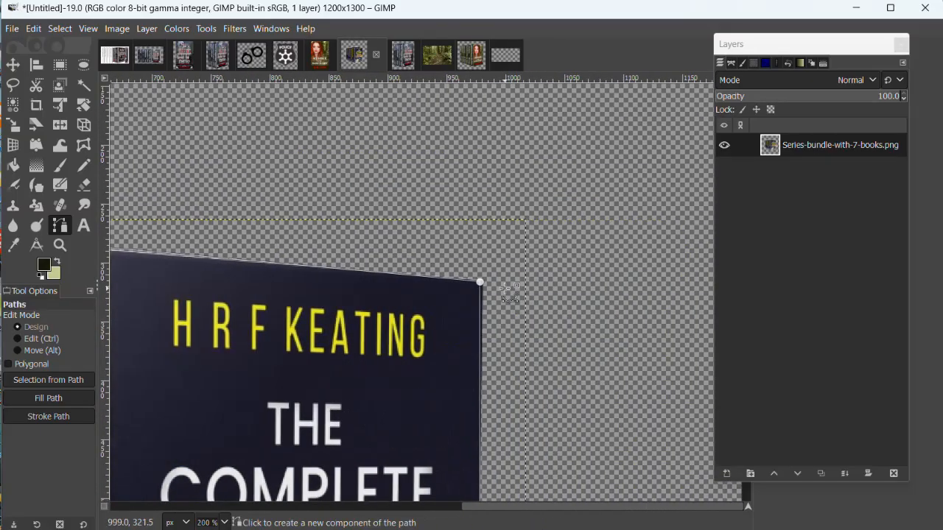
pyautogui.moveTo(481, 282); pyautogui.dragTo(472, 307)
# Step: Move the path's lowest anchor onto the box corner where the book 7 spine meets the front cover
pyautogui.scroll(-11, 535, 334)
pyautogui.scroll(-5, 514, 367)
pyautogui.moveTo(543, 508); pyautogui.dragTo(371, 523)
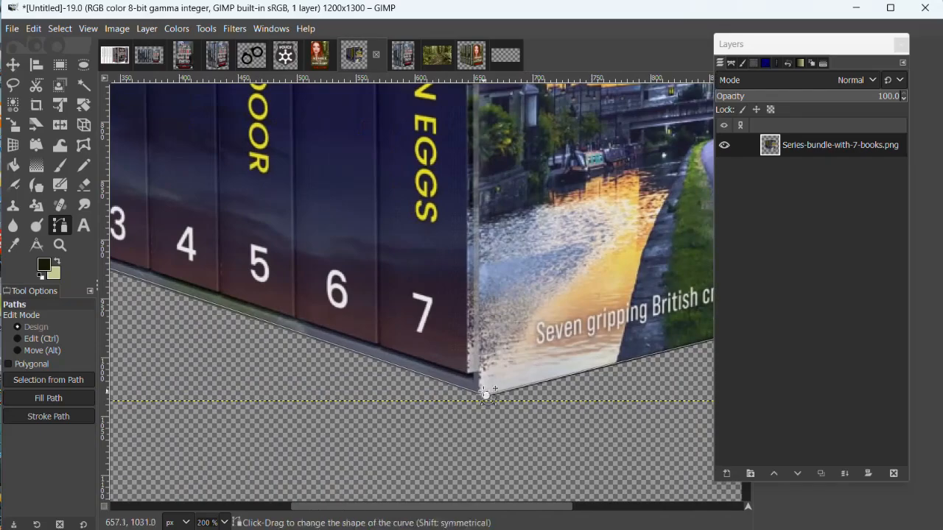
pyautogui.moveTo(485, 394); pyautogui.dragTo(480, 398)
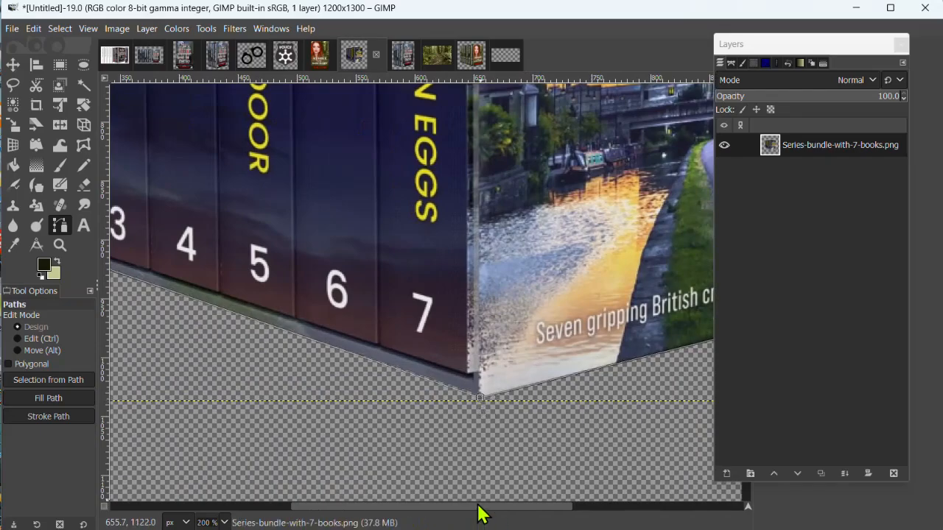
# Step: Fine-tune the path's lower and upper anchors on the outer corners of the spine side beside book 1
pyautogui.moveTo(478, 507); pyautogui.dragTo(309, 507)
pyautogui.scroll(5, 352, 434)
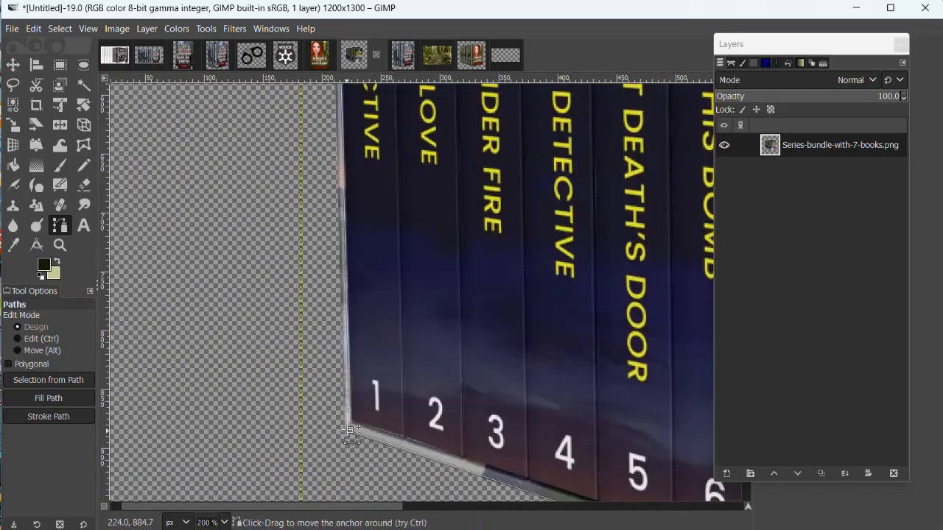
pyautogui.moveTo(350, 431); pyautogui.dragTo(349, 432)
pyautogui.scroll(10, 413, 379)
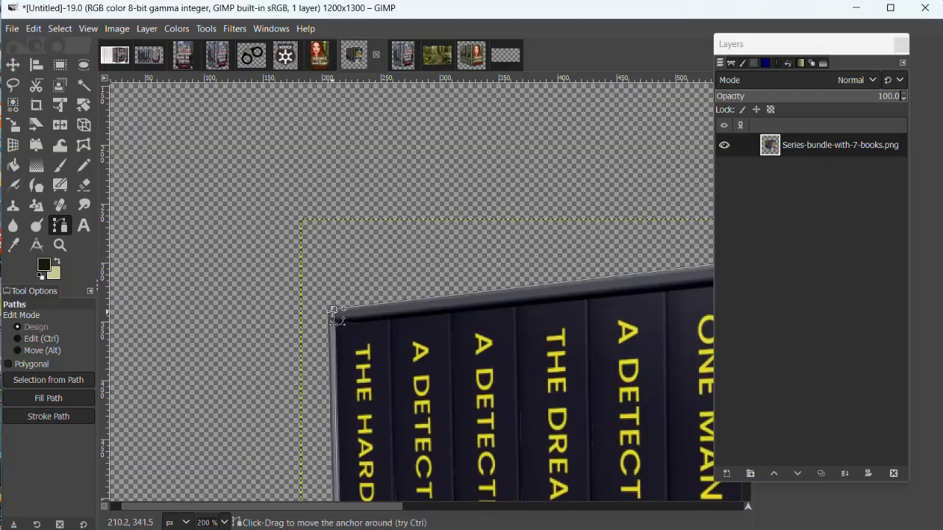
pyautogui.moveTo(333, 310); pyautogui.dragTo(330, 310)
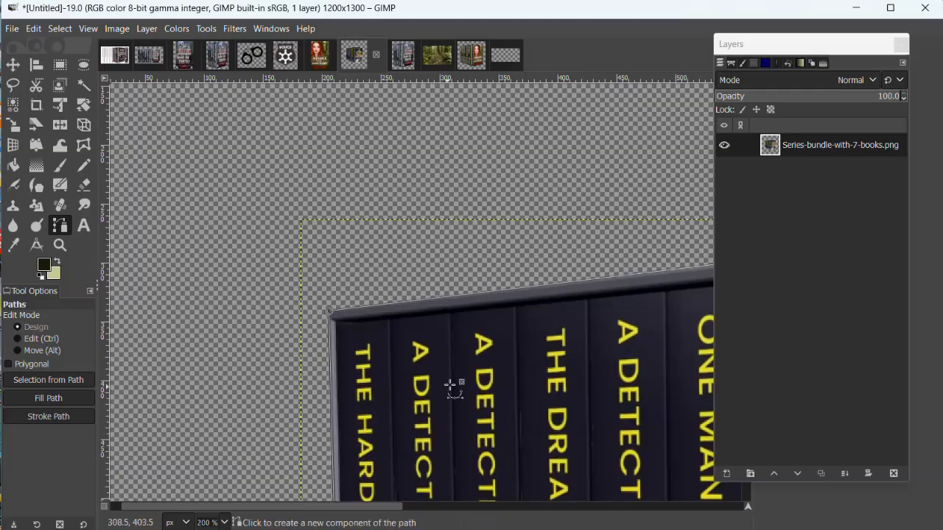
# Step: Create a selection from the closed path and stroke the path with a solid 8 px line on the box image layer
pyautogui.scroll(-4, 452, 385)
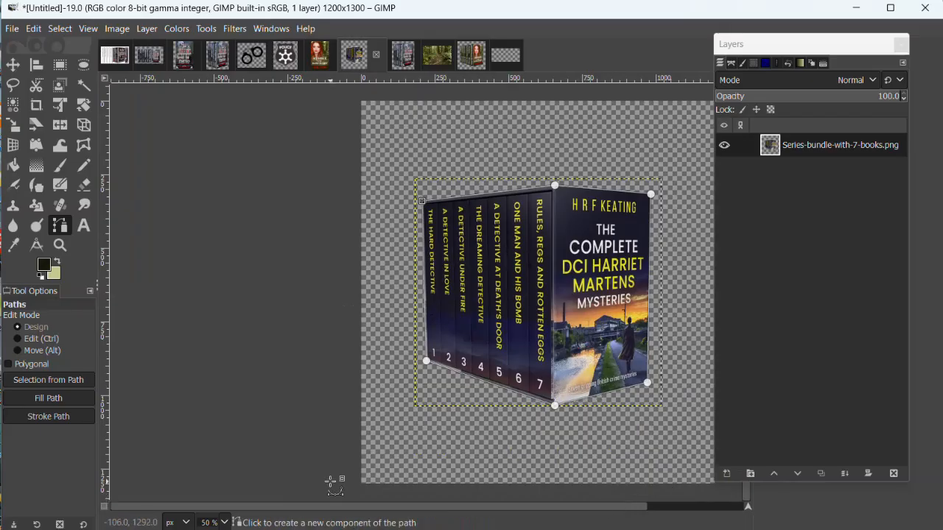
pyautogui.click(35, 31)
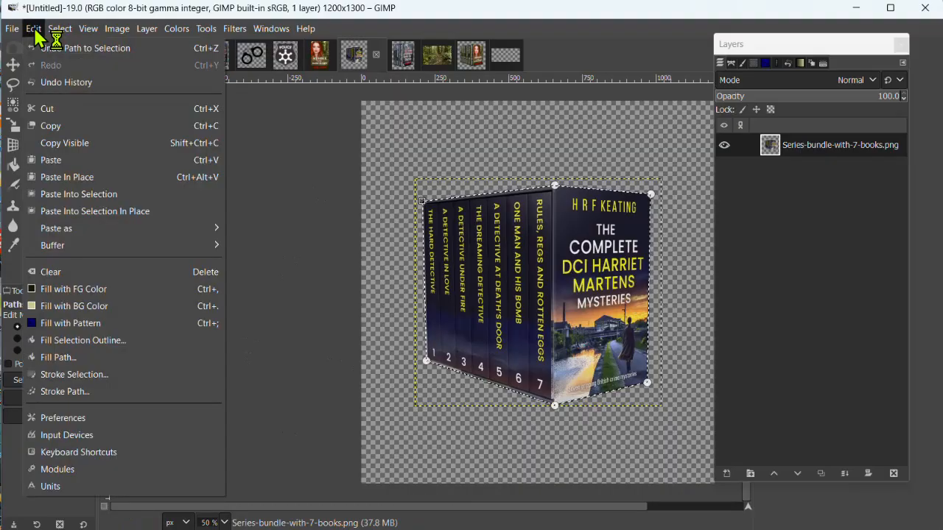
pyautogui.click(50, 397)
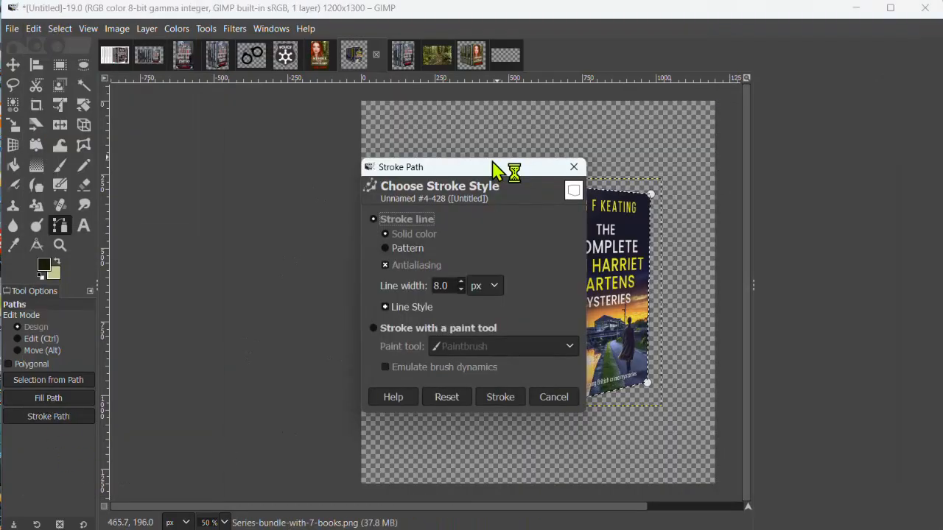
pyautogui.moveTo(499, 166)
pyautogui.mouseDown()
pyautogui.moveTo(251, 188)
pyautogui.moveTo(227, 164)
pyautogui.mouseUp()
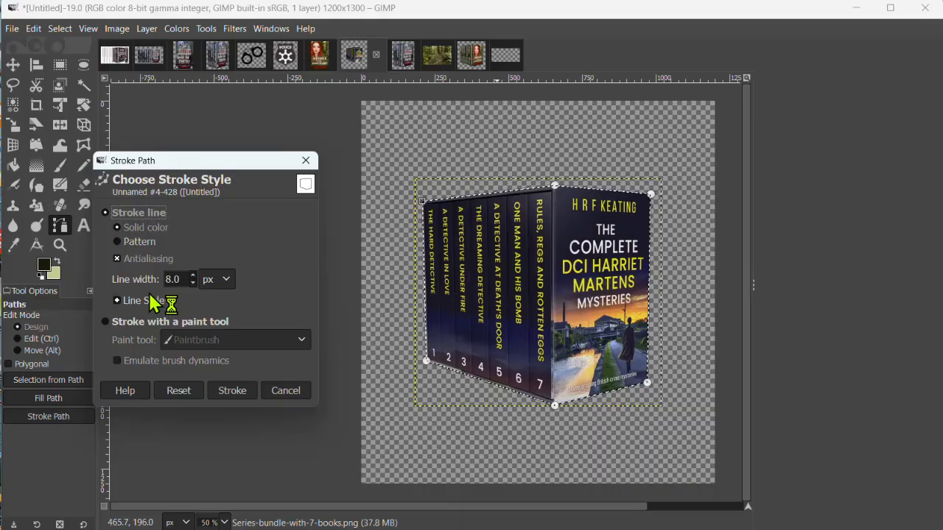
pyautogui.click(229, 391)
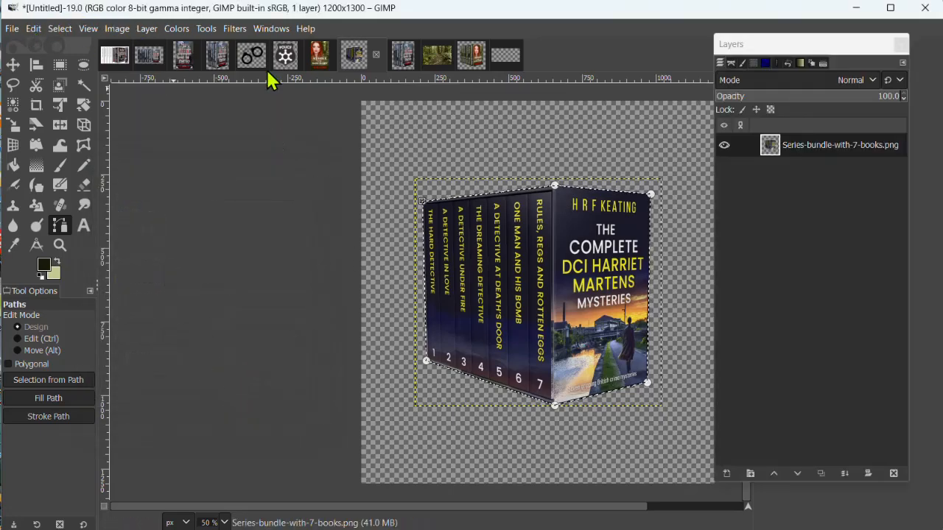
# Step: Add a new transparent layer named outside-border-on-all above the box image
pyautogui.click(727, 475)
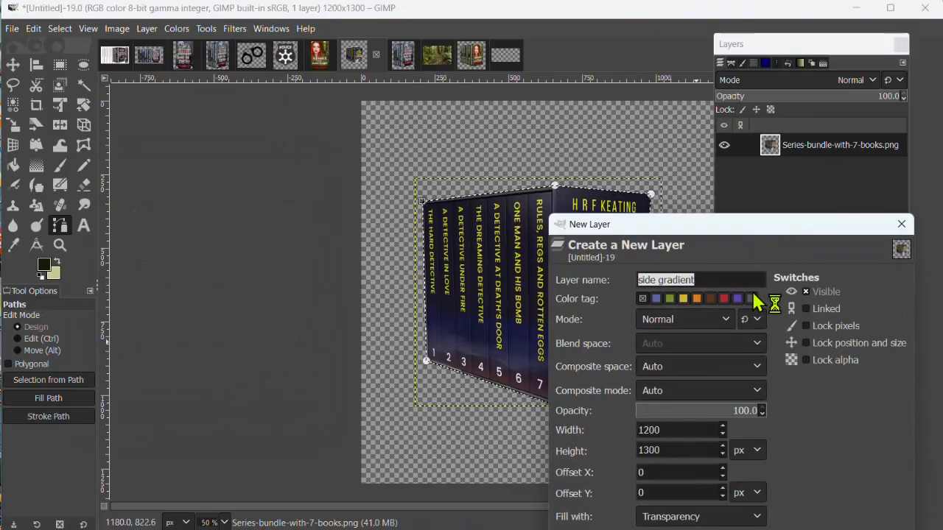
pyautogui.write('outside-')
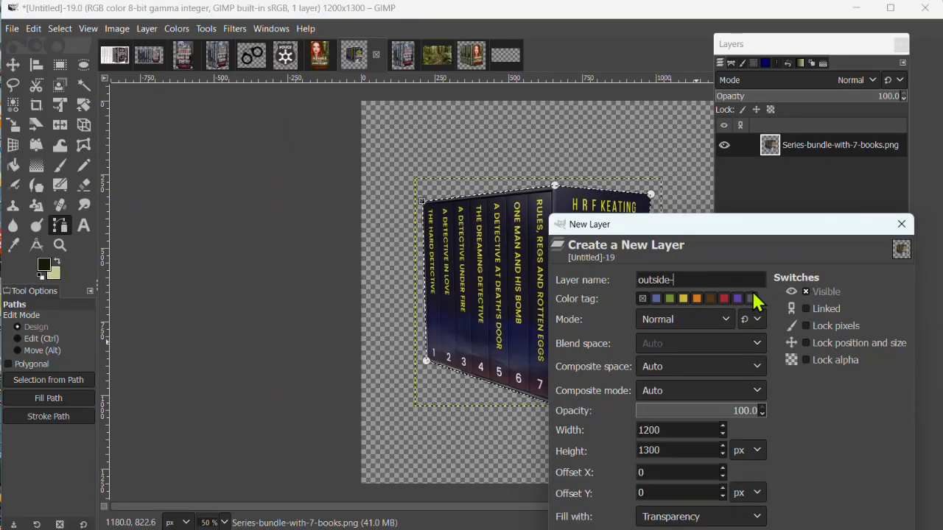
pyautogui.write('border-o')
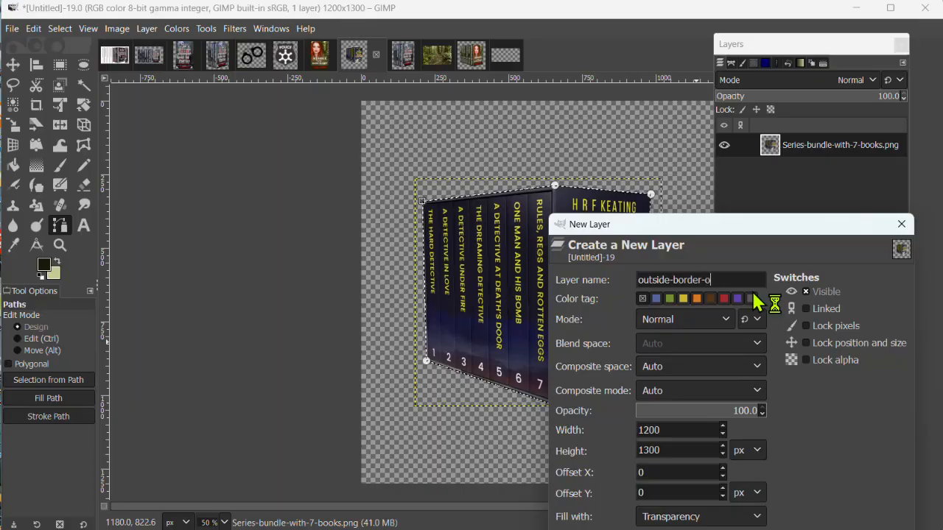
pyautogui.write('n-all')
pyautogui.press('Return')
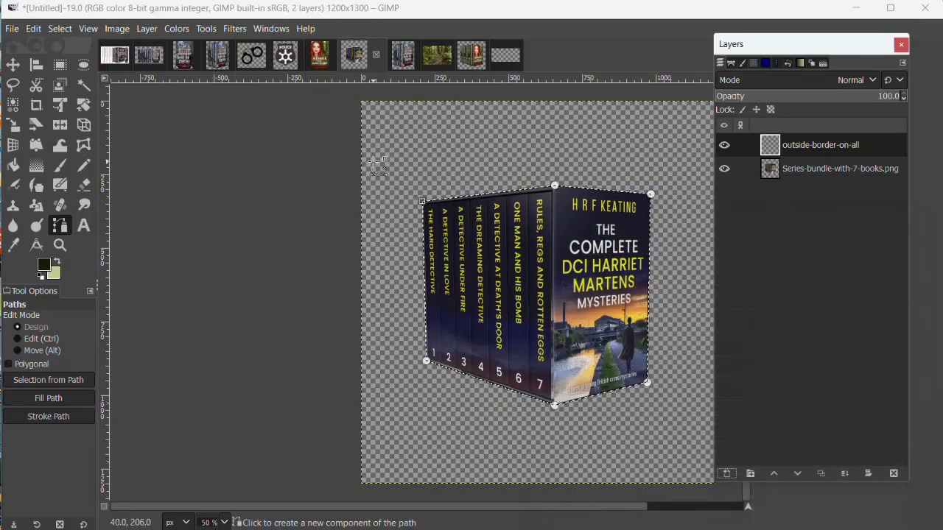
# Step: Stroke the path on the outside-border-on-all layer and clear the selection
pyautogui.click(33, 28)
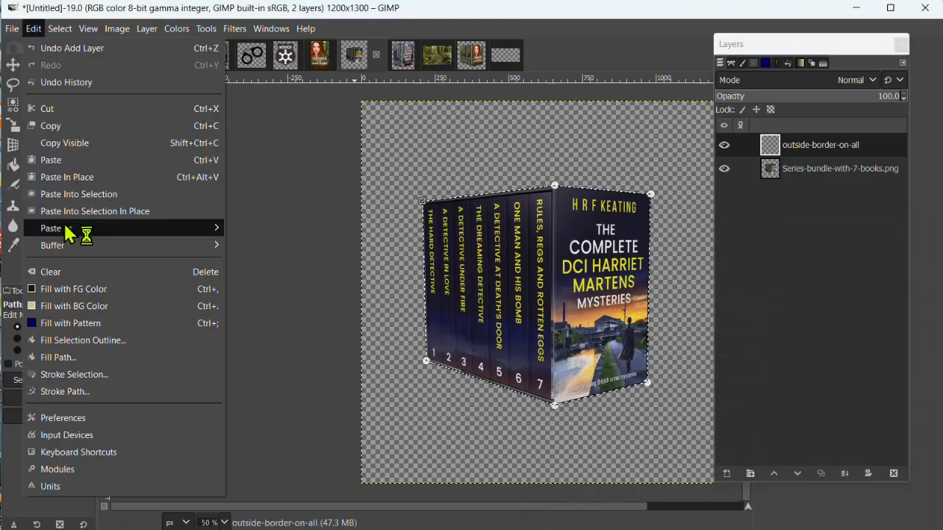
pyautogui.click(68, 394)
pyautogui.moveTo(497, 179); pyautogui.dragTo(255, 163)
pyautogui.click(255, 381)
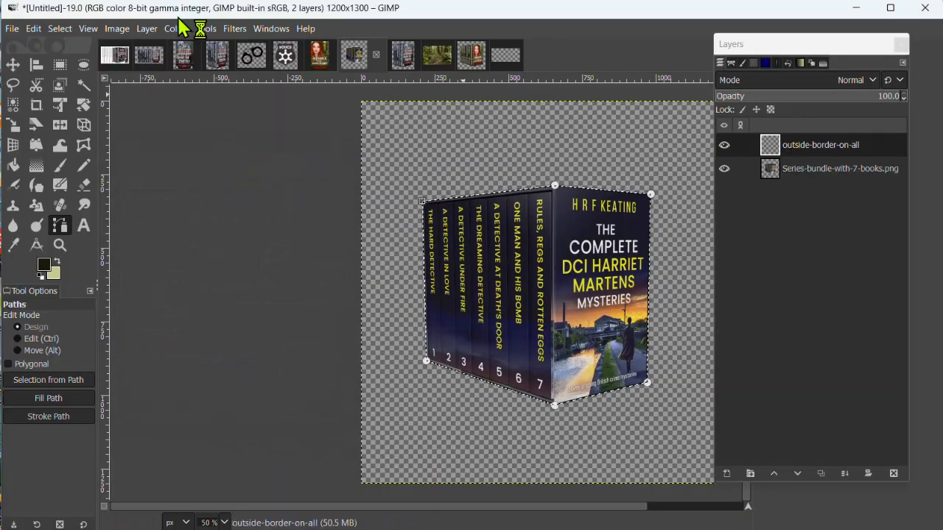
pyautogui.click(61, 30)
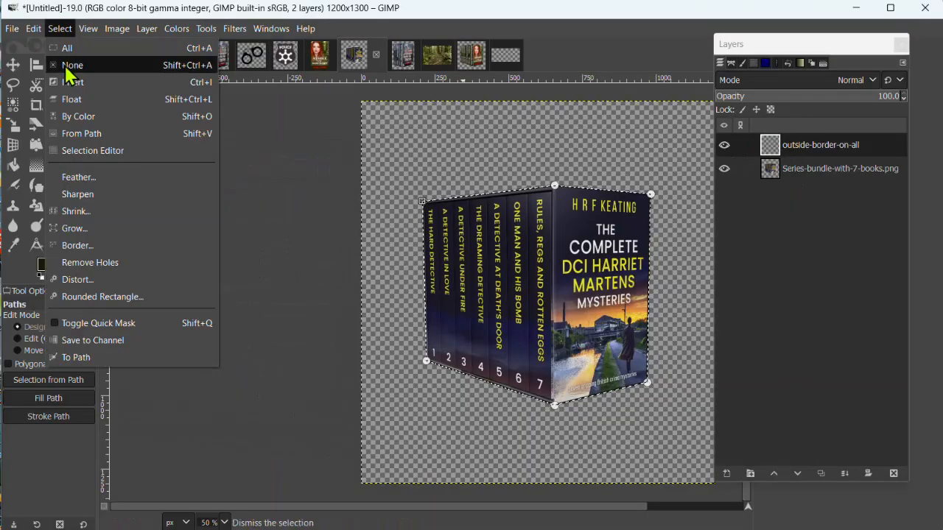
pyautogui.click(69, 65)
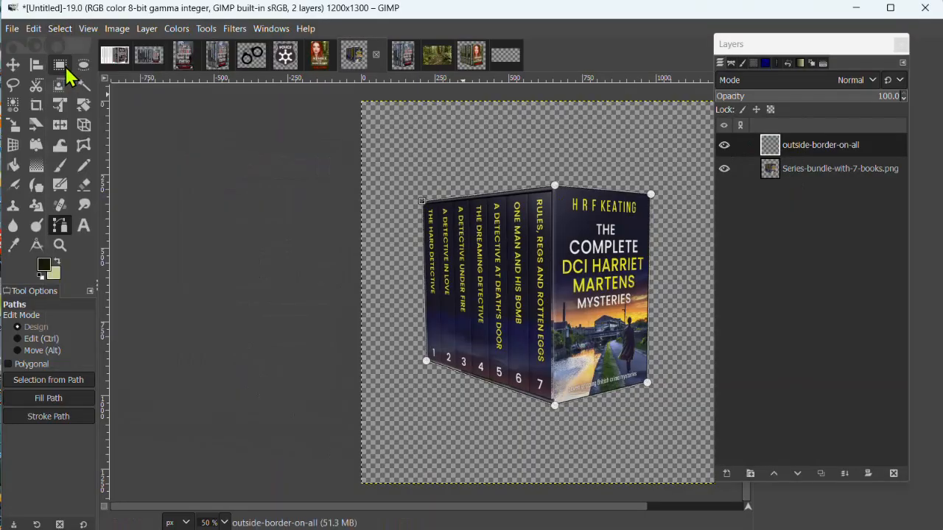
# Step: Hide and show the box image layer and the outside-border-on-all layer in turn to inspect the stroked border
pyautogui.click(724, 169)
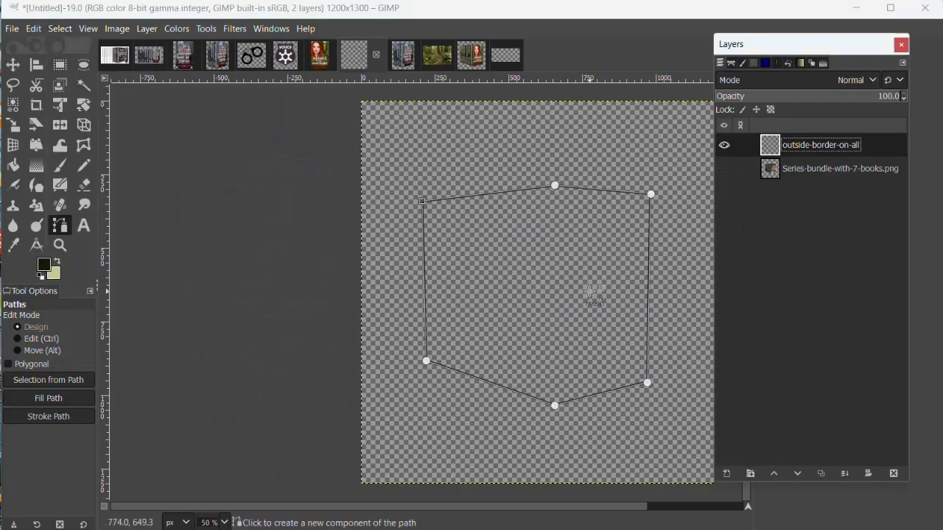
pyautogui.click(725, 169)
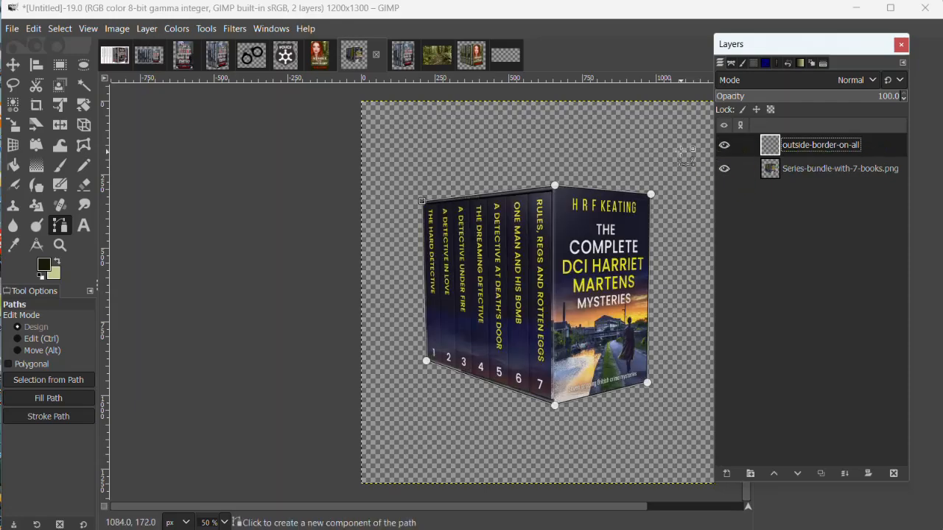
pyautogui.click(725, 147)
pyautogui.click(724, 145)
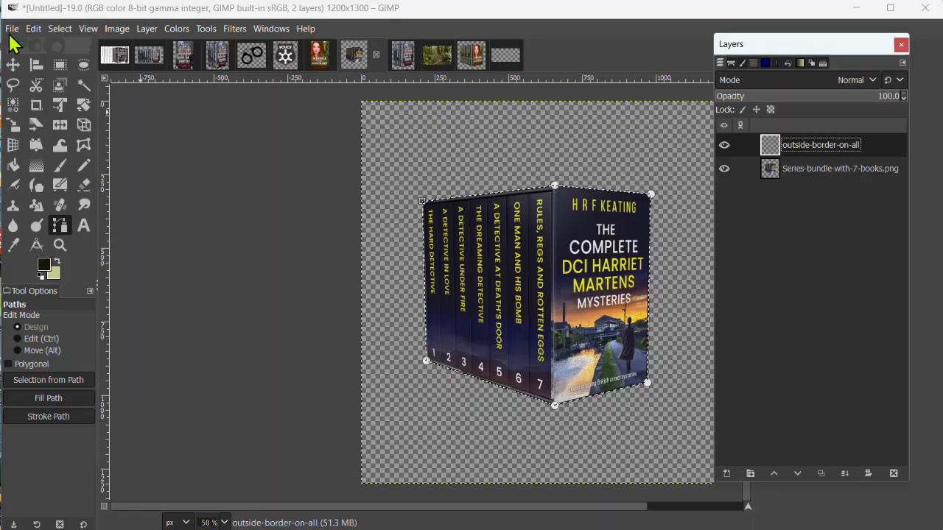
pyautogui.click(33, 28)
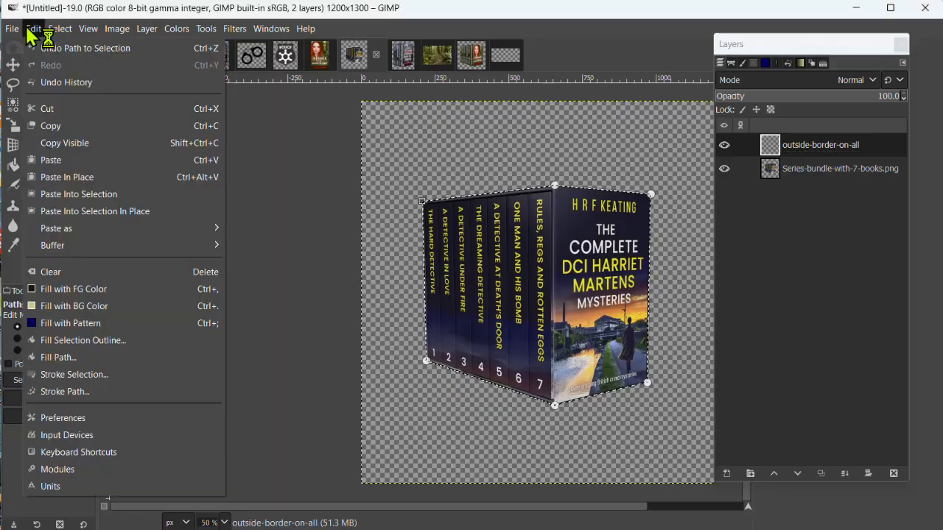
pyautogui.click(59, 357)
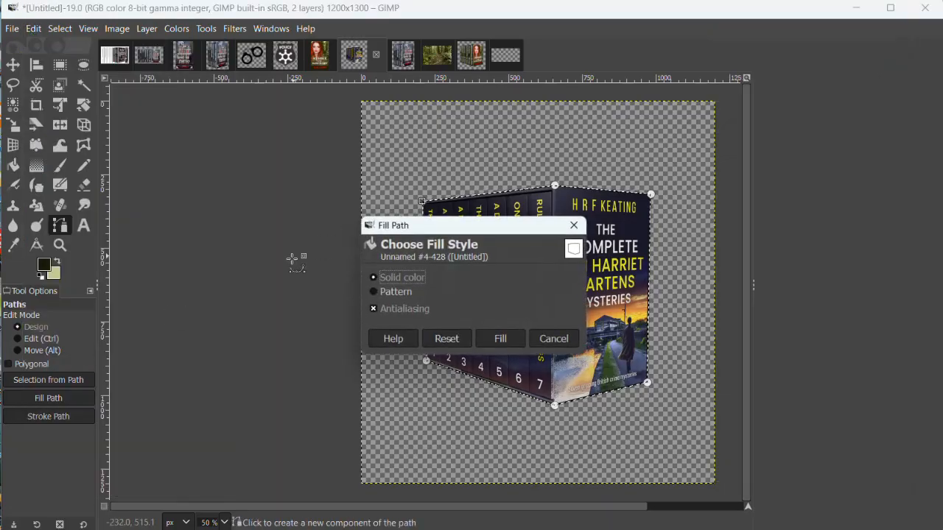
pyautogui.click(573, 225)
# Step: Stroke the path with a solid 15 px line on the outside-border-on-all layer and clear the selection
pyautogui.click(33, 28)
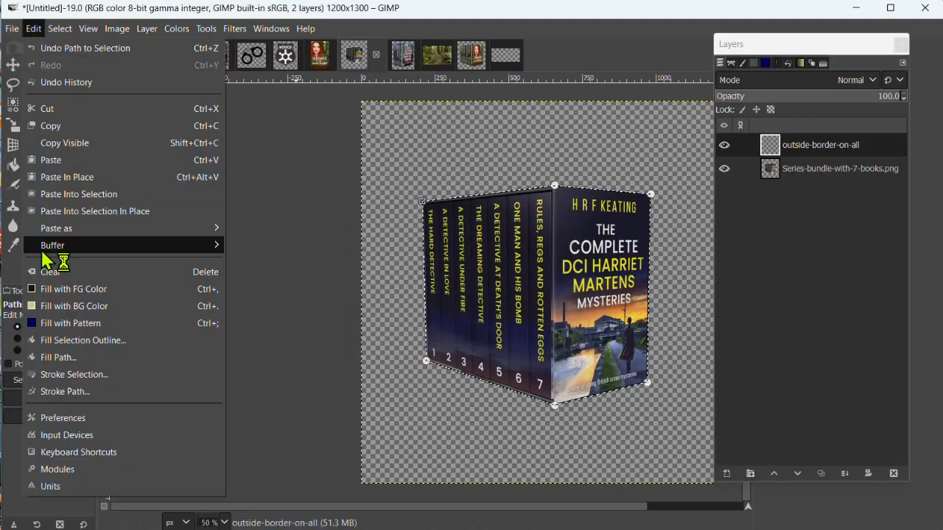
pyautogui.click(42, 402)
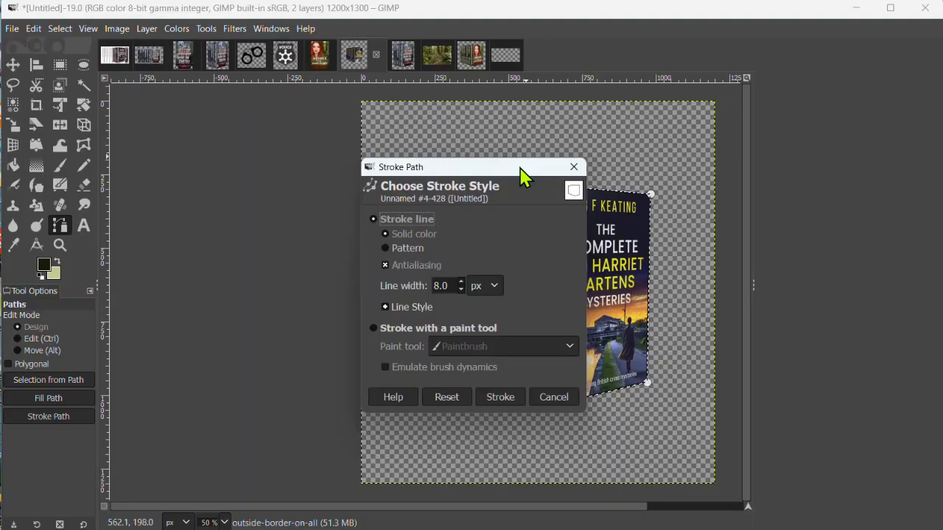
pyautogui.moveTo(522, 175); pyautogui.dragTo(244, 163)
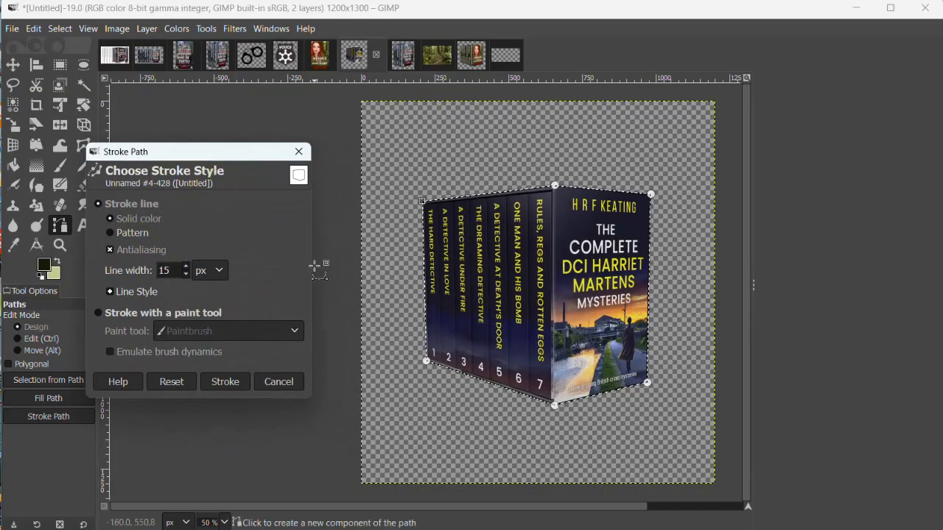
pyautogui.click(226, 382)
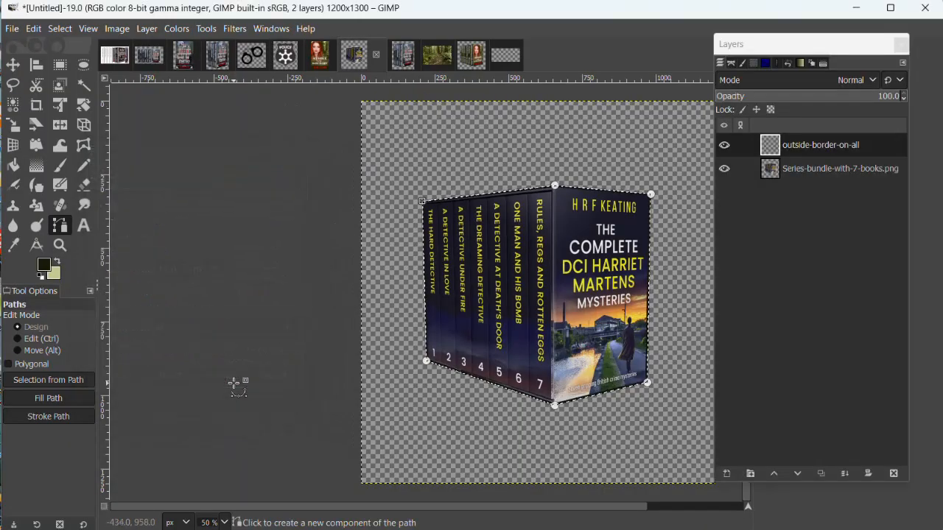
pyautogui.click(60, 29)
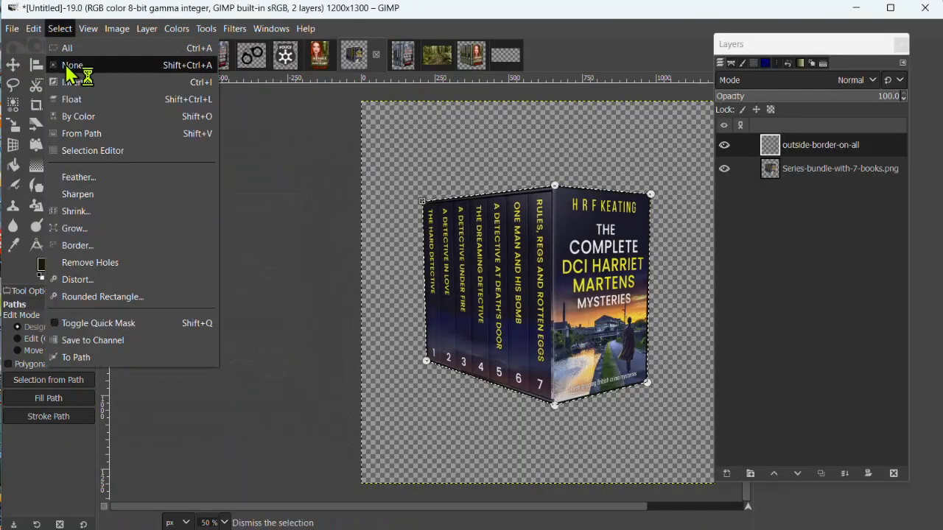
pyautogui.click(72, 64)
# Step: Hide and show the box image layer to inspect the thicker border, and dismiss the path with the Move tool
pyautogui.click(724, 169)
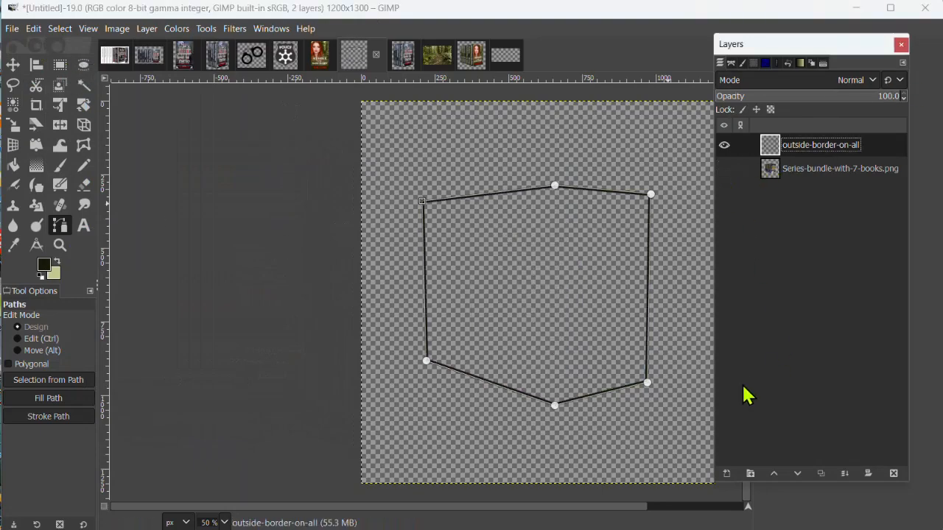
pyautogui.click(724, 169)
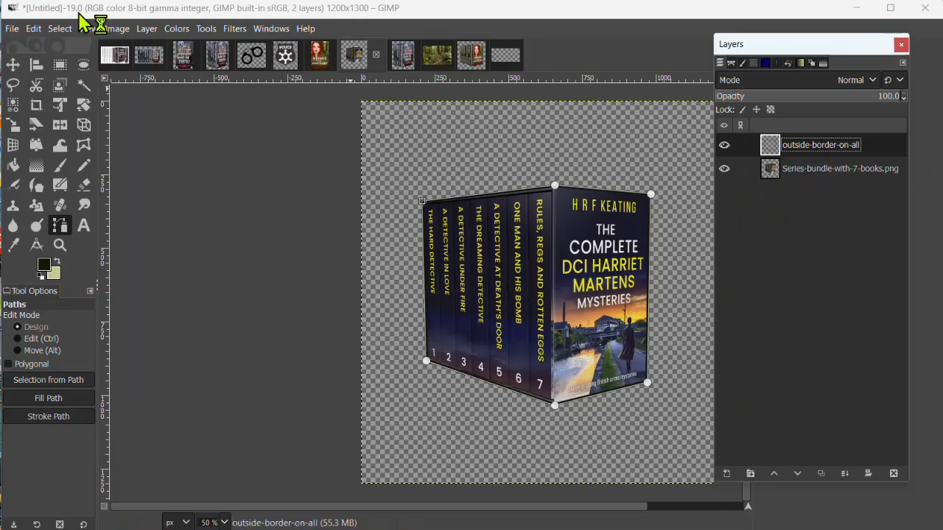
pyautogui.click(14, 65)
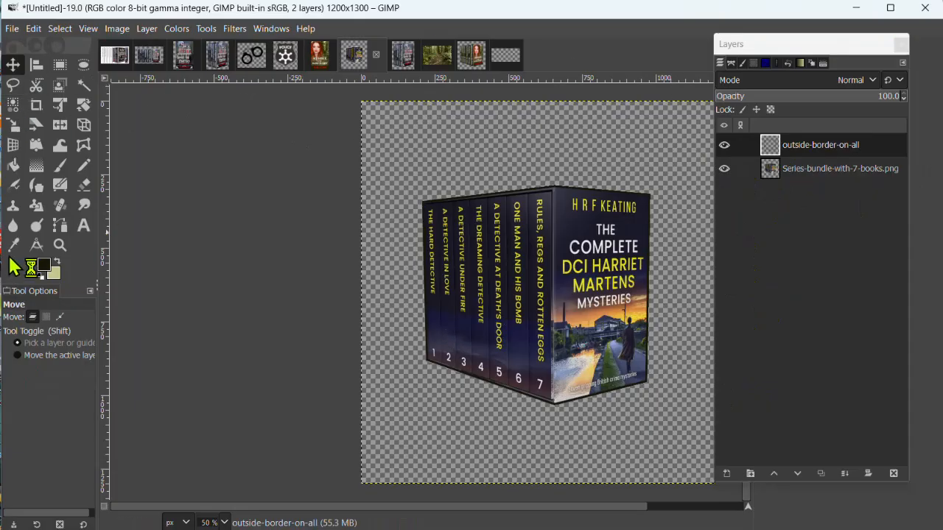
# Step: Draw a two-point path along the vertical edge between the book spines and the front cover, and check its anchors up close
pyautogui.click(60, 226)
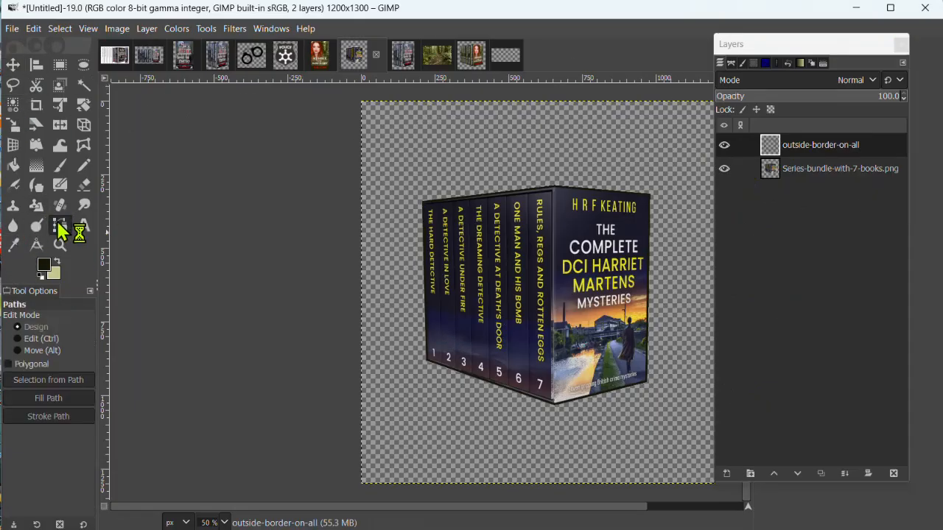
pyautogui.click(553, 186)
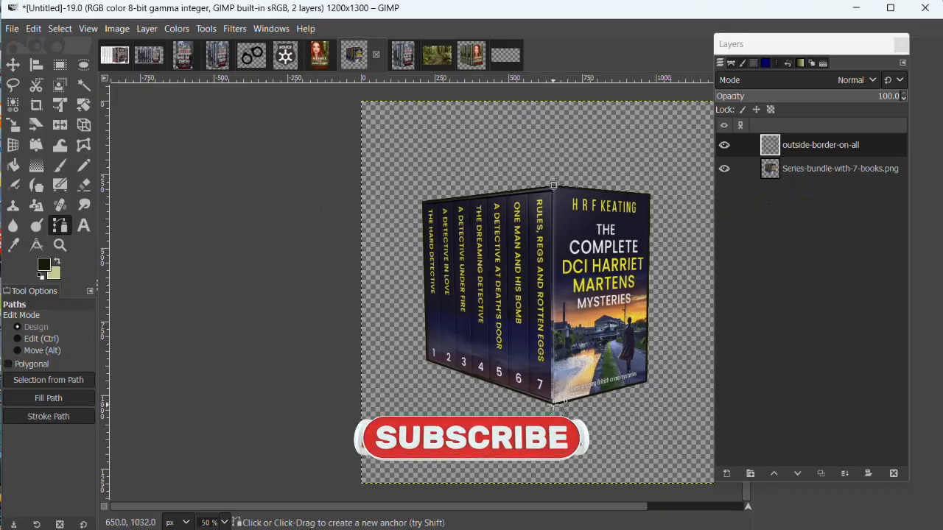
pyautogui.click(554, 403)
pyautogui.scroll(3, 606, 342)
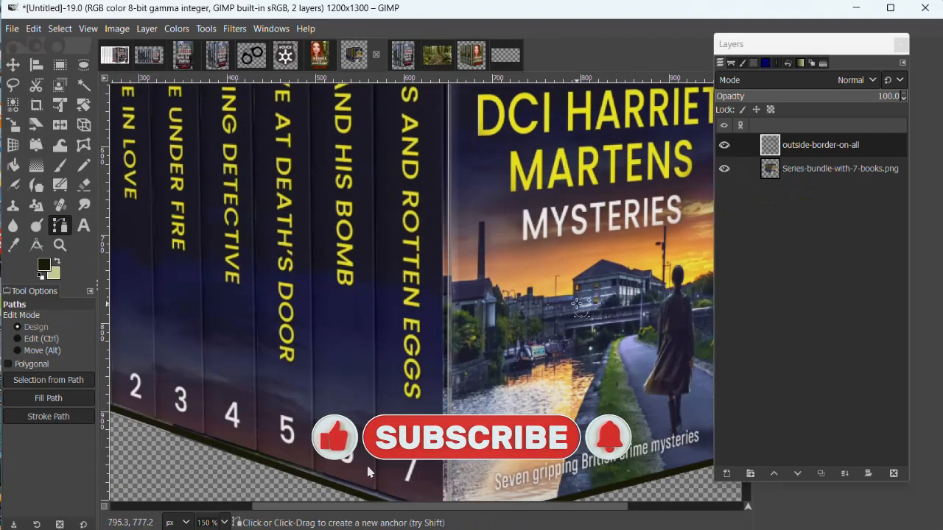
pyautogui.scroll(6, 578, 307)
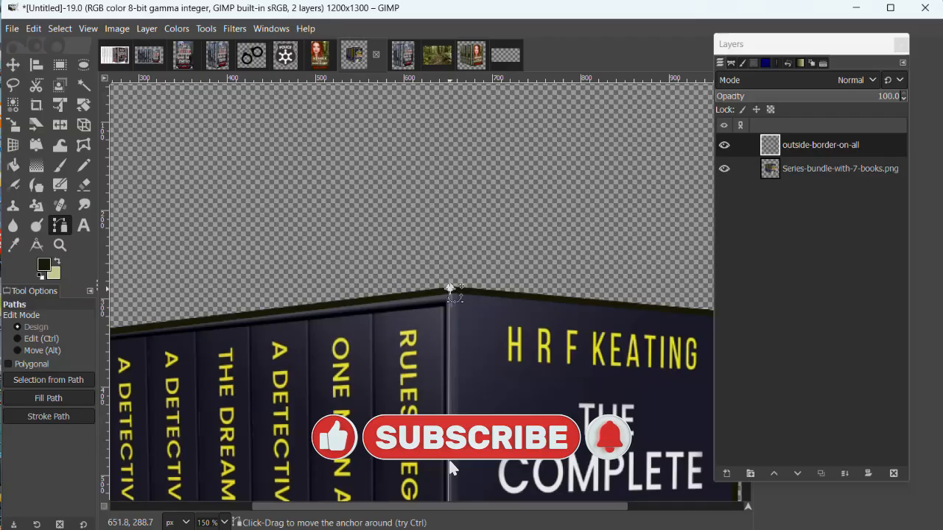
pyautogui.scroll(-10, 451, 289)
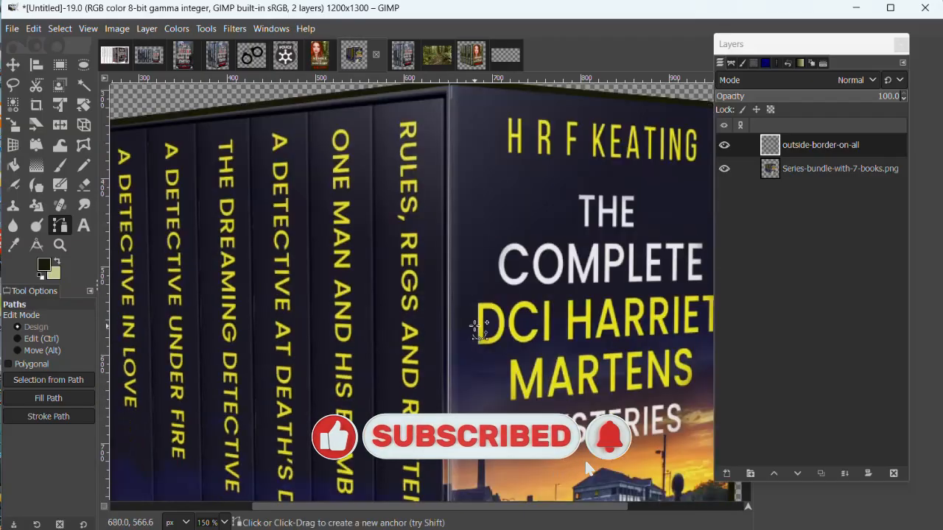
pyautogui.scroll(5, 451, 337)
pyautogui.scroll(-2, 550, 233)
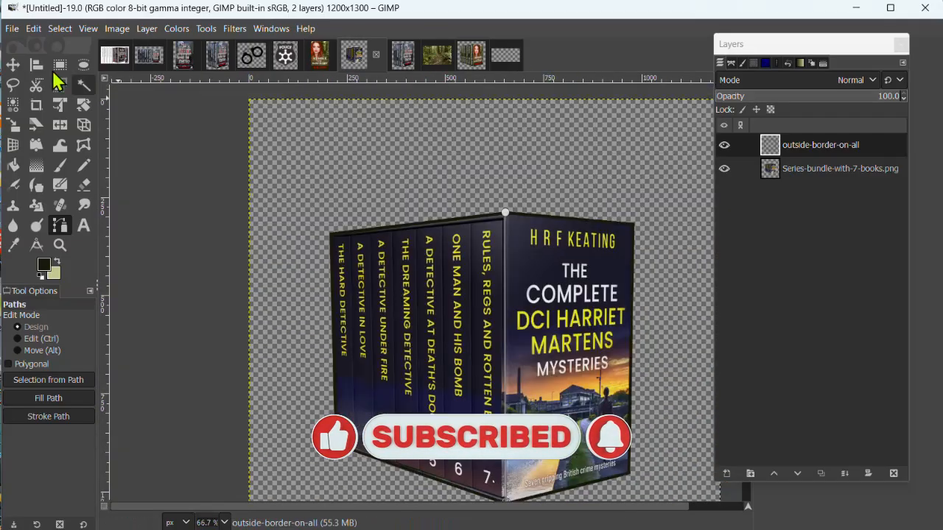
# Step: Stroke the vertical edge path with a solid 15 px line on the outside-border-on-all layer
pyautogui.click(34, 30)
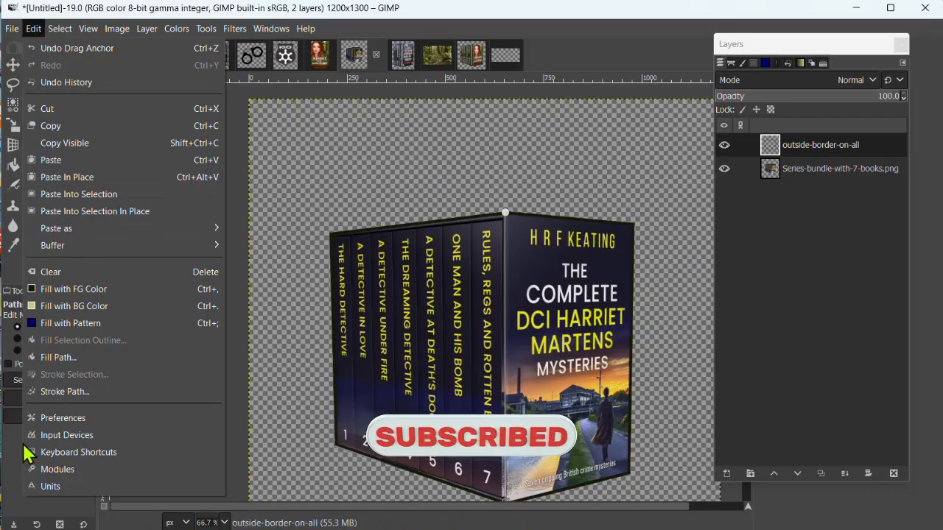
pyautogui.click(60, 391)
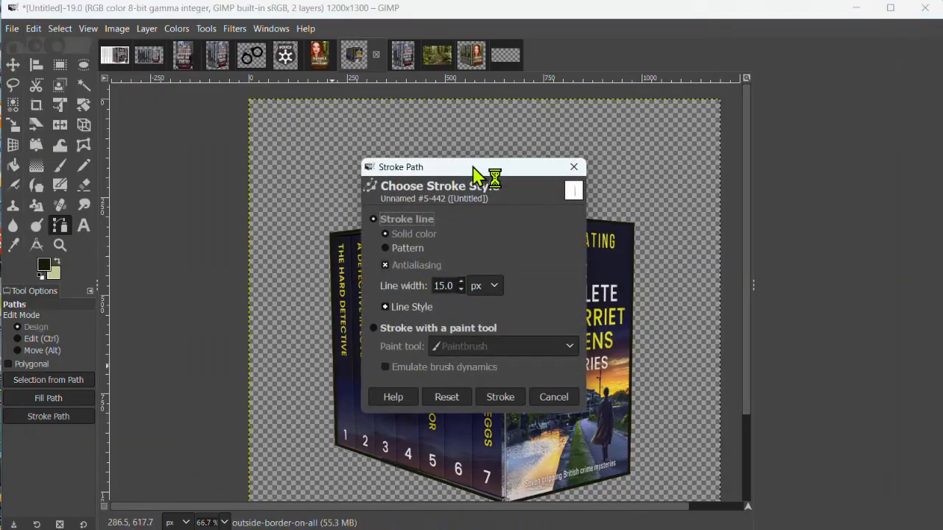
pyautogui.moveTo(484, 179); pyautogui.dragTo(178, 101)
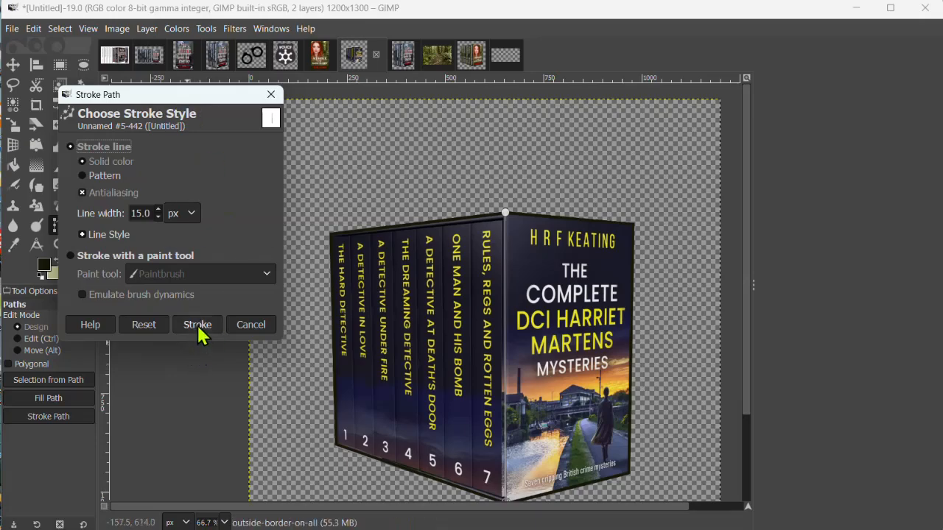
pyautogui.click(197, 325)
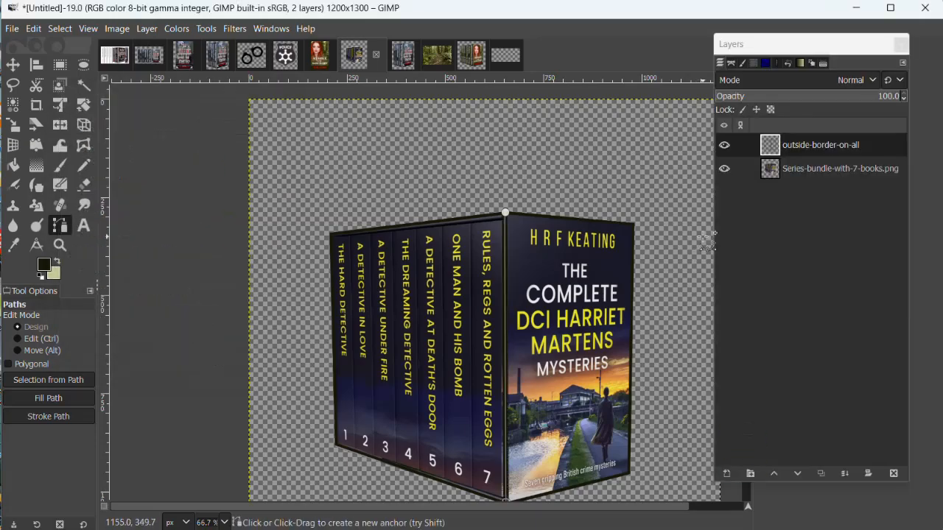
# Step: Hide the box image layer and dismiss the path to examine the finished border lines on their own
pyautogui.click(724, 168)
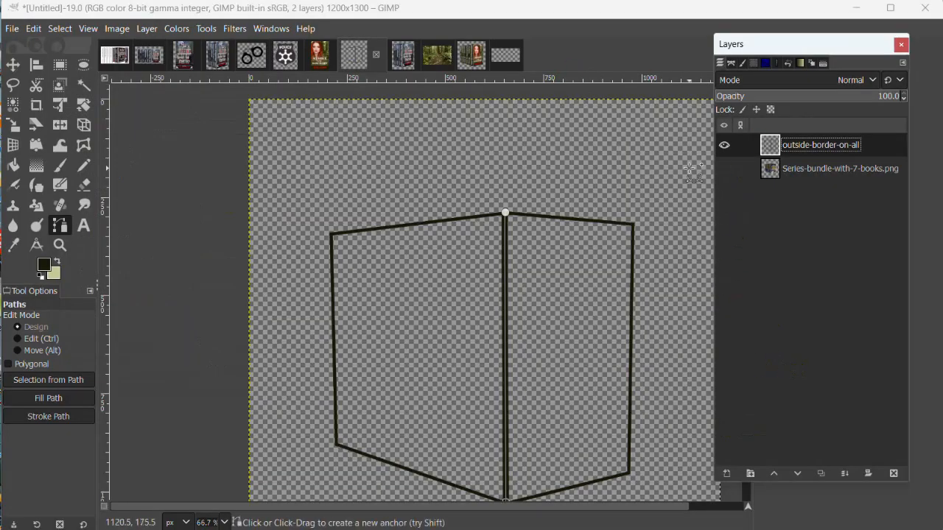
pyautogui.scroll(-3, 711, 251)
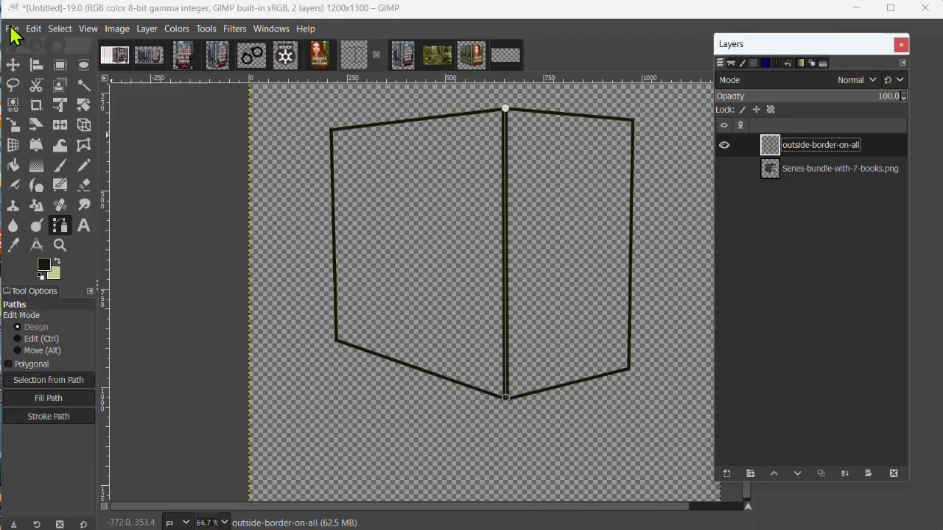
pyautogui.click(14, 66)
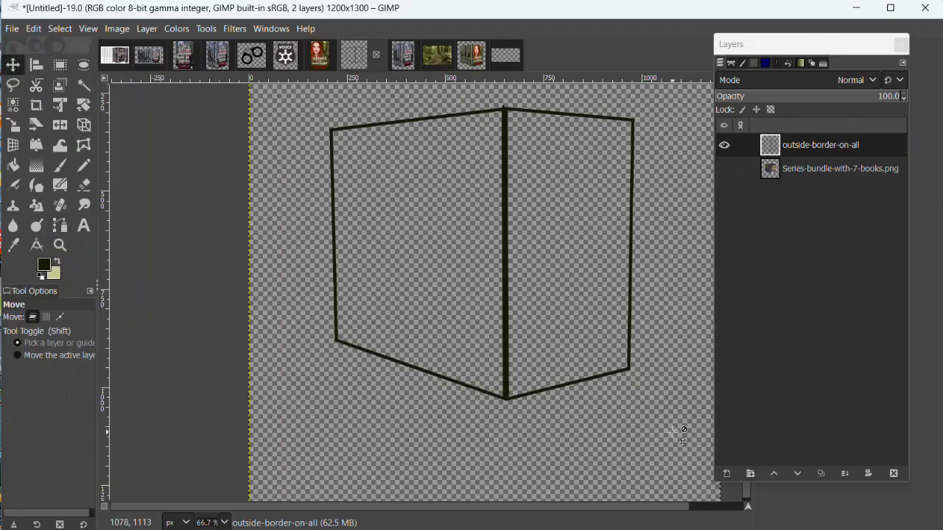
pyautogui.keyDown('ctrl'); pyautogui.scroll(-1, 678, 434); pyautogui.keyUp('ctrl')
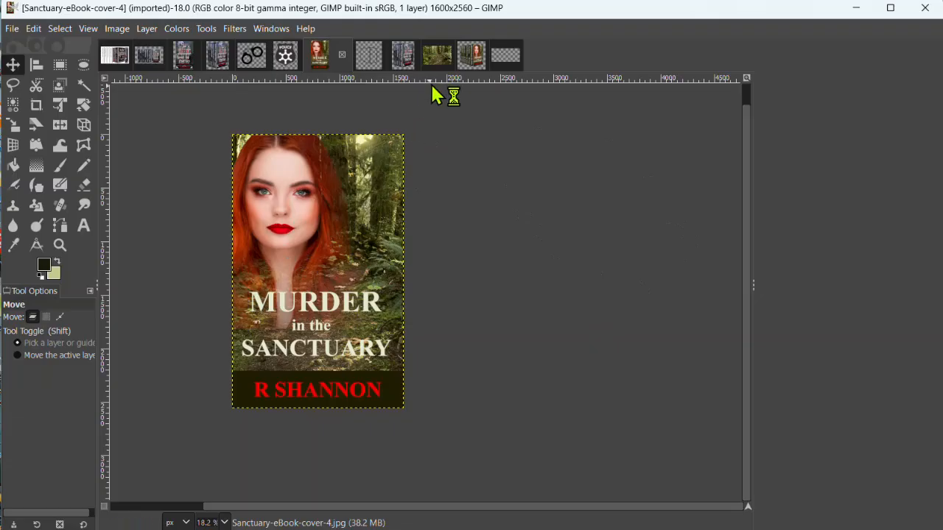
# Step: Look through the open source images: the forest trail photo, the police shield and the handcuffs icon
pyautogui.click(439, 61)
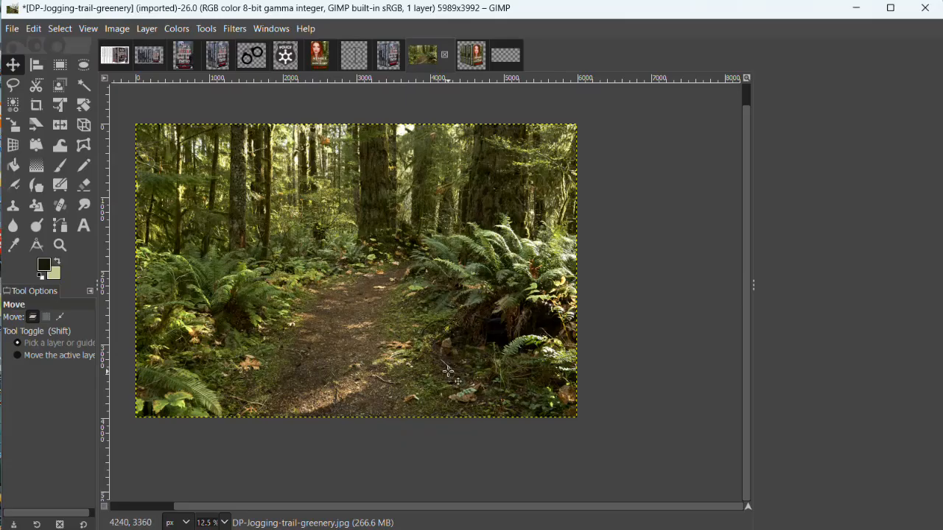
pyautogui.click(287, 59)
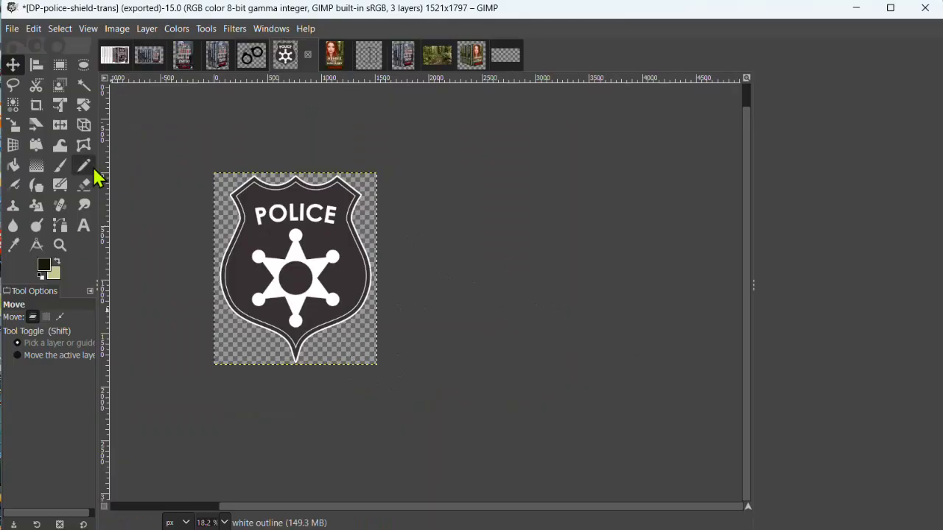
pyautogui.click(251, 64)
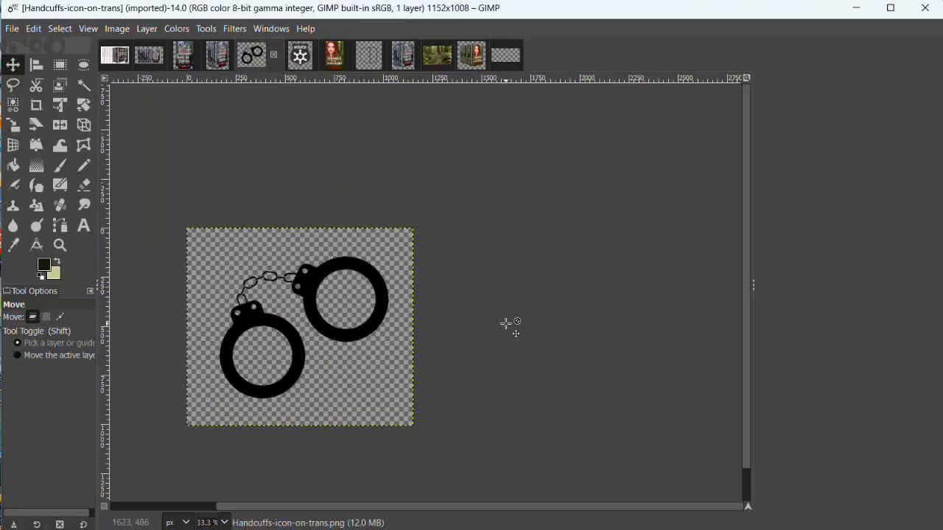
pyautogui.click(301, 69)
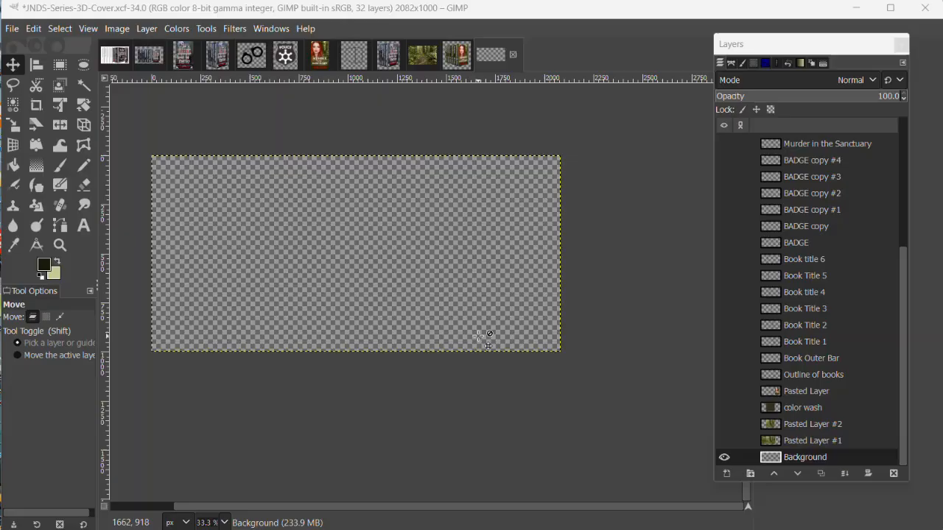
# Step: Check the canvas size of the JNDS-Series-3D-Cover image without changing it
pyautogui.click(115, 31)
pyautogui.click(137, 151)
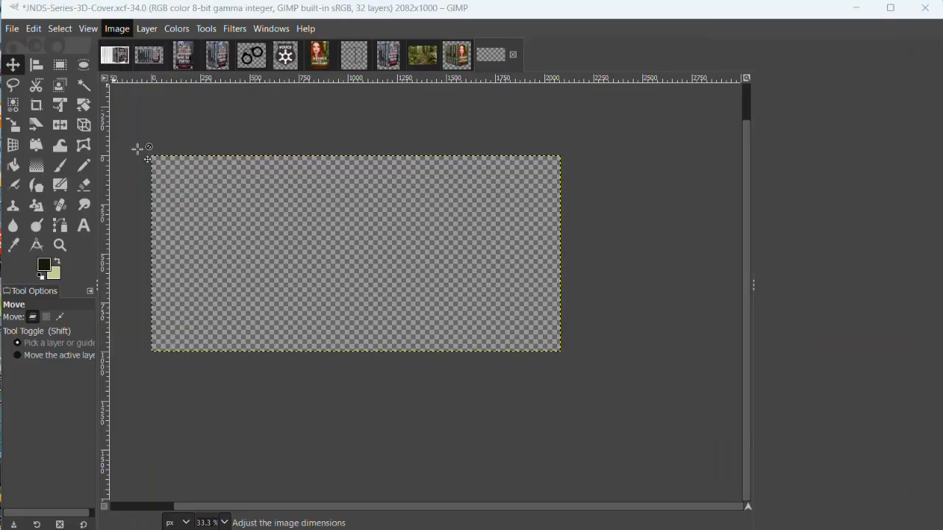
pyautogui.moveTo(512, 134); pyautogui.dragTo(587, 114)
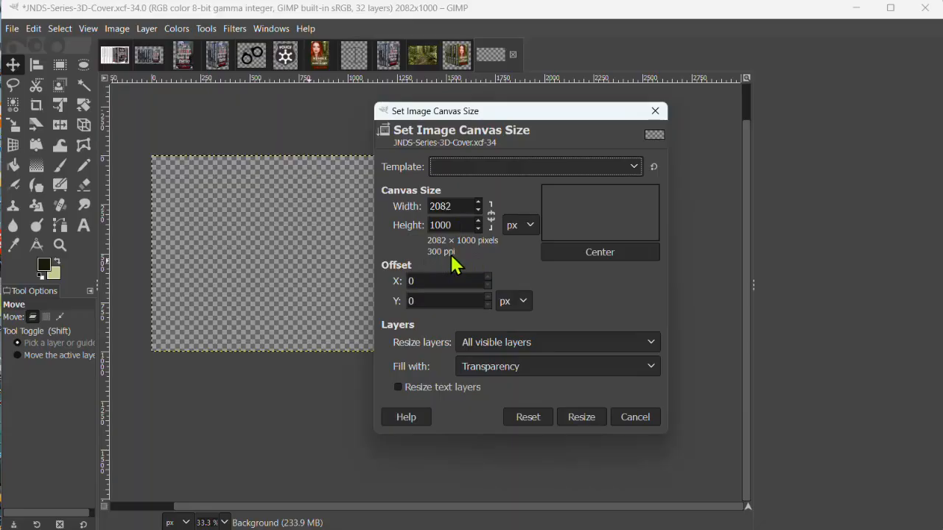
pyautogui.click(654, 112)
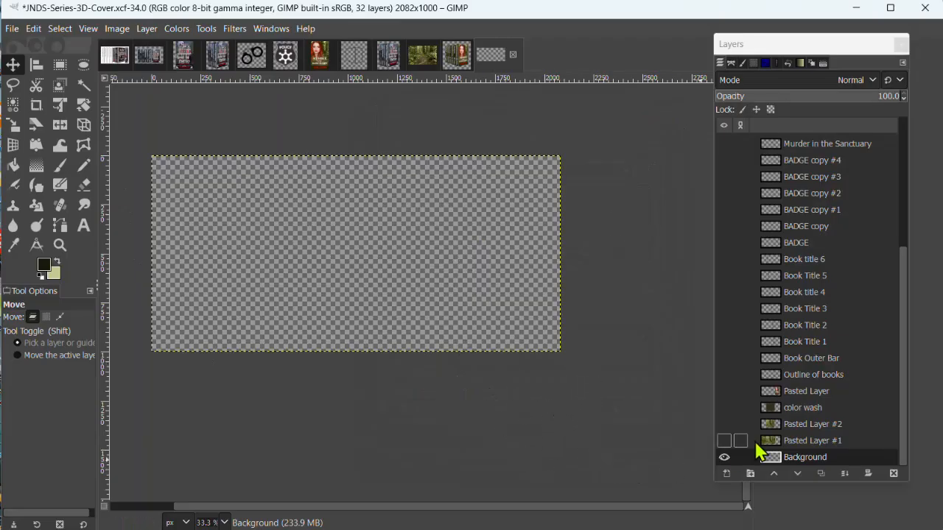
# Step: Show the Pasted Layer holding the Murder in the Sanctuary front cover and make it the active layer
pyautogui.click(724, 394)
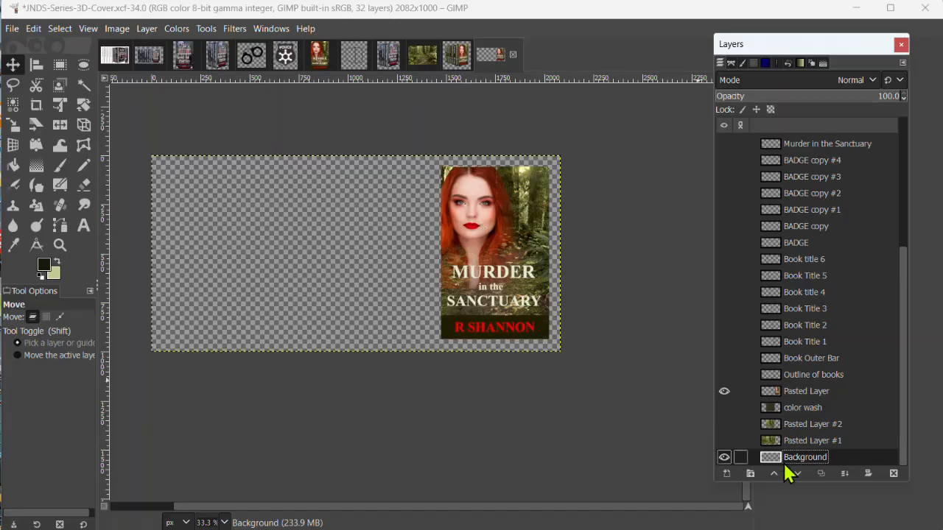
pyautogui.click(808, 397)
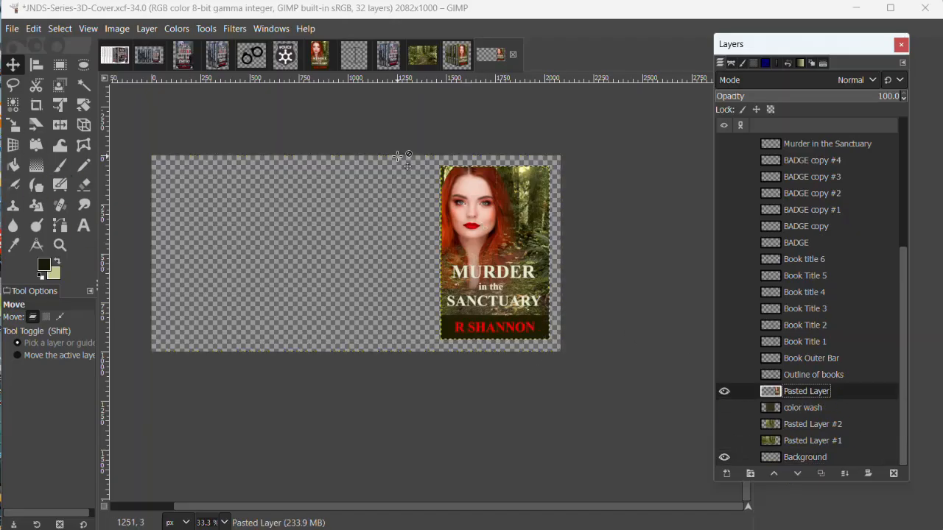
pyautogui.hotkey('shift', 's')
pyautogui.click(523, 369)
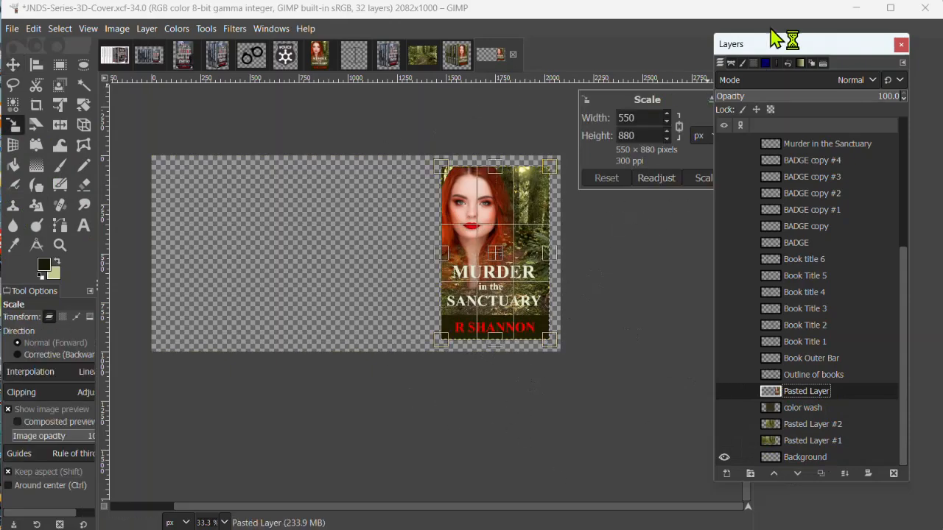
pyautogui.moveTo(795, 47); pyautogui.dragTo(849, 49)
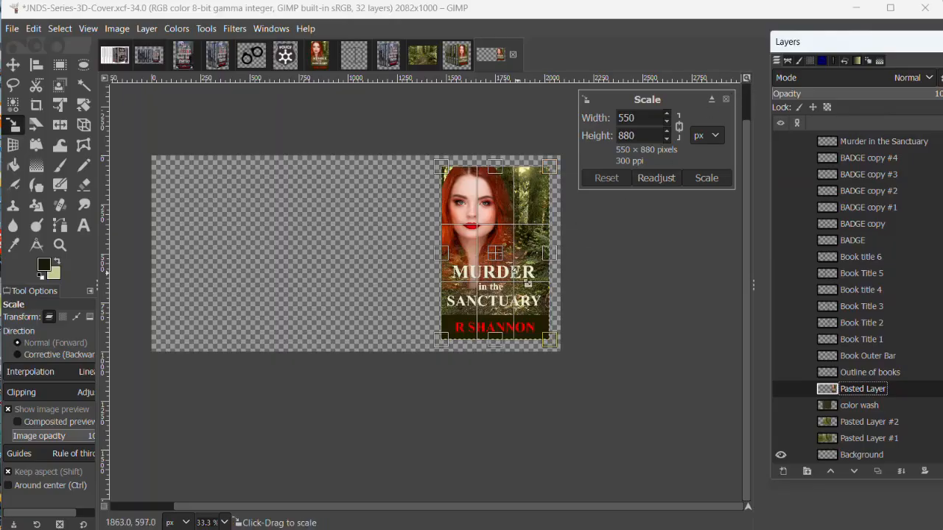
pyautogui.moveTo(565, 354)
pyautogui.mouseDown()
pyautogui.moveTo(558, 343)
pyautogui.moveTo(568, 351)
pyautogui.mouseUp()
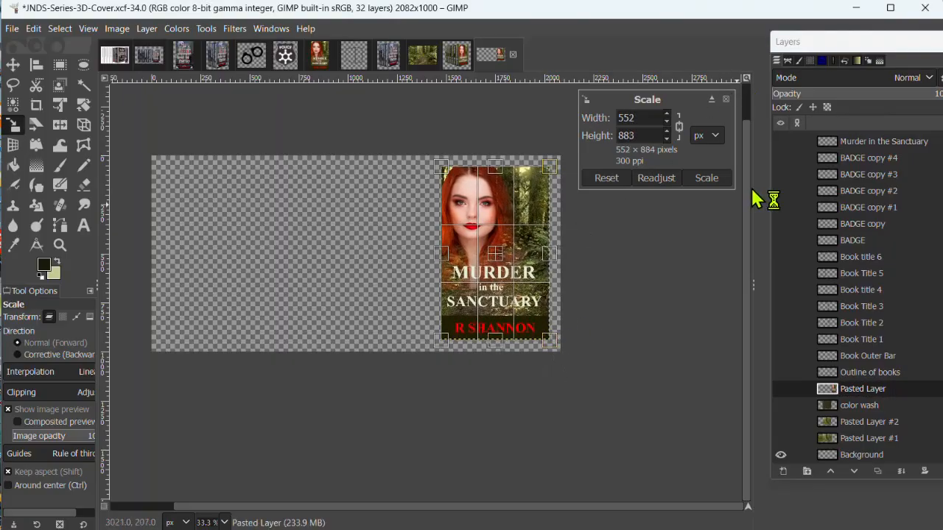
pyautogui.click(726, 102)
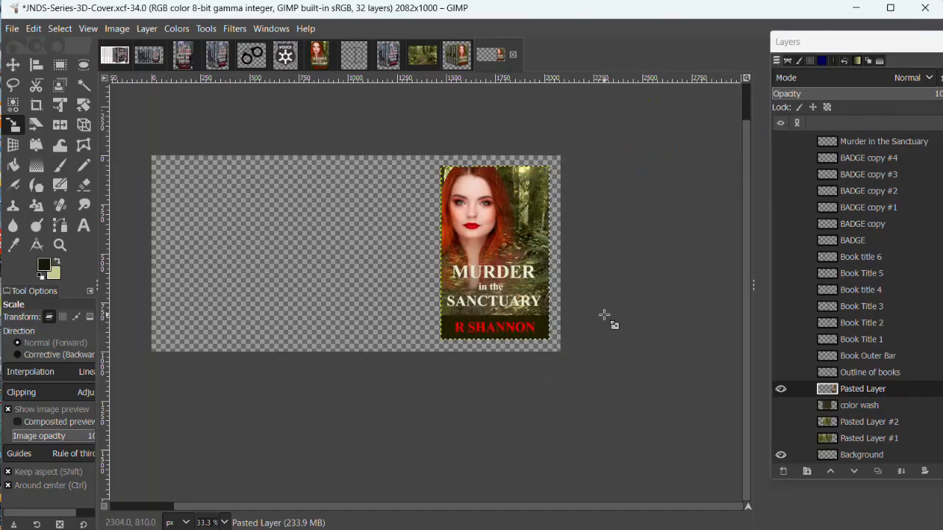
pyautogui.press('ctrl')
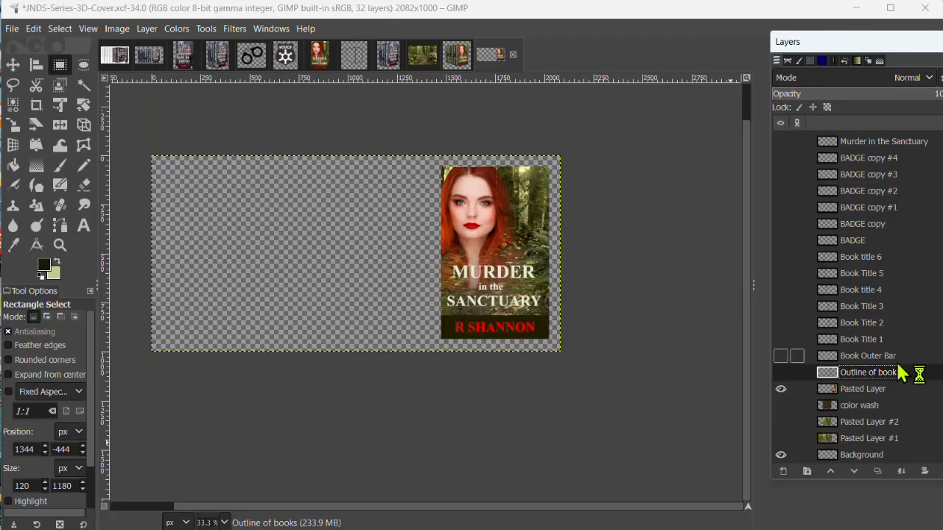
# Step: Show the Outline of books layer and convert a rectangular selection of about 1366 × 882 px along its frame to a path
pyautogui.click(781, 373)
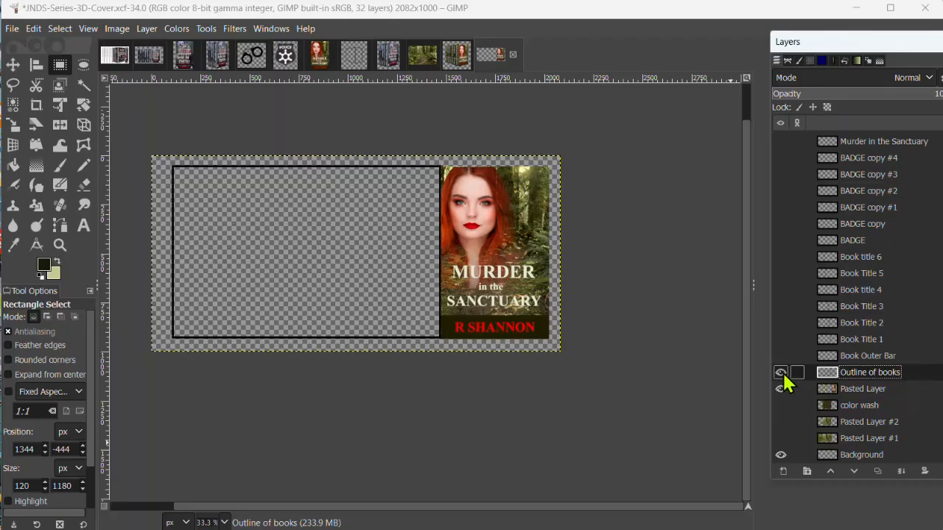
pyautogui.click(60, 65)
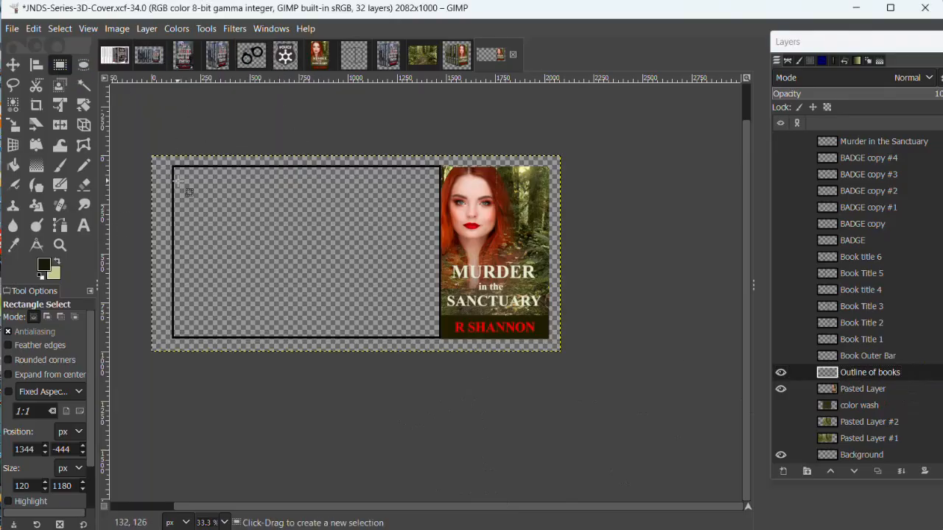
pyautogui.moveTo(172, 165); pyautogui.dragTo(442, 339)
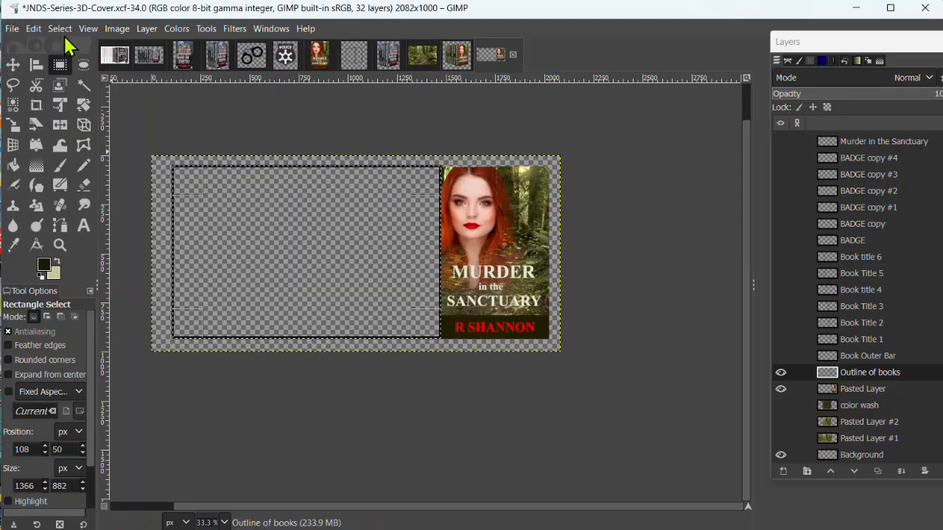
pyautogui.click(63, 30)
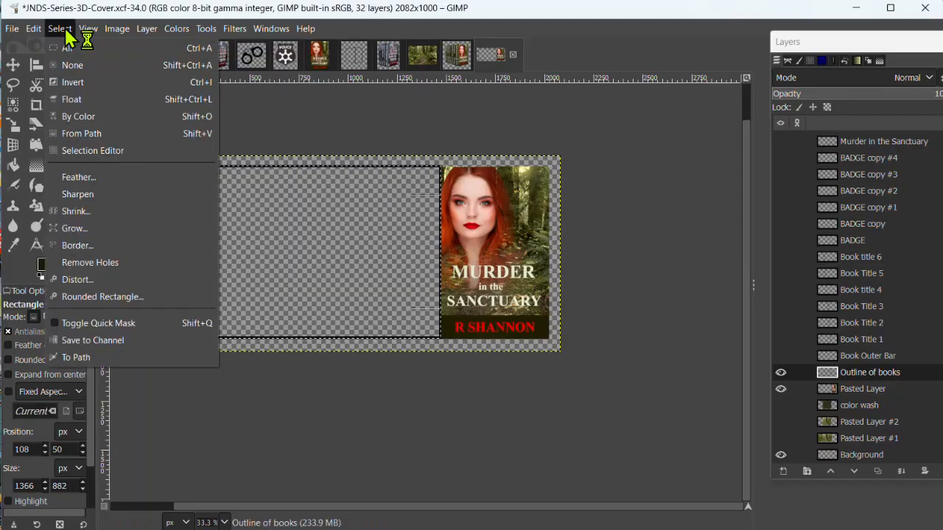
pyautogui.click(76, 358)
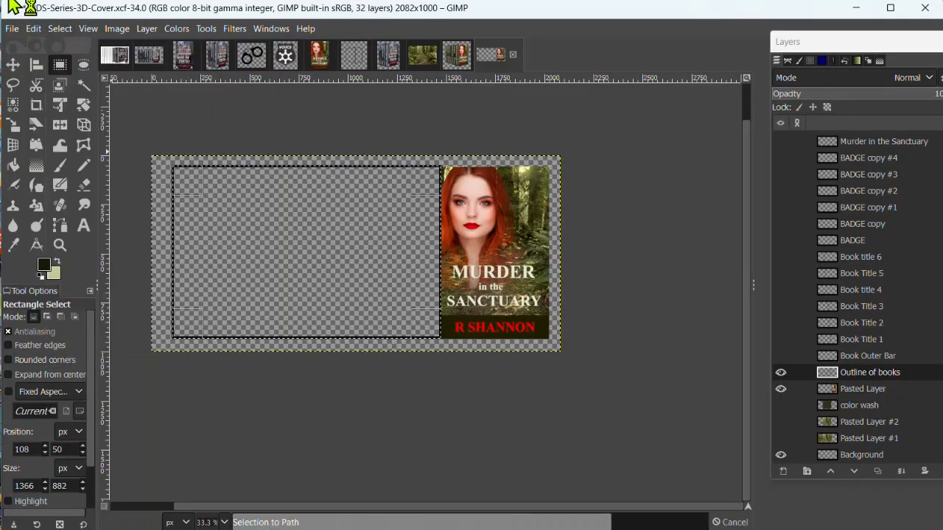
pyautogui.click(35, 28)
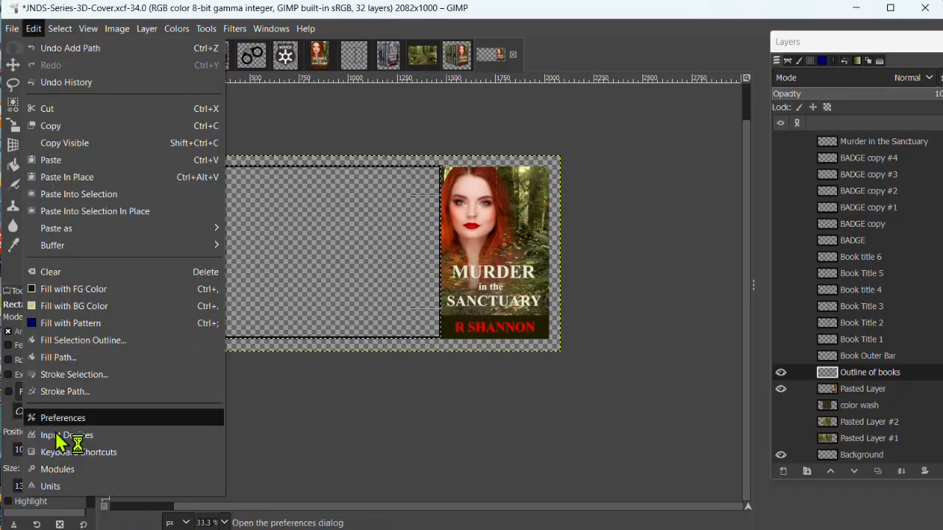
pyautogui.click(648, 45)
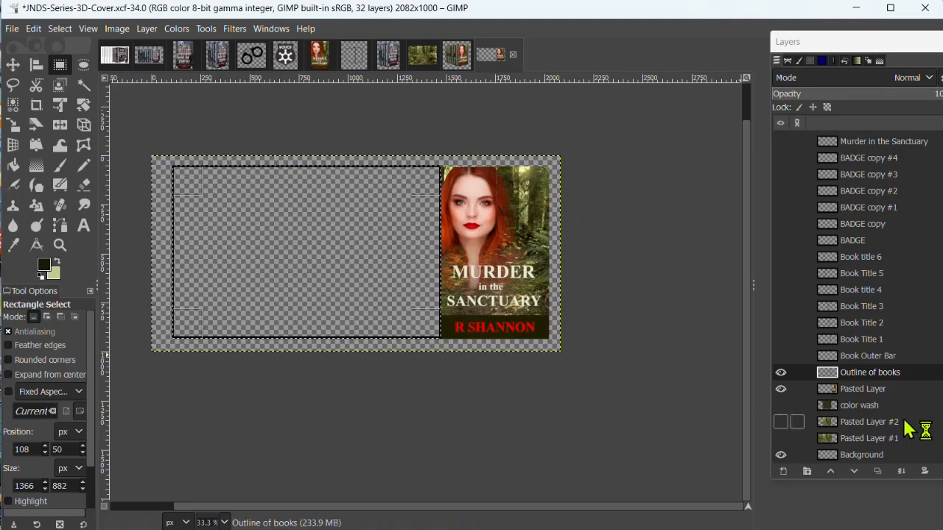
# Step: Remove the selection around the book outline
pyautogui.click(13, 64)
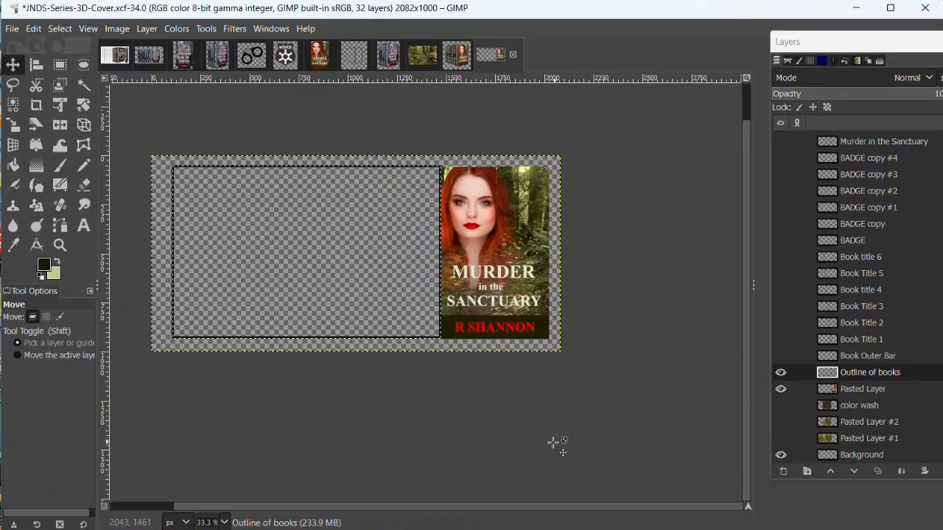
pyautogui.click(60, 28)
pyautogui.click(72, 65)
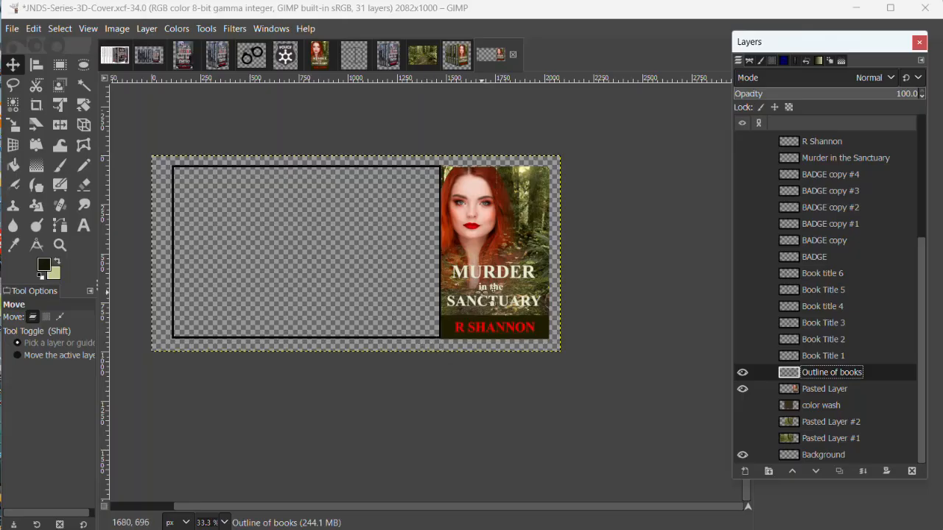
# Step: Create a transparent 2082 × 1000 px layer named Book 1 above the Outline of books layer
pyautogui.click(744, 472)
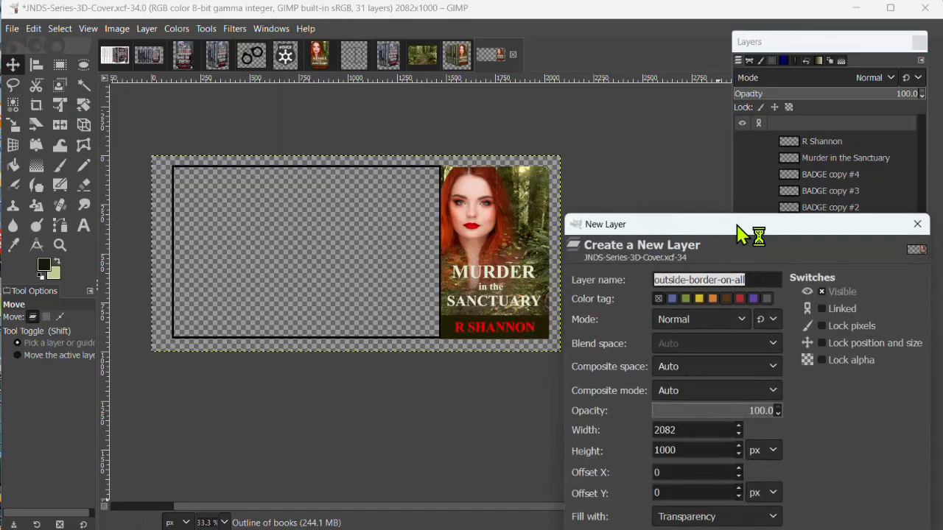
pyautogui.moveTo(752, 225); pyautogui.dragTo(737, 129)
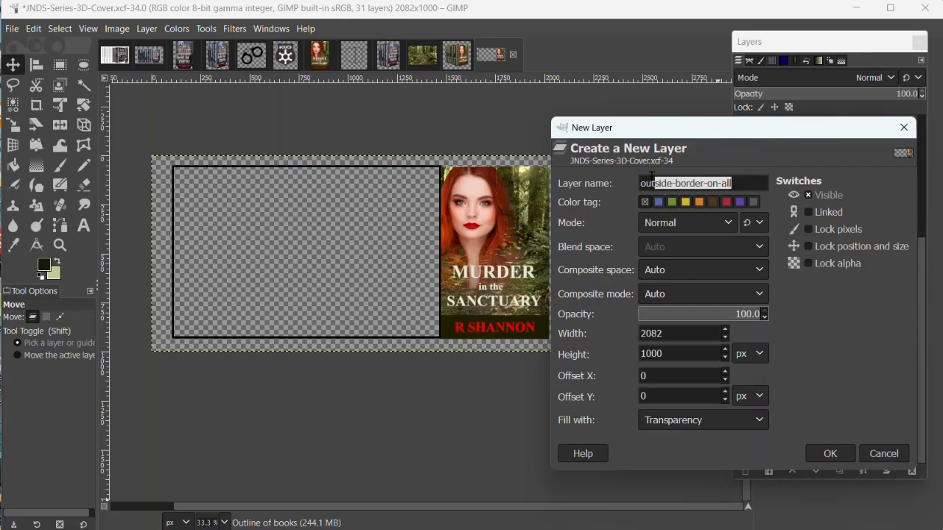
pyautogui.write('Book')
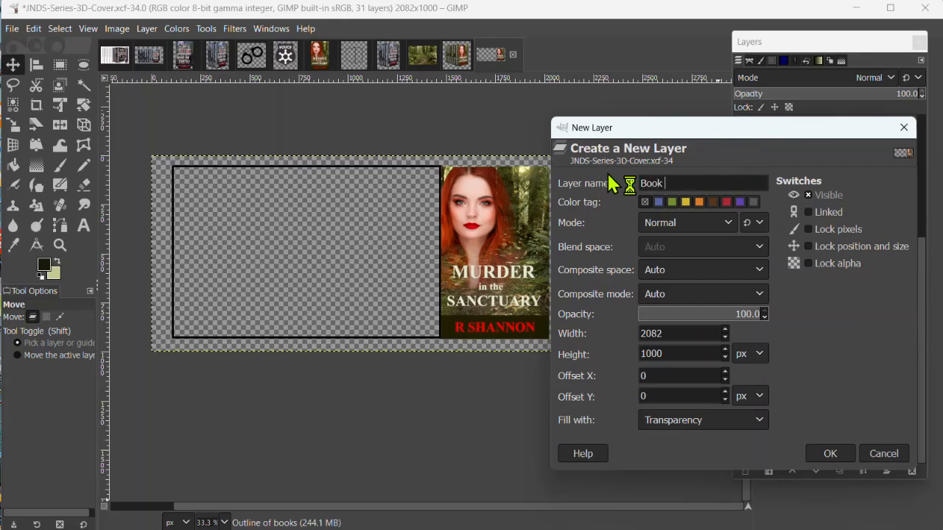
pyautogui.write(' 1')
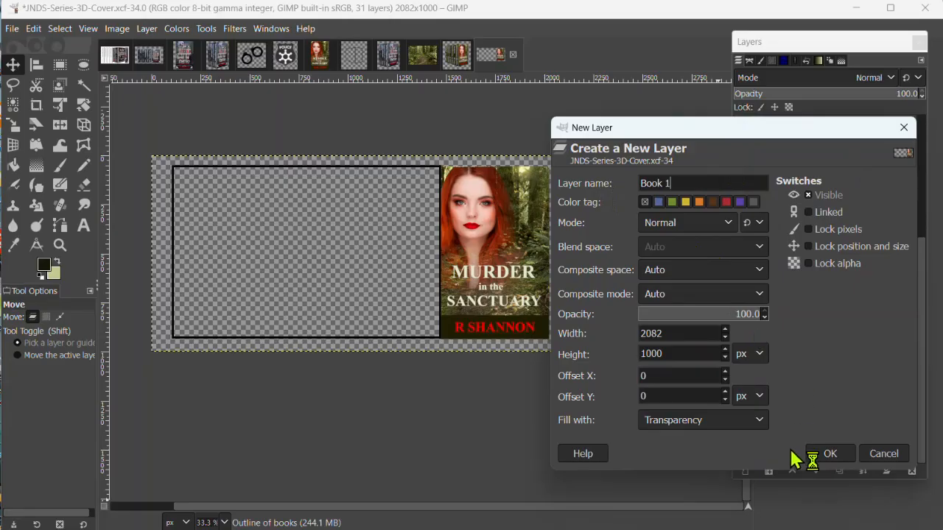
pyautogui.click(831, 454)
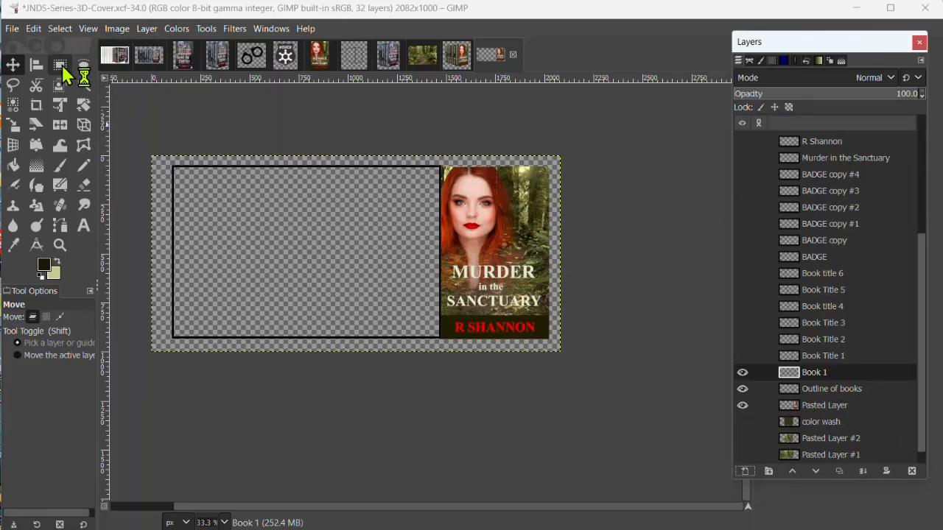
# Step: Select a spine strip about 126 × 882 px inside the outline, beside the front cover, and convert it to a path
pyautogui.click(59, 64)
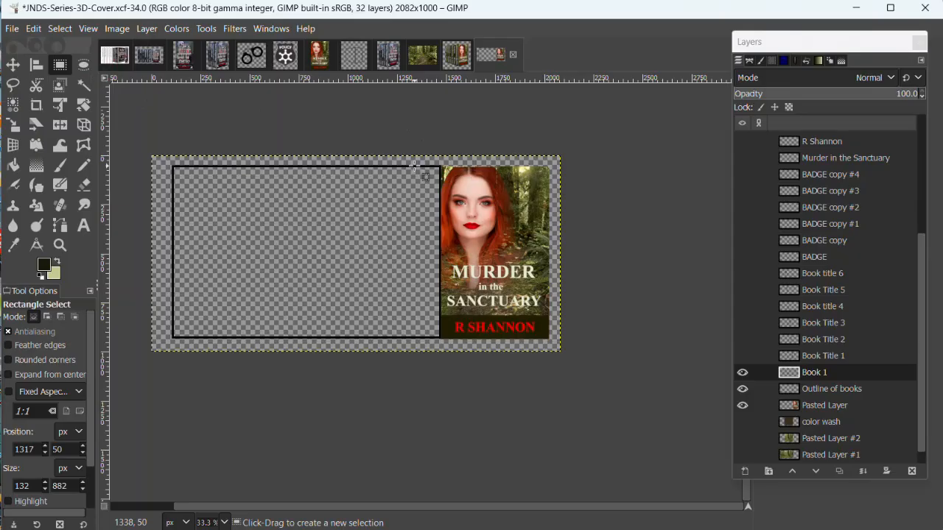
pyautogui.moveTo(414, 166); pyautogui.dragTo(438, 341)
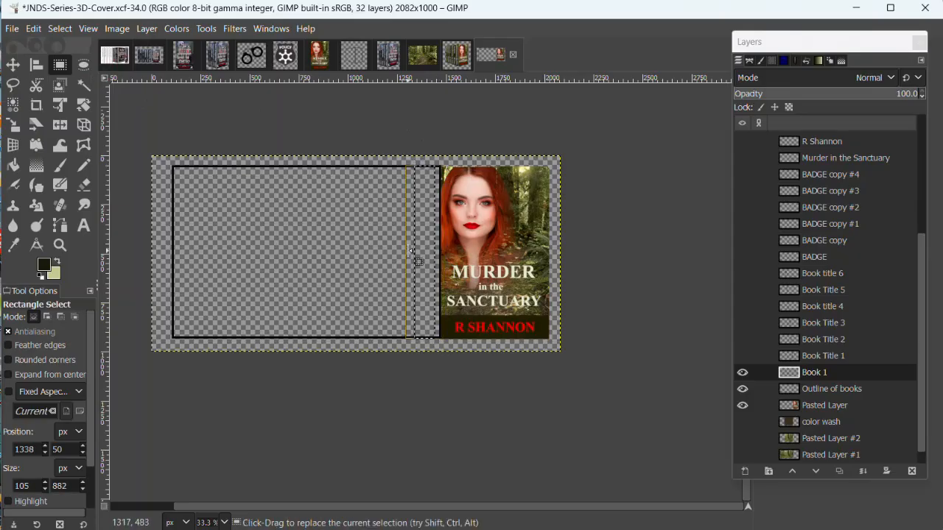
pyautogui.moveTo(414, 252); pyautogui.dragTo(409, 252)
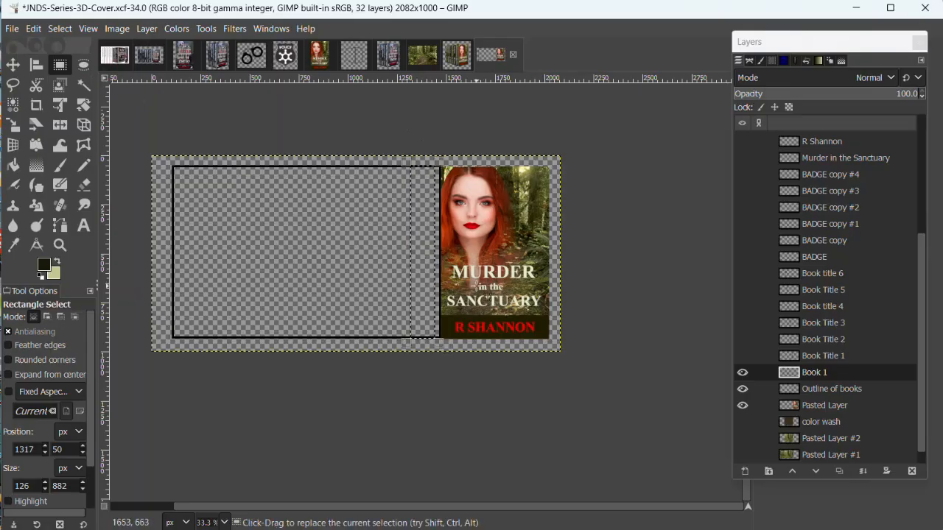
pyautogui.scroll(1, 486, 295)
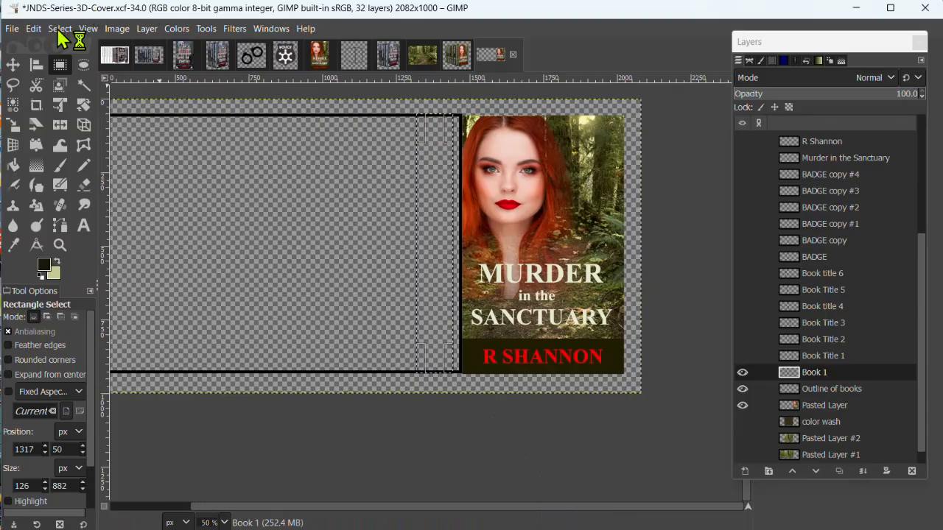
pyautogui.click(62, 30)
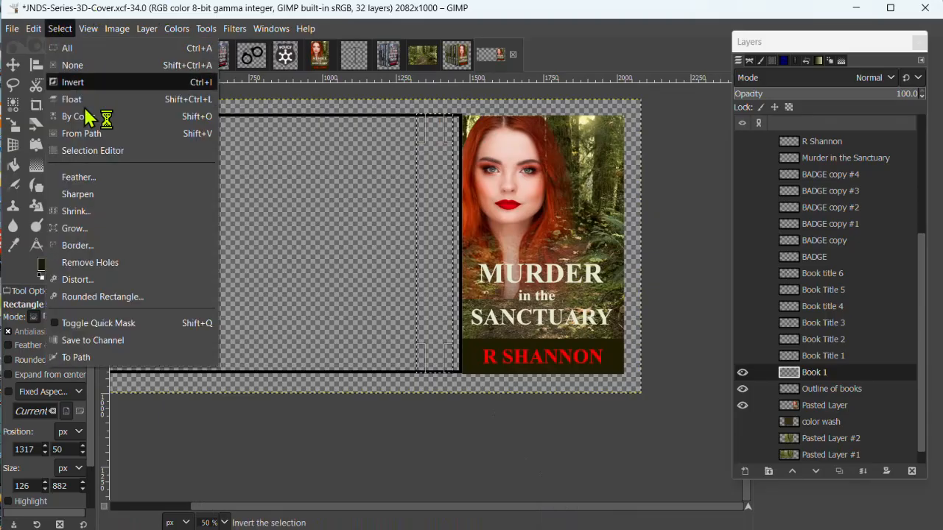
pyautogui.click(82, 357)
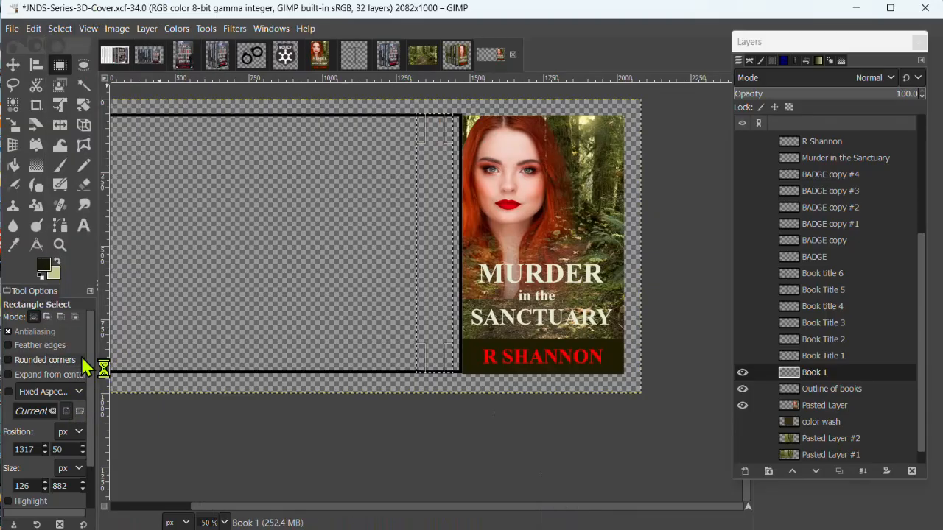
# Step: Stroke the spine path with a solid 8 px line on the Book 1 layer and clear the selection
pyautogui.click(34, 29)
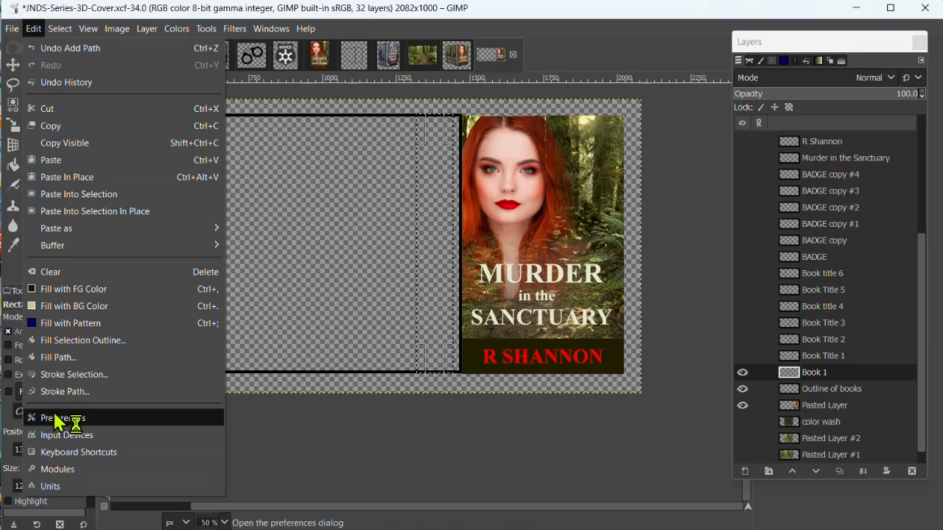
pyautogui.click(64, 392)
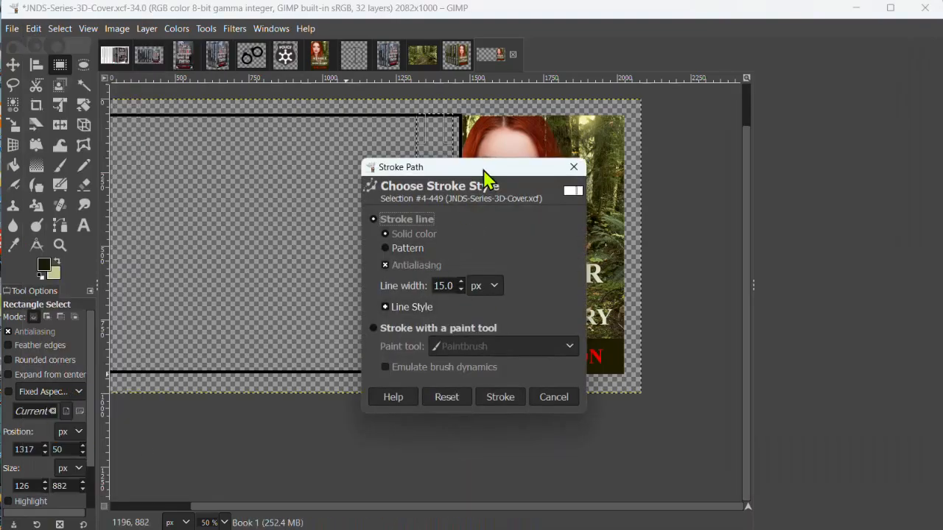
pyautogui.moveTo(485, 172)
pyautogui.mouseDown()
pyautogui.moveTo(273, 169)
pyautogui.moveTo(187, 150)
pyautogui.mouseUp()
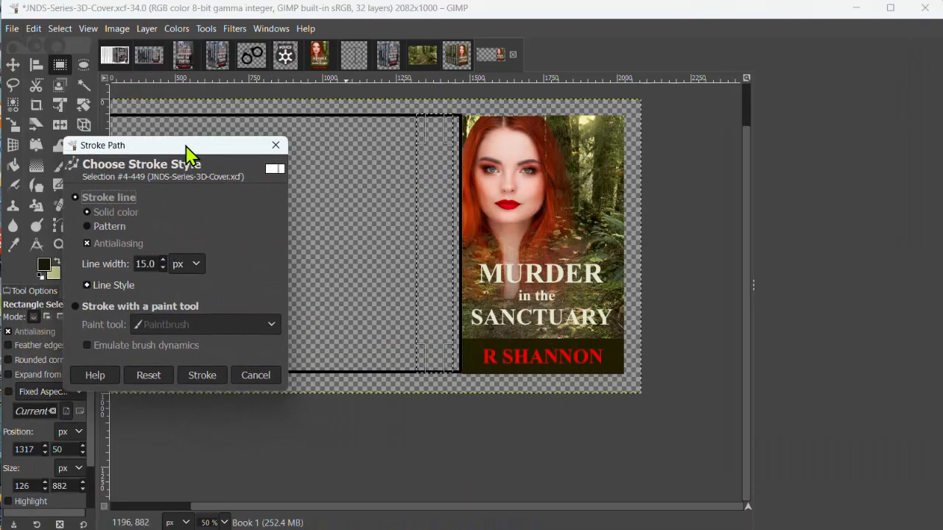
pyautogui.doubleClick(145, 263)
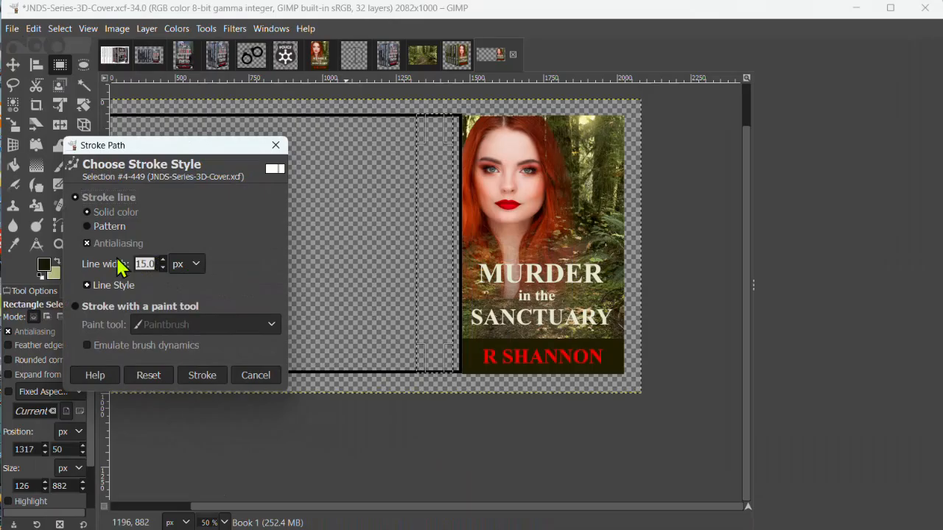
pyautogui.write('8')
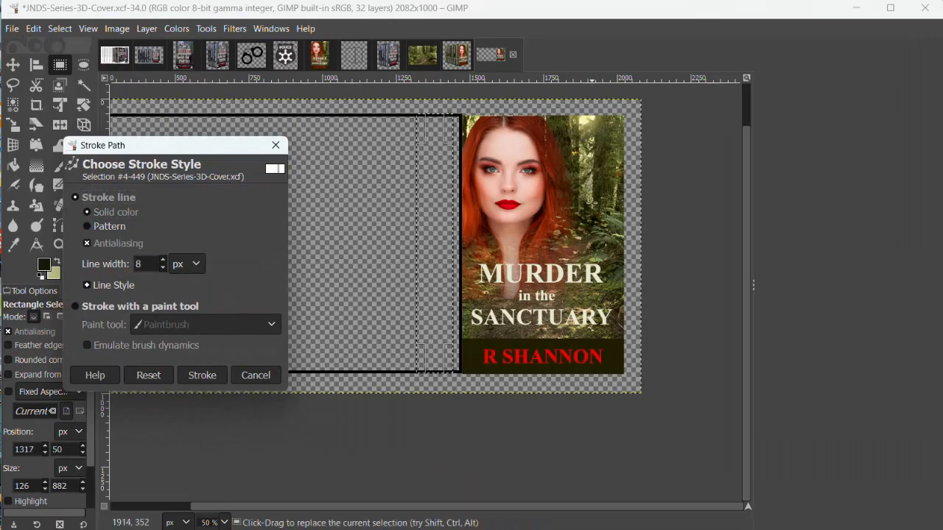
pyautogui.click(200, 375)
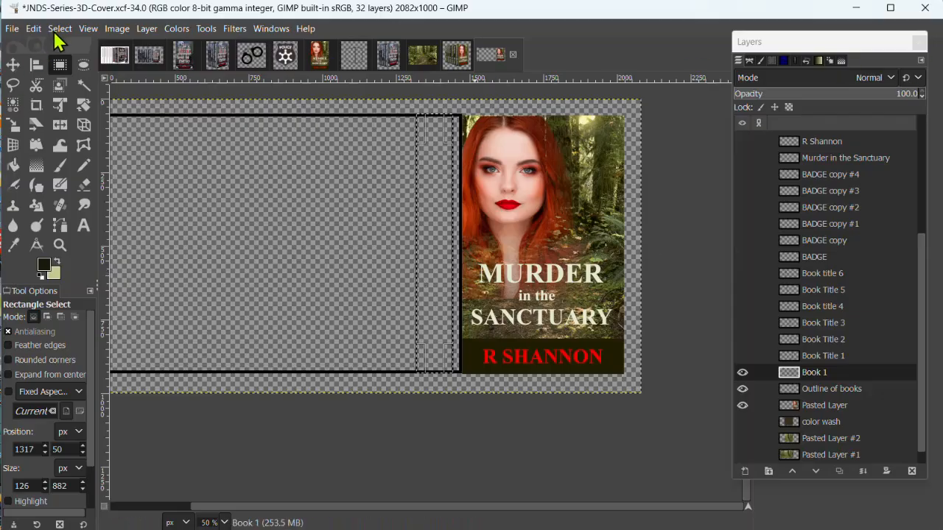
pyautogui.click(60, 28)
pyautogui.click(60, 62)
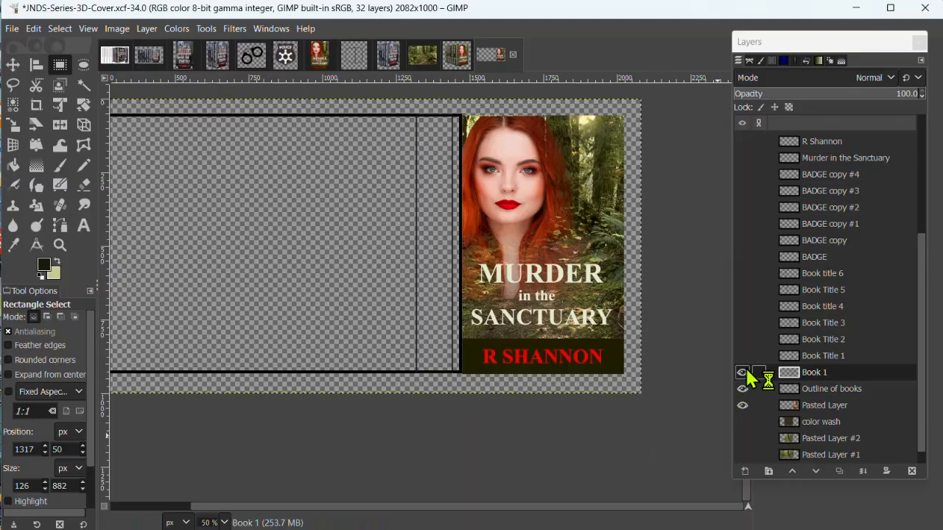
pyautogui.click(827, 376)
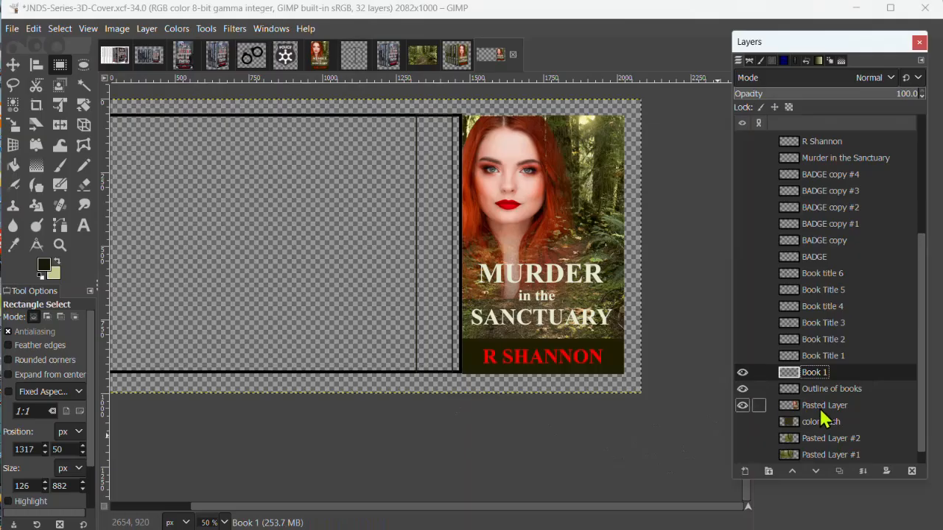
# Step: Delete the Book 1 layer and show the six book title layers, Book Title 1 through Book title 6
pyautogui.click(910, 473)
pyautogui.click(833, 358)
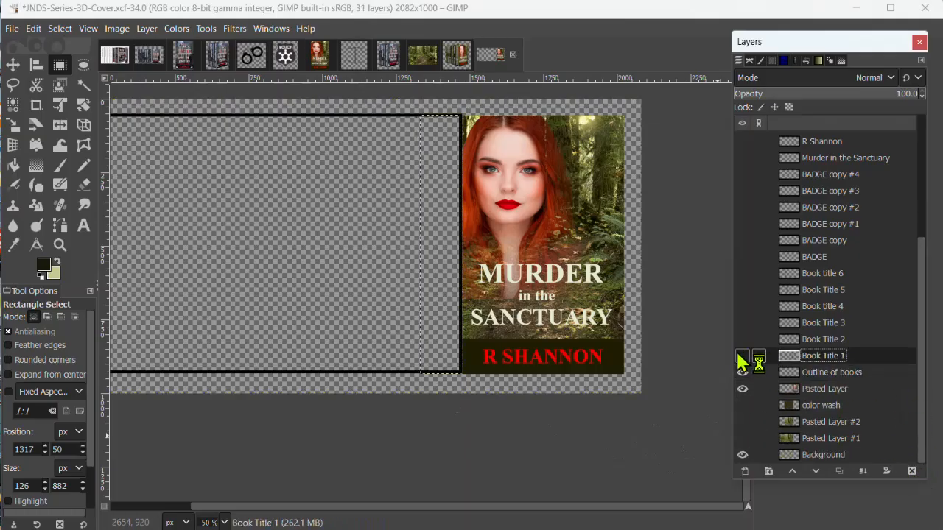
pyautogui.click(739, 355)
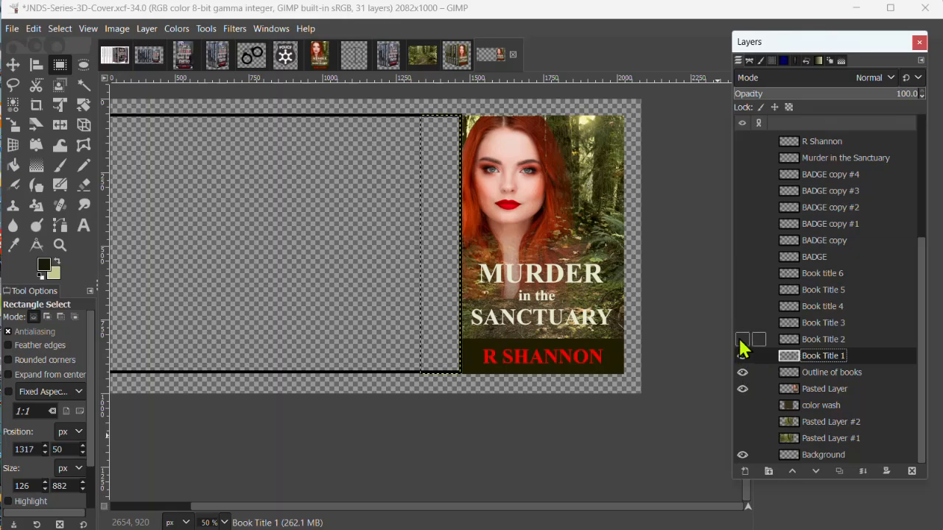
pyautogui.click(742, 339)
pyautogui.click(742, 323)
pyautogui.click(741, 306)
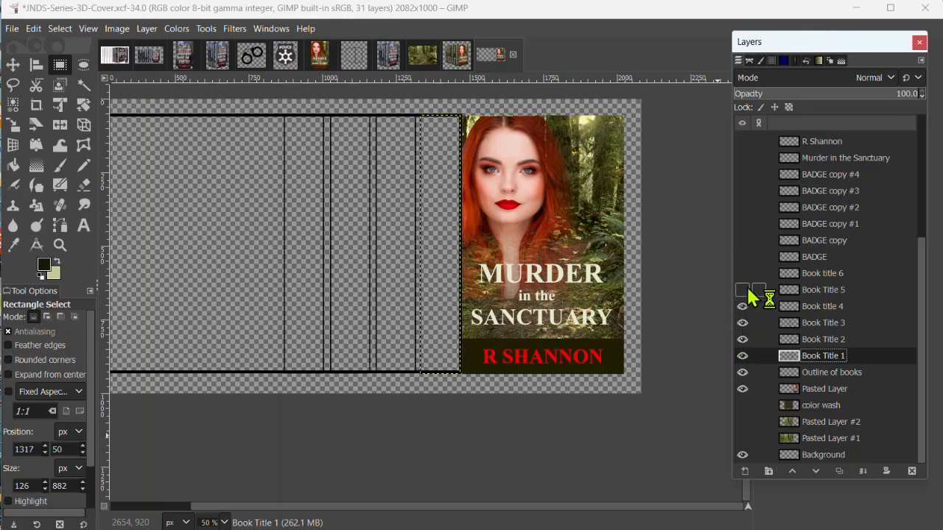
pyautogui.click(742, 290)
pyautogui.click(743, 274)
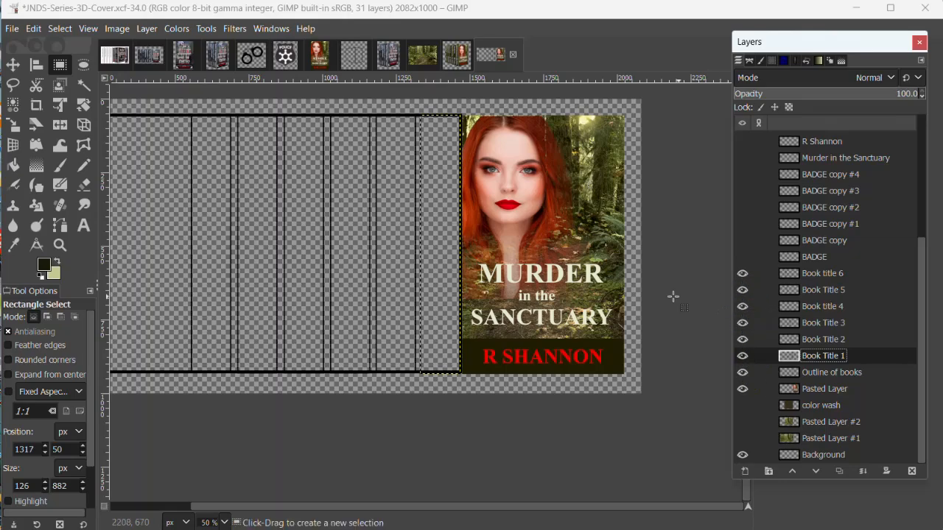
pyautogui.moveTo(501, 516); pyautogui.dragTo(420, 515)
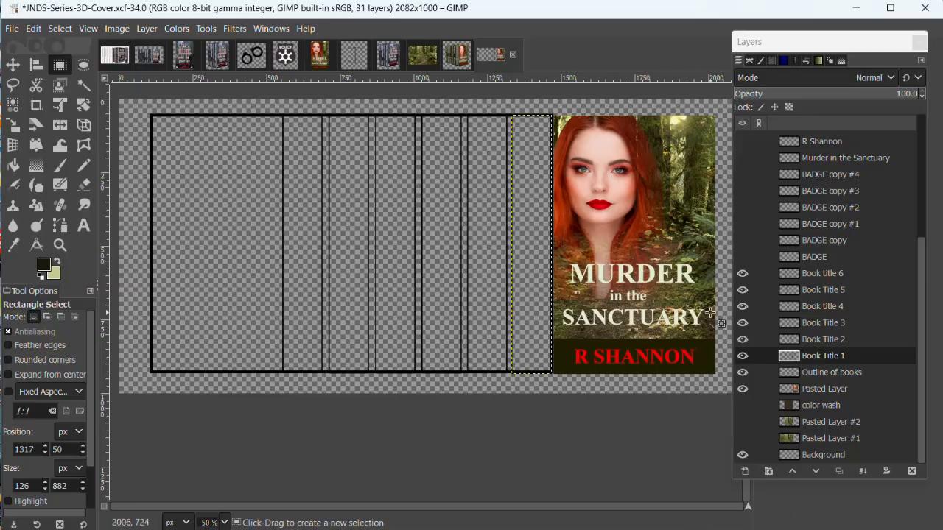
# Step: Show the forest layer Pasted Layer #2 and sample a dark olive foreground color from its trees
pyautogui.click(799, 274)
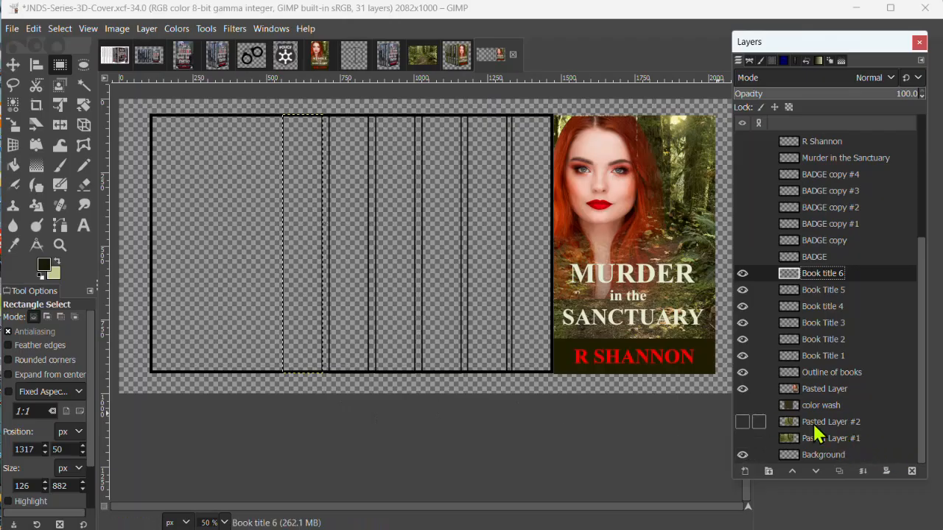
pyautogui.click(742, 422)
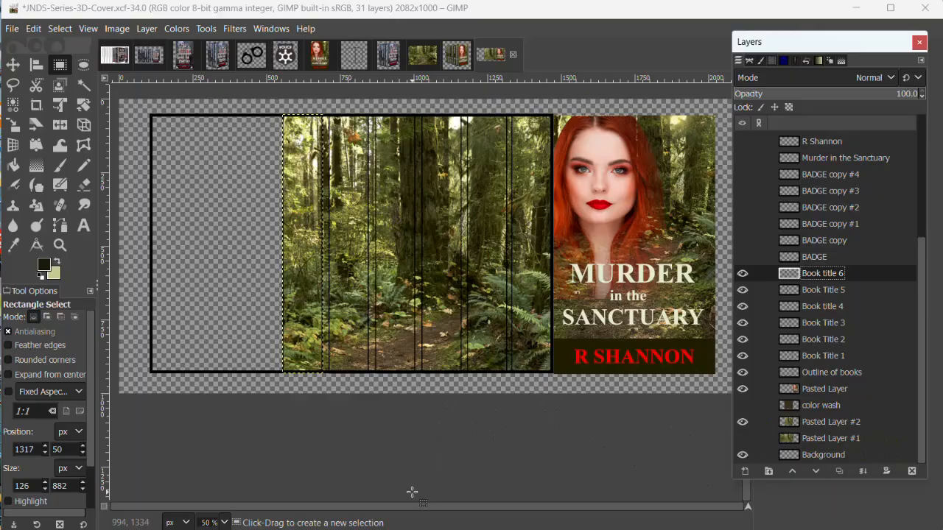
pyautogui.click(44, 271)
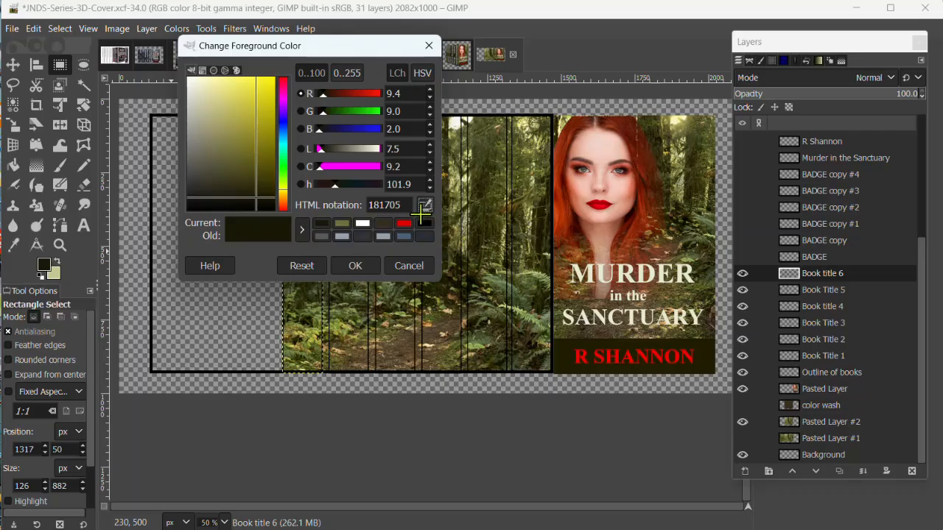
pyautogui.click(487, 234)
pyautogui.click(356, 265)
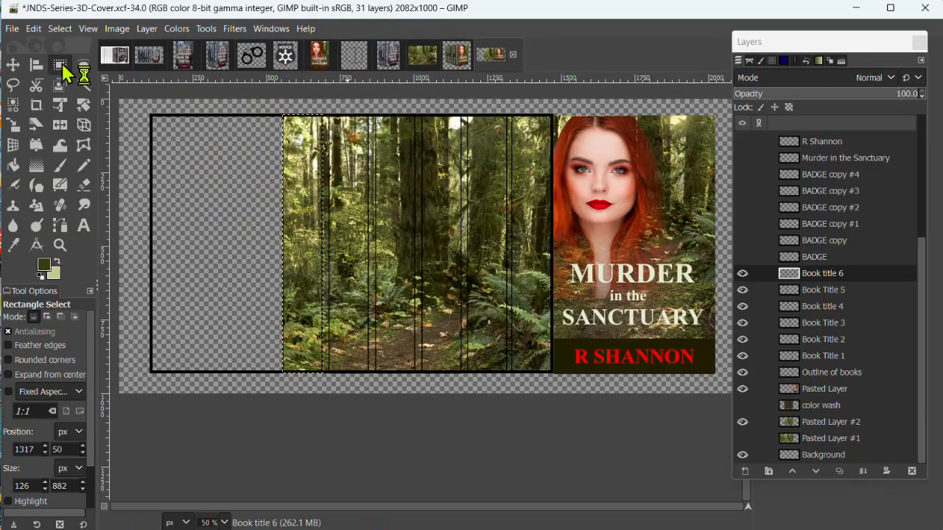
# Step: Create a transparent 2082 × 1000 px layer named color wash directly above the existing color wash layer
pyautogui.click(836, 411)
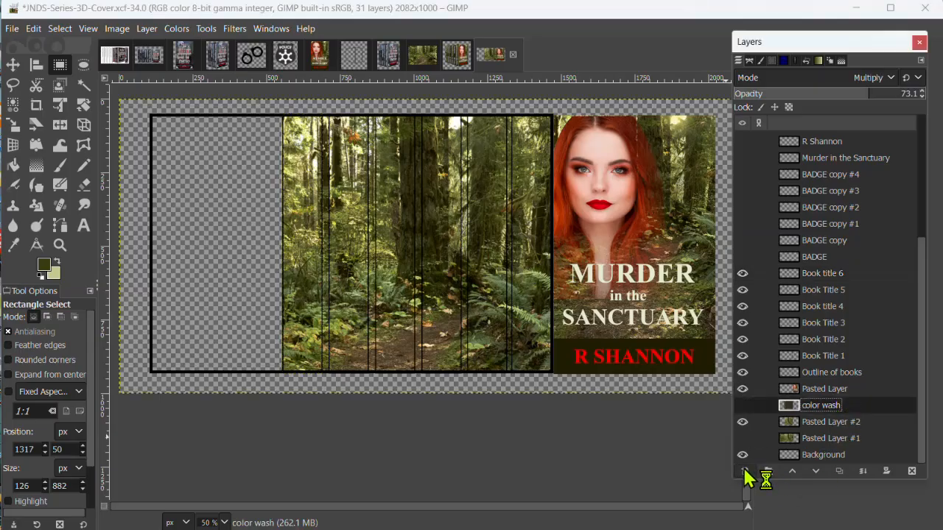
pyautogui.click(744, 471)
pyautogui.write('c')
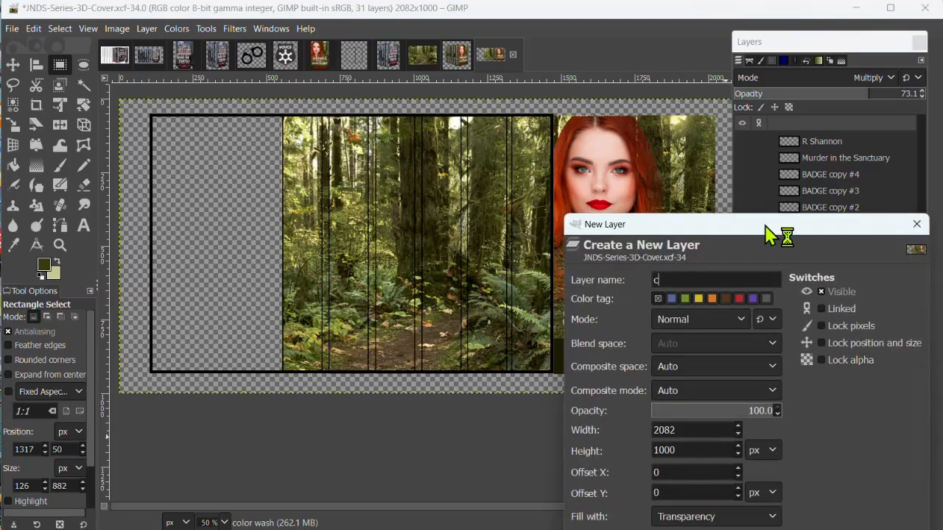
pyautogui.write('olor wash')
pyautogui.press('Return')
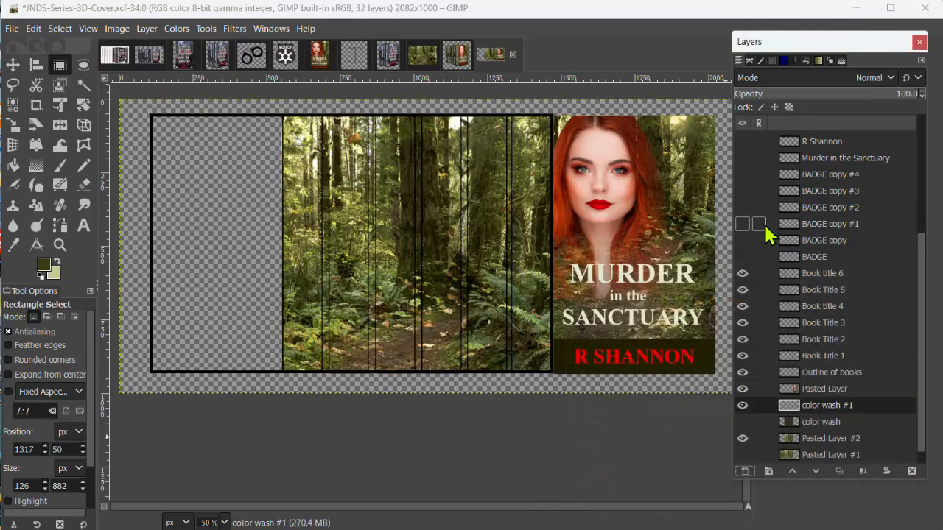
# Step: Select the forest area behind the spines, about 918 × 874 px starting at position 554, 50
pyautogui.click(60, 63)
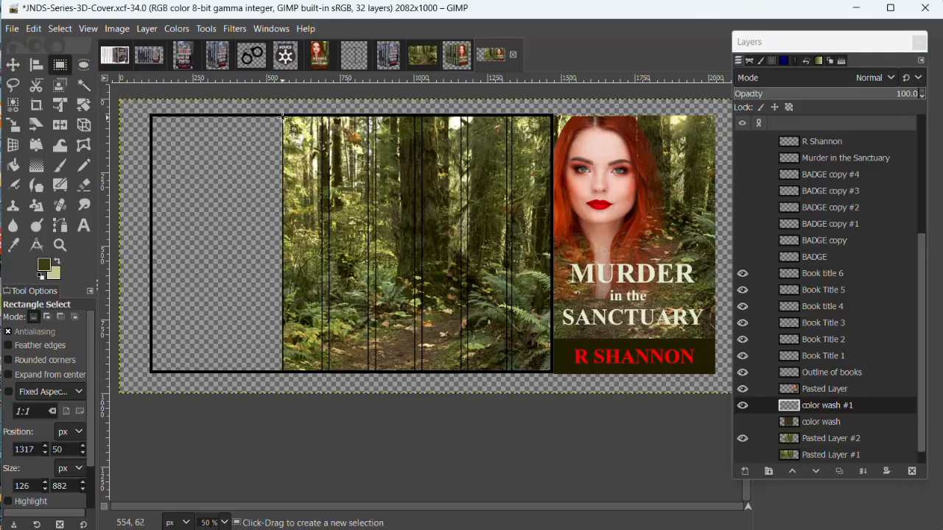
pyautogui.moveTo(282, 115); pyautogui.dragTo(555, 383)
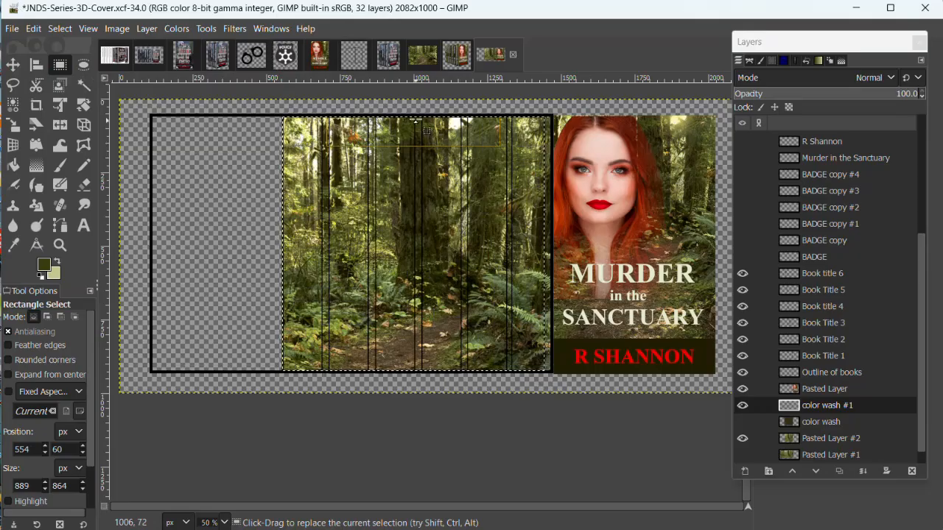
pyautogui.moveTo(416, 125); pyautogui.dragTo(416, 117)
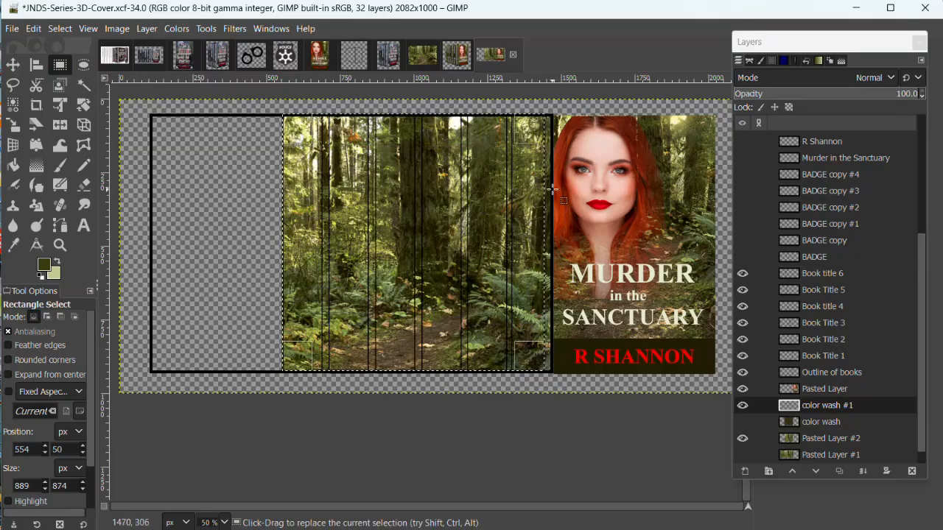
pyautogui.moveTo(541, 238); pyautogui.dragTo(552, 239)
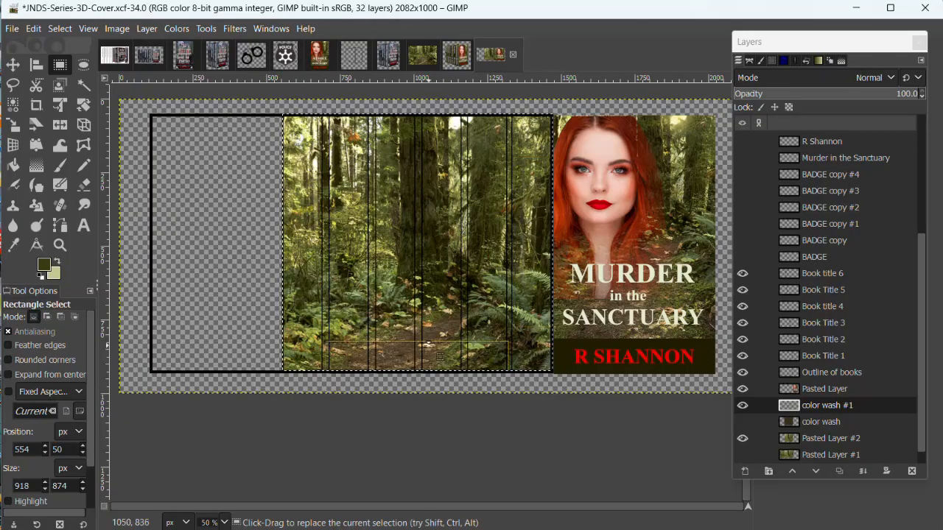
# Step: Extend the forest selection's lower edge to the outer edge of the book outline, making it 918 × 882 px
pyautogui.moveTo(414, 371); pyautogui.dragTo(415, 374)
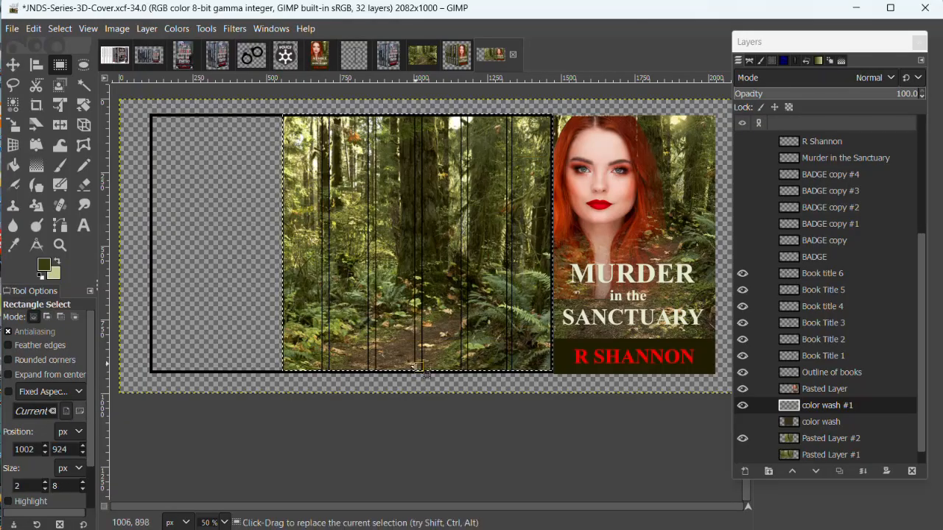
pyautogui.scroll(1, 421, 352)
pyautogui.scroll(3, 476, 353)
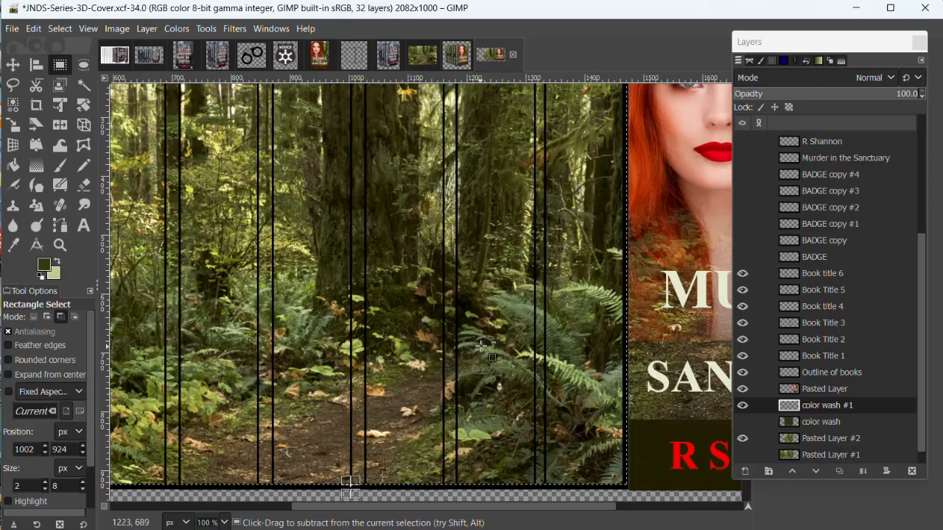
pyautogui.scroll(-1, 483, 343)
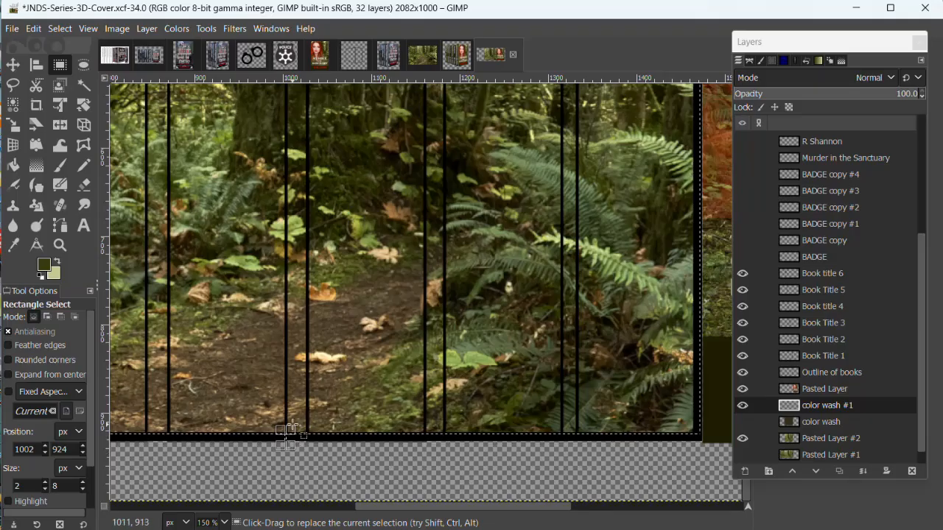
pyautogui.scroll(1, 391, 289)
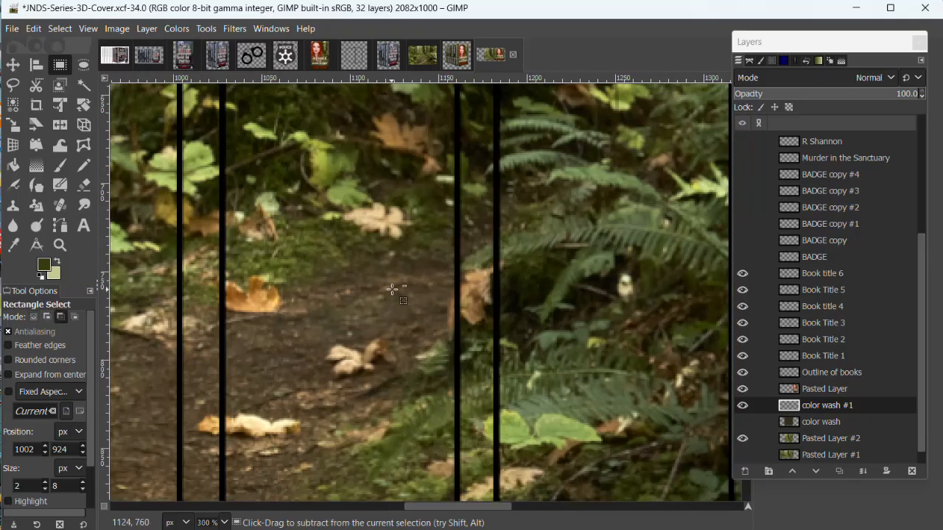
pyautogui.scroll(-2, 391, 290)
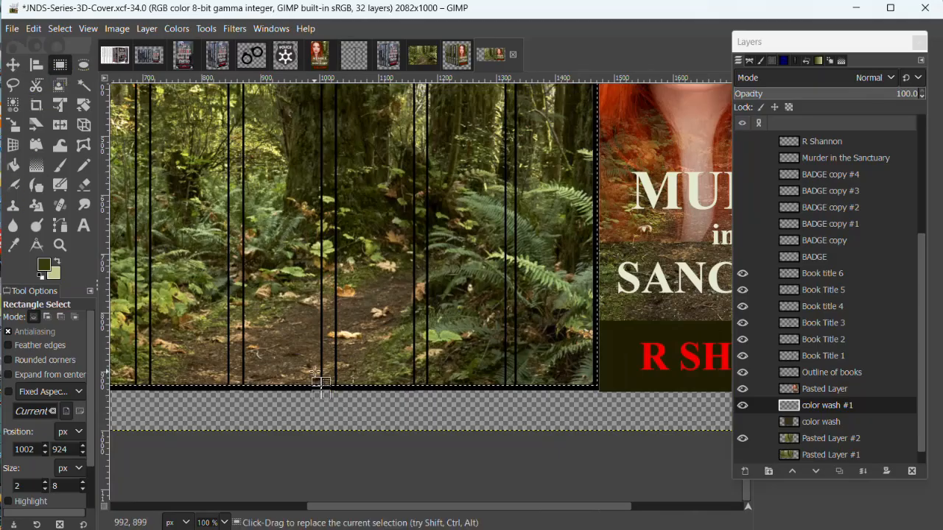
pyautogui.scroll(5, 315, 372)
pyautogui.scroll(-3, 281, 460)
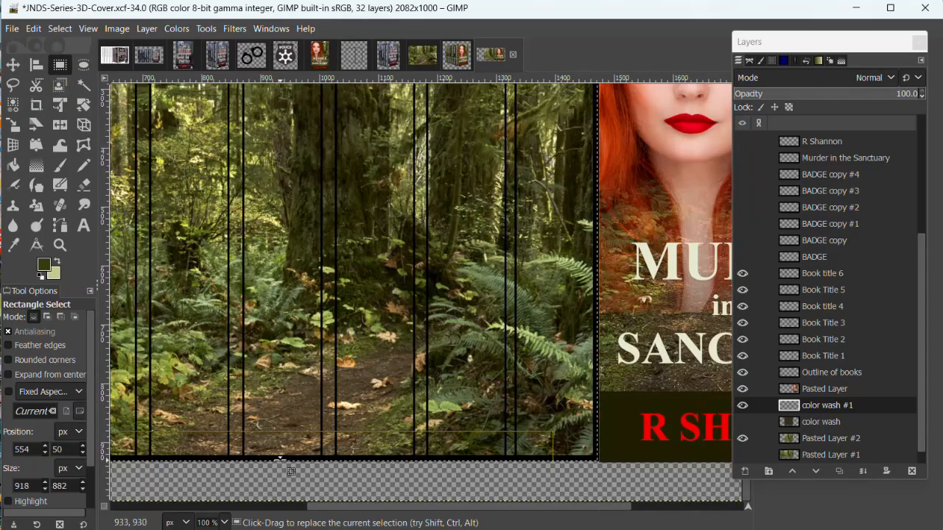
pyautogui.keyDown('ctrl'); pyautogui.scroll(-2, 280, 460); pyautogui.keyUp('ctrl')
pyautogui.keyDown('ctrl'); pyautogui.scroll(3, 300, 464); pyautogui.keyUp('ctrl')
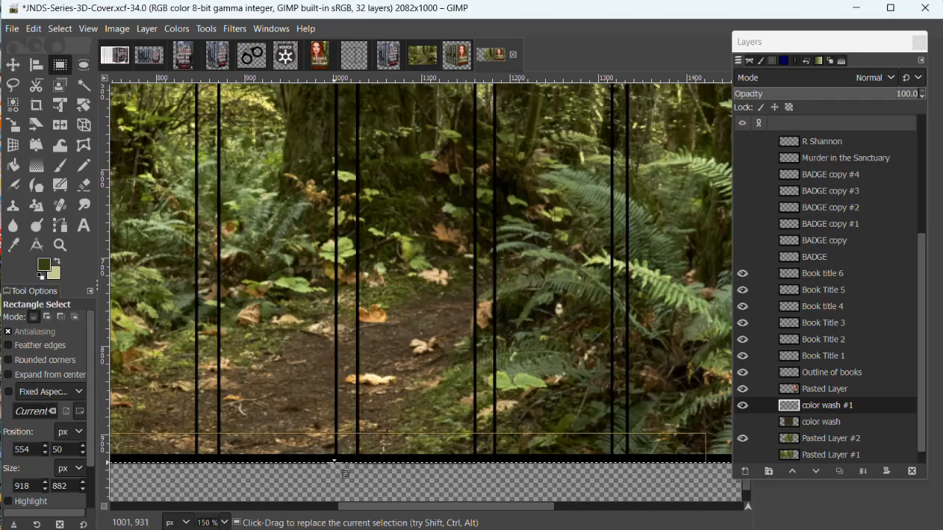
pyautogui.scroll(10, 345, 472)
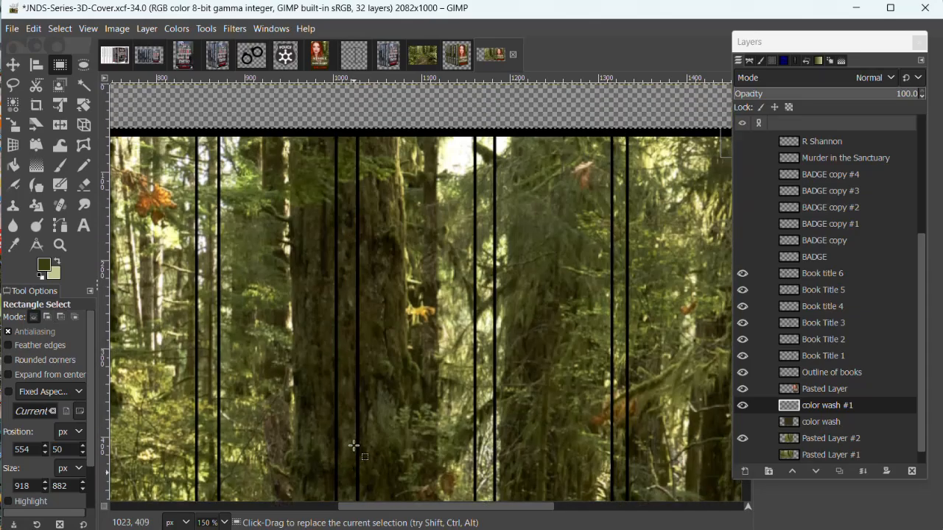
pyautogui.hscroll(-3, 385, 508)
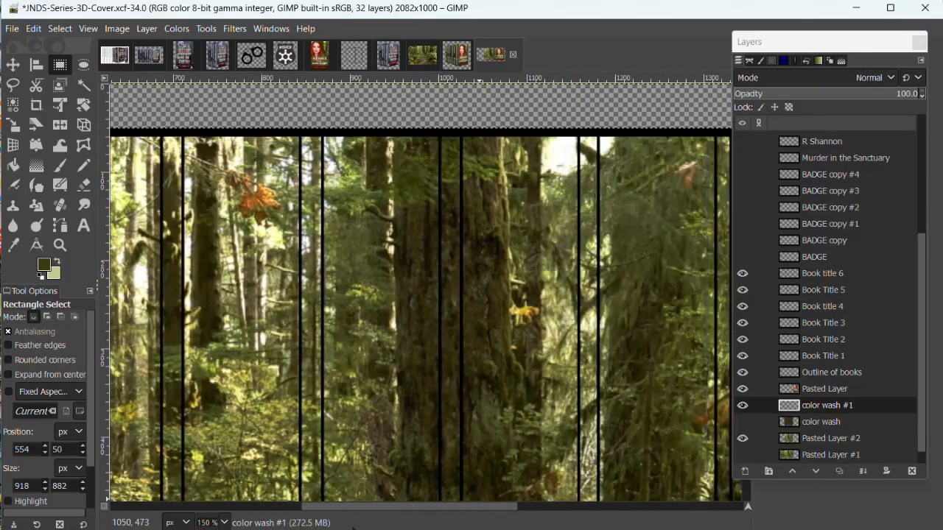
pyautogui.moveTo(353, 528)
pyautogui.mouseDown()
pyautogui.moveTo(433, 526)
pyautogui.moveTo(366, 523)
pyautogui.mouseUp()
pyautogui.keyDown('ctrl'); pyautogui.scroll(-2, 417, 378); pyautogui.keyUp('ctrl')
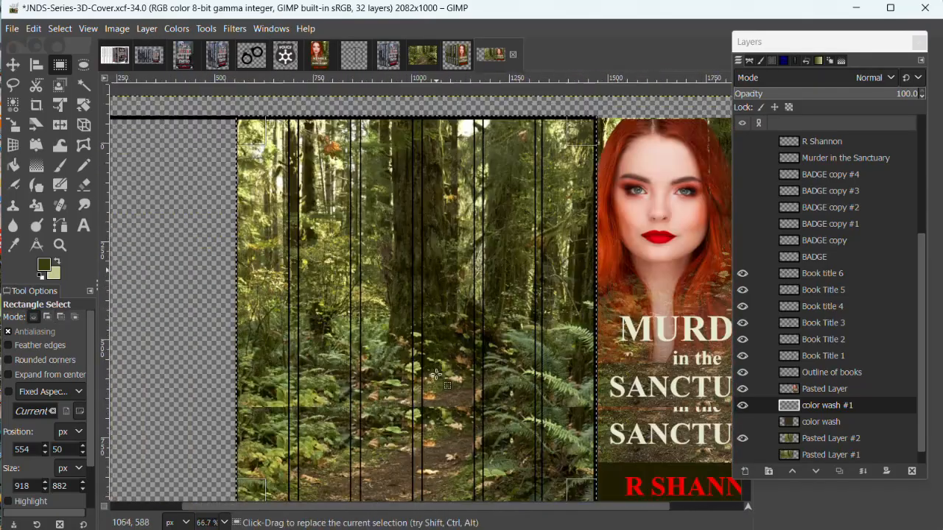
# Step: Fill the forest selection on the new color wash layer with the dark olive foreground color
pyautogui.click(840, 409)
pyautogui.rightClick(442, 246)
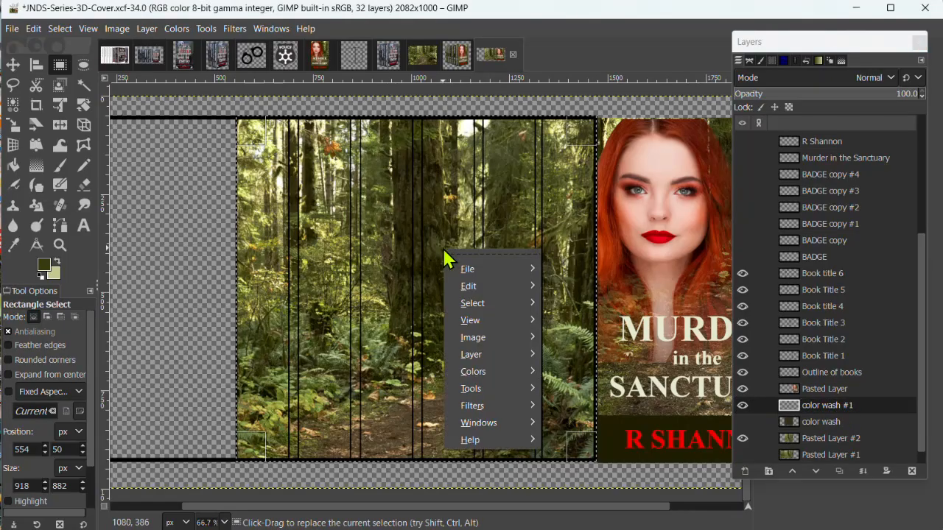
pyautogui.moveTo(488, 286)
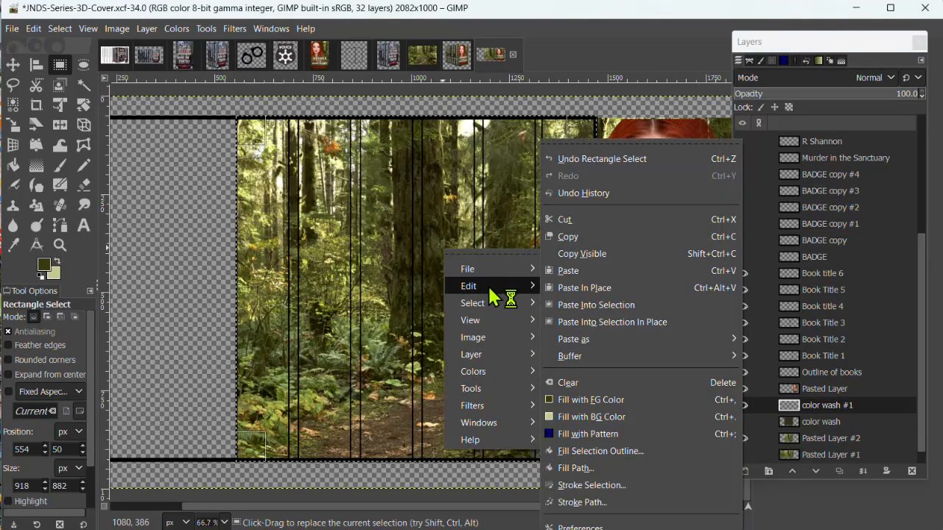
pyautogui.click(573, 403)
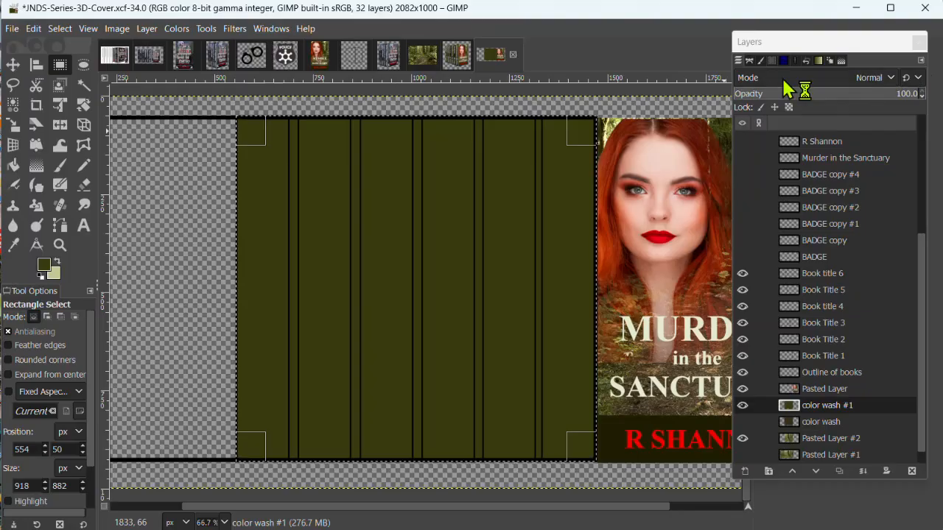
# Step: Set the new color wash layer's blend mode to Overlay and its opacity to 56.1
pyautogui.click(887, 79)
pyautogui.click(894, 83)
pyautogui.click(893, 78)
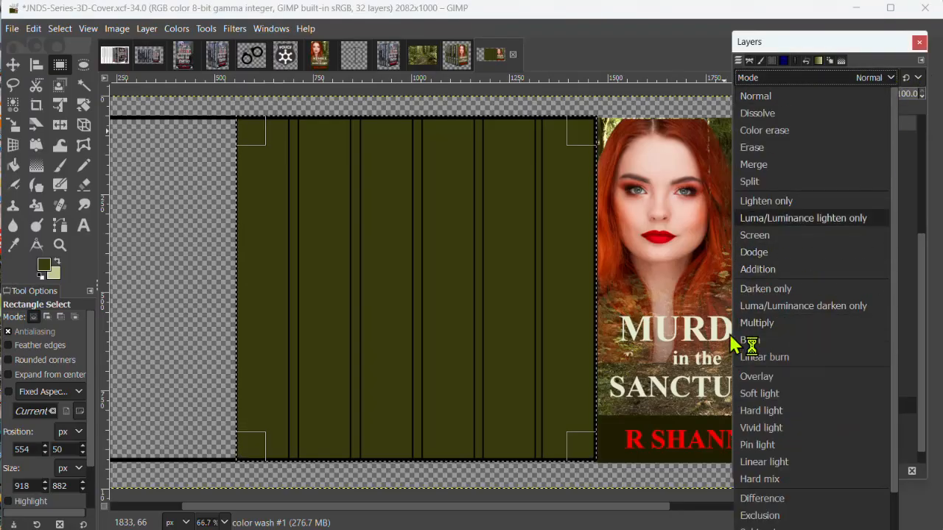
pyautogui.click(777, 377)
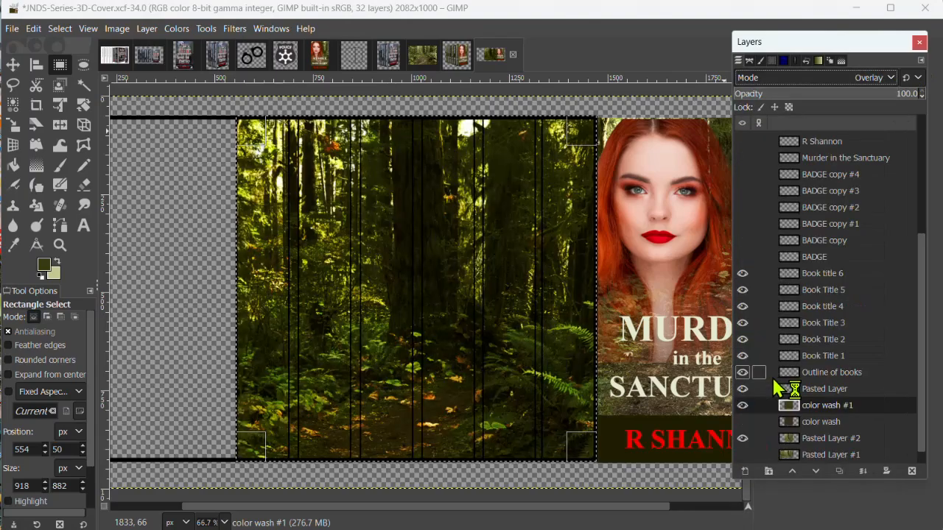
pyautogui.click(865, 97)
pyautogui.click(837, 93)
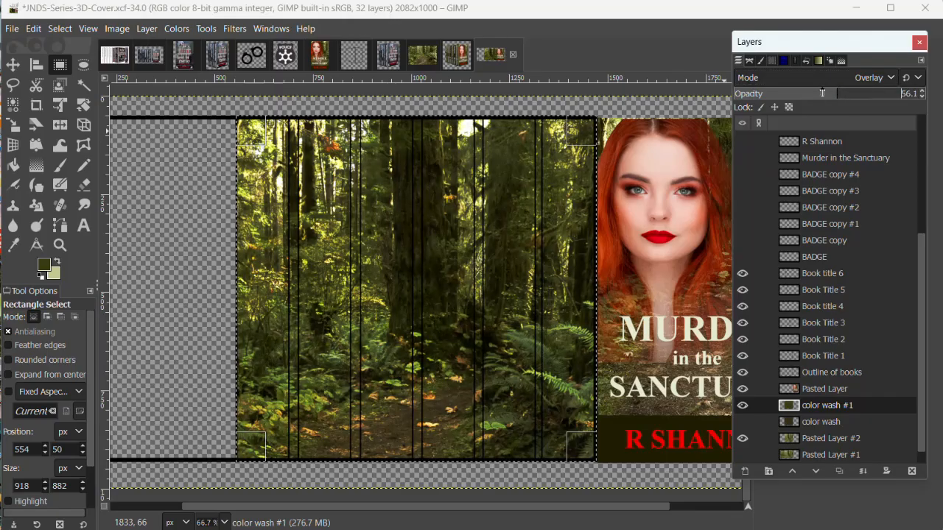
pyautogui.click(821, 83)
pyautogui.click(646, 38)
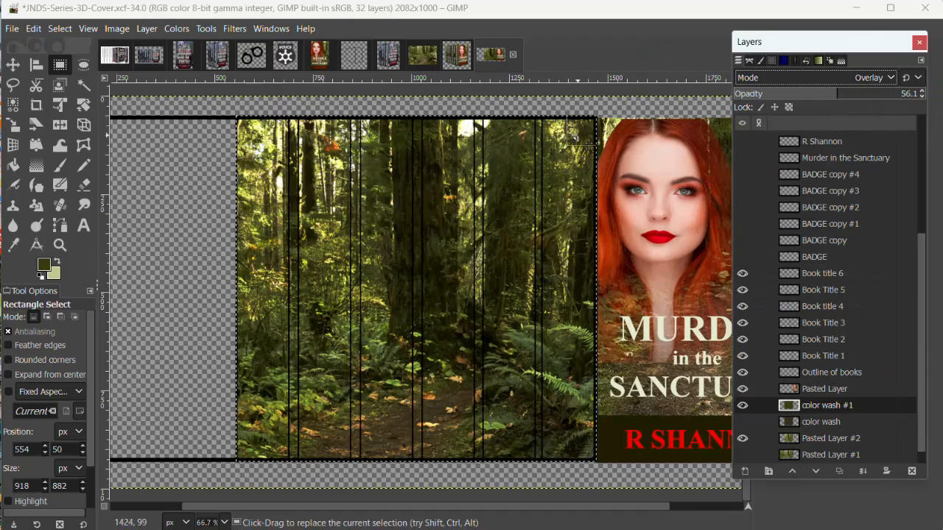
pyautogui.moveTo(574, 137); pyautogui.dragTo(596, 418)
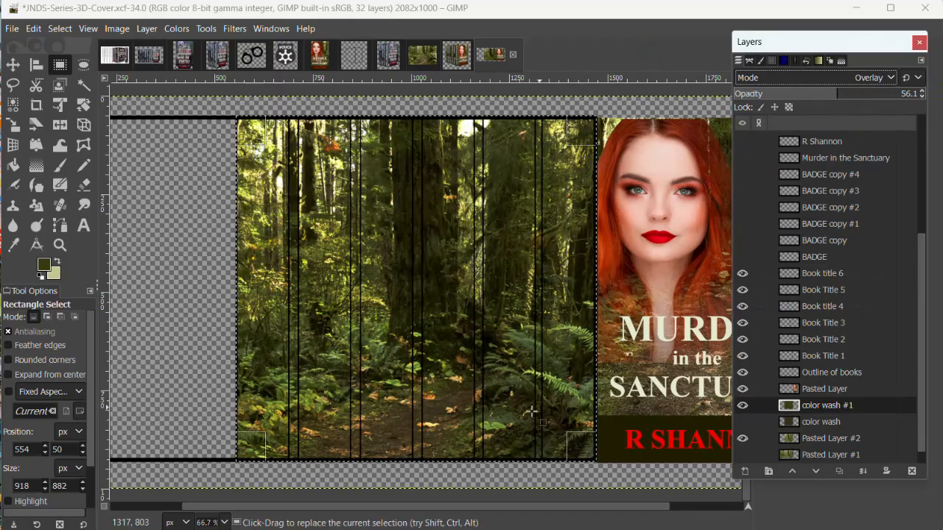
pyautogui.moveTo(490, 508); pyautogui.dragTo(557, 507)
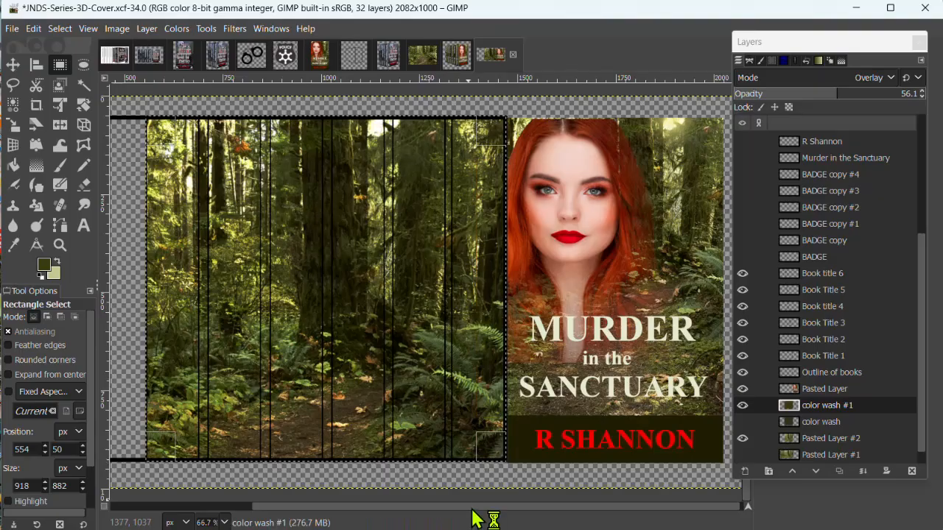
# Step: Set the opacity of the new color wash layer to 56.4
pyautogui.moveTo(479, 512); pyautogui.dragTo(433, 514)
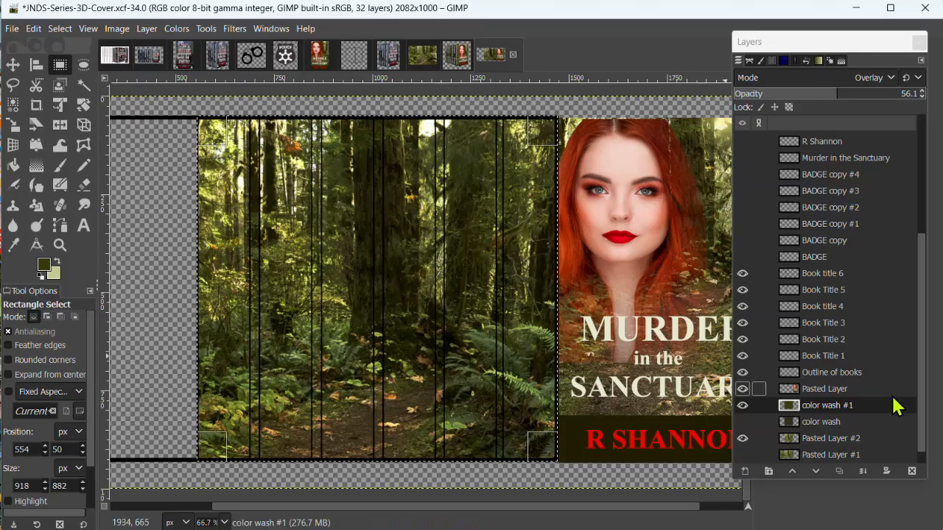
pyautogui.click(838, 94)
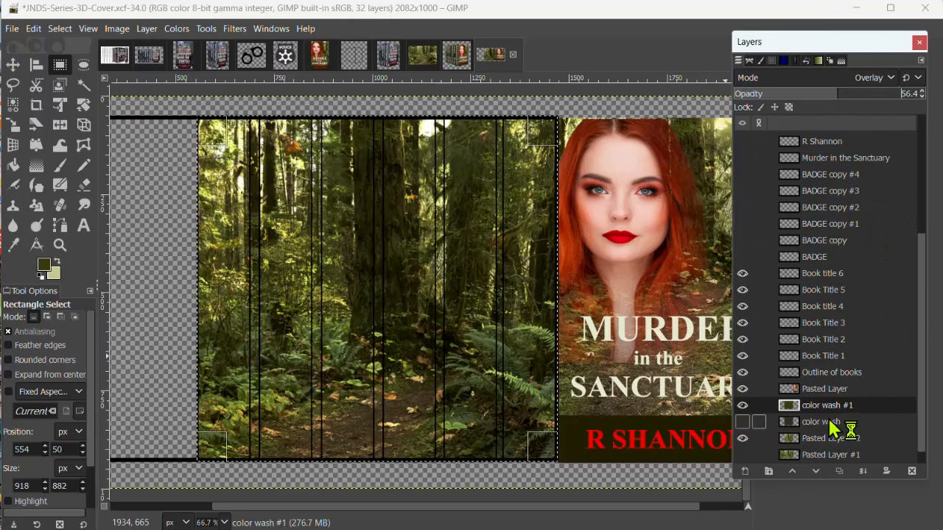
pyautogui.scroll(-1, 435, 461)
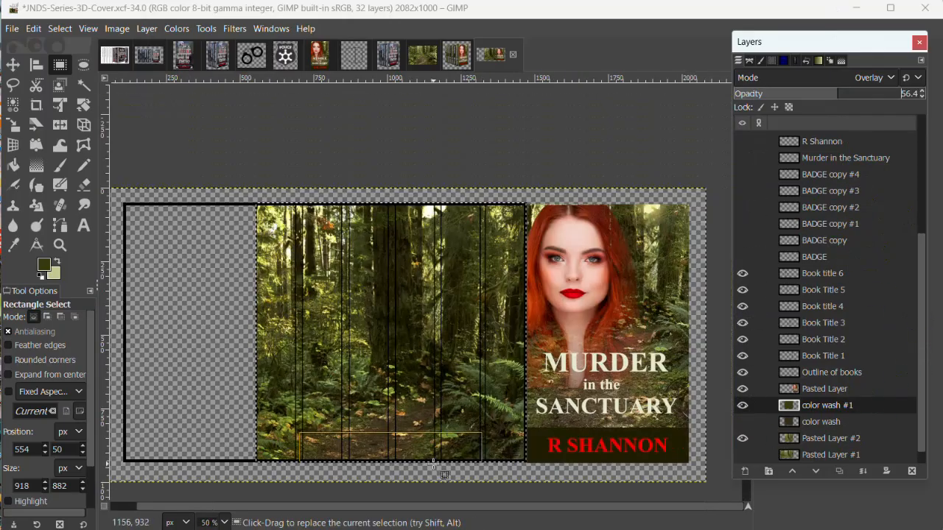
pyautogui.scroll(-1, 438, 445)
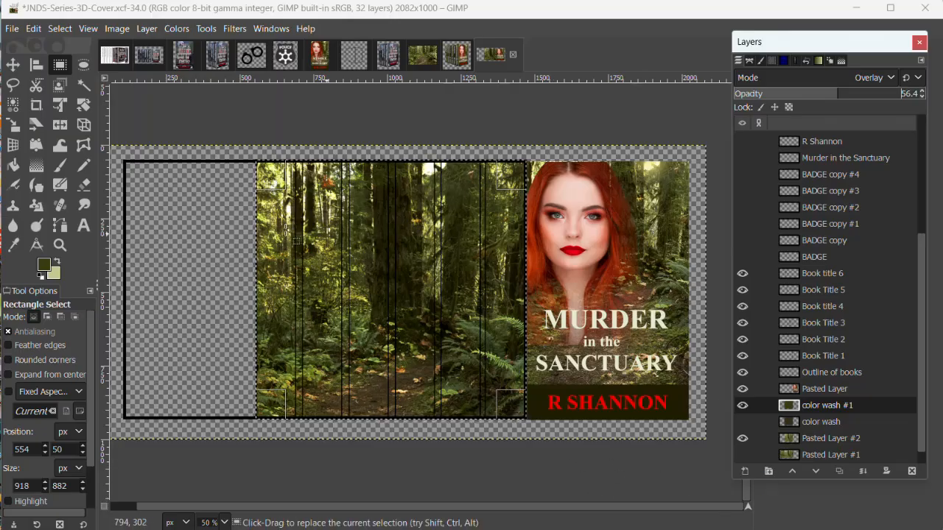
# Step: Add a transparent layer named Sanctuary directly above the hidden Murder in the Sanctuary layer
pyautogui.click(14, 65)
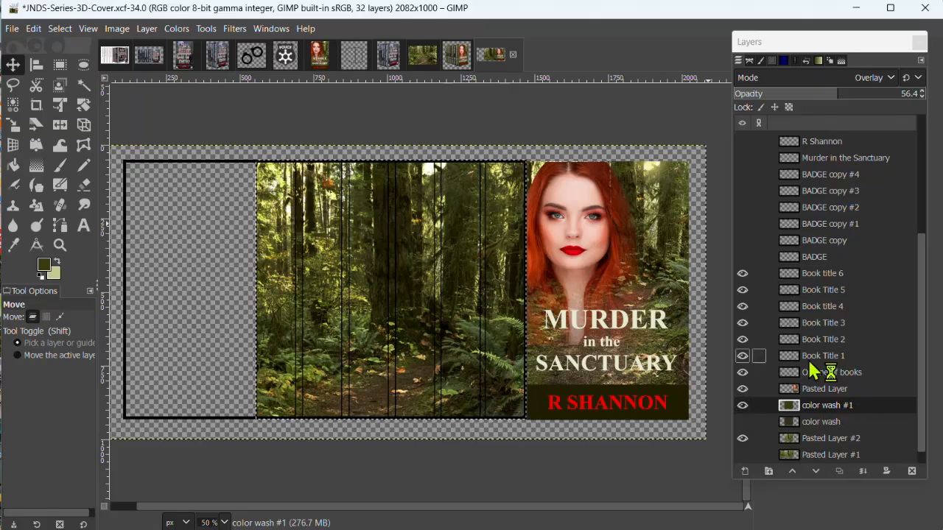
pyautogui.scroll(4, 758, 358)
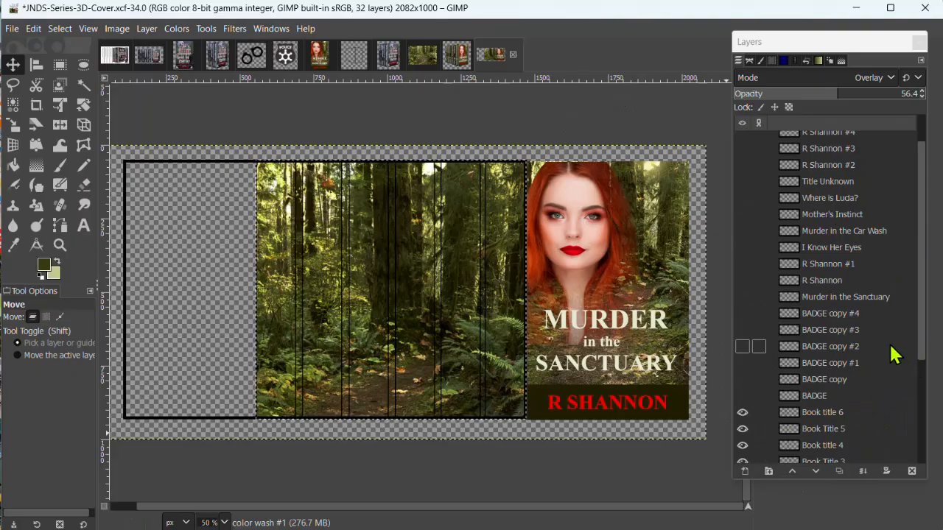
pyautogui.scroll(1, 897, 324)
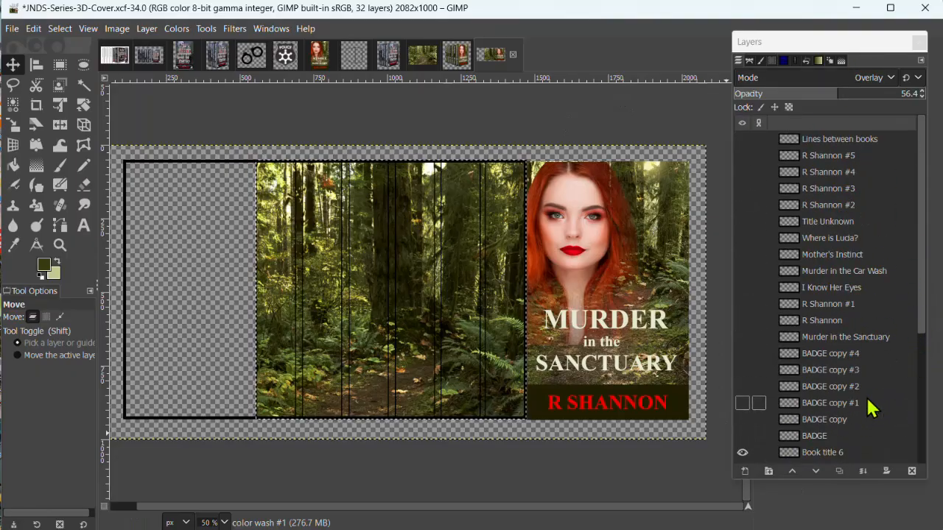
pyautogui.click(813, 307)
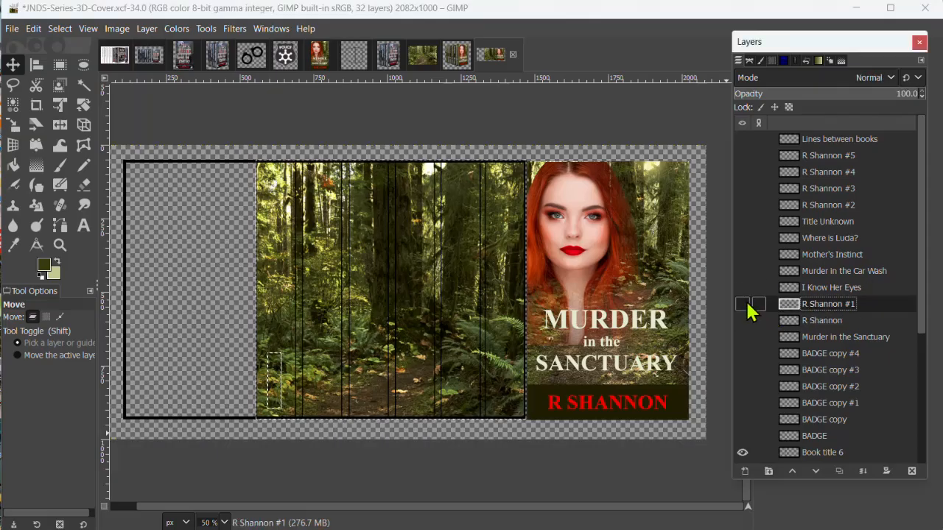
pyautogui.click(848, 290)
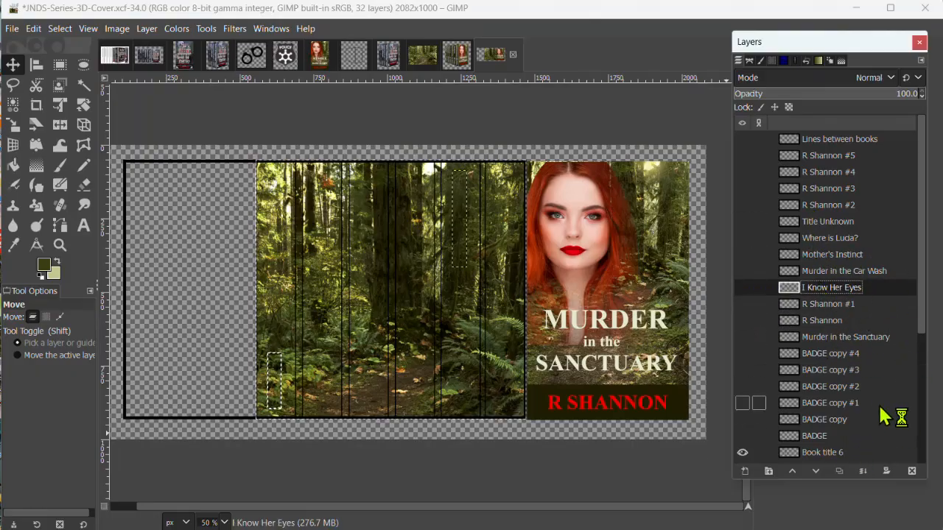
pyautogui.click(826, 337)
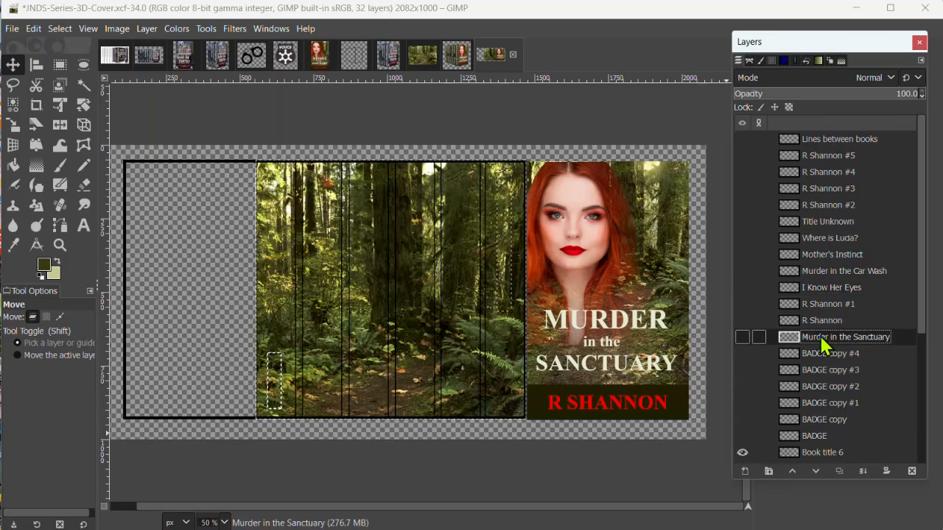
pyautogui.click(742, 336)
pyautogui.click(742, 336)
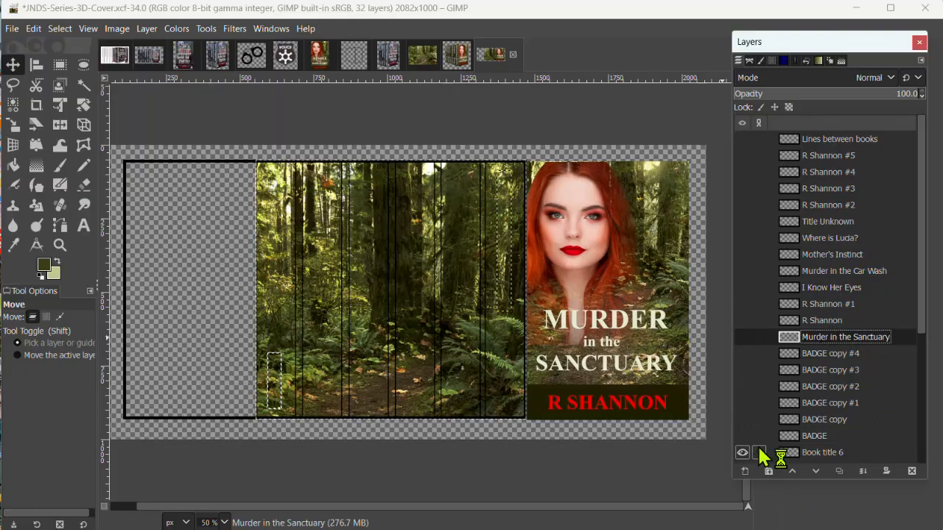
pyautogui.click(745, 472)
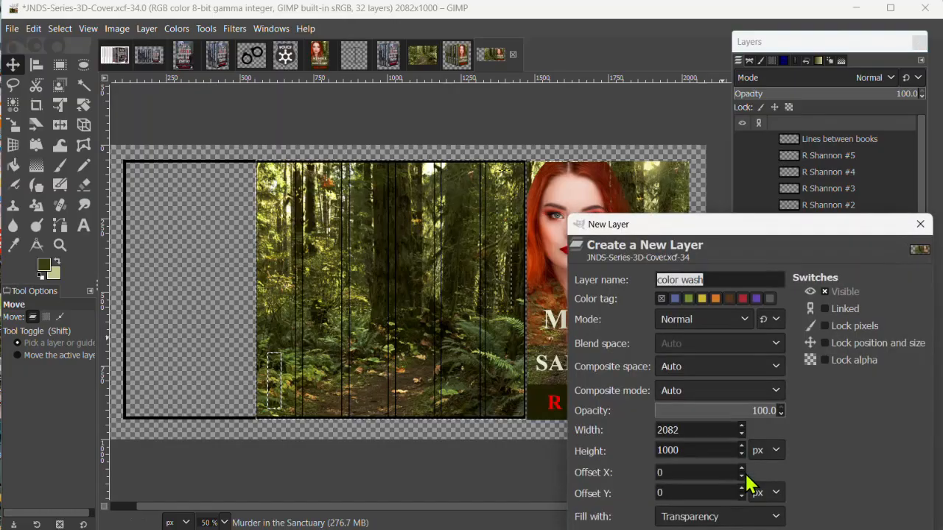
pyautogui.write('M')
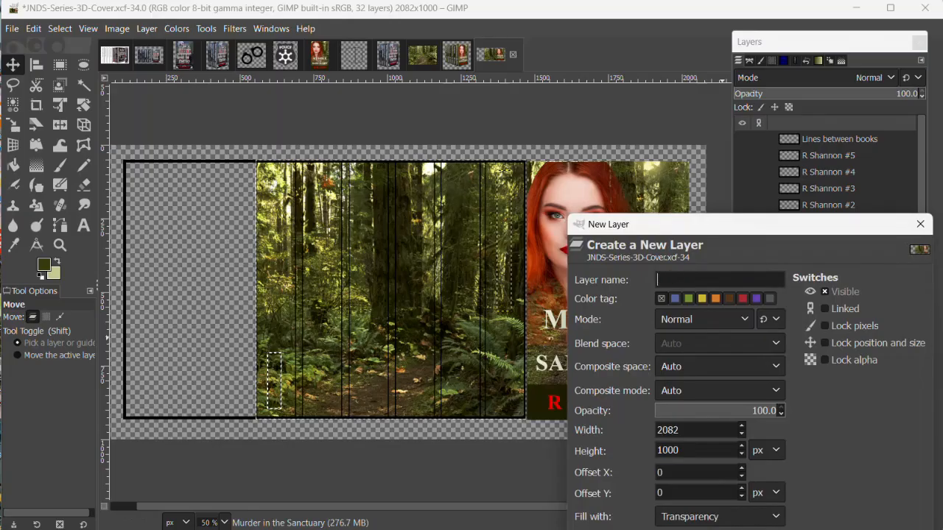
pyautogui.write('anctuary')
pyautogui.press('Return')
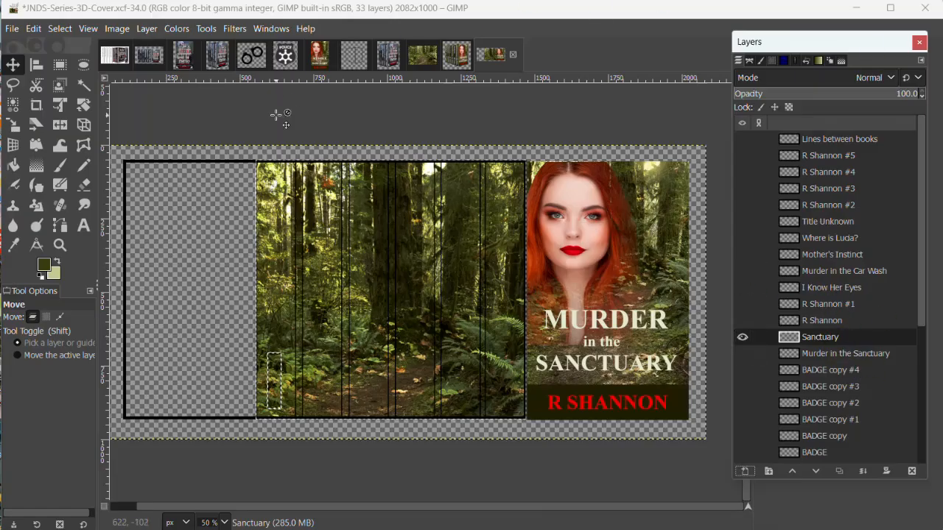
# Step: Add the title "Murder in the Sanctuary" over the forest in white 45 px Times New Roman Bold
pyautogui.click(42, 276)
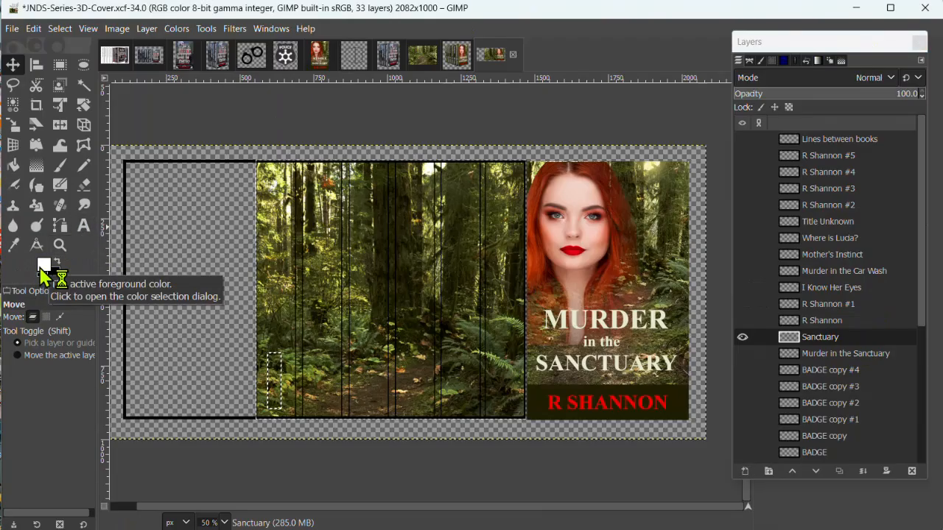
pyautogui.click(84, 229)
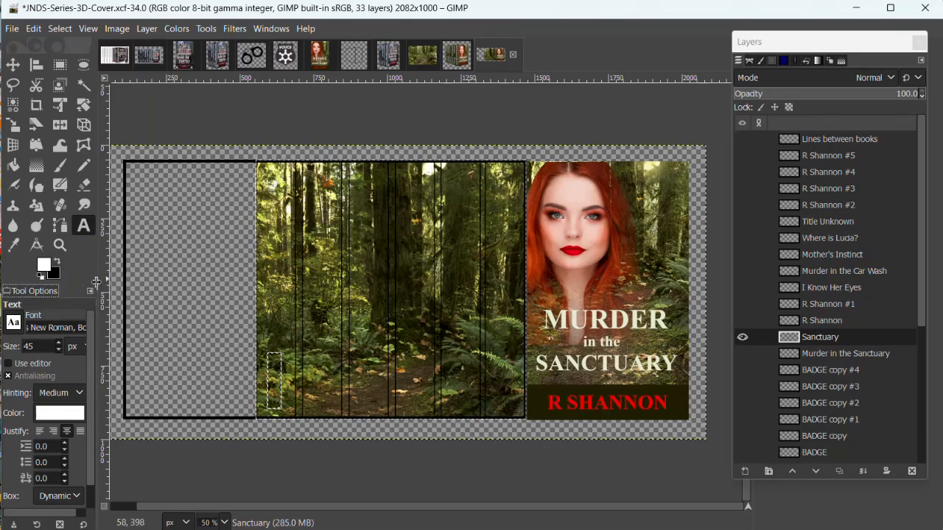
pyautogui.moveTo(96, 281); pyautogui.dragTo(147, 282)
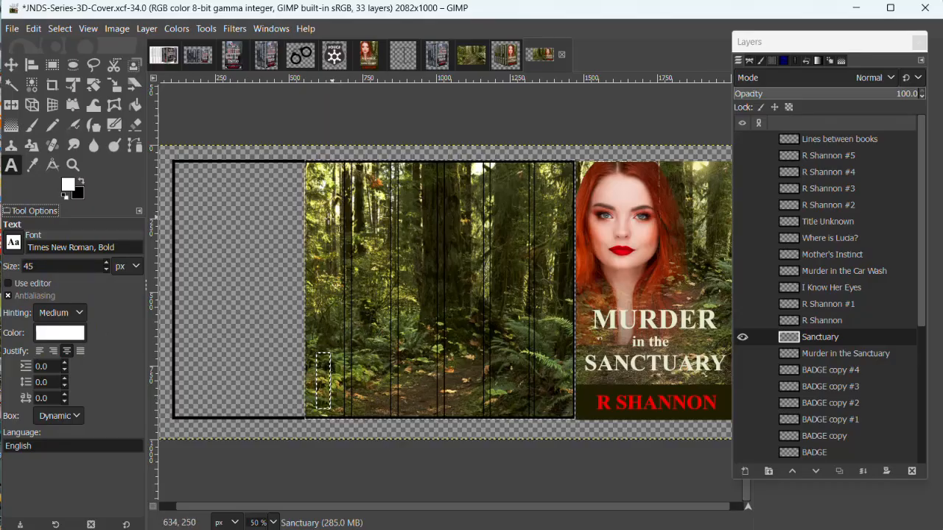
pyautogui.click(322, 255)
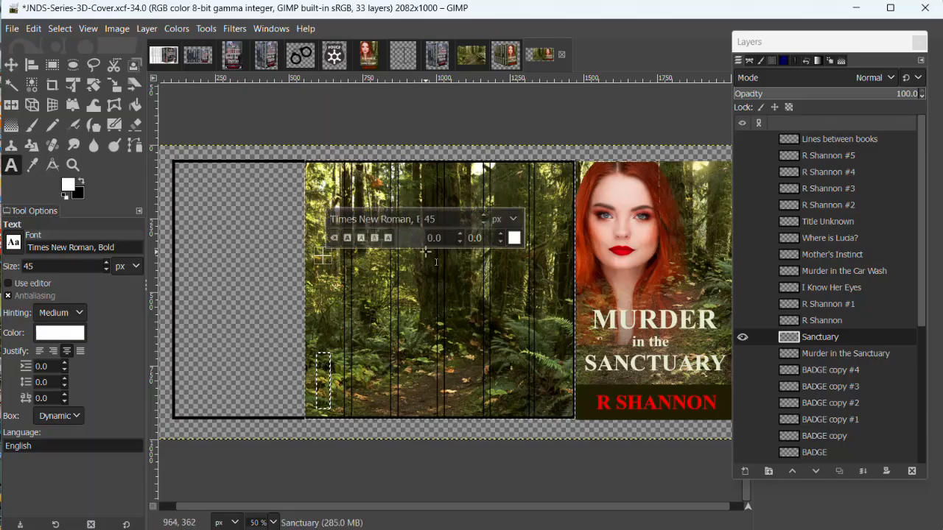
pyautogui.write('M')
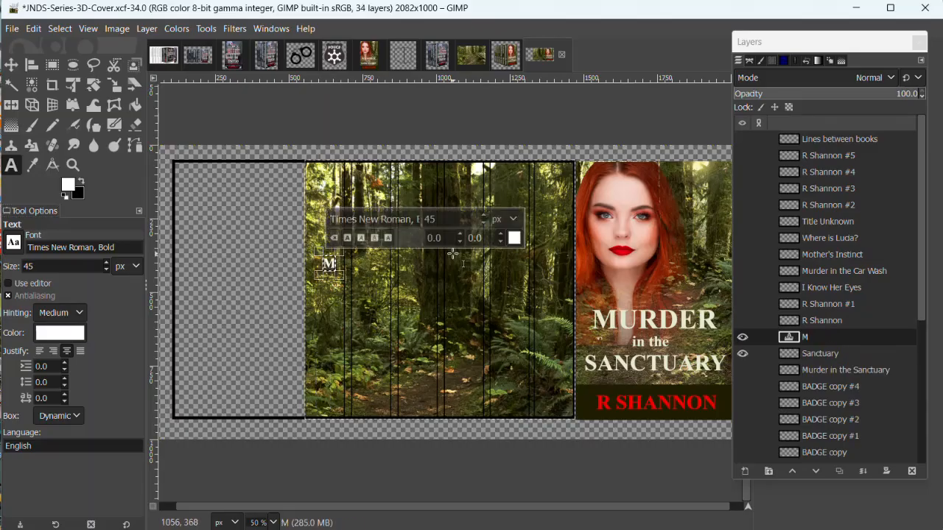
pyautogui.write('urder at the')
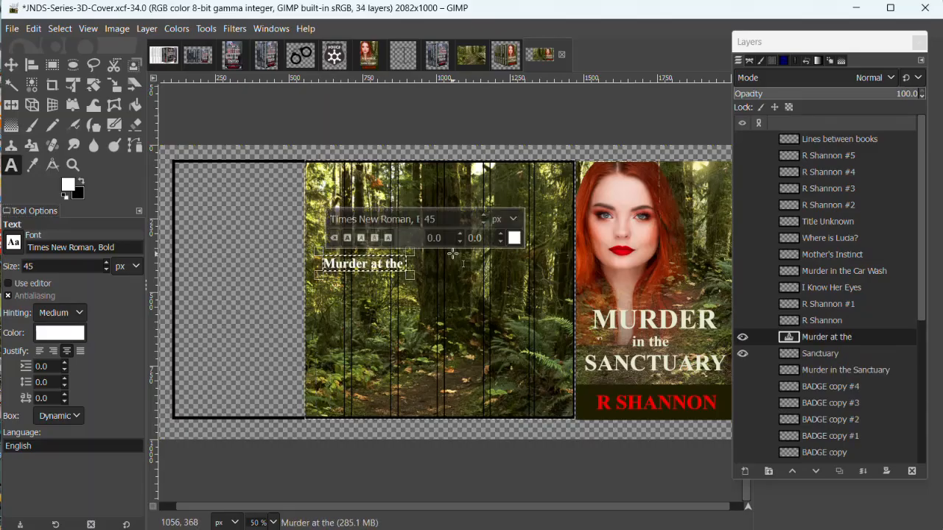
pyautogui.press('BackSpace')
pyautogui.press('BackSpace')
pyautogui.press('BackSpace')
pyautogui.press('BackSpace')
pyautogui.press('BackSpace')
pyautogui.press('BackSpace')
pyautogui.write('in the Sanct')
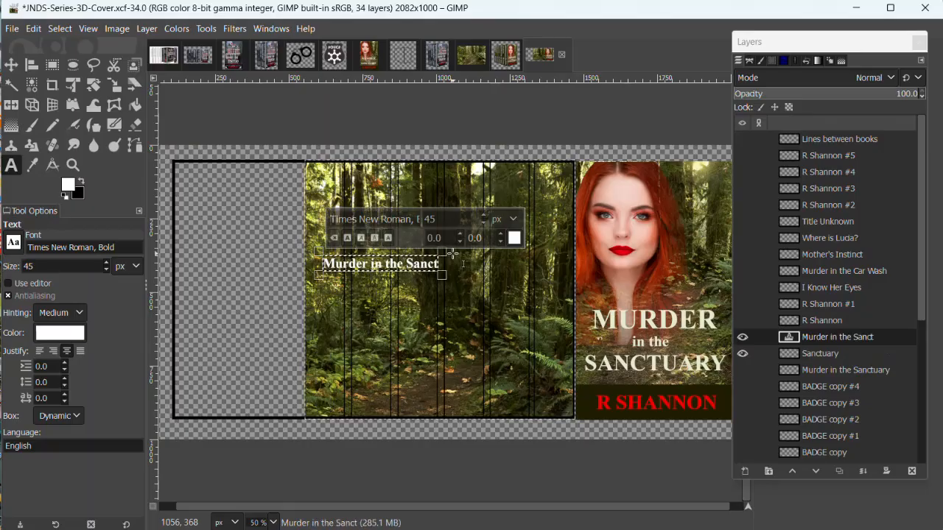
pyautogui.write('uary')
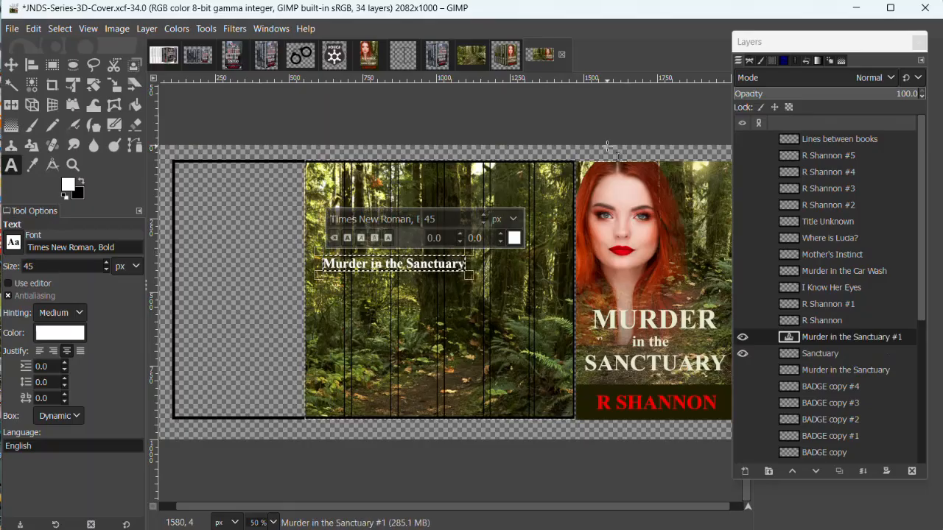
# Step: Rotate the Murder in the Sanctuary title 90 degrees so it runs down vertically
pyautogui.click(10, 66)
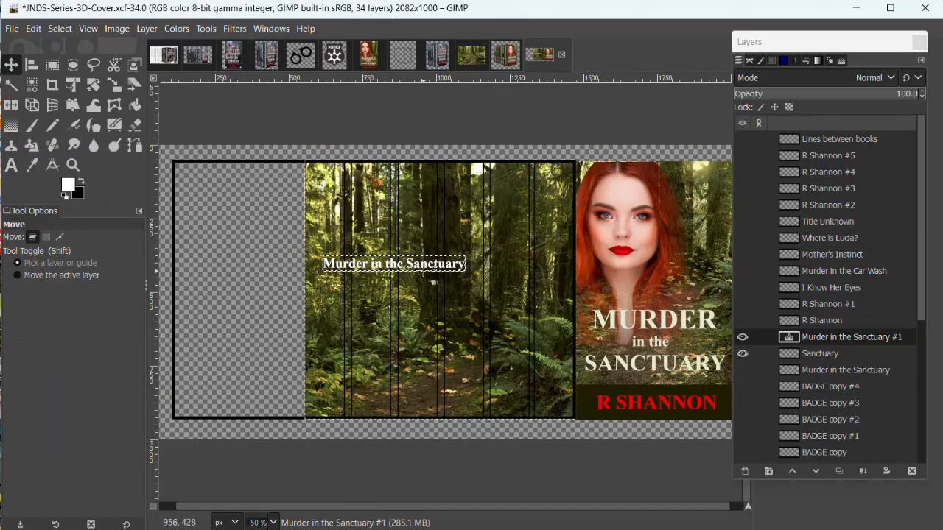
pyautogui.hotkey('shift', 'r')
pyautogui.click(398, 209)
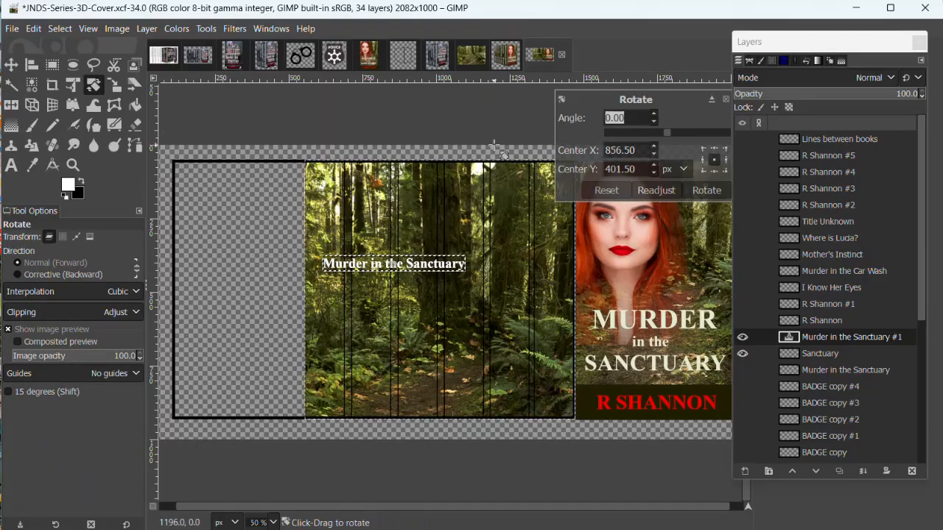
pyautogui.write('90')
pyautogui.press('Return')
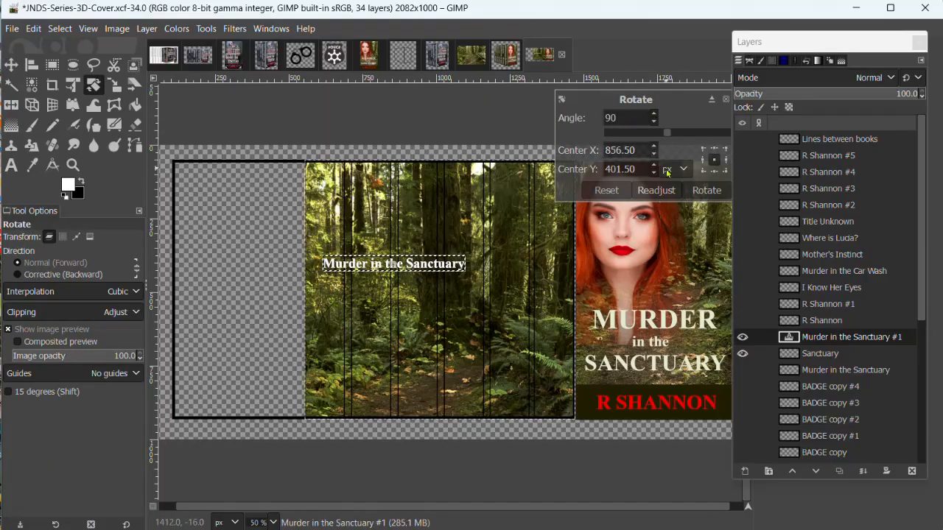
pyautogui.click(714, 194)
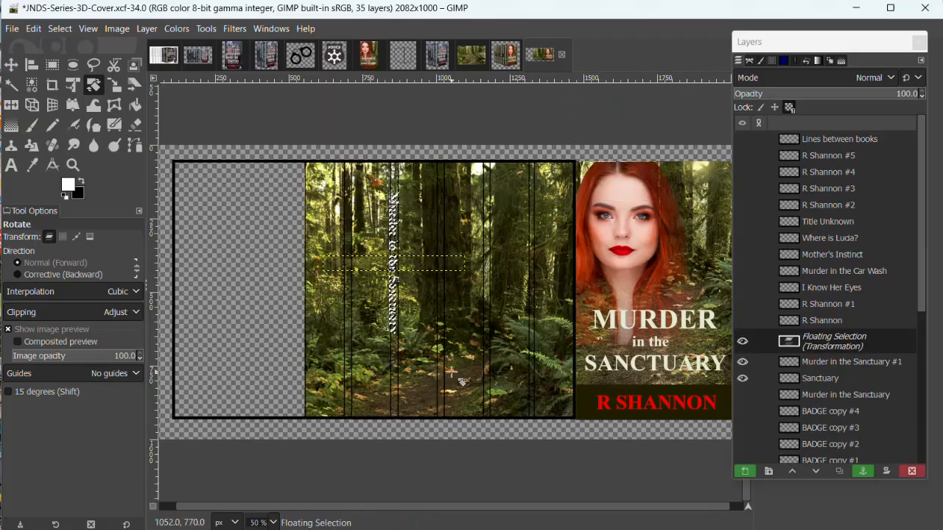
# Step: Turn the floating rotated title into its own layer and name that layer Sanctuary
pyautogui.scroll(2, 462, 386)
pyautogui.scroll(3, 463, 387)
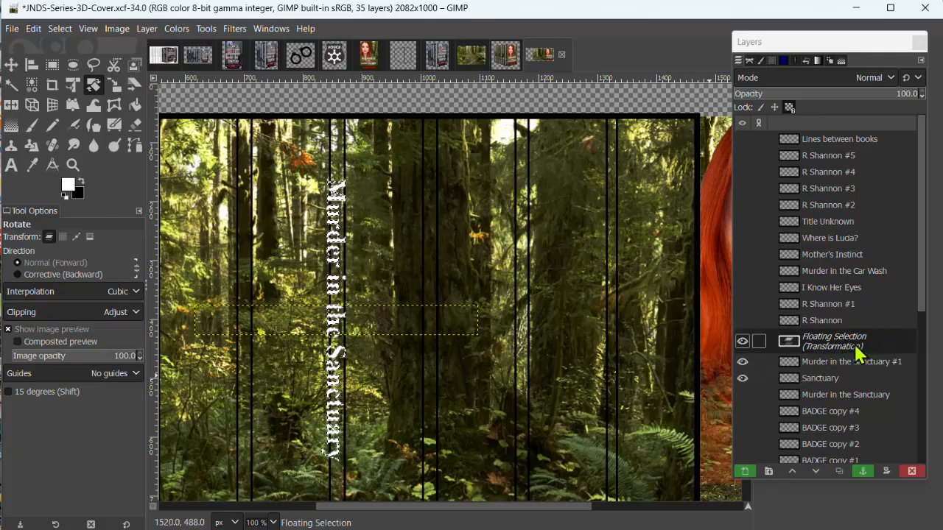
pyautogui.click(751, 473)
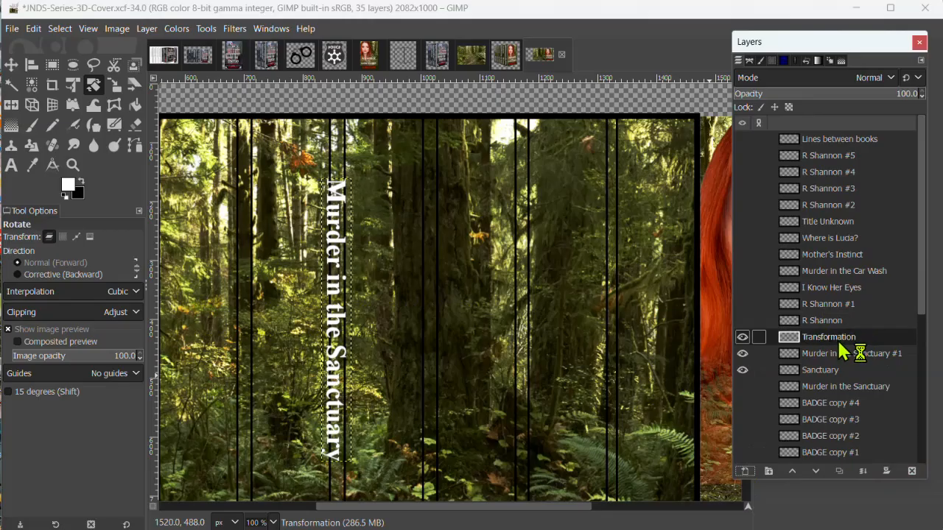
pyautogui.doubleClick(838, 339)
pyautogui.write('Sanct')
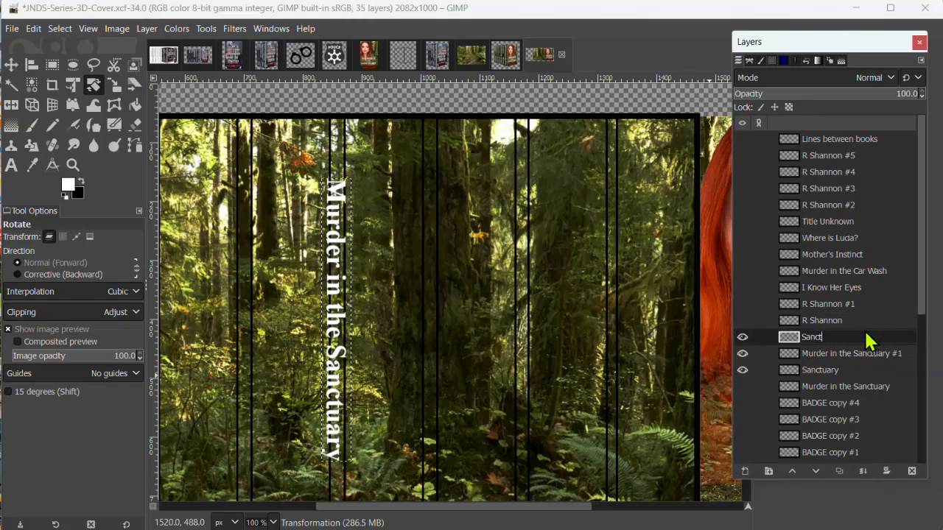
pyautogui.write('uary')
pyautogui.press('Return')
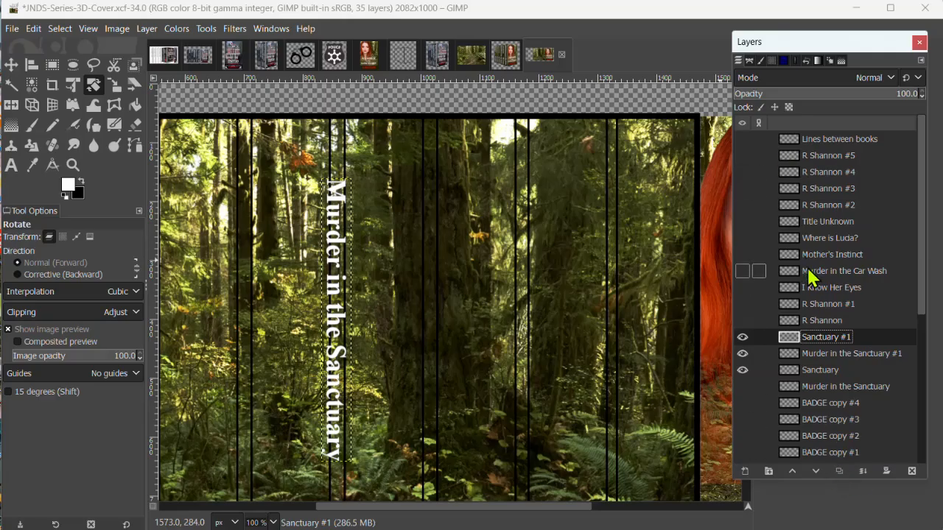
# Step: Move the rotated title onto the upper part of the spine beside the front cover
pyautogui.scroll(-2, 565, 334)
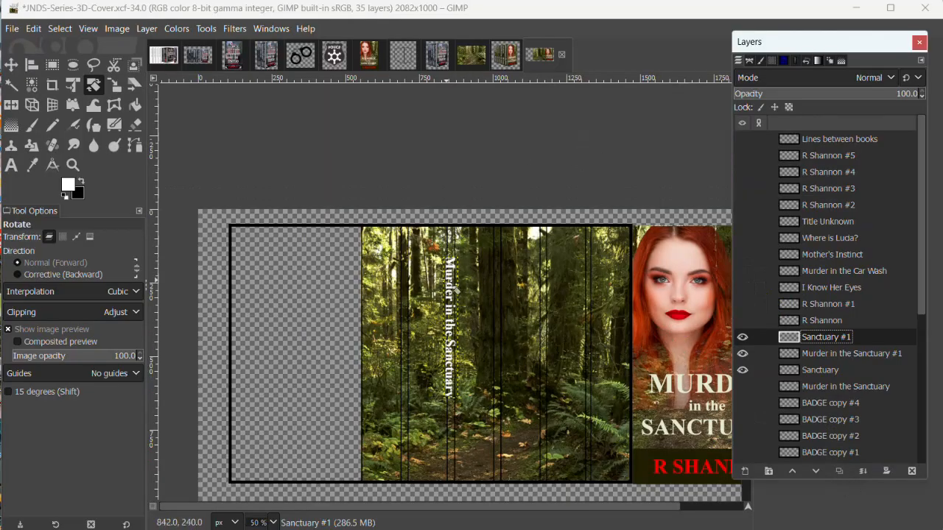
pyautogui.press('m')
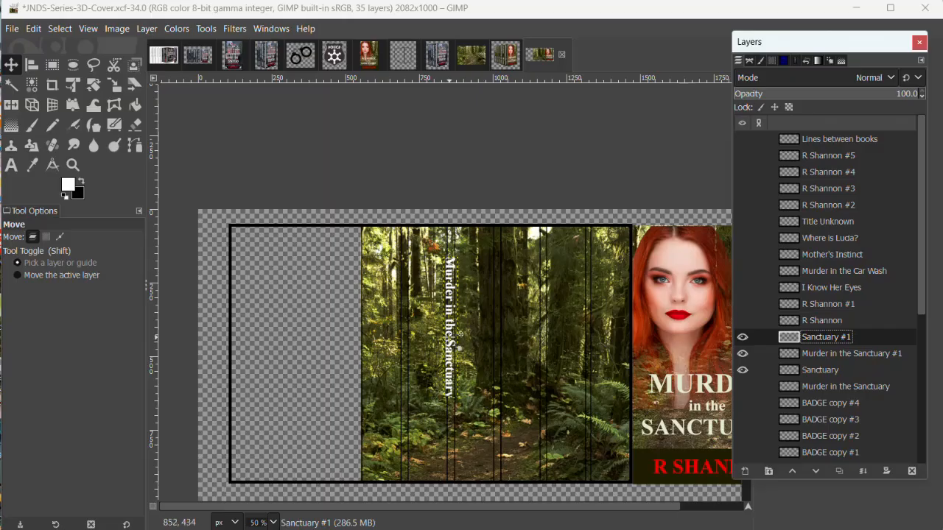
pyautogui.moveTo(459, 334); pyautogui.dragTo(618, 328)
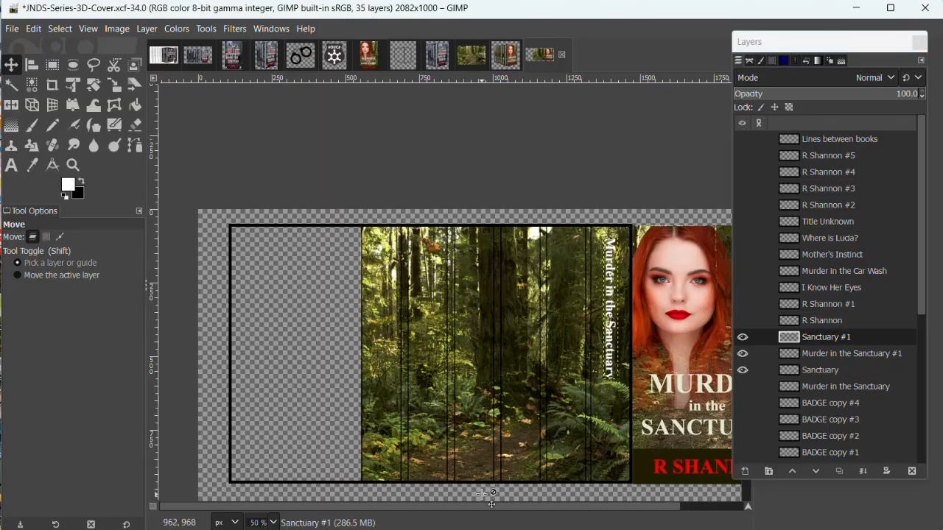
# Step: Place two horizontal guides across the spines, one at the title's upper end and one just below its lower end
pyautogui.moveTo(486, 507); pyautogui.dragTo(537, 516)
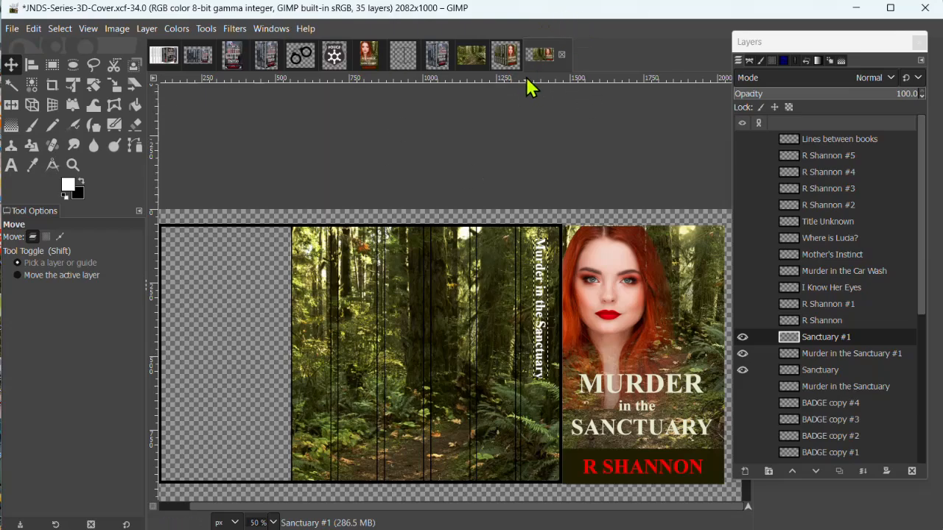
pyautogui.moveTo(531, 78); pyautogui.dragTo(553, 237)
pyautogui.moveTo(536, 77); pyautogui.dragTo(563, 396)
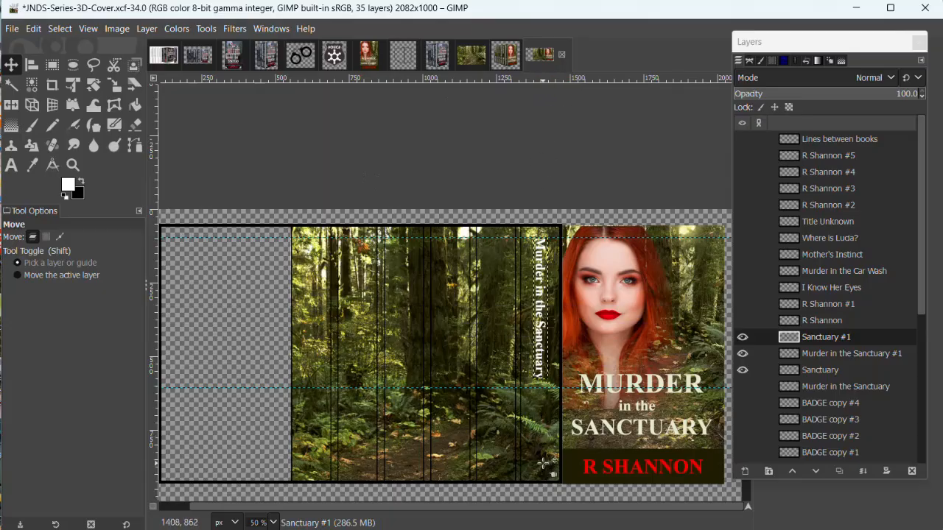
# Step: Place a horizontal guide near the spines' lower edge and add the author's name as white Times New Roman Bold text at 40 px
pyautogui.moveTo(537, 78); pyautogui.dragTo(552, 486)
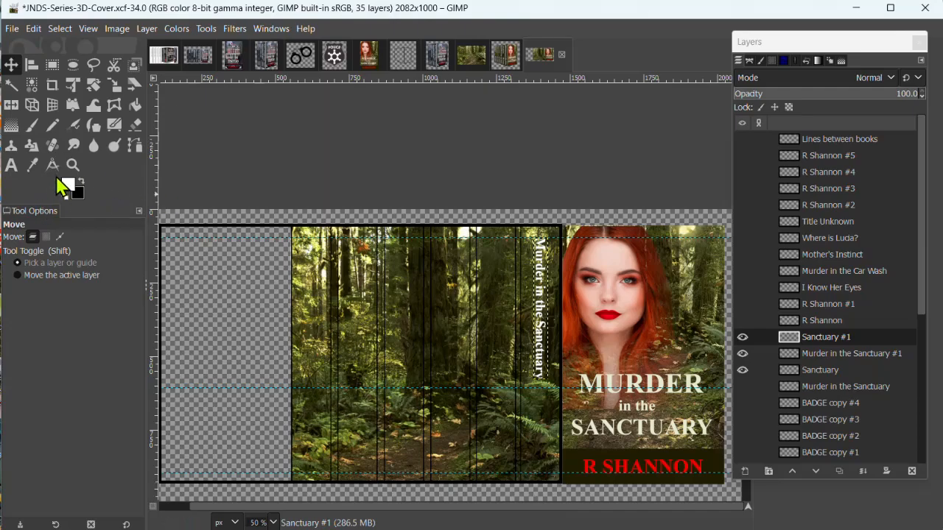
pyautogui.click(12, 167)
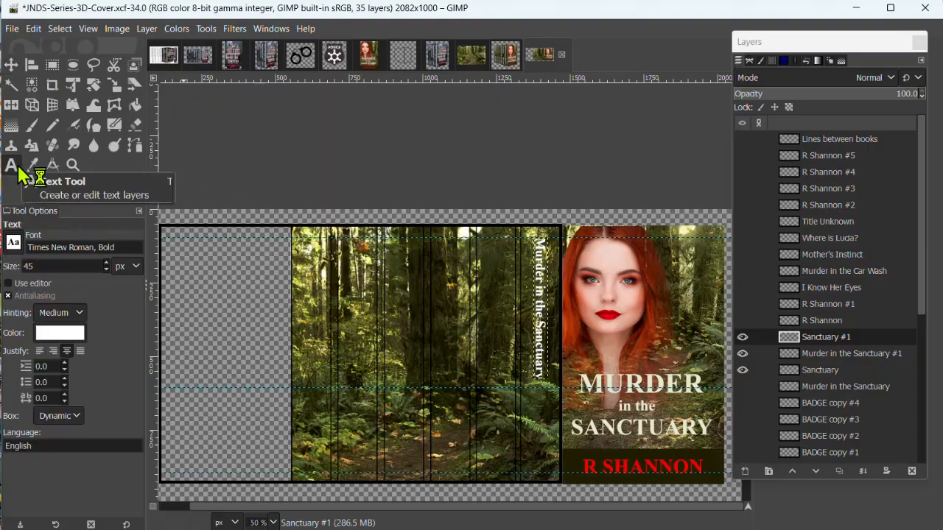
pyautogui.click(343, 282)
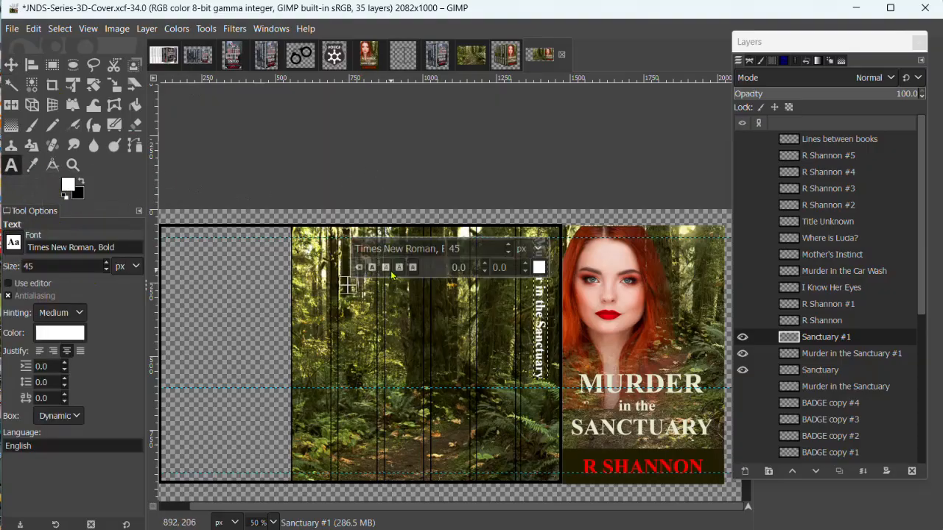
pyautogui.write('R S')
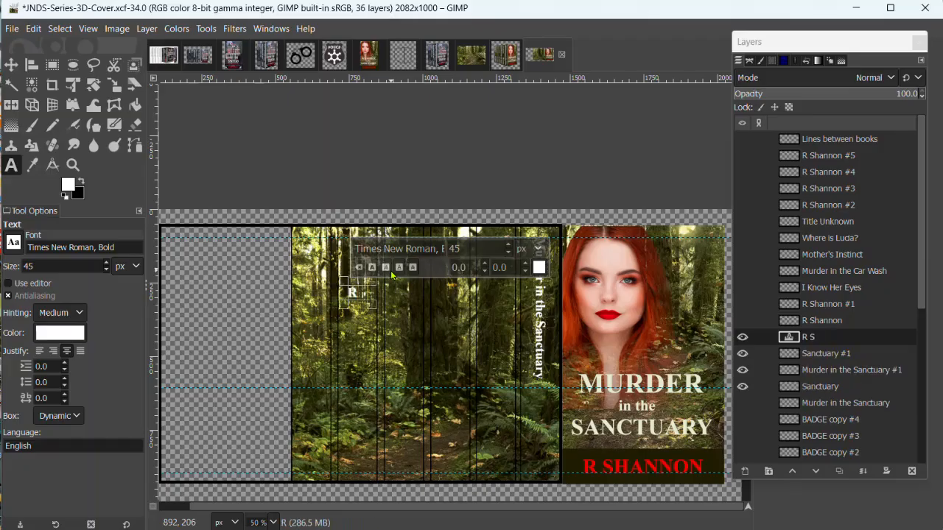
pyautogui.write('hannon')
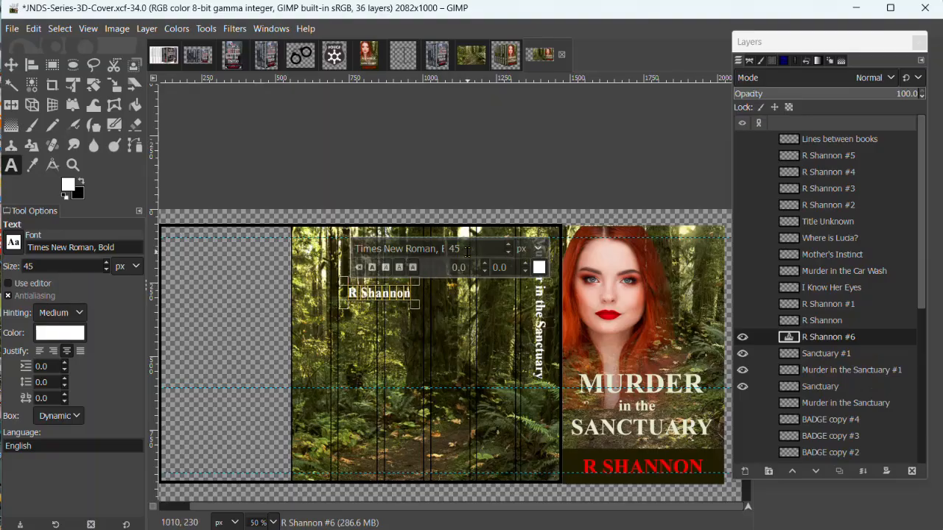
pyautogui.moveTo(467, 251); pyautogui.dragTo(408, 240)
pyautogui.press('Return')
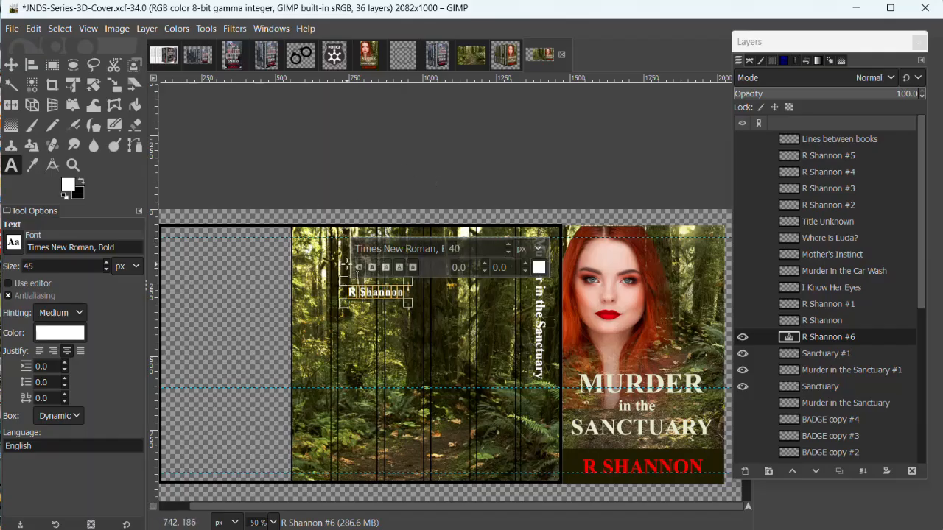
# Step: Rotate the new author name text 90 degrees so it runs down vertically
pyautogui.click(11, 65)
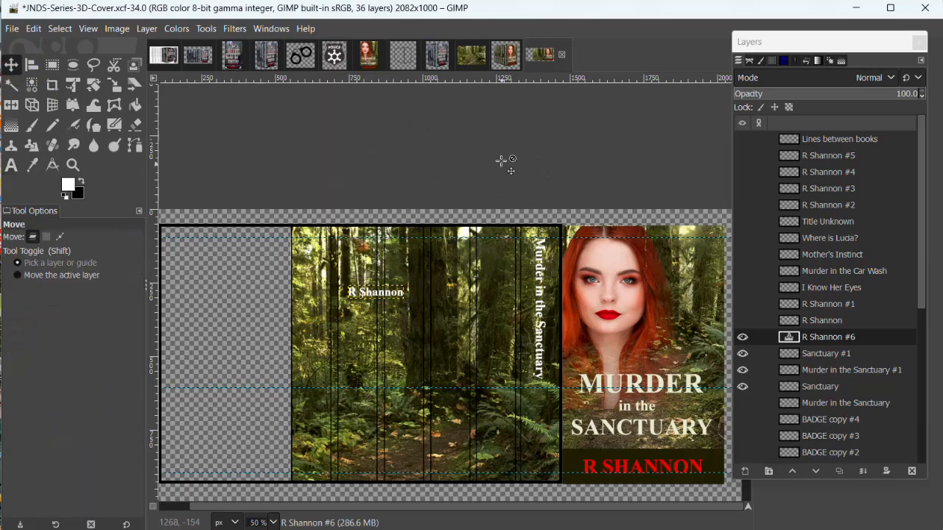
pyautogui.hotkey('shift', 'r')
pyautogui.click(410, 200)
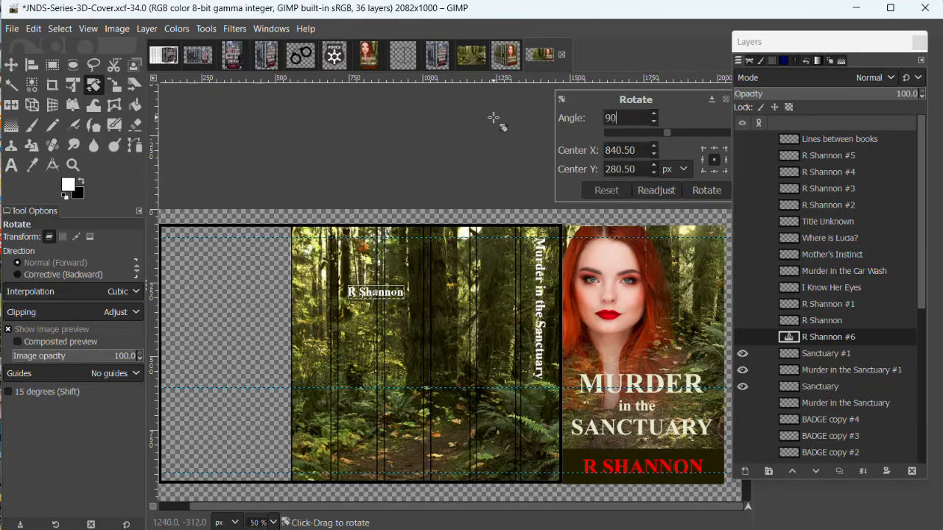
pyautogui.click(707, 190)
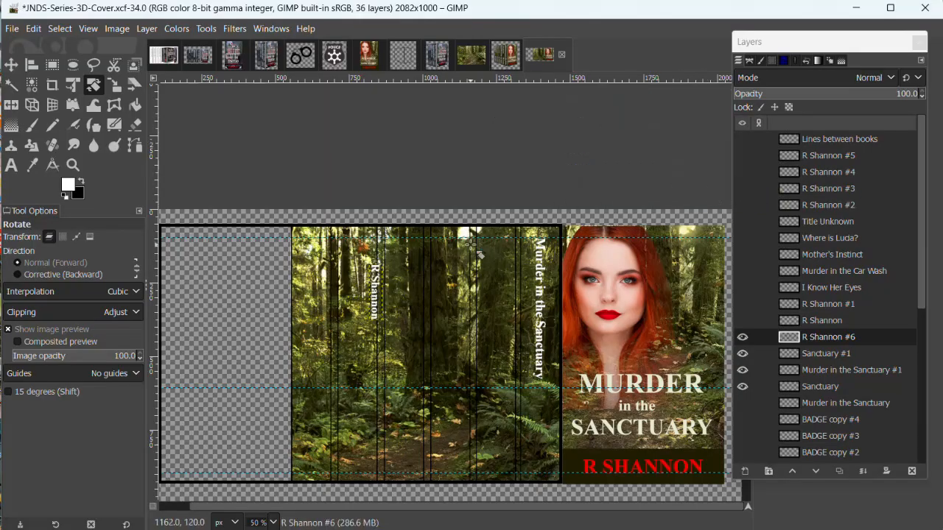
# Step: Move the rotated author name to the foot of the spine beside the front cover and nudge the middle guide up slightly
pyautogui.press('m')
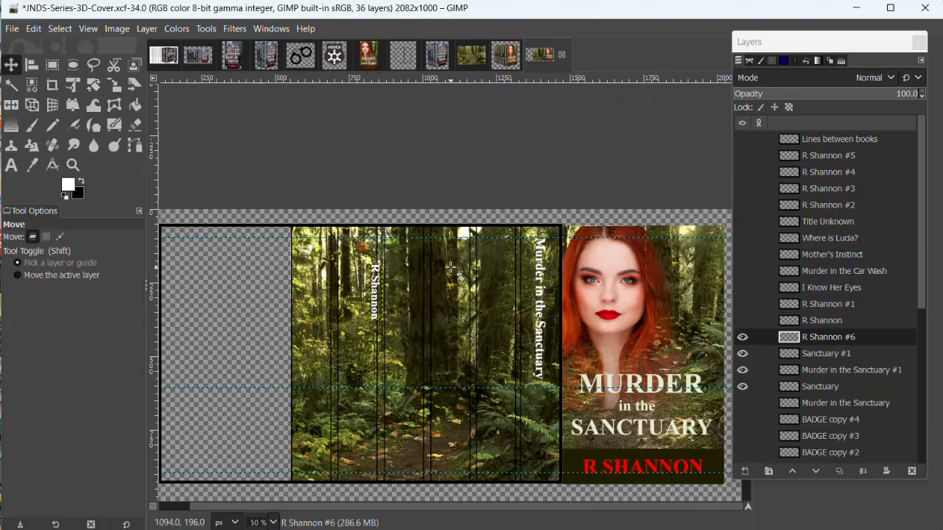
pyautogui.moveTo(383, 302); pyautogui.dragTo(547, 452)
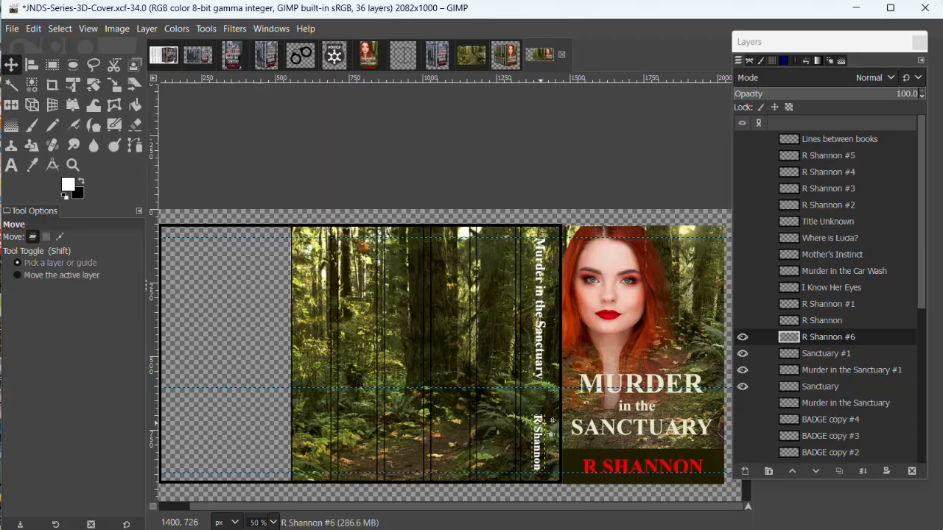
pyautogui.moveTo(519, 387); pyautogui.dragTo(520, 385)
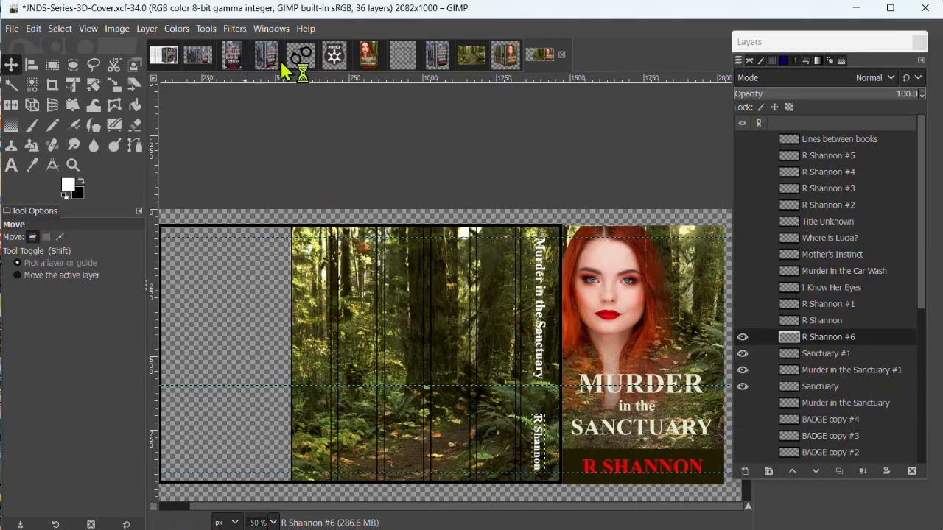
# Step: Copy the visible police shield artwork from its own image
pyautogui.click(333, 60)
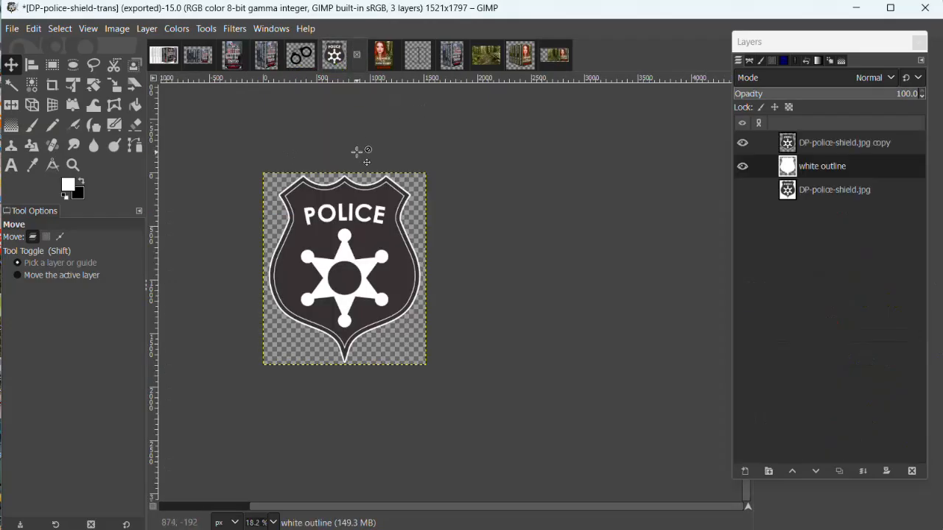
pyautogui.rightClick(396, 211)
pyautogui.moveTo(466, 251)
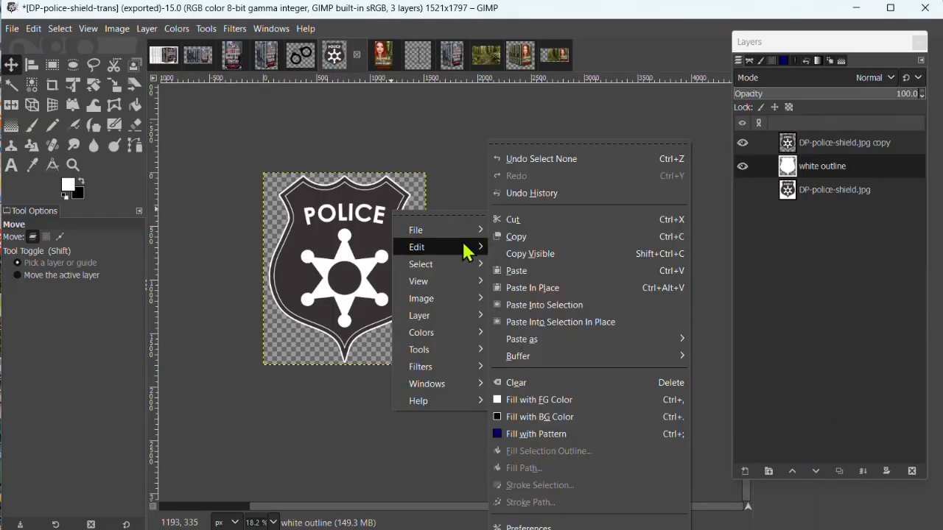
pyautogui.click(517, 254)
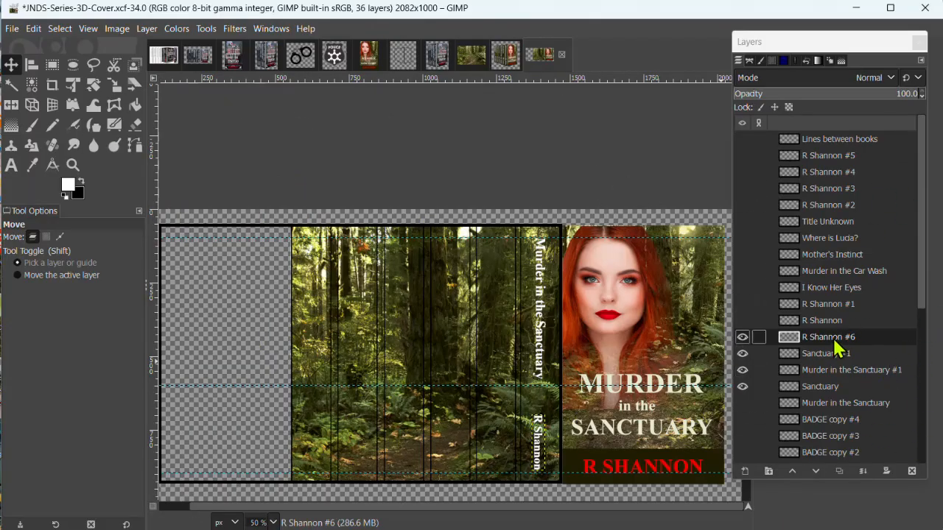
# Step: Paste the police shield into the series cover directly above the BADGE layer and turn it into a new layer
pyautogui.scroll(-3, 873, 417)
pyautogui.scroll(-1, 879, 413)
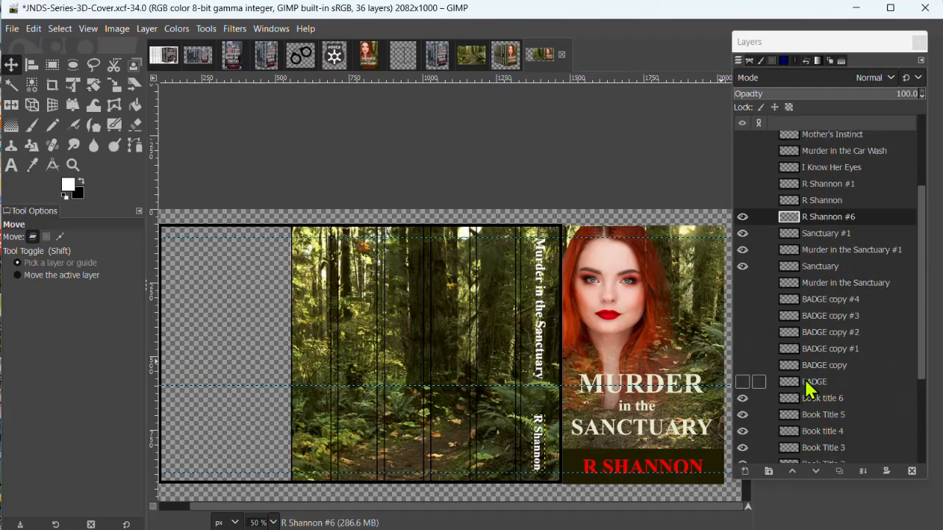
pyautogui.click(809, 381)
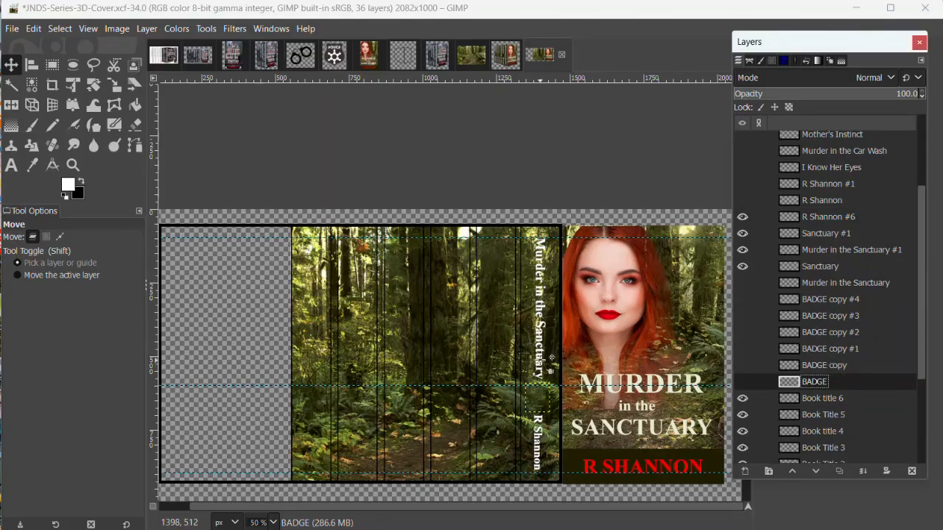
pyautogui.hotkey('ctrl', 'v')
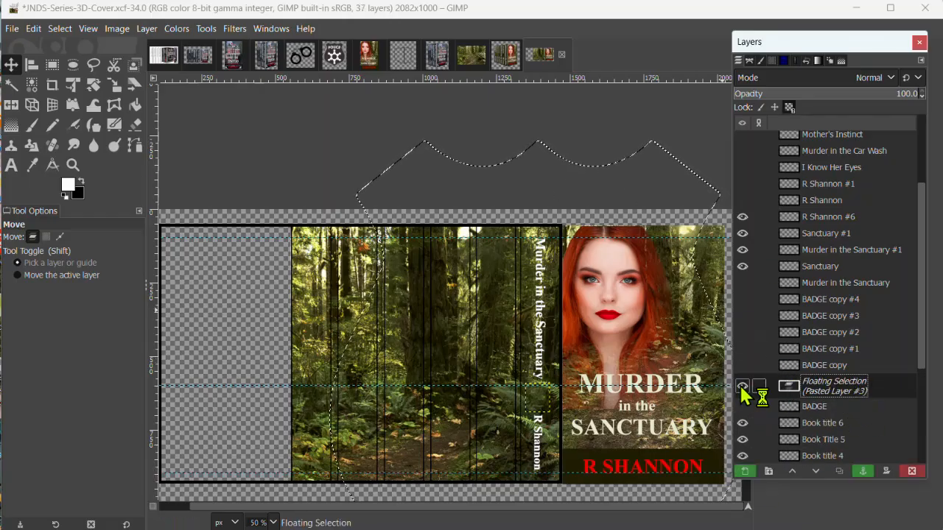
pyautogui.click(745, 471)
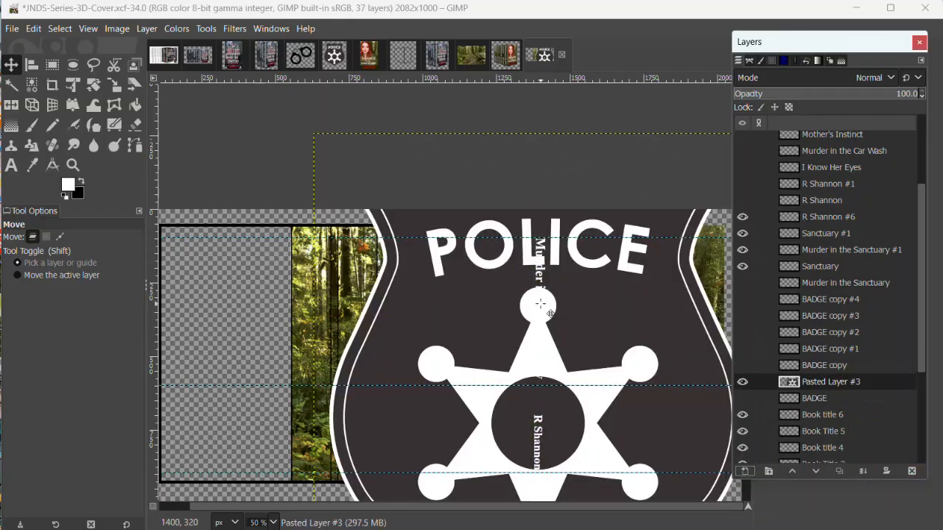
# Step: Scale the pasted police shield down to about 159 × 188 px, keeping its aspect ratio
pyautogui.scroll(-2, 543, 305)
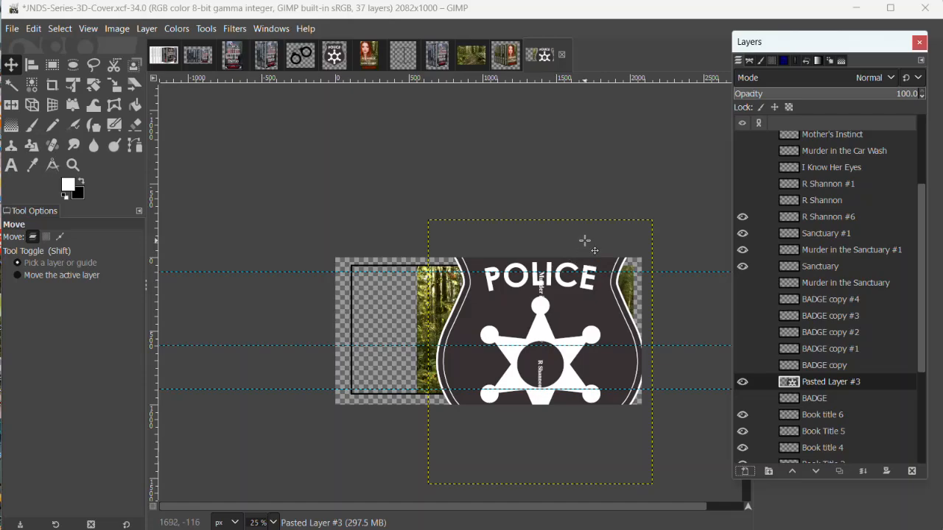
pyautogui.hotkey('shift', 's')
pyautogui.click(625, 190)
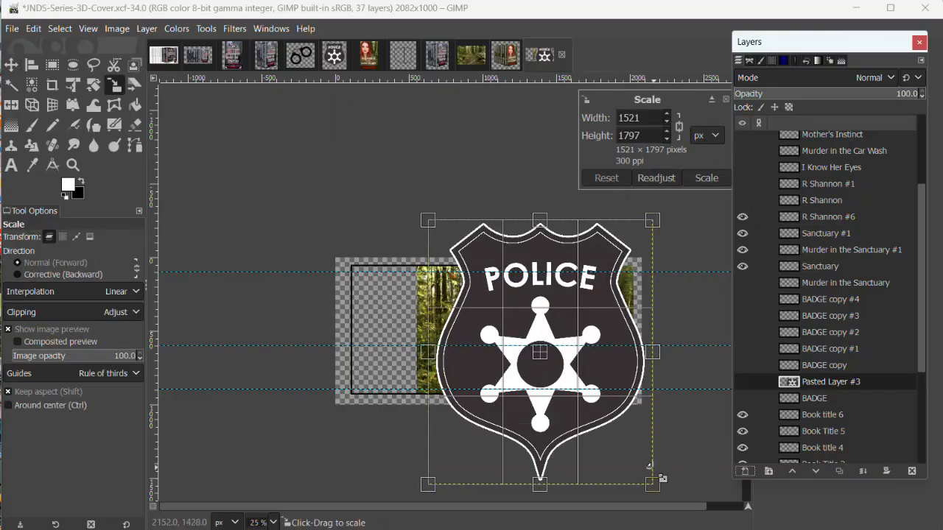
pyautogui.moveTo(662, 492); pyautogui.dragTo(532, 216)
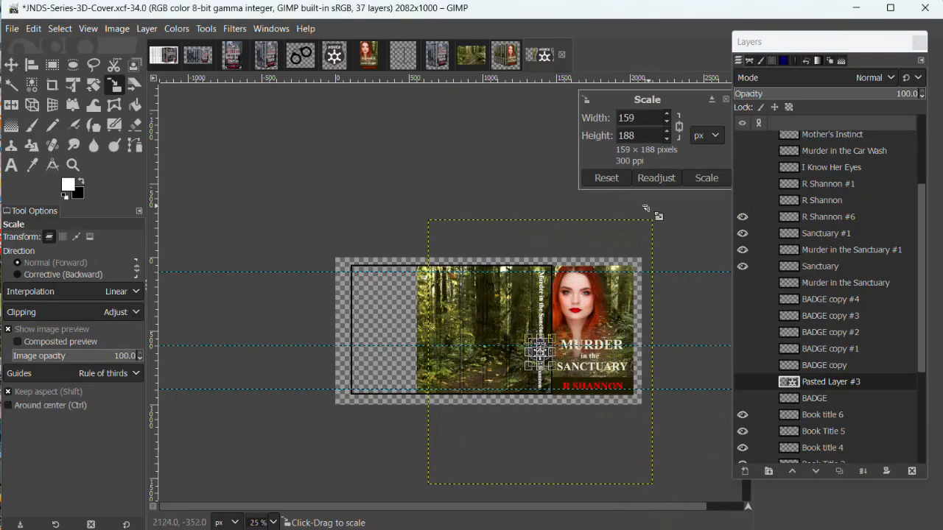
pyautogui.click(707, 177)
# Step: Scale the police shield further down to 80 × 94 px so it fits on the spine between the title and author name
pyautogui.scroll(2, 678, 351)
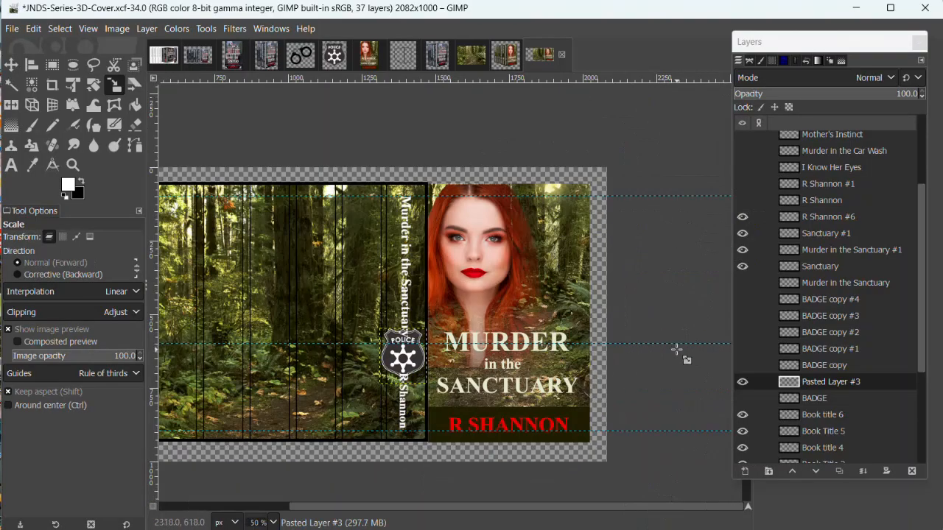
pyautogui.scroll(2, 640, 343)
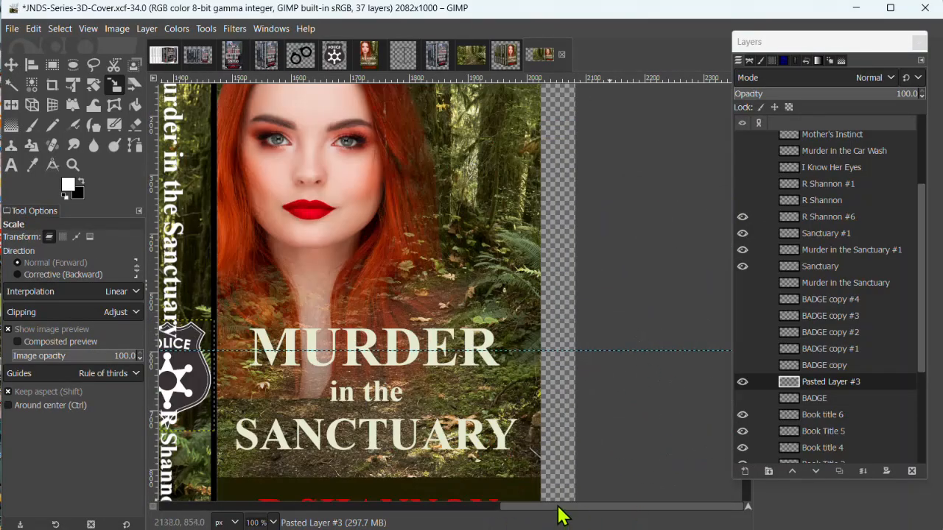
pyautogui.hscroll(-4, 537, 507)
pyautogui.hscroll(-3, 513, 520)
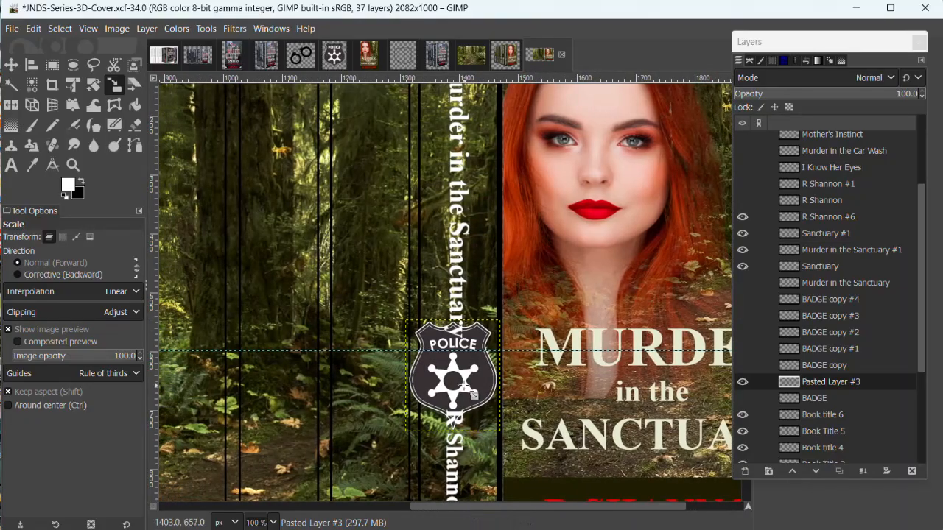
pyautogui.click(465, 388)
pyautogui.moveTo(506, 445); pyautogui.dragTo(479, 402)
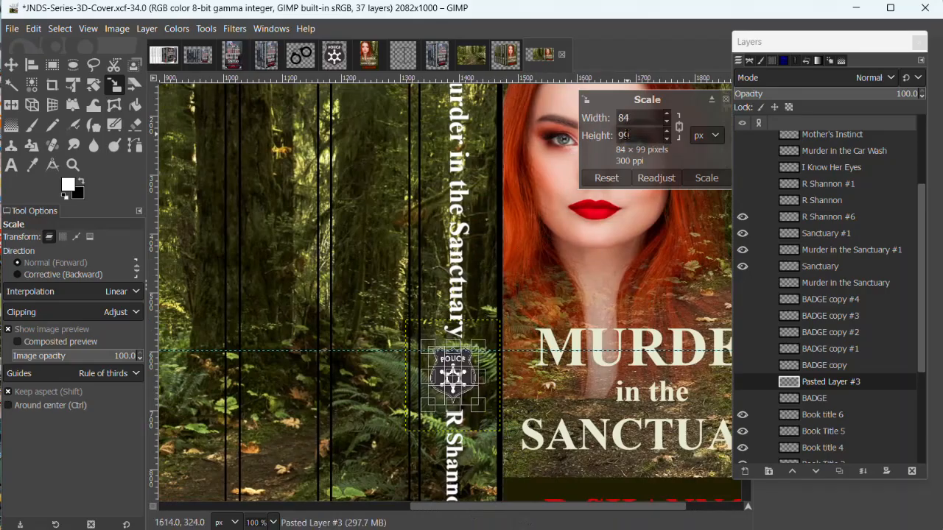
pyautogui.click(645, 114)
pyautogui.press('BackSpace')
pyautogui.write('0')
pyautogui.press('Return')
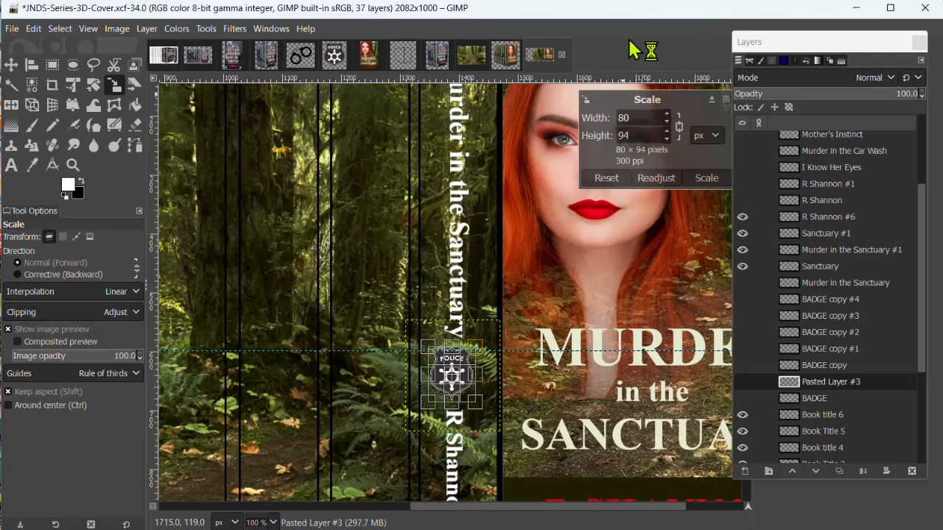
pyautogui.write('m')
pyautogui.click(462, 379)
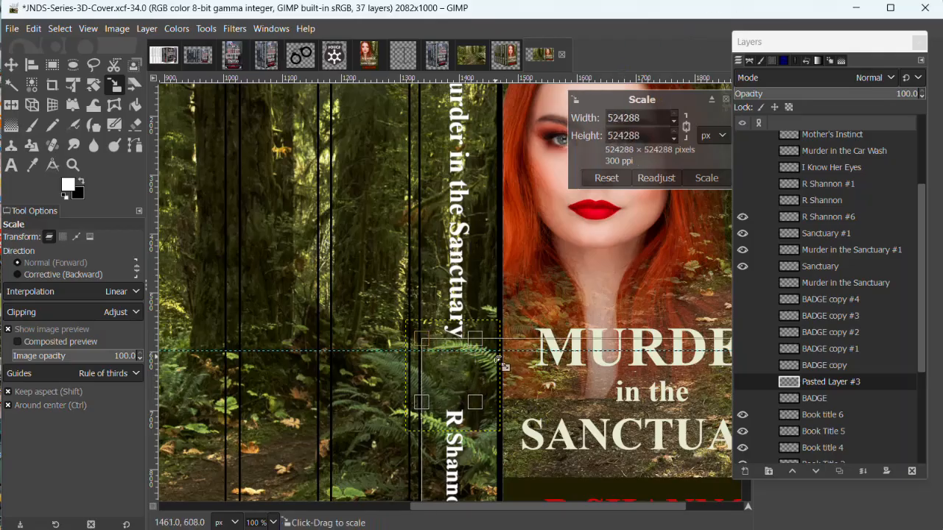
pyautogui.hotkey('ctrl', 'z')
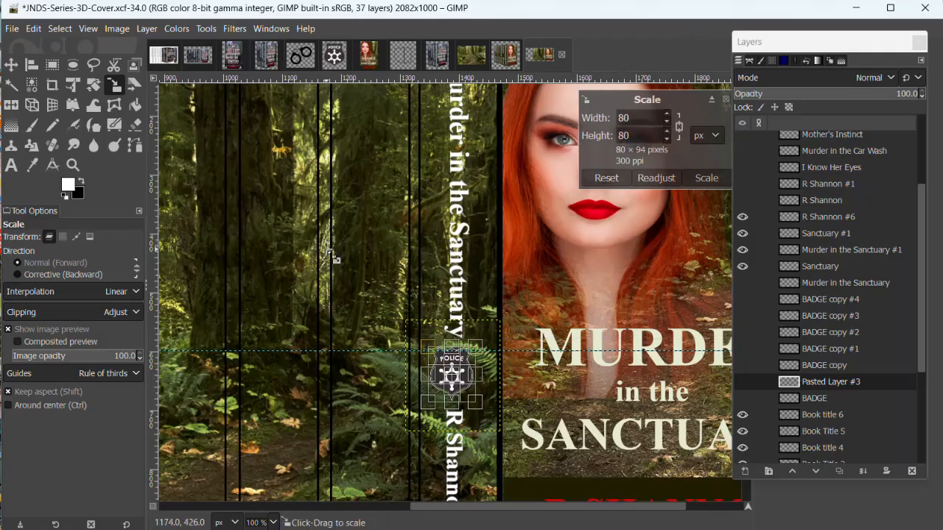
pyautogui.click(712, 179)
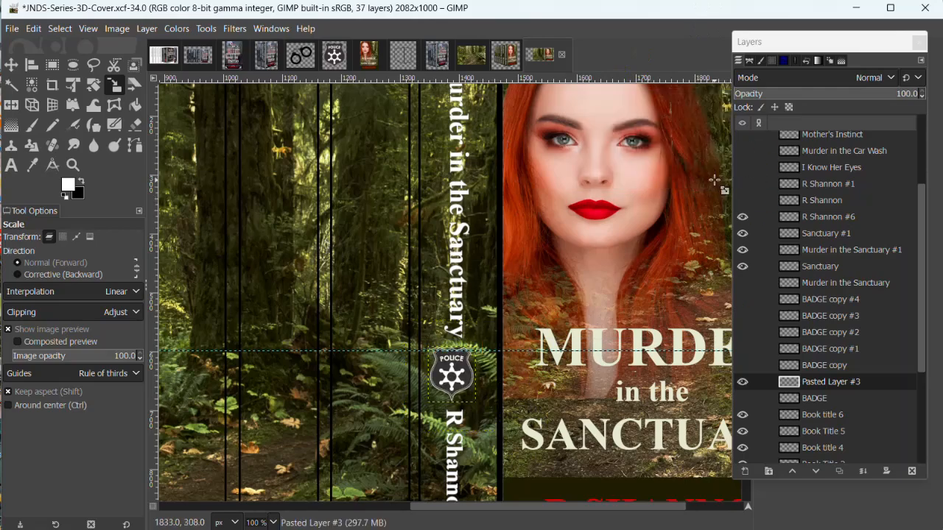
# Step: Move the uppermost horizontal guide slightly higher, closer to the top edge of the spines
pyautogui.click(12, 65)
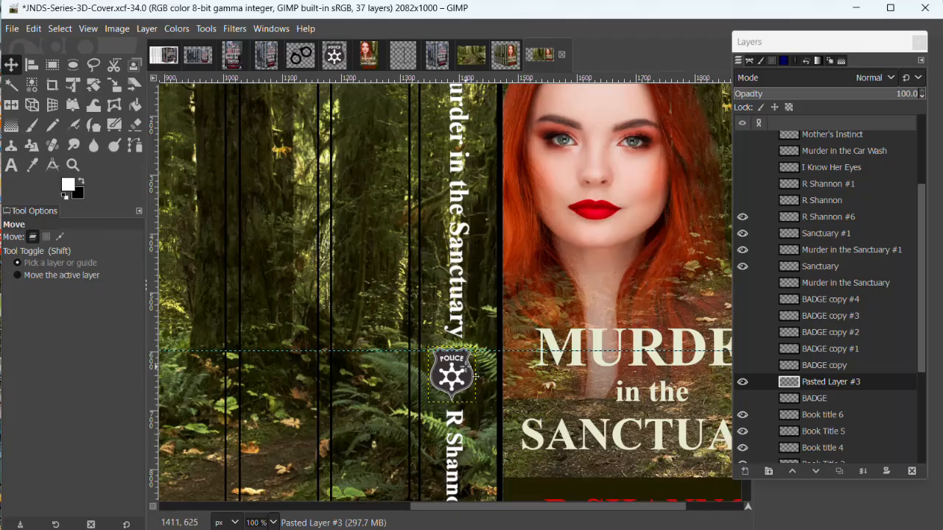
pyautogui.press('-')
pyautogui.press('-')
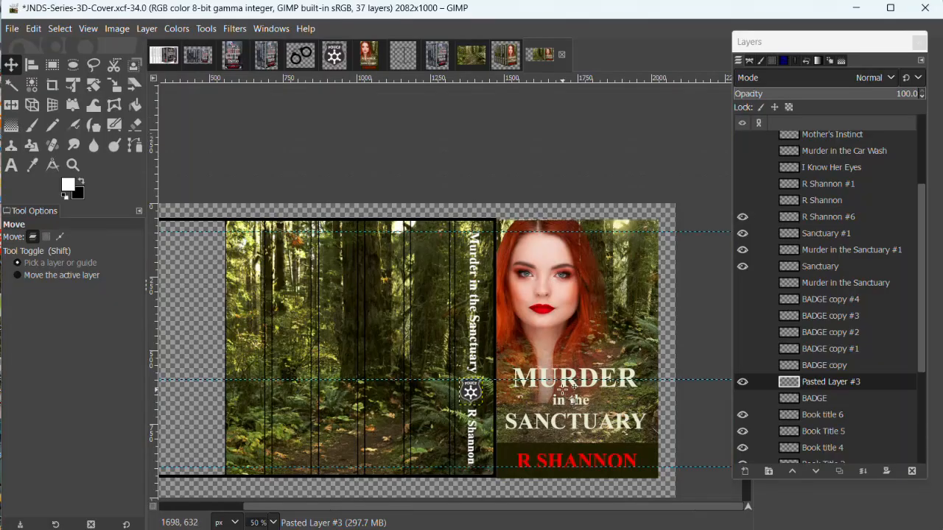
pyautogui.moveTo(449, 233); pyautogui.dragTo(449, 227)
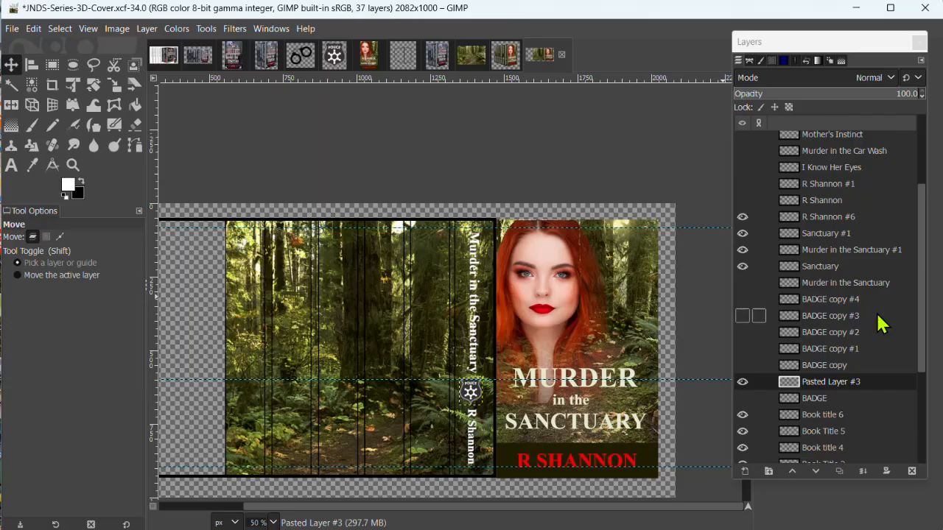
# Step: Move the Sanctuary #1 title on the rightmost spine slightly higher, so it starts just below the uppermost horizontal guide
pyautogui.click(831, 266)
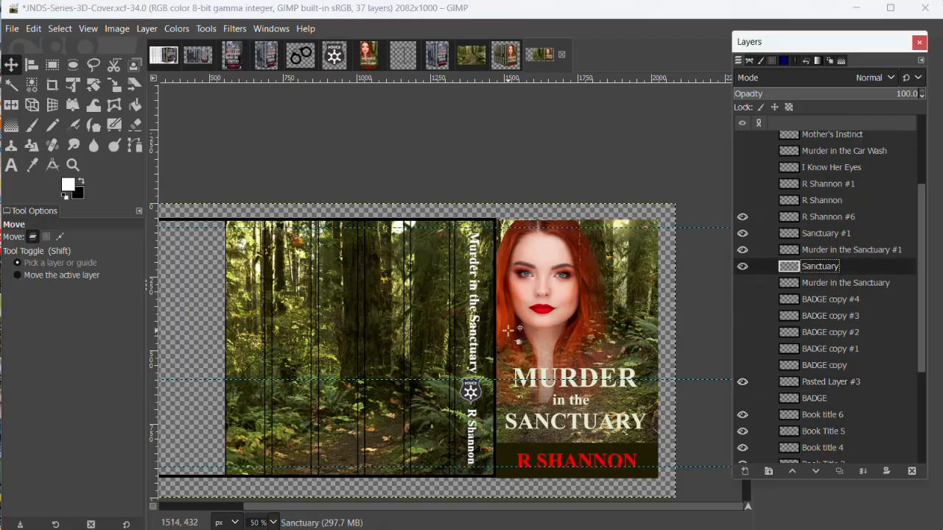
pyautogui.press('1')
pyautogui.moveTo(441, 313); pyautogui.dragTo(436, 294)
pyautogui.doubleClick(901, 249)
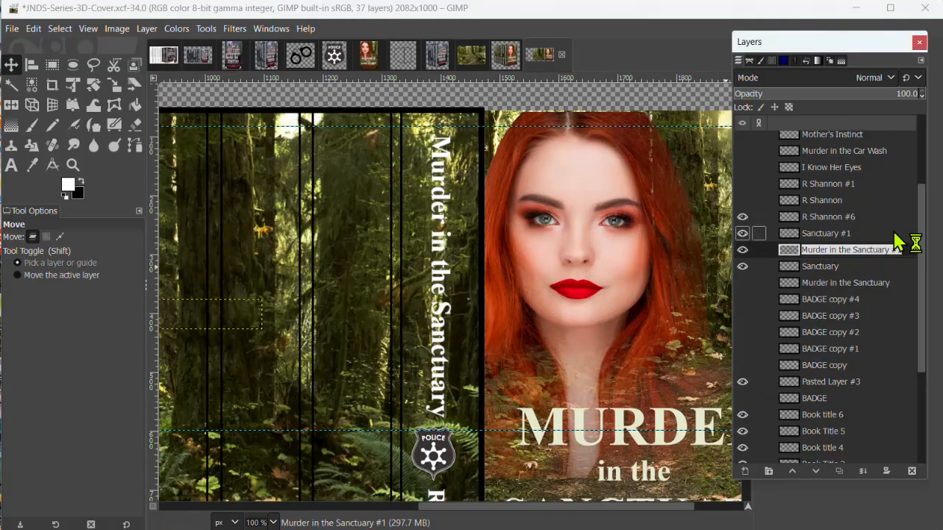
pyautogui.click(837, 236)
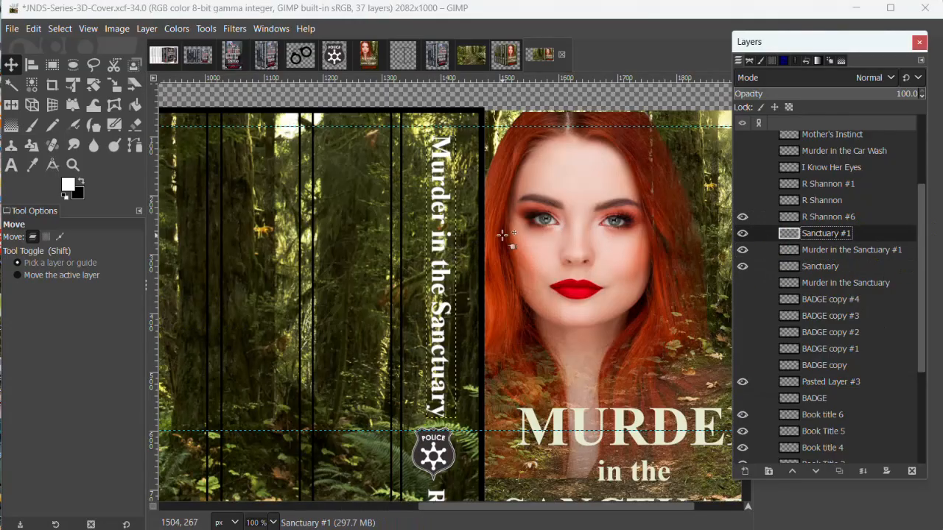
pyautogui.moveTo(446, 302)
pyautogui.mouseDown()
pyautogui.moveTo(447, 292)
pyautogui.moveTo(448, 305)
pyautogui.mouseUp()
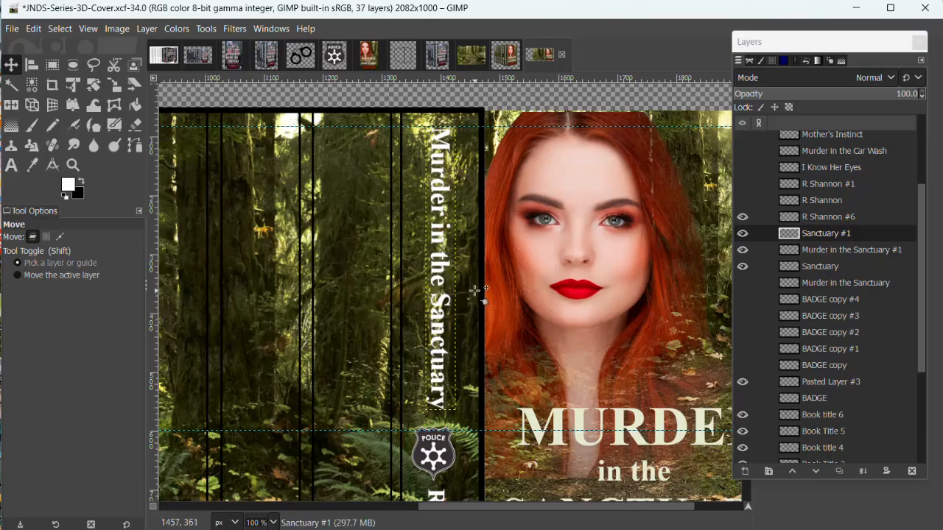
# Step: Rename the police shield layer, Pasted Layer #3, to "pasted badge"
pyautogui.scroll(-3, 488, 328)
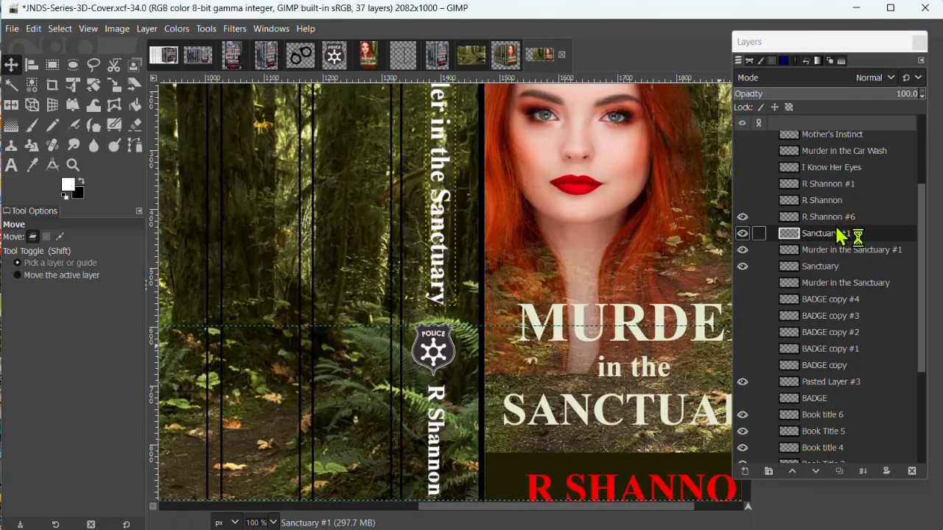
pyautogui.click(829, 383)
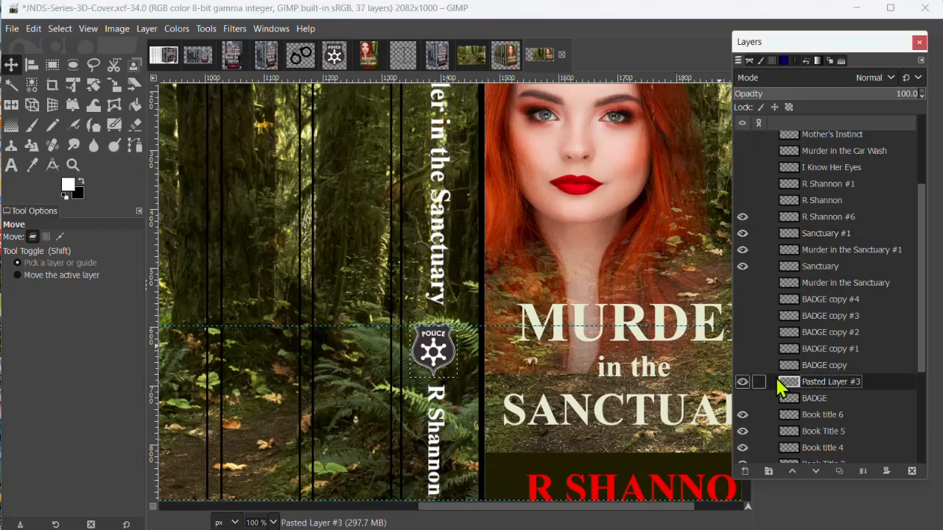
pyautogui.doubleClick(840, 382)
pyautogui.write('past')
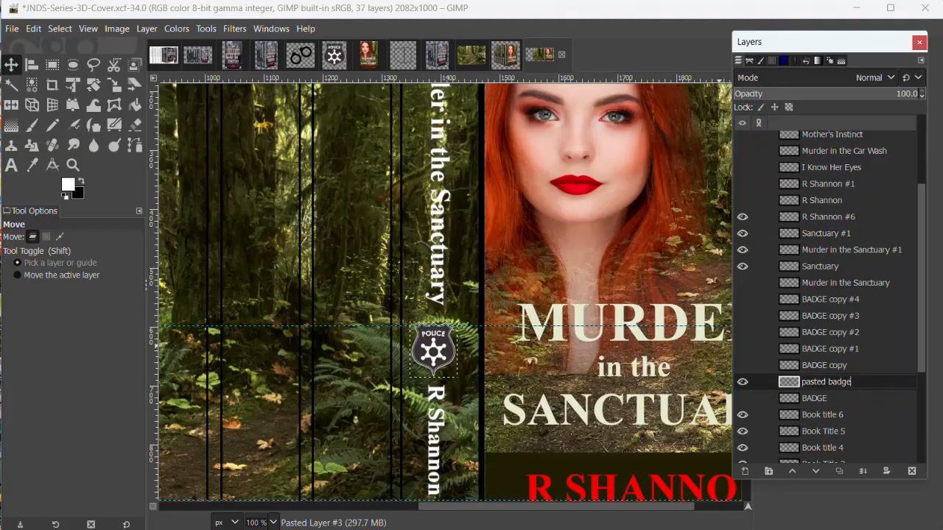
pyautogui.write('ed badge')
pyautogui.press('Return')
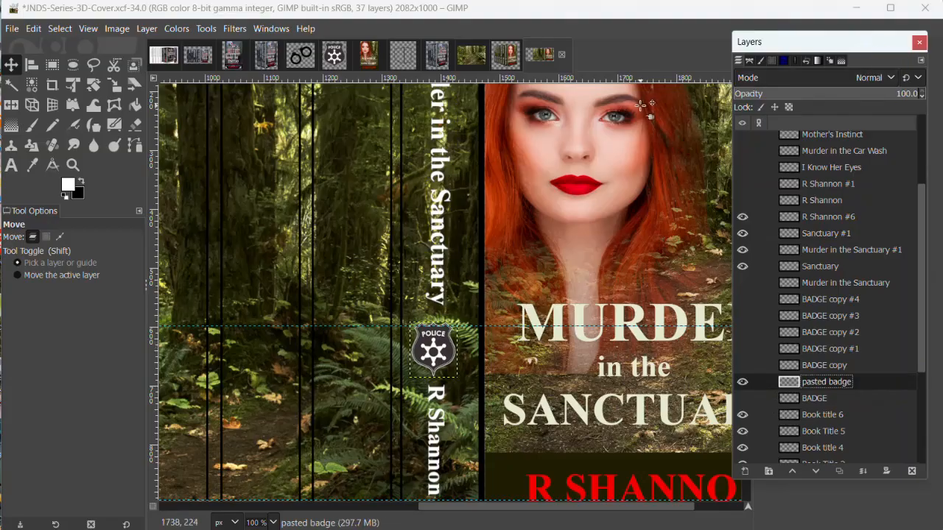
# Step: Raise the middle horizontal guide to just above the badge and position the badge right below it, between the title and author name
pyautogui.moveTo(321, 329); pyautogui.dragTo(320, 316)
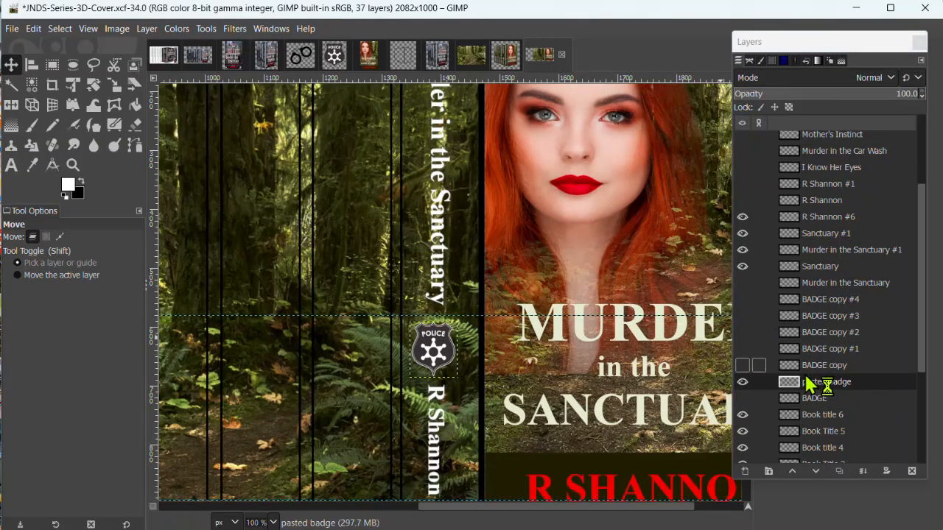
pyautogui.click(832, 383)
pyautogui.press('n')
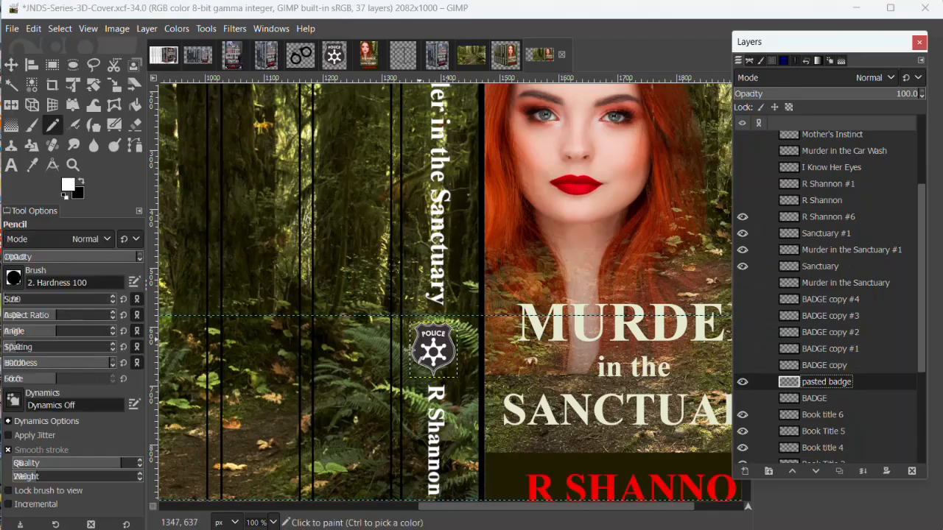
pyautogui.press('m')
pyautogui.moveTo(428, 358); pyautogui.dragTo(434, 354)
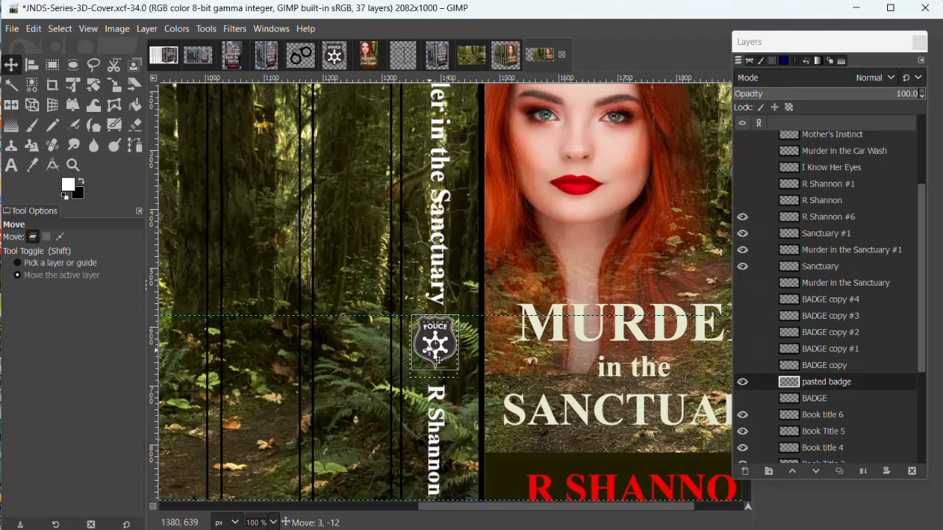
pyautogui.moveTo(434, 354); pyautogui.dragTo(434, 351)
pyautogui.scroll(-2, 472, 404)
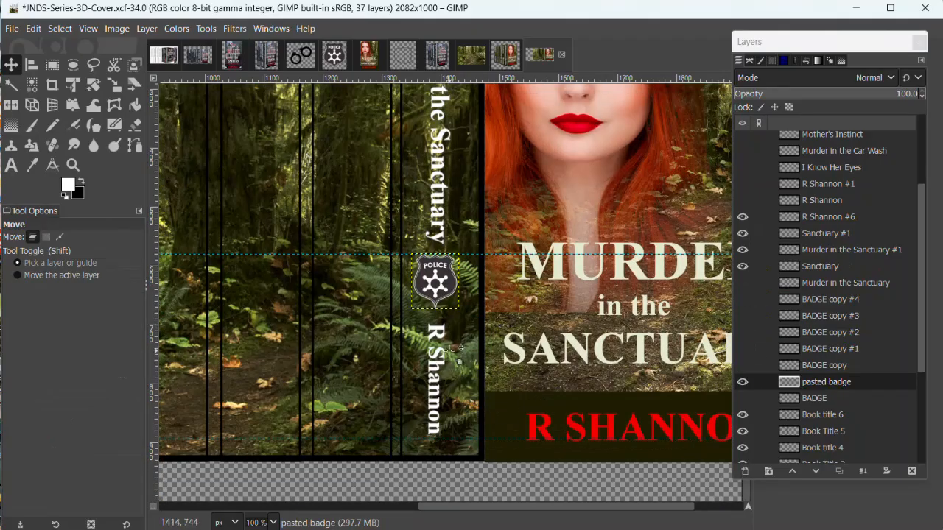
pyautogui.moveTo(450, 294); pyautogui.dragTo(447, 295)
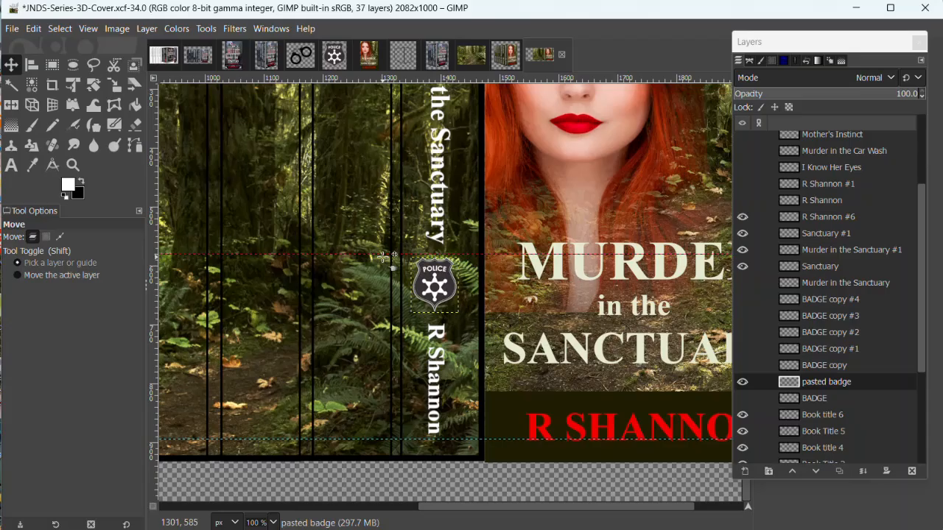
pyautogui.moveTo(384, 254); pyautogui.dragTo(386, 258)
pyautogui.keyDown('ctrl'); pyautogui.scroll(1, 608, 380); pyautogui.keyUp('ctrl')
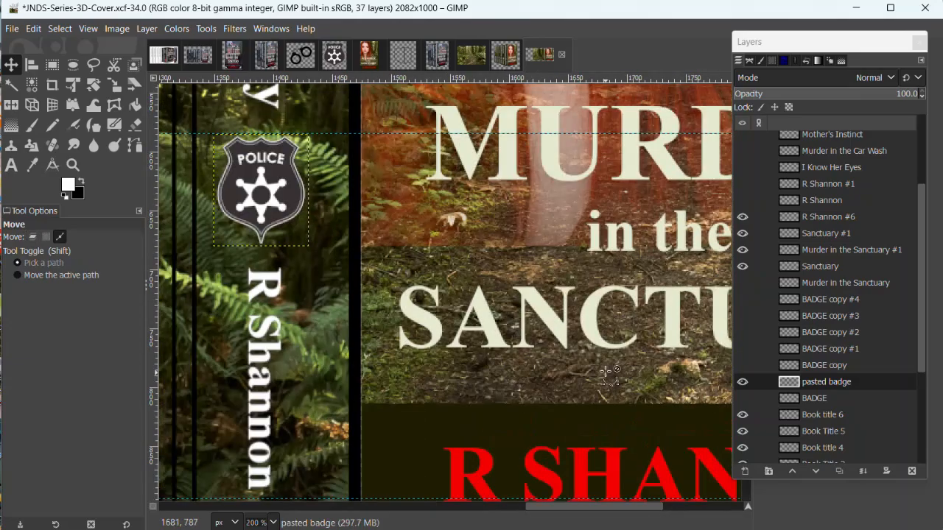
pyautogui.keyDown('ctrl'); pyautogui.scroll(-3, 600, 369); pyautogui.keyUp('ctrl')
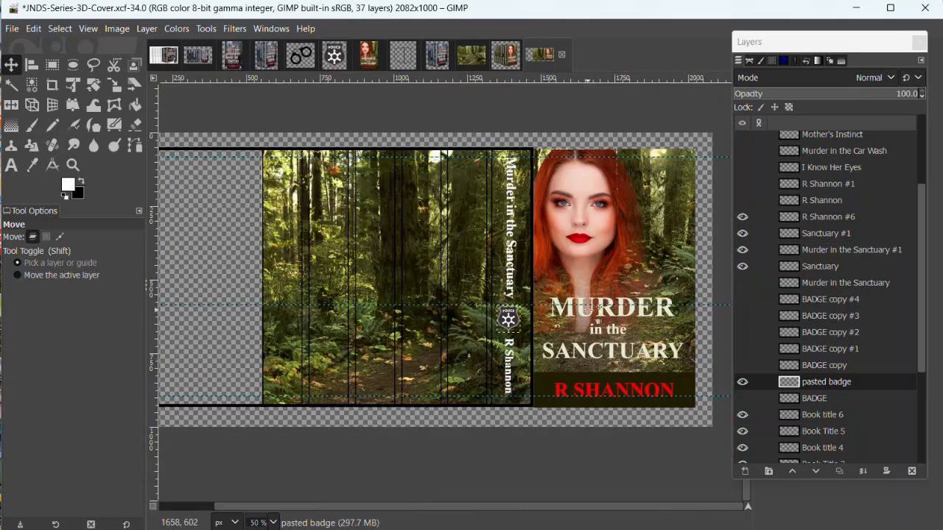
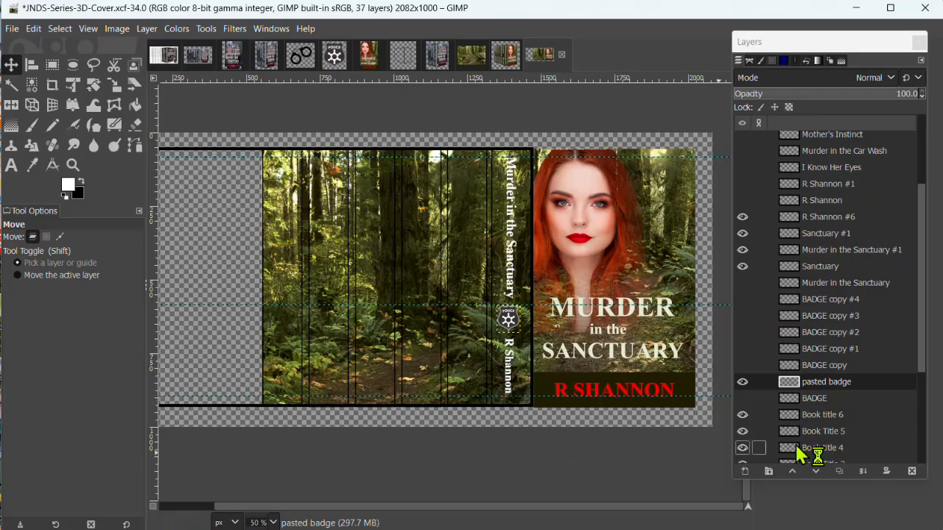
# Step: Delete the pasted badge, the Sanctuary #1 title and the visible author-name layer from the rightmost spine
pyautogui.scroll(-2, 889, 420)
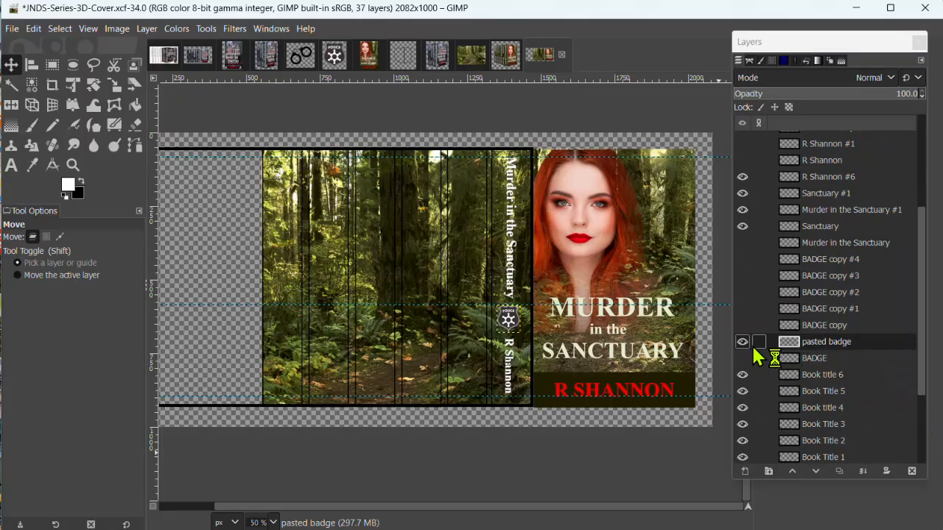
pyautogui.click(811, 349)
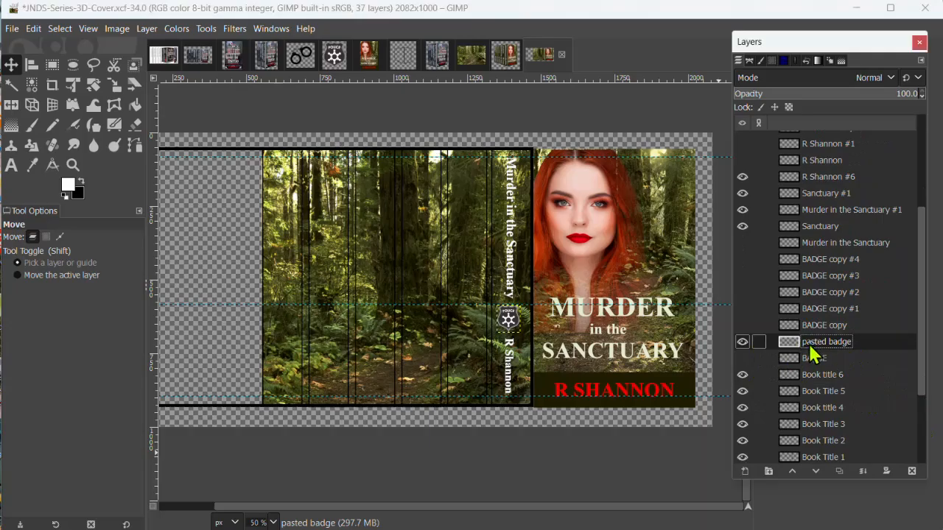
pyautogui.click(912, 472)
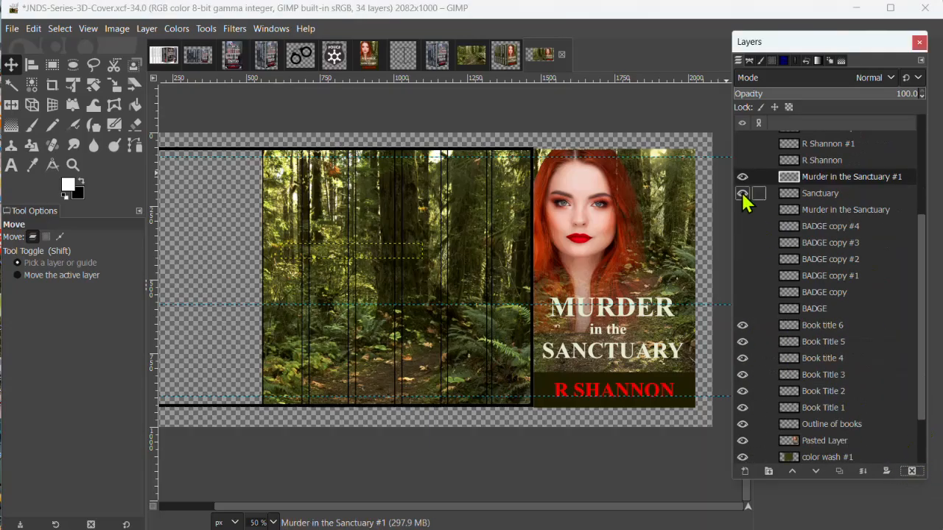
# Step: Show the hidden BADGE layer and its duplicates BADGE copy, copy #1, copy #2 and copy #3 on the spines
pyautogui.scroll(-2, 774, 425)
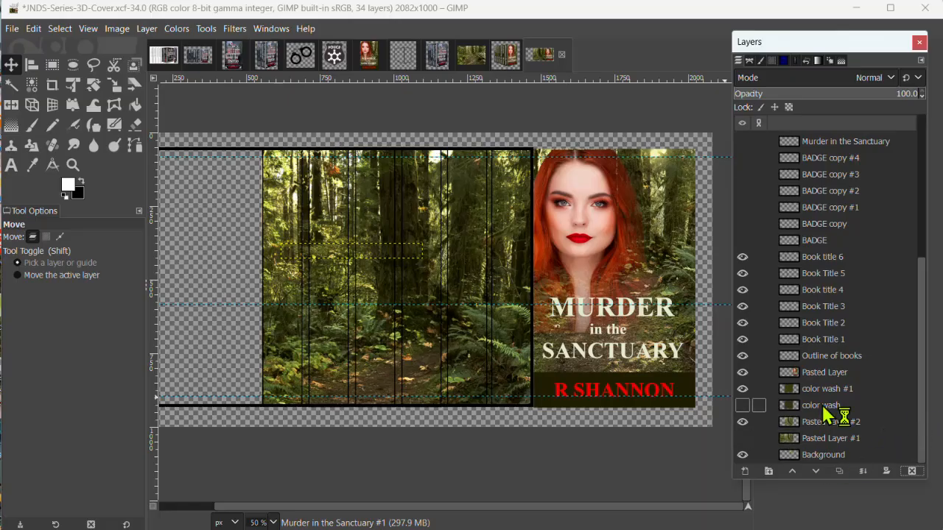
pyautogui.scroll(2, 881, 415)
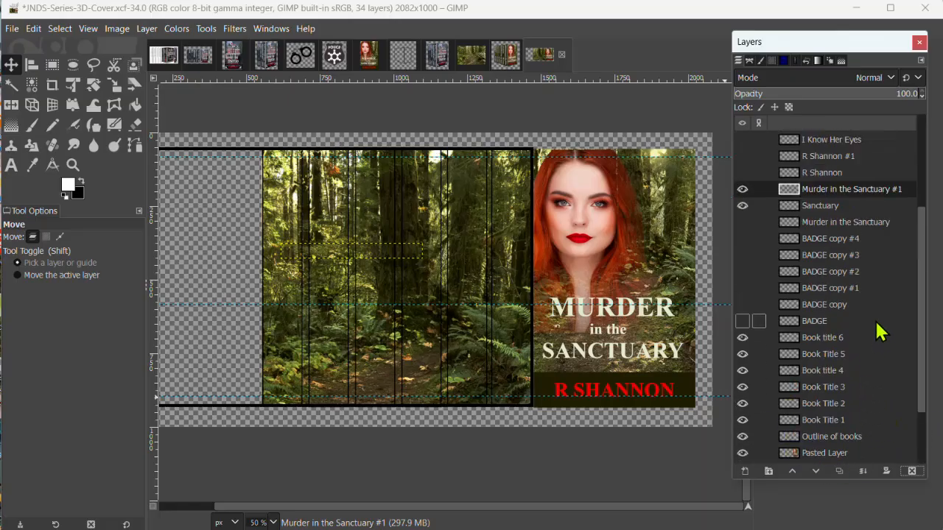
pyautogui.click(742, 322)
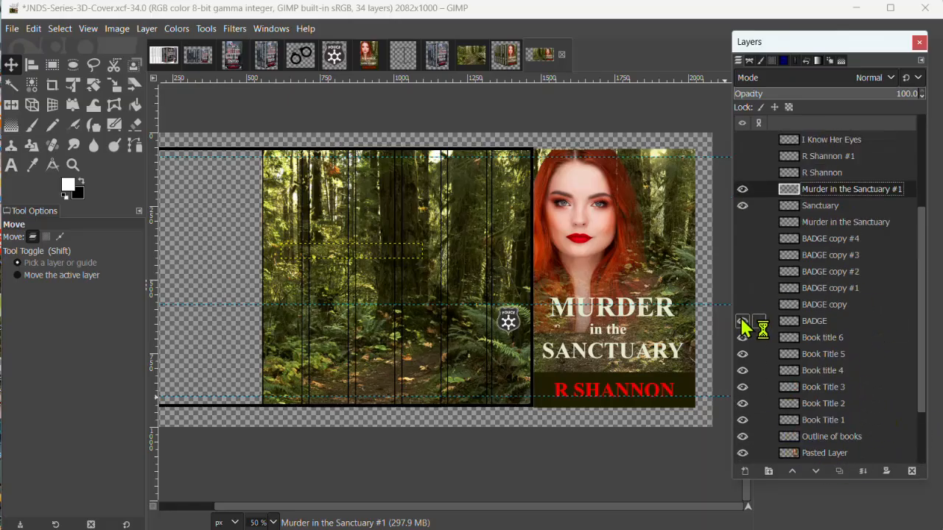
pyautogui.click(742, 304)
pyautogui.click(742, 288)
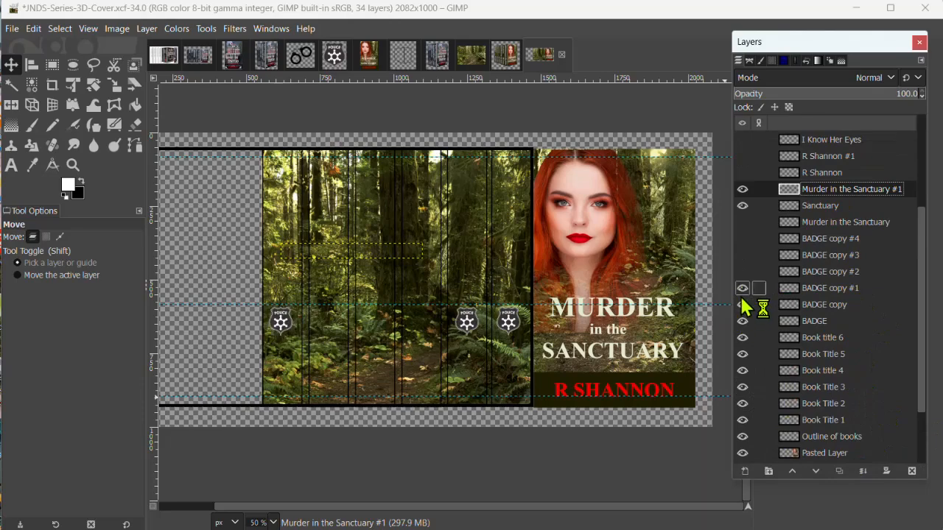
pyautogui.click(742, 271)
pyautogui.click(742, 255)
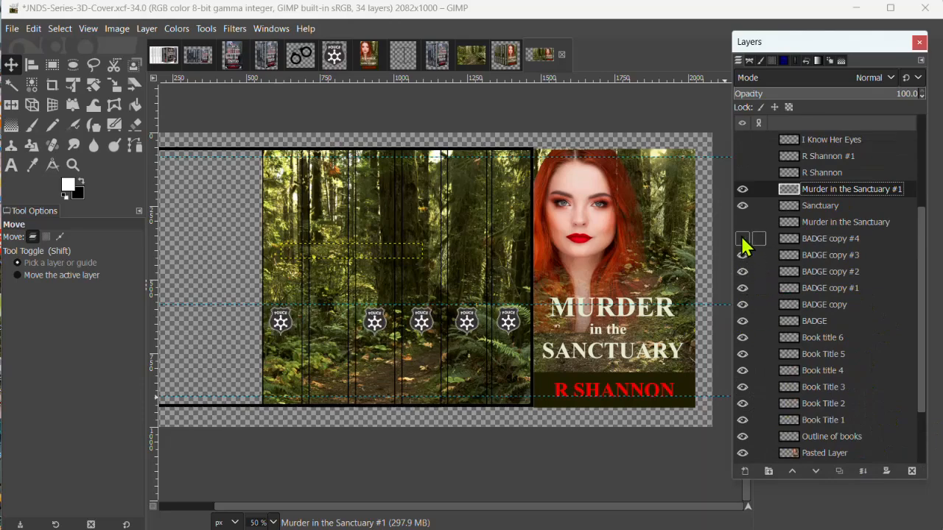
# Step: Show the hidden badge copy #4, Murder in the Sanctuary spine title, and first two spine author-name layers
pyautogui.click(742, 238)
pyautogui.click(742, 222)
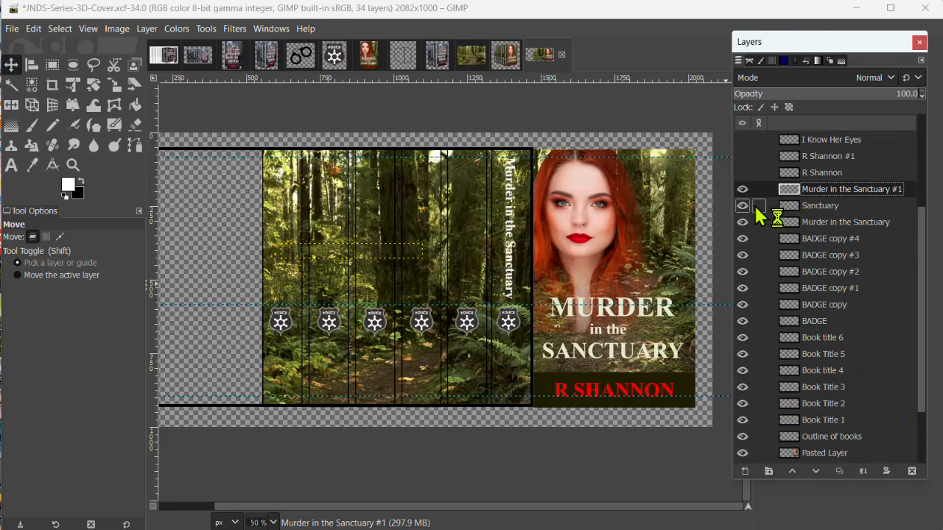
pyautogui.scroll(3, 796, 236)
pyautogui.click(742, 266)
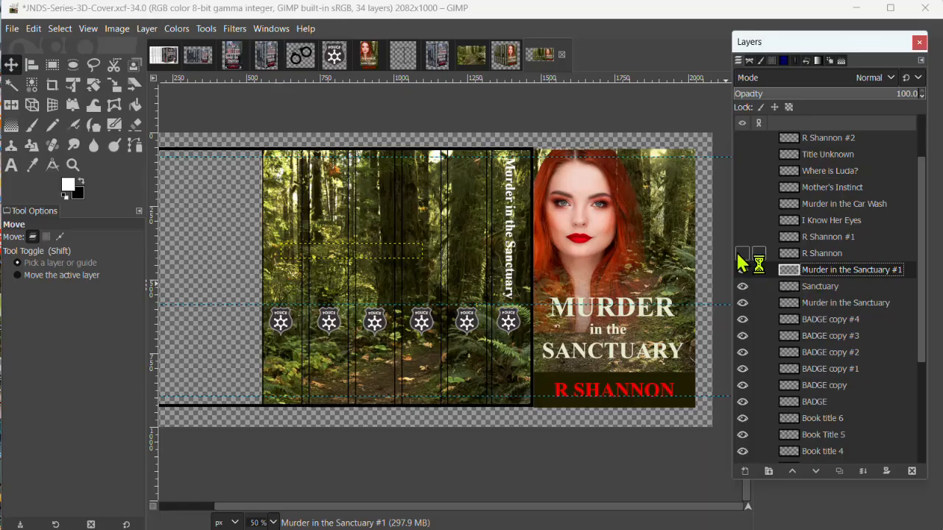
pyautogui.click(742, 252)
pyautogui.click(741, 237)
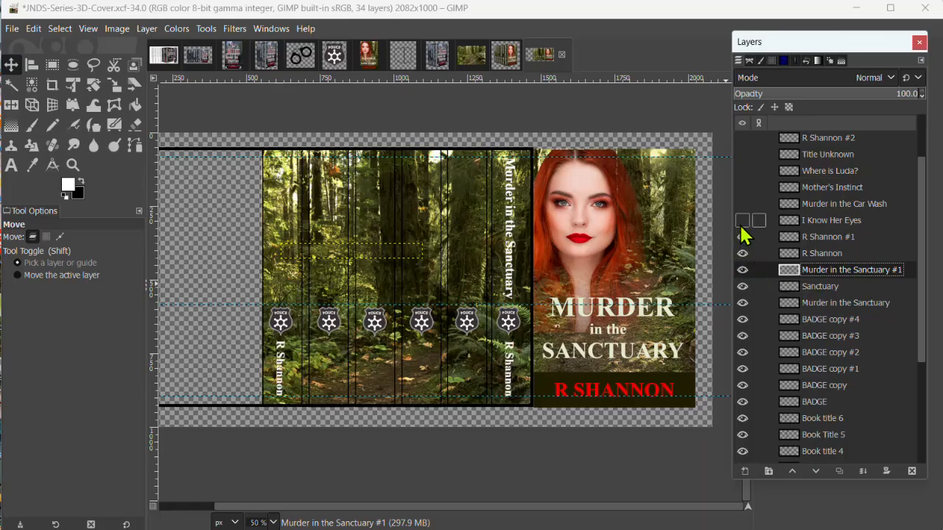
# Step: Show the spine title layers I Know Her Eyes, Murder in the Car Wash, Mother's Instinct, Where is Lucia? and Title Unknown
pyautogui.click(741, 219)
pyautogui.click(742, 203)
pyautogui.click(741, 187)
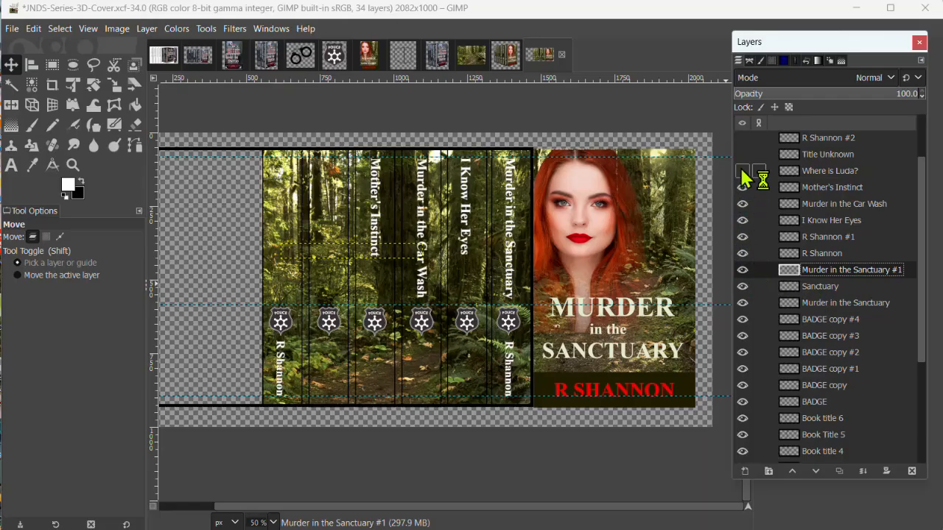
pyautogui.click(742, 170)
pyautogui.scroll(1, 833, 184)
pyautogui.click(742, 194)
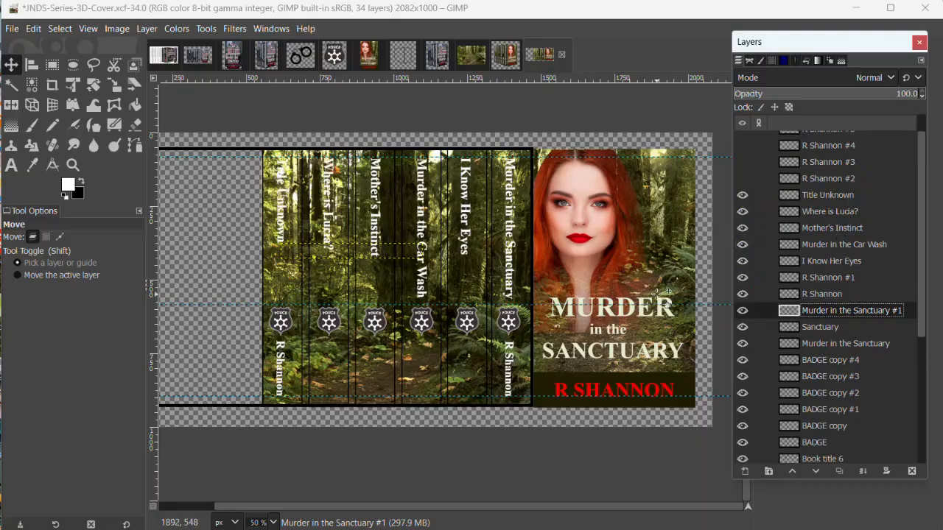
# Step: Show the four remaining hidden author-name layers, #2 through #5, on the book spines
pyautogui.scroll(1, 851, 254)
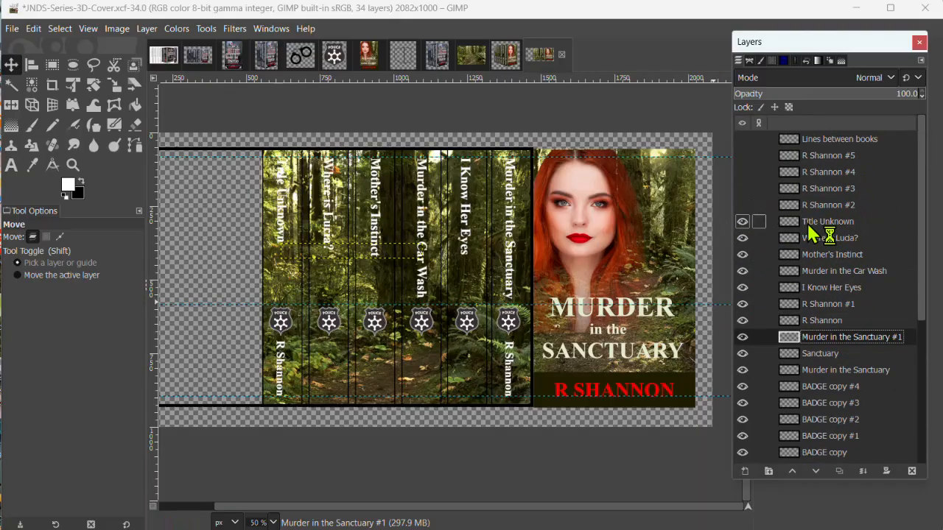
pyautogui.click(741, 204)
pyautogui.click(742, 188)
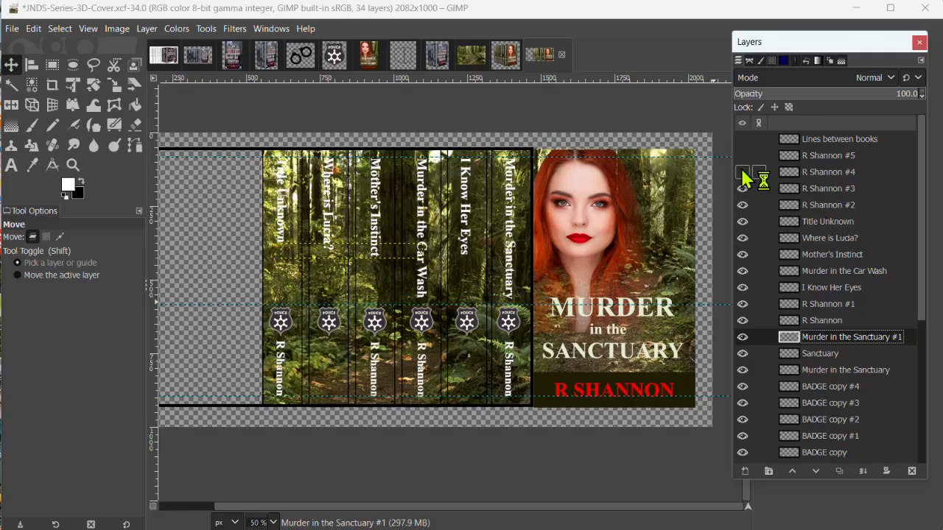
pyautogui.click(742, 171)
pyautogui.click(742, 157)
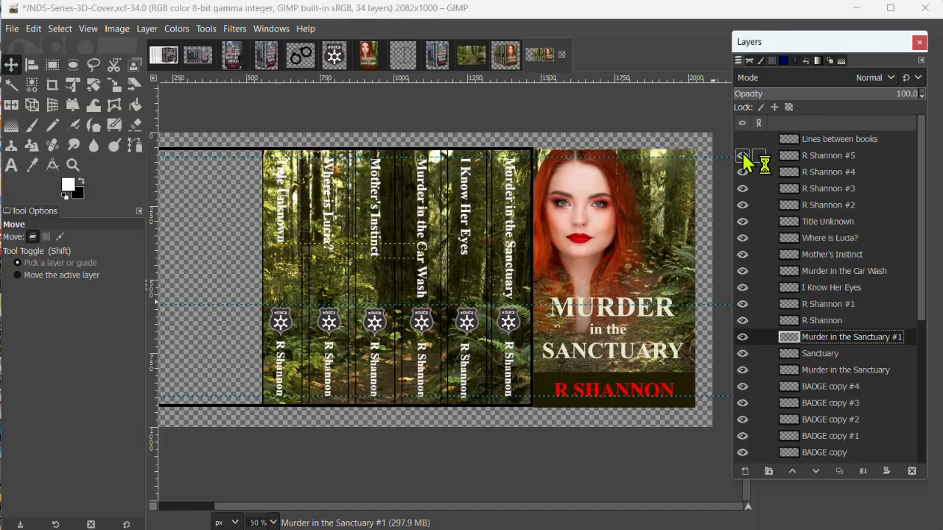
# Step: Turn on the existing Lines between books layer to check it, and hide it again
pyautogui.click(742, 139)
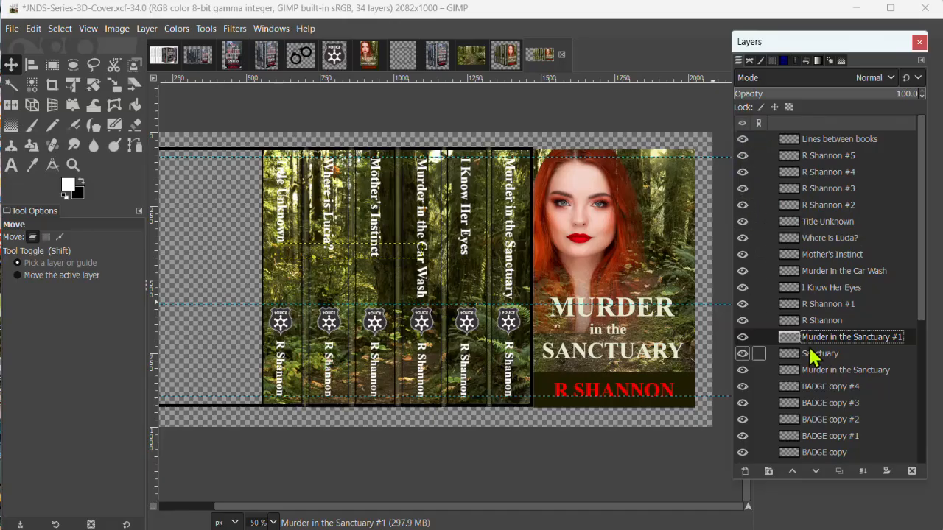
pyautogui.scroll(-1, 739, 384)
pyautogui.scroll(1, 839, 222)
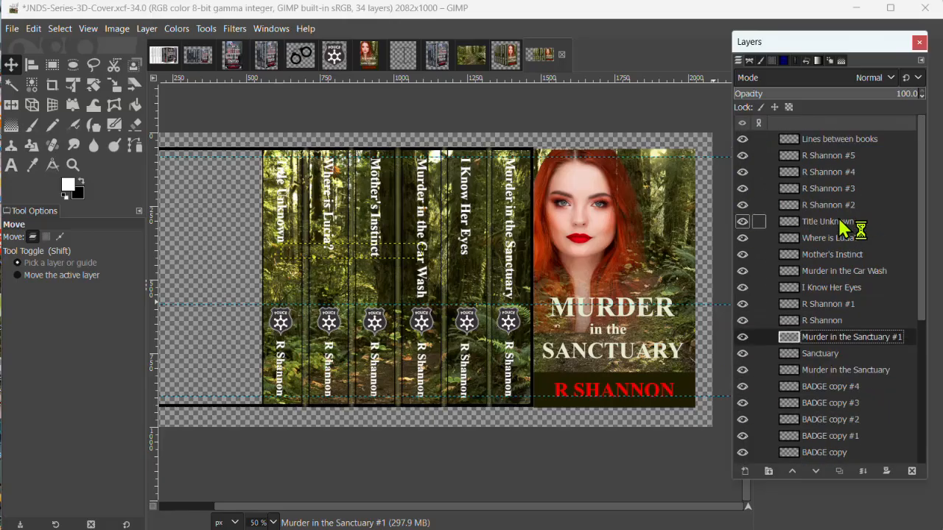
pyautogui.click(742, 140)
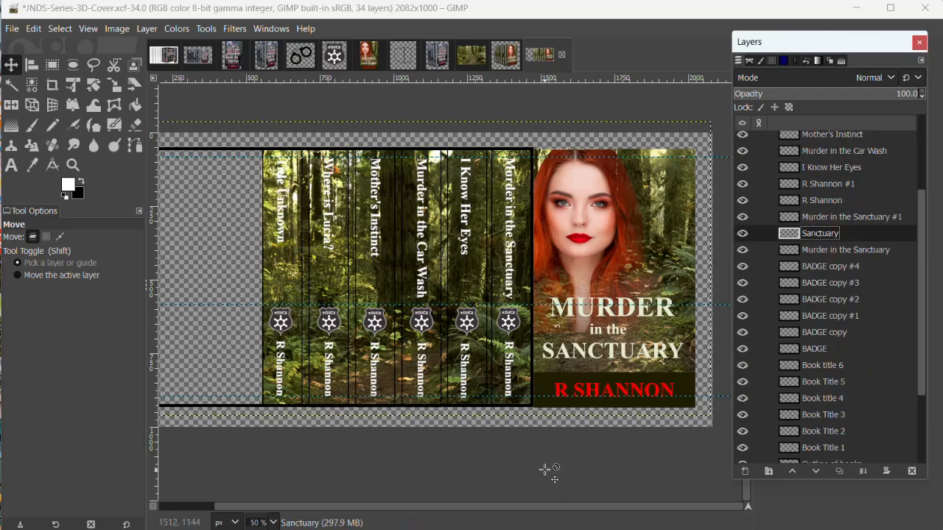
# Step: Create a new transparent layer named Lines between books 2 above the Lines between books layer
pyautogui.scroll(1, 550, 473)
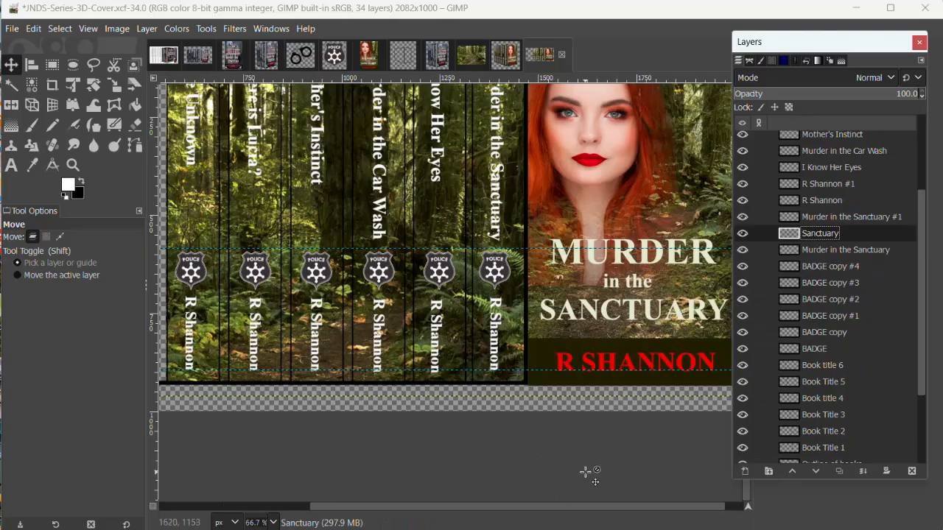
pyautogui.scroll(3, 585, 472)
pyautogui.scroll(-1, 589, 470)
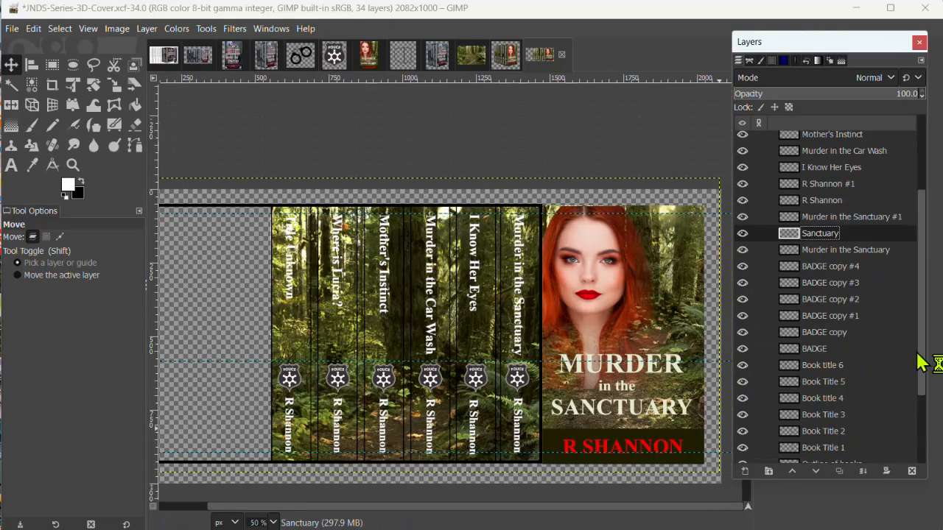
pyautogui.scroll(5, 914, 353)
pyautogui.click(818, 139)
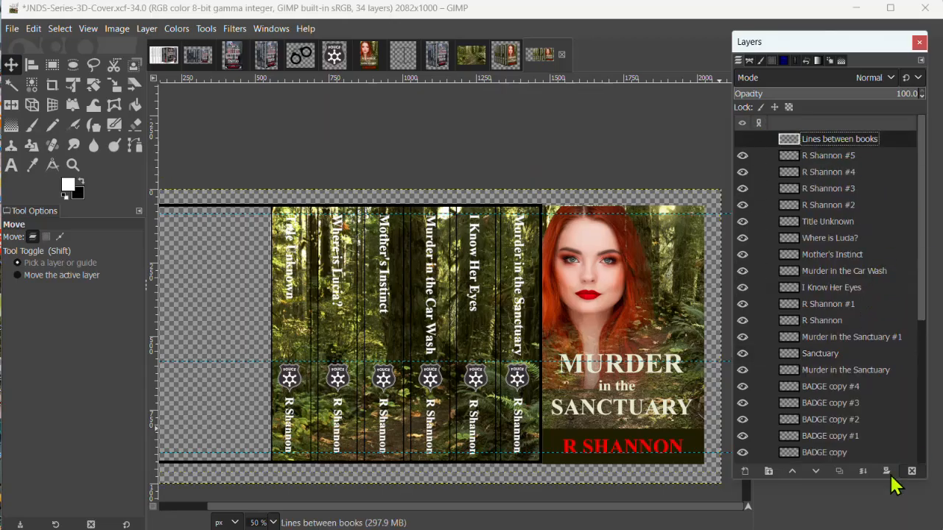
pyautogui.click(745, 472)
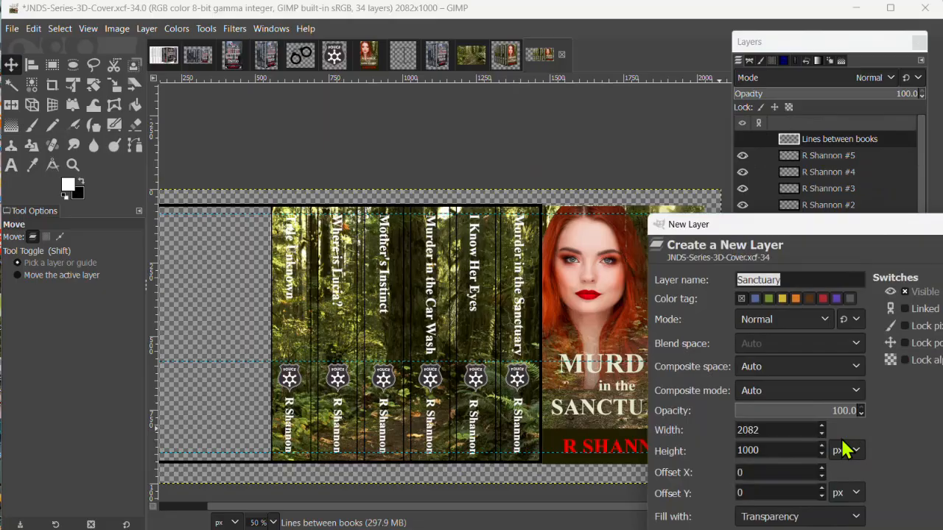
pyautogui.write('L')
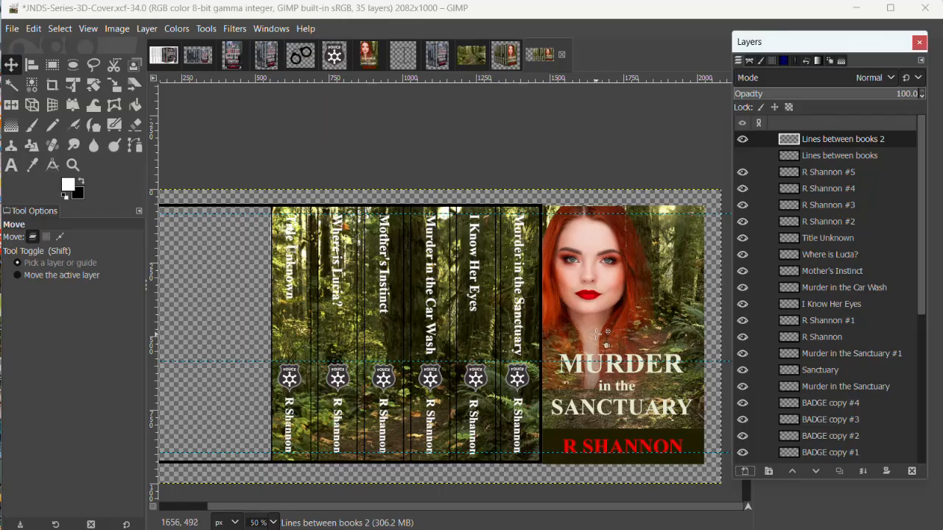
# Step: Set the foreground color to an olive tone sampled from the front cover and lighten it to 858862
pyautogui.click(69, 185)
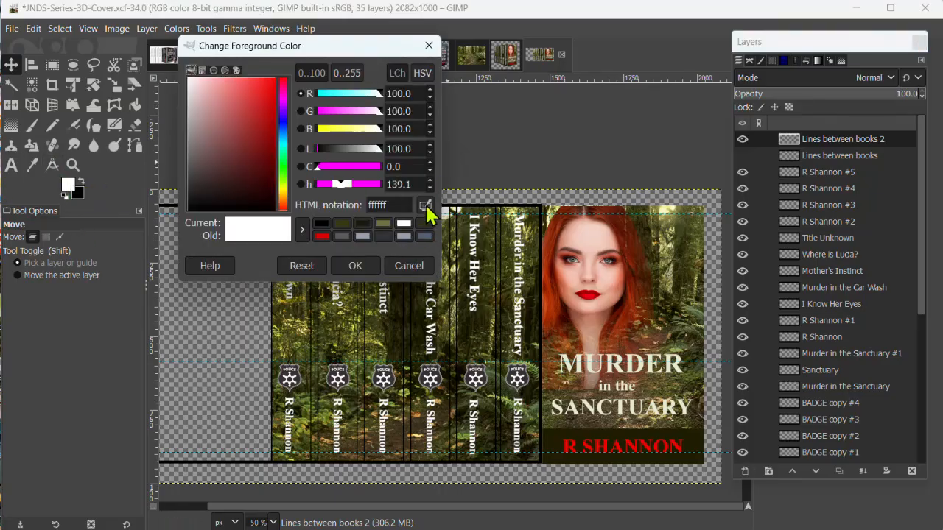
pyautogui.click(427, 210)
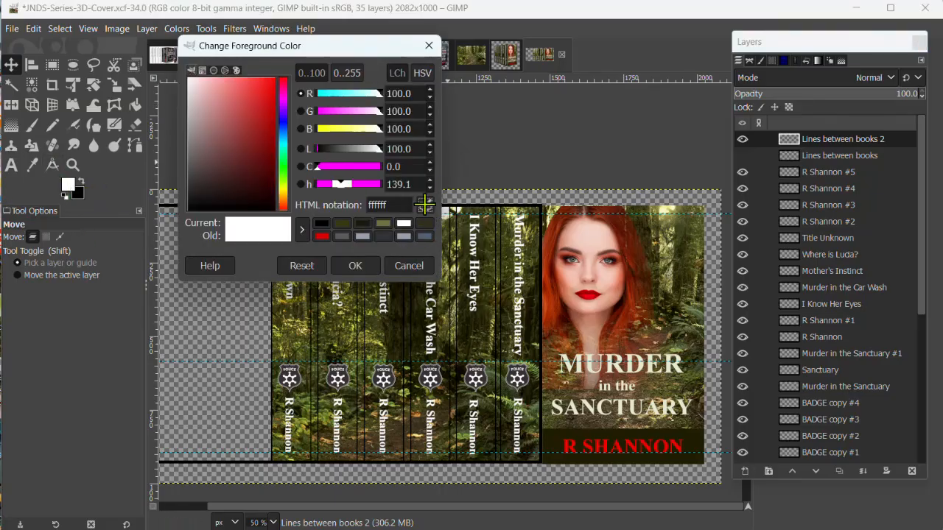
pyautogui.click(672, 280)
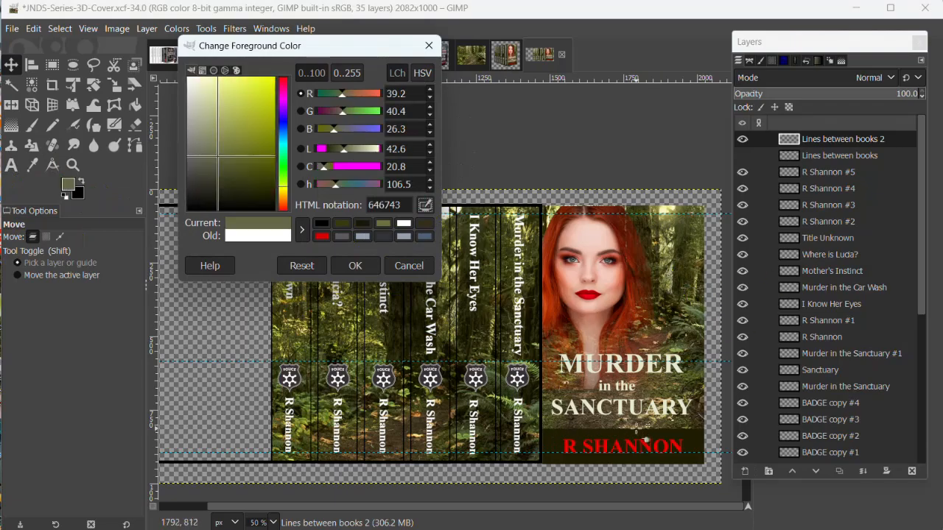
pyautogui.moveTo(638, 423); pyautogui.dragTo(632, 421)
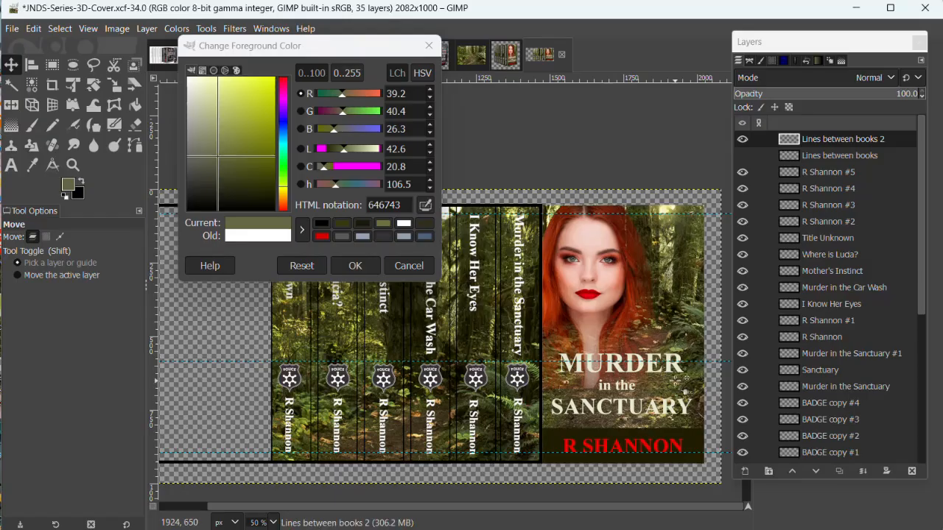
pyautogui.click(351, 148)
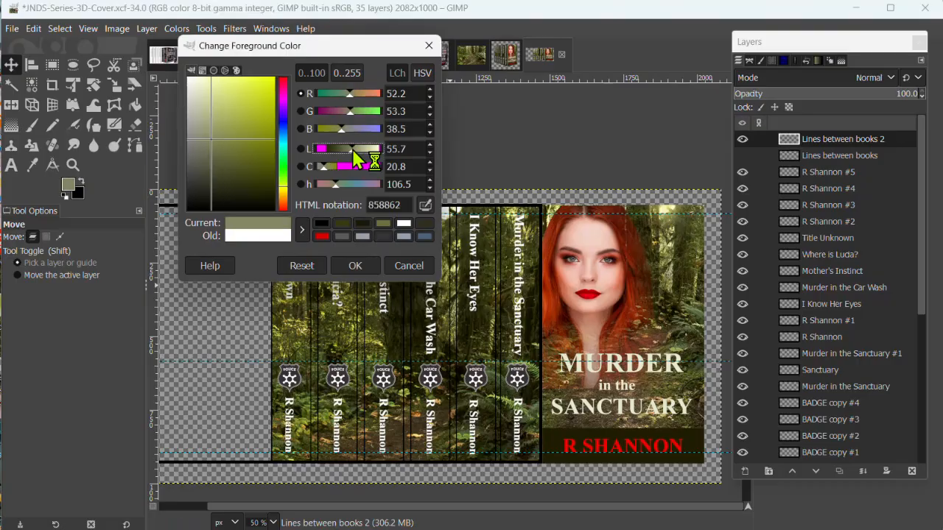
pyautogui.click(356, 266)
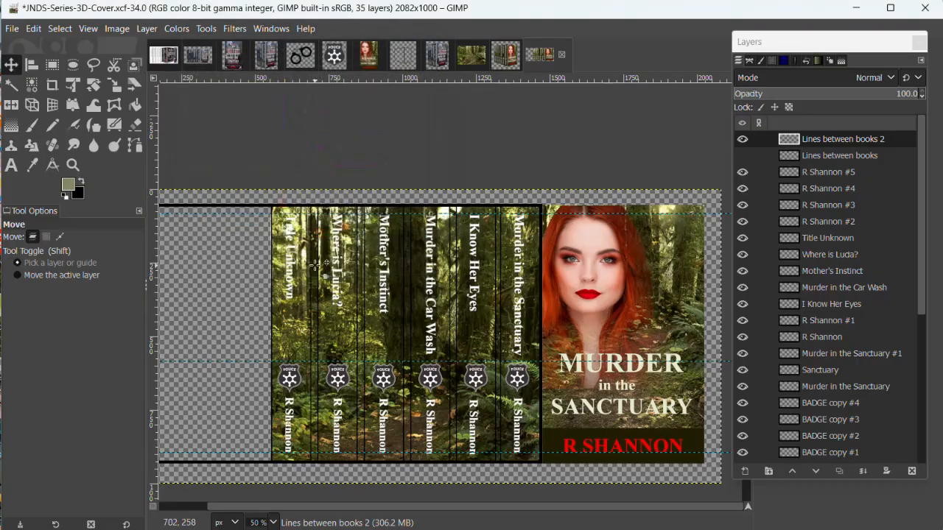
# Step: Paint a straight vertical size 5 line on Lines between books 2, between the Murder in the Sanctuary and I Know Her Eyes spines
pyautogui.click(854, 139)
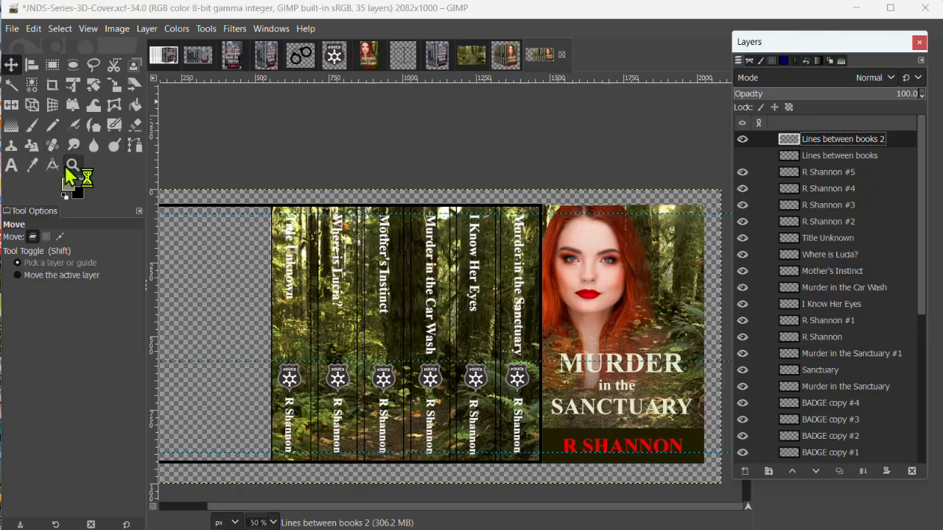
pyautogui.click(30, 126)
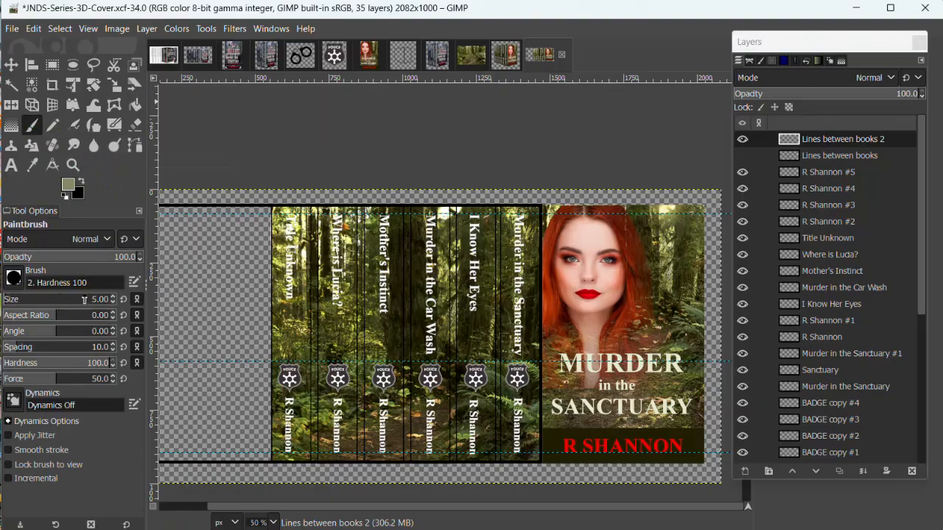
pyautogui.scroll(1, 564, 284)
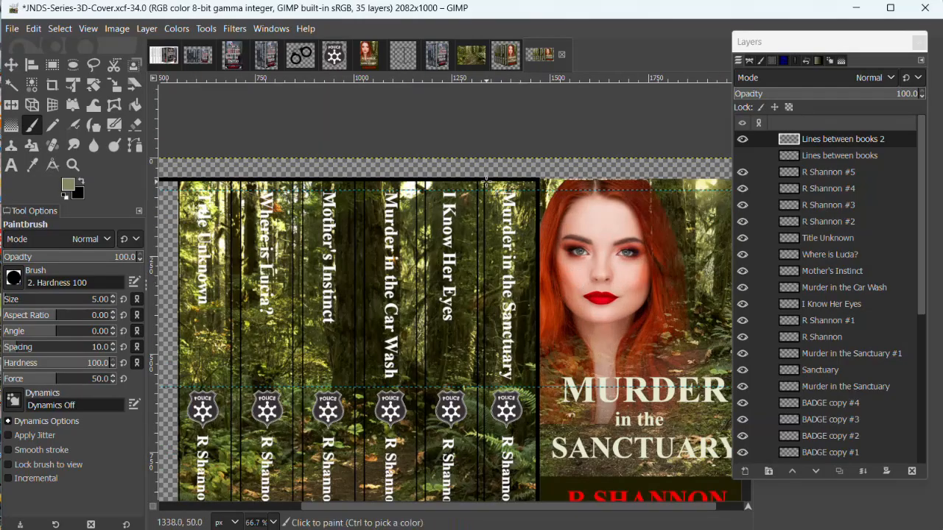
pyautogui.scroll(1, 507, 193)
pyautogui.scroll(1, 508, 193)
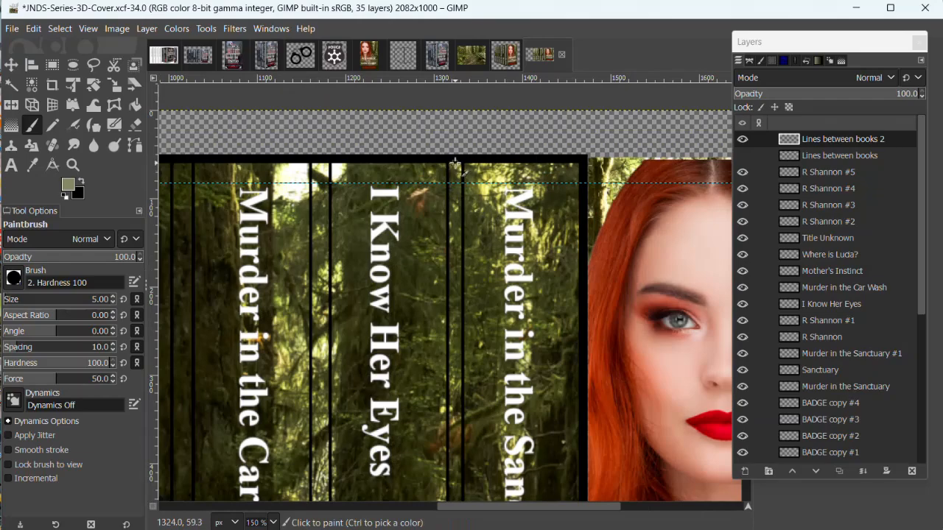
pyautogui.scroll(-10, 460, 251)
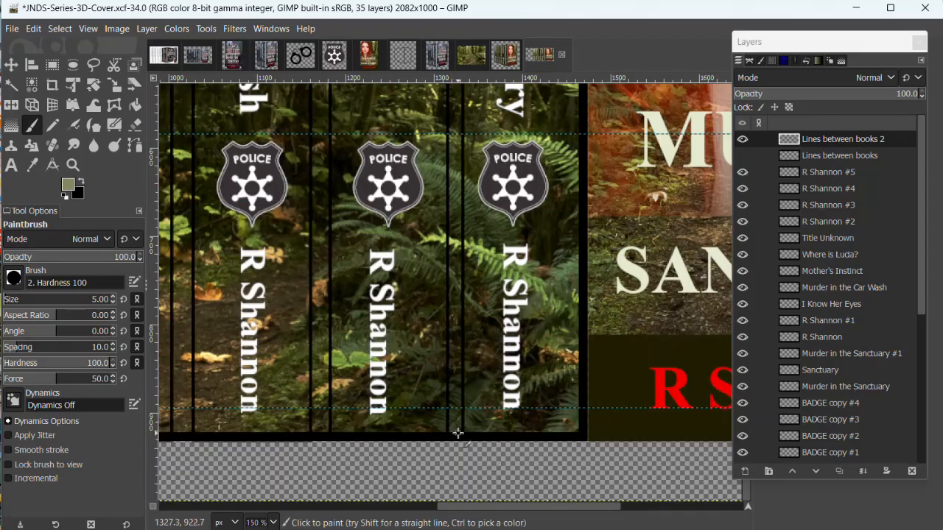
pyautogui.press('shift')
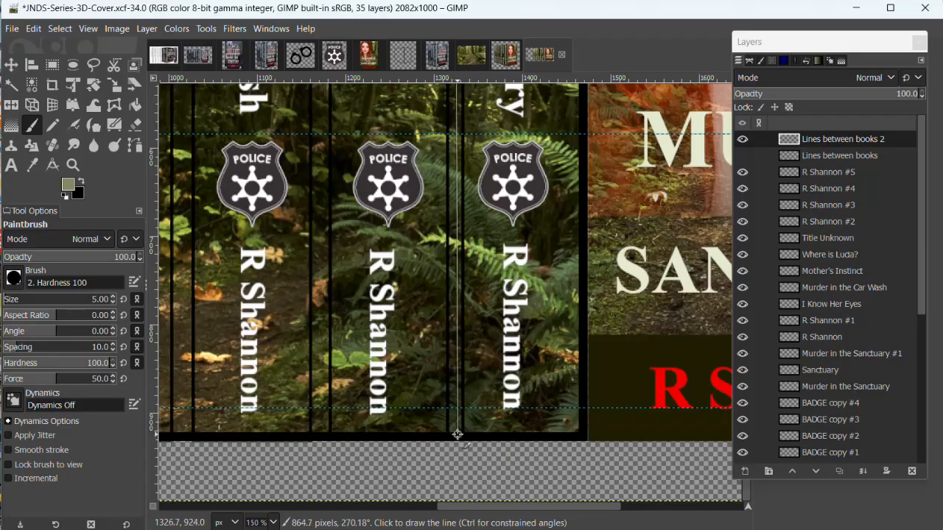
pyautogui.keyDown('shift'); pyautogui.click(456, 436); pyautogui.keyUp('shift')
# Step: Paint a matching full-height straight line between the I Know Her Eyes and Murder in the Car Wash spines
pyautogui.scroll(10, 492, 410)
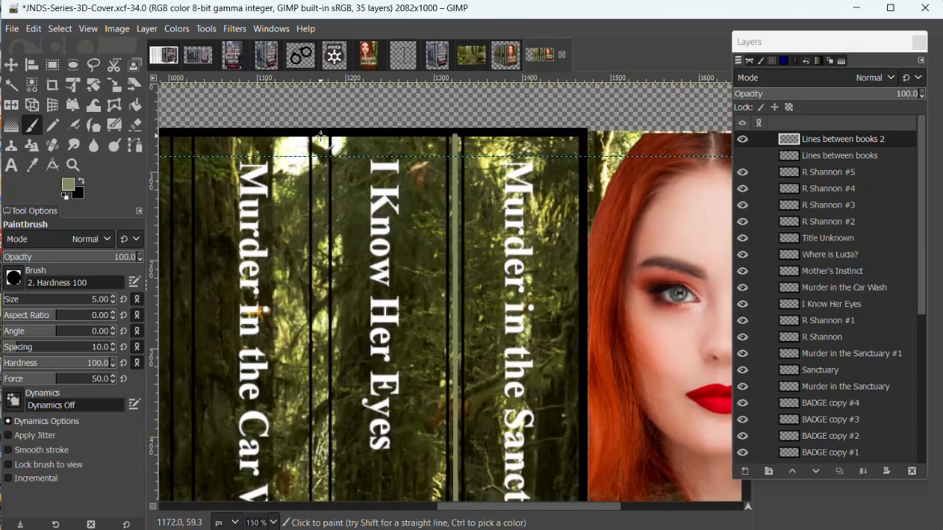
pyautogui.scroll(-10, 328, 310)
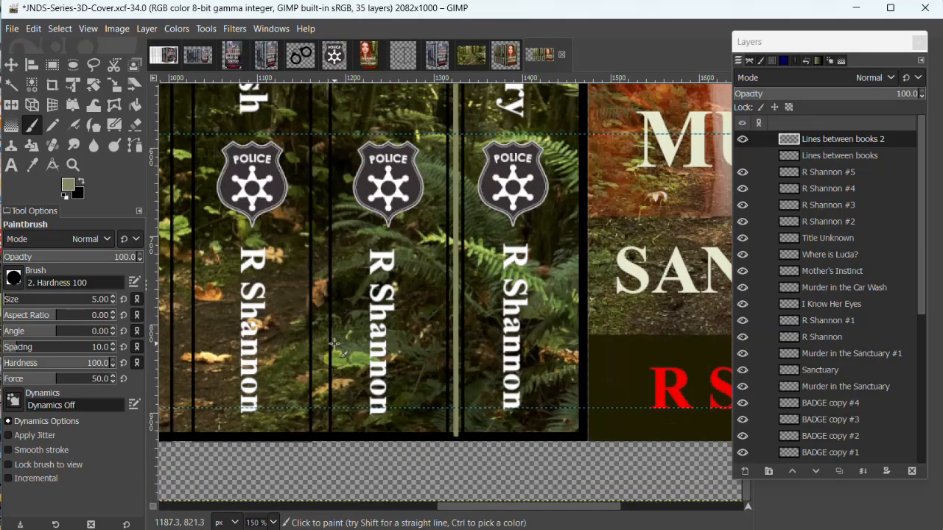
pyautogui.keyDown('shift'); pyautogui.click(319, 435); pyautogui.keyUp('shift')
# Step: Paint a full-height straight line in the gap between the Murder in the Car Wash and Mother's Instinct spines
pyautogui.scroll(3, 368, 457)
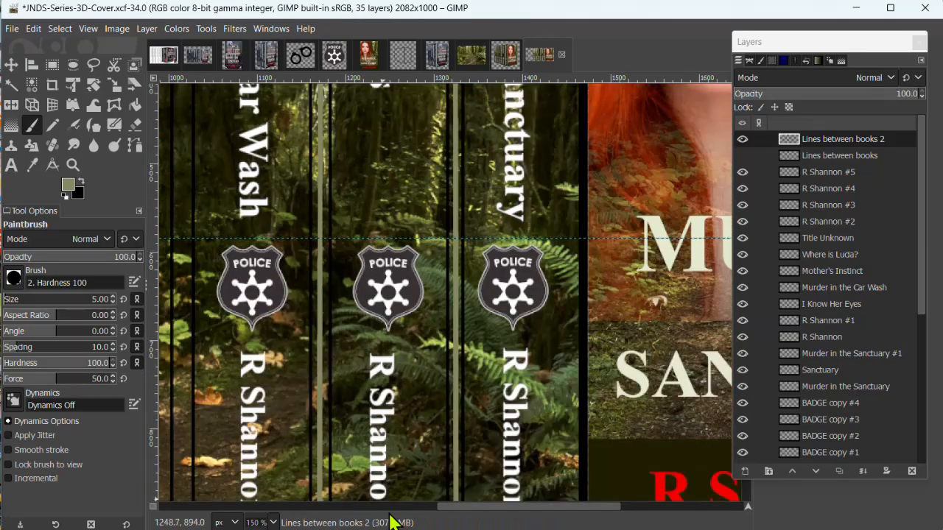
pyautogui.moveTo(479, 508); pyautogui.dragTo(400, 508)
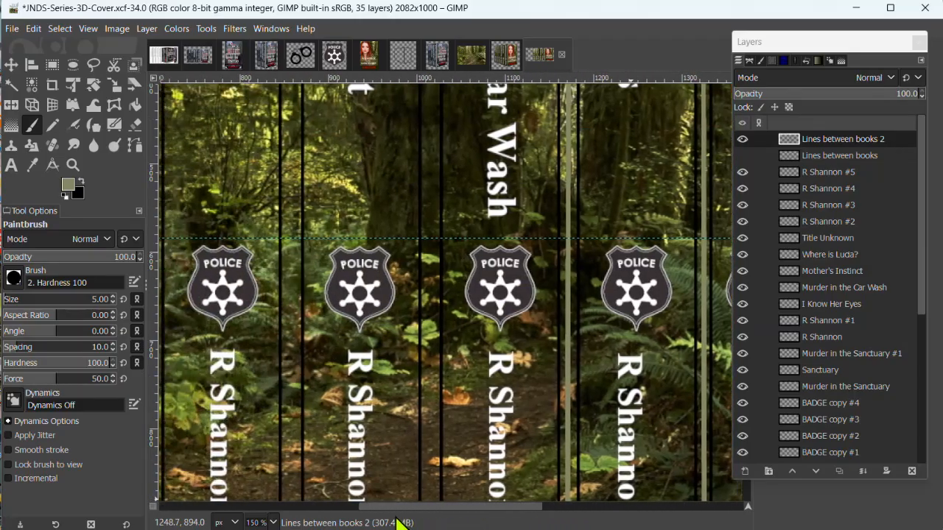
pyautogui.scroll(8, 482, 383)
pyautogui.scroll(2, 483, 383)
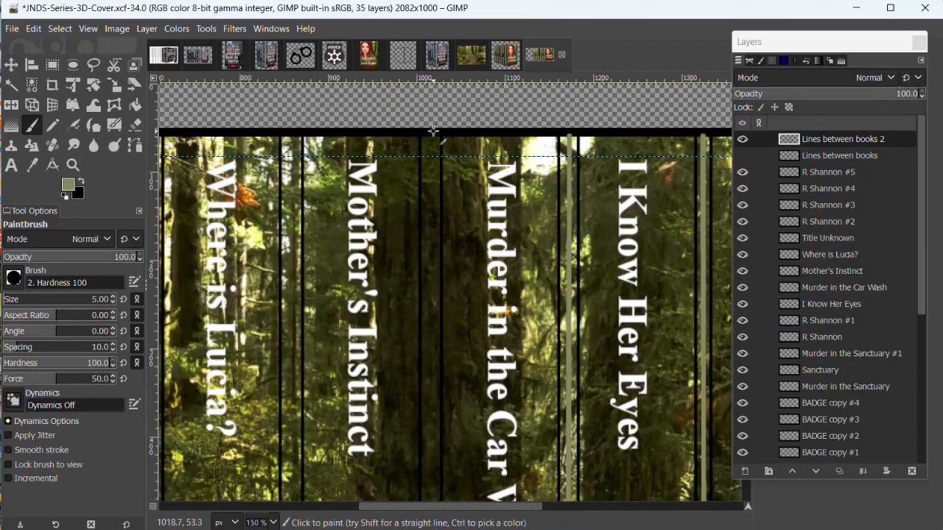
pyautogui.scroll(-20, 462, 307)
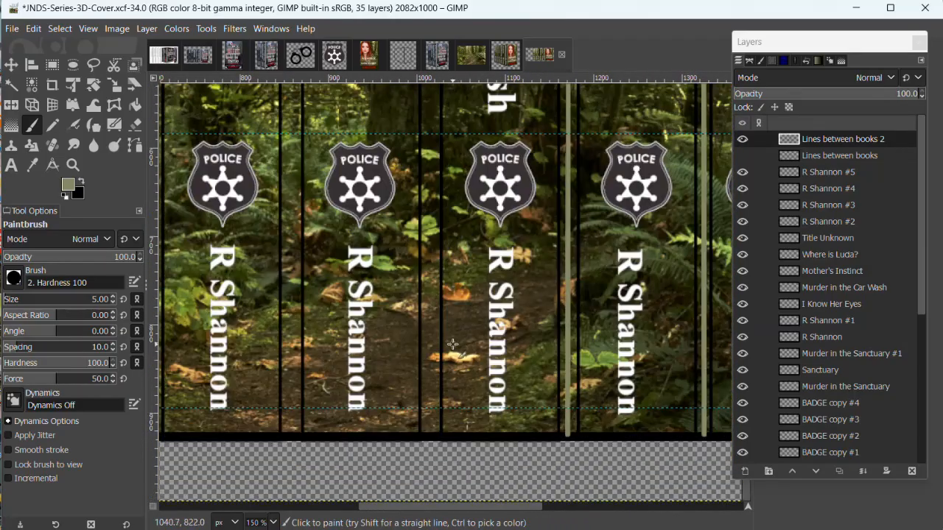
pyautogui.keyDown('shift'); pyautogui.click(428, 435); pyautogui.keyUp('shift')
pyautogui.scroll(20, 545, 407)
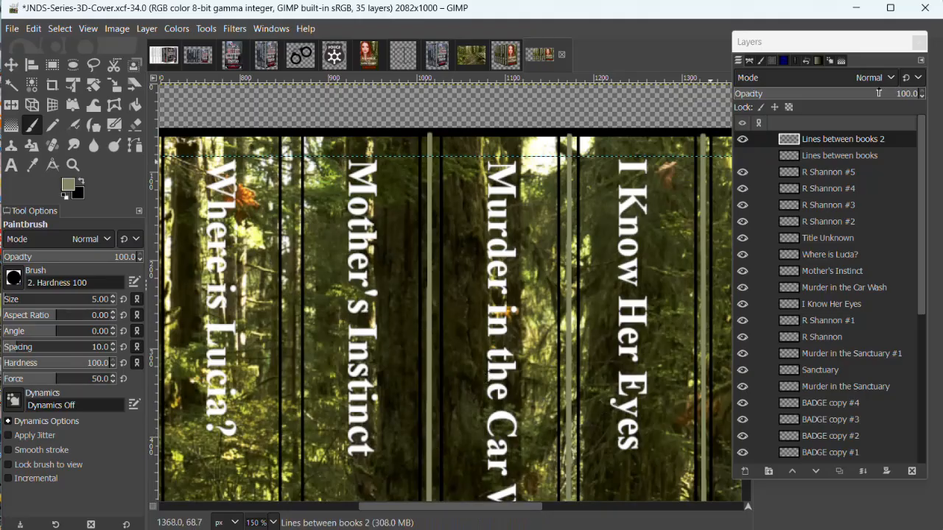
# Step: Try a Gaussian Blur with Size X and Size Y at 3.49 on the Lines between books 2 layer
pyautogui.click(855, 140)
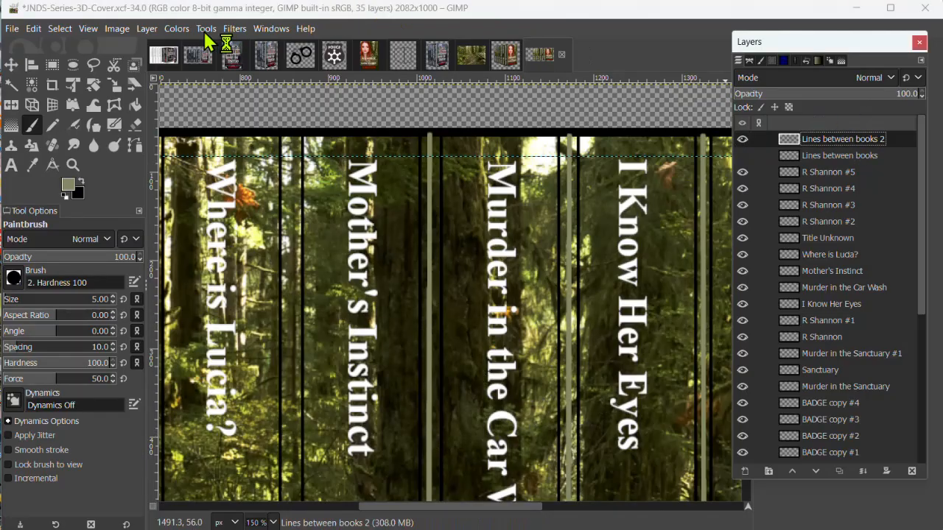
pyautogui.click(235, 29)
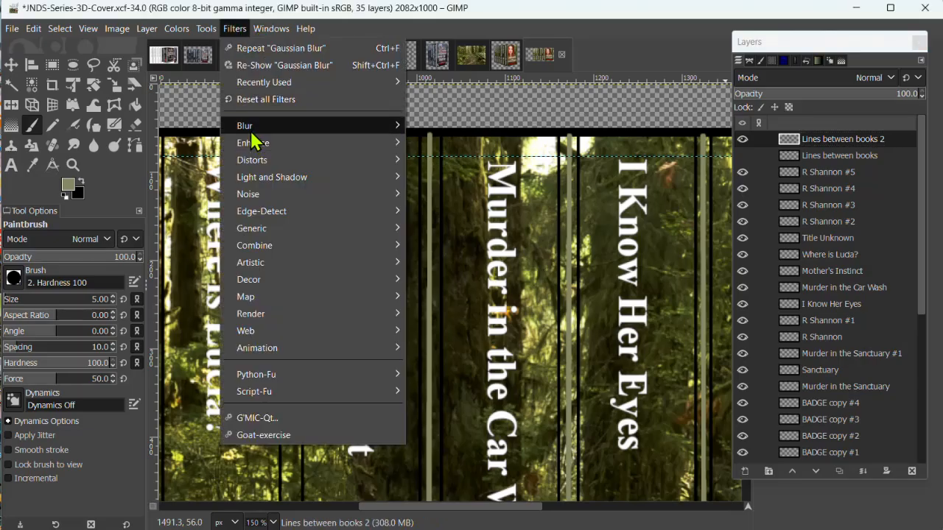
pyautogui.moveTo(250, 132)
pyautogui.click(471, 143)
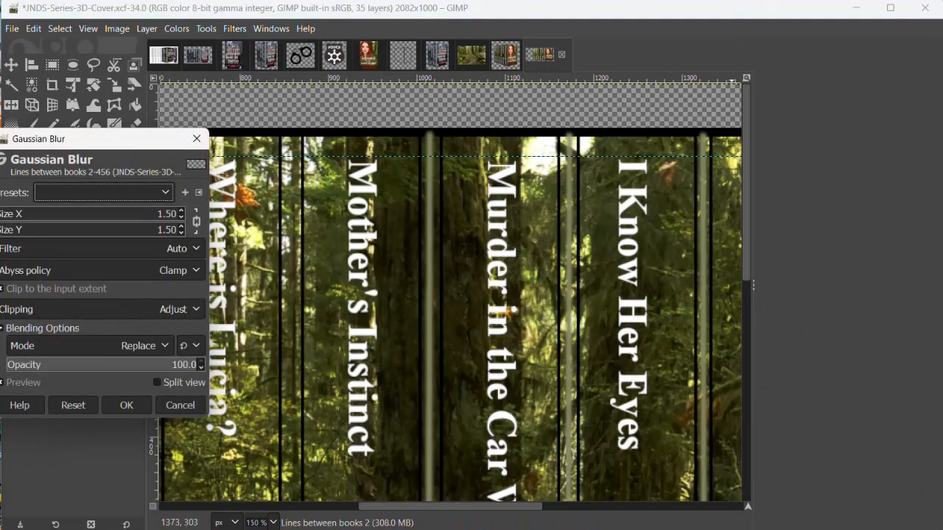
pyautogui.click(271, 29)
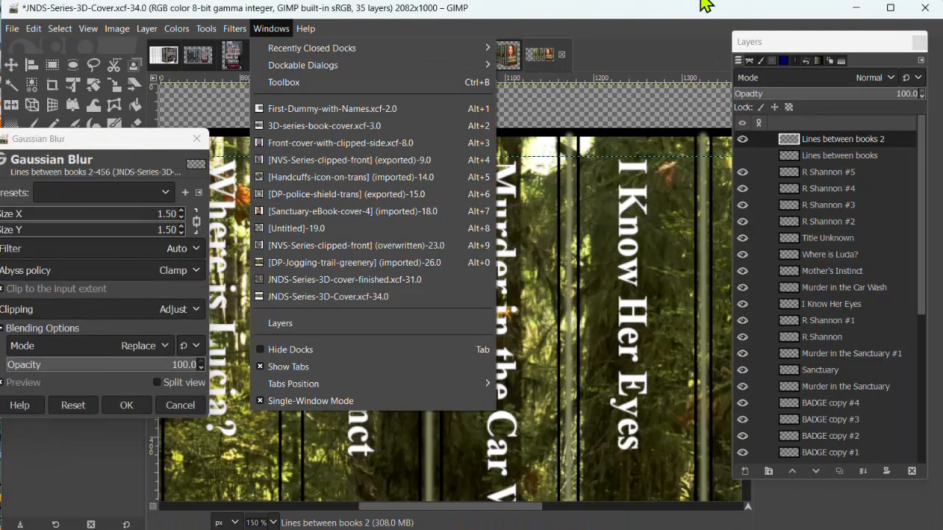
pyautogui.click(672, 35)
pyautogui.moveTo(143, 142); pyautogui.dragTo(179, 167)
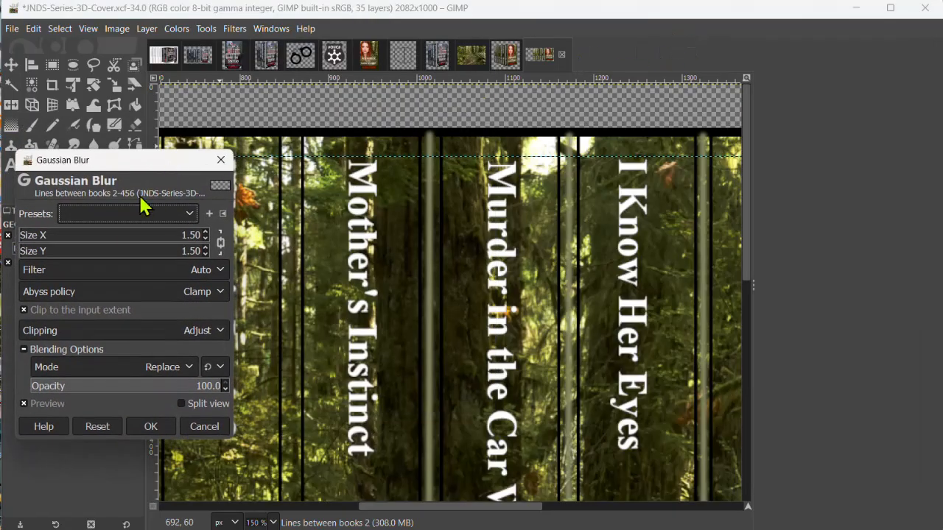
pyautogui.click(198, 235)
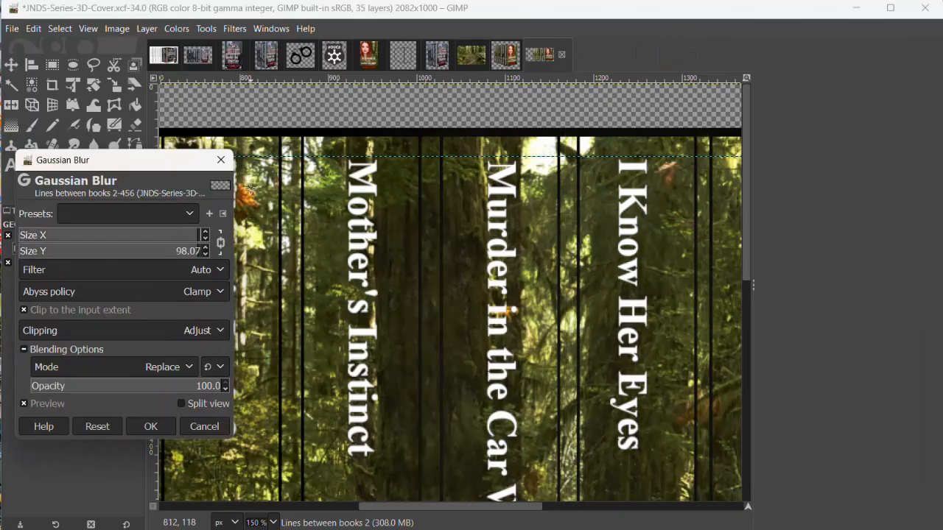
pyautogui.write('3.49')
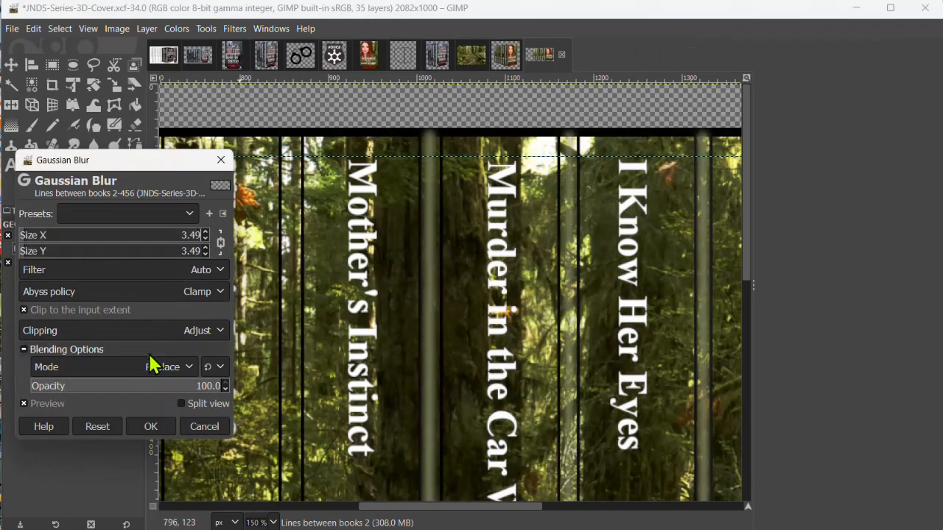
pyautogui.scroll(-2, 479, 252)
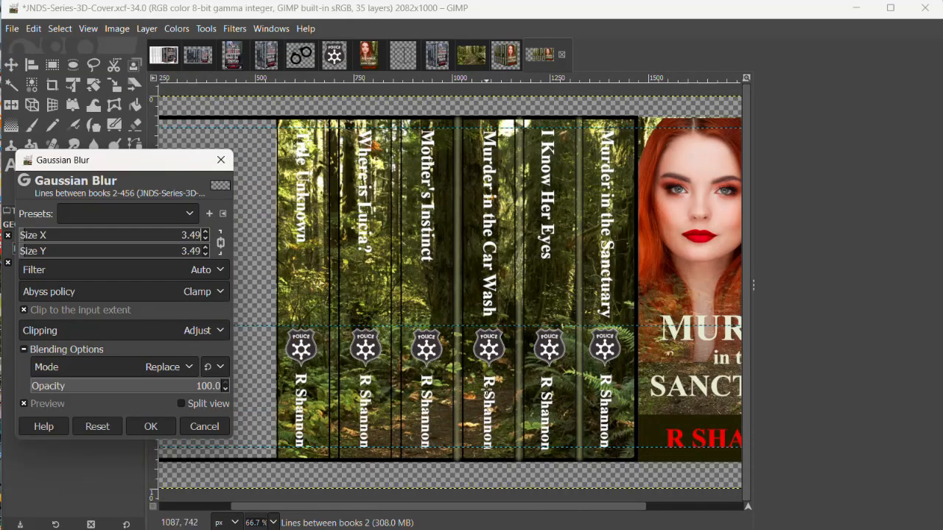
pyautogui.click(221, 160)
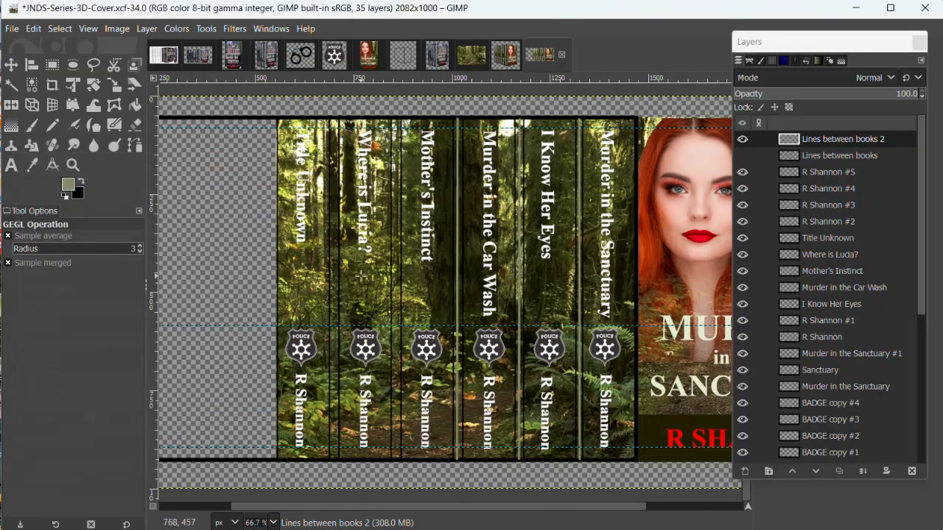
# Step: Hide the Lines between books 2 layer and show the original Lines between books layer instead
pyautogui.scroll(-1, 558, 279)
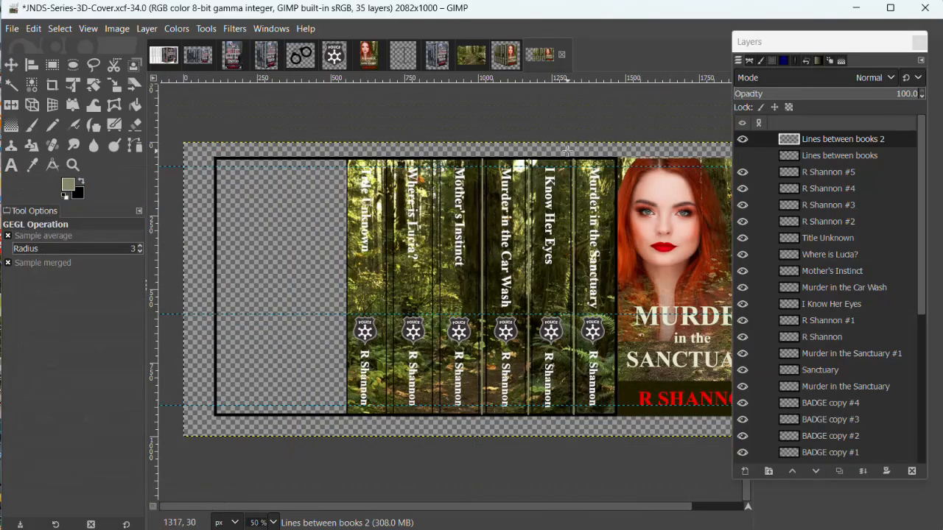
pyautogui.click(742, 138)
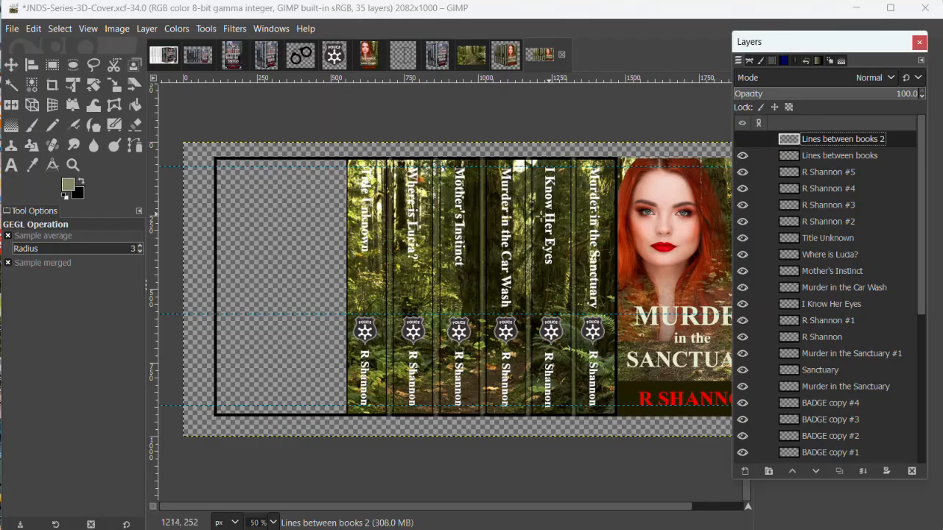
pyautogui.scroll(1, 531, 353)
pyautogui.scroll(1, 676, 314)
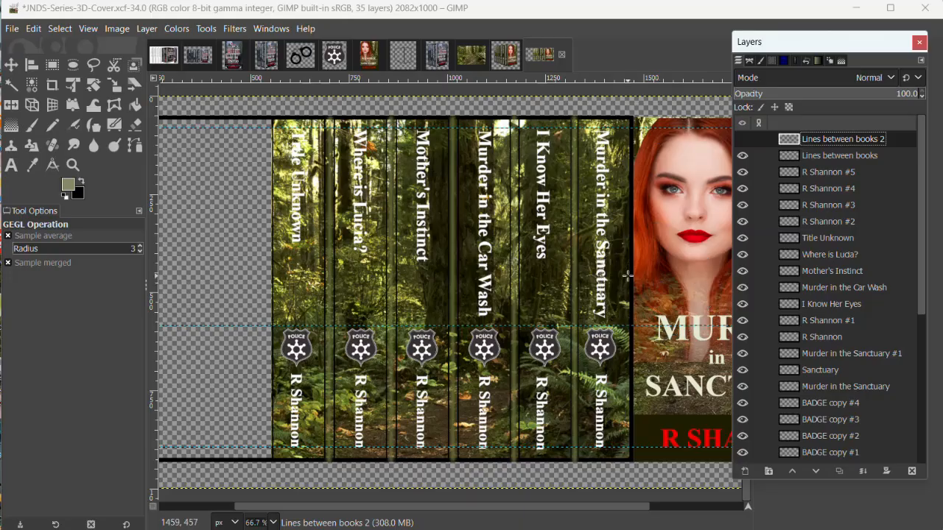
# Step: Examine the whole flat cover with its divider lines, and look at the untitled image holding the 3D box outline
pyautogui.moveTo(449, 507); pyautogui.dragTo(507, 511)
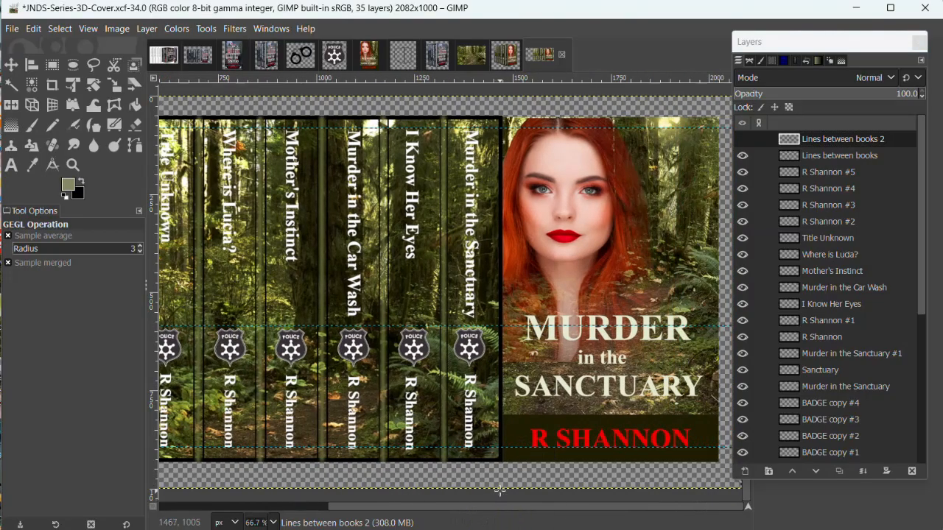
pyautogui.scroll(-1, 500, 491)
pyautogui.moveTo(514, 508); pyautogui.dragTo(456, 514)
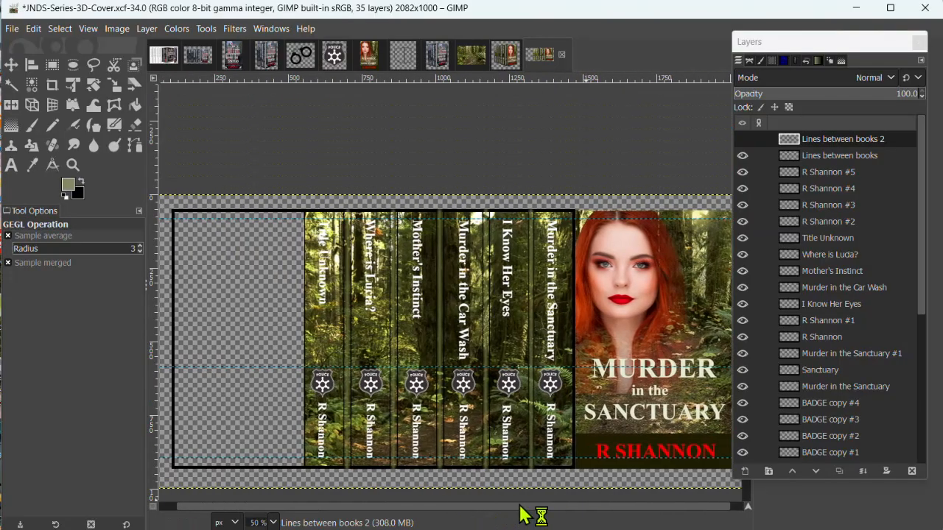
pyautogui.scroll(-1, 528, 176)
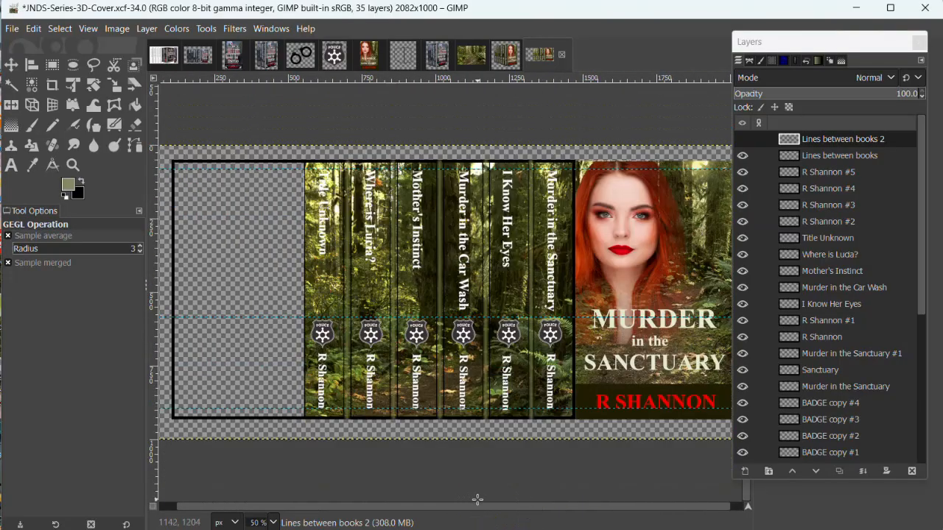
pyautogui.moveTo(488, 507); pyautogui.dragTo(502, 507)
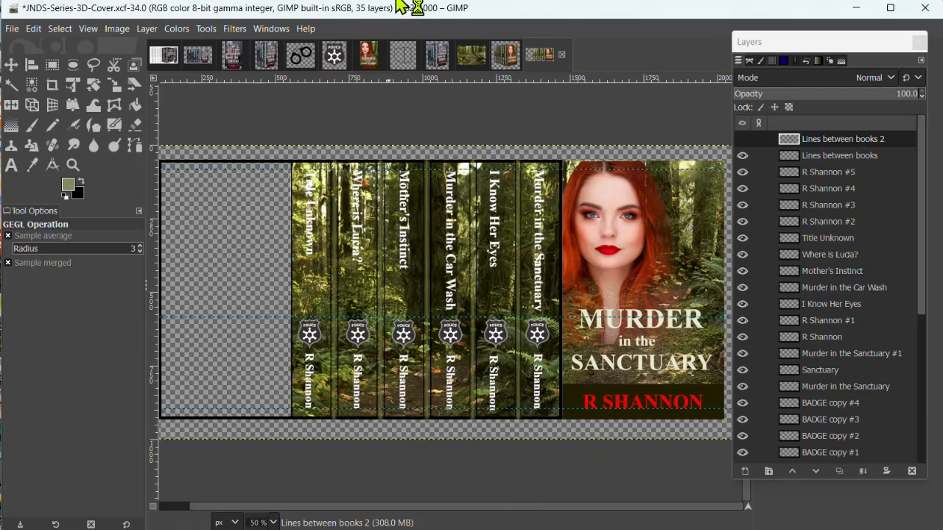
pyautogui.click(402, 59)
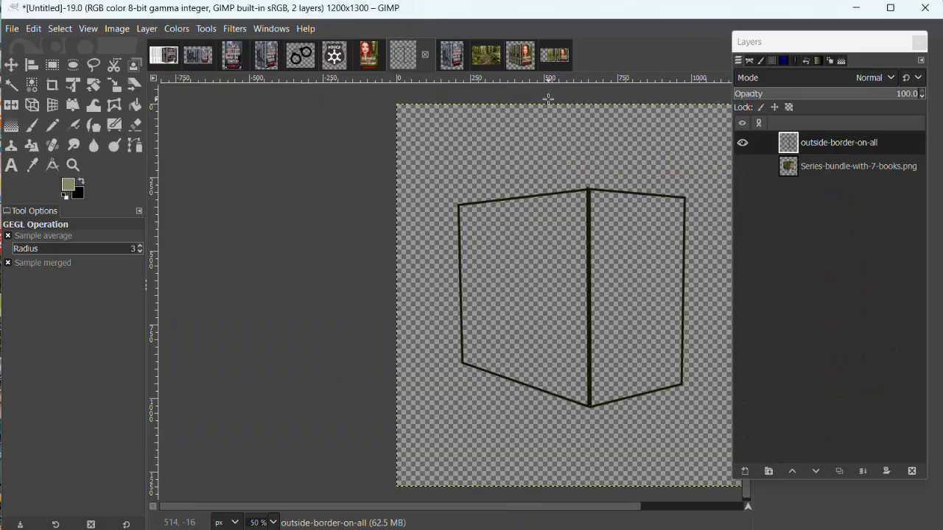
pyautogui.click(560, 57)
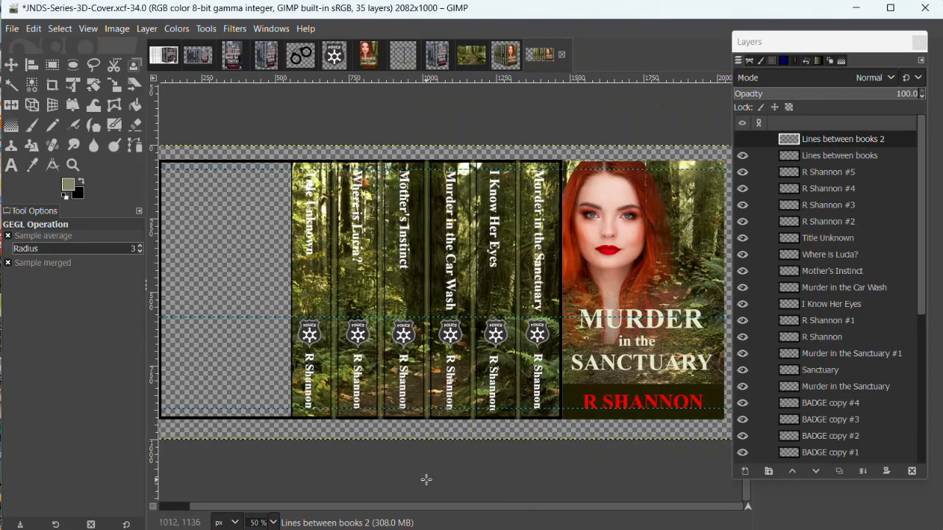
pyautogui.keyDown('ctrl'); pyautogui.scroll(1, 476, 252); pyautogui.keyUp('ctrl')
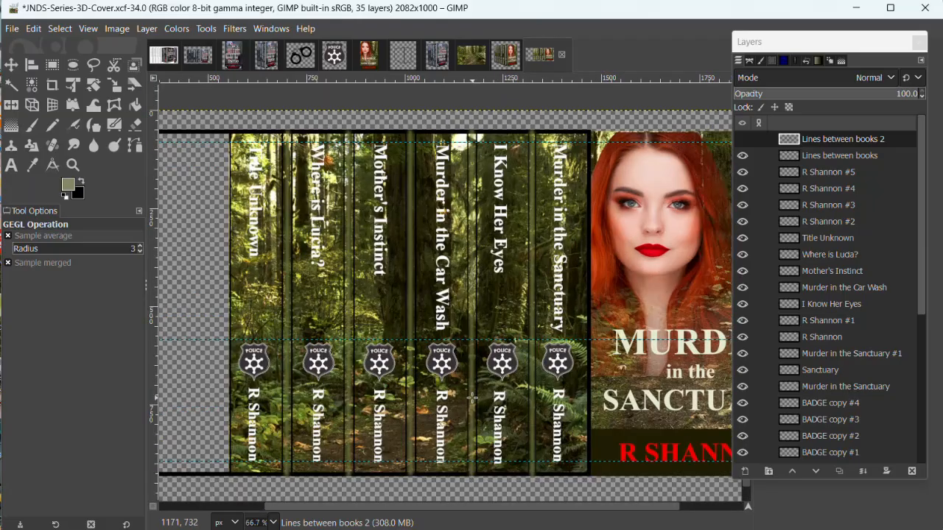
pyautogui.moveTo(423, 509); pyautogui.dragTo(470, 508)
pyautogui.keyDown('ctrl'); pyautogui.scroll(-1, 445, 484); pyautogui.keyUp('ctrl')
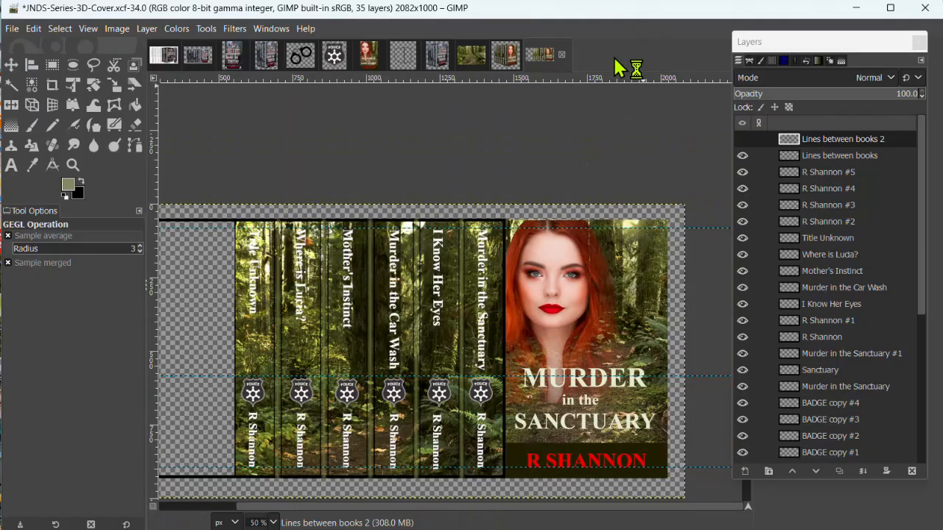
# Step: Remove the three horizontal guides crossing the flat cover with the Move tool
pyautogui.click(11, 65)
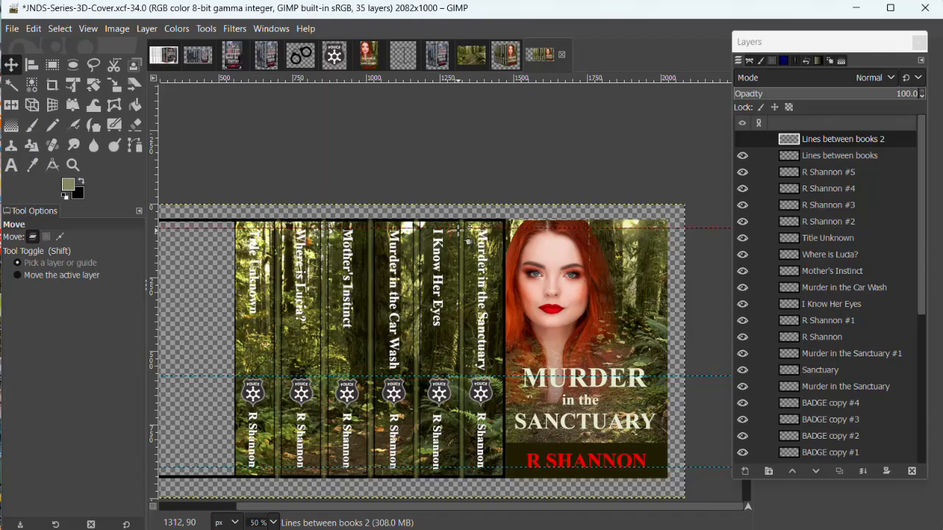
pyautogui.moveTo(460, 230); pyautogui.dragTo(461, 74)
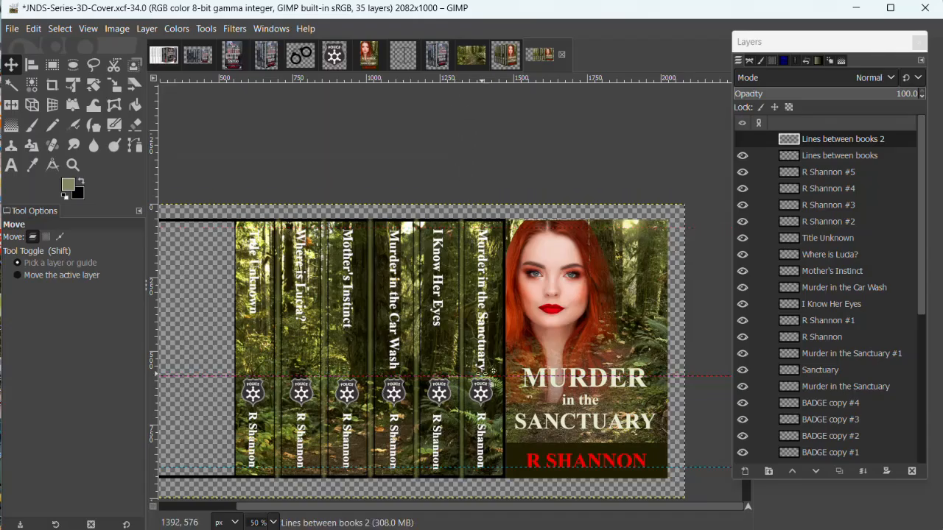
pyautogui.moveTo(485, 374); pyautogui.dragTo(508, 78)
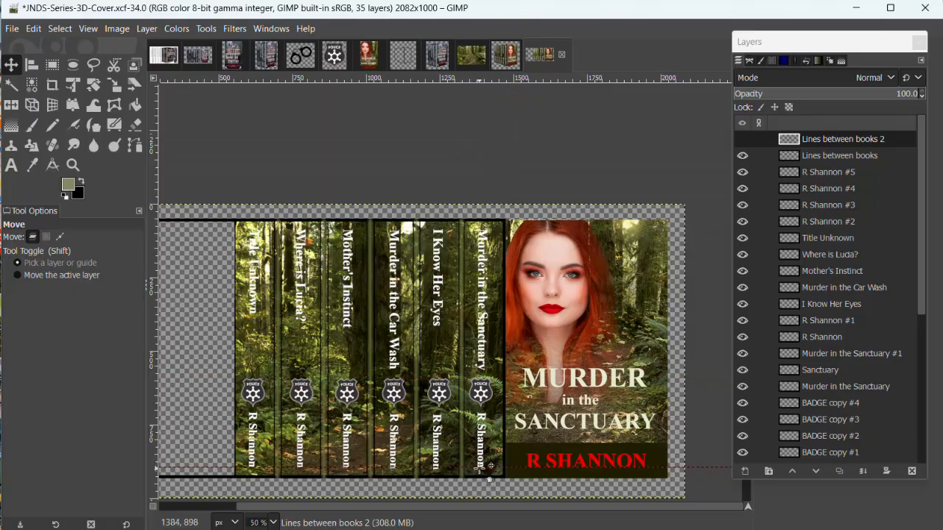
pyautogui.moveTo(489, 467); pyautogui.dragTo(522, 78)
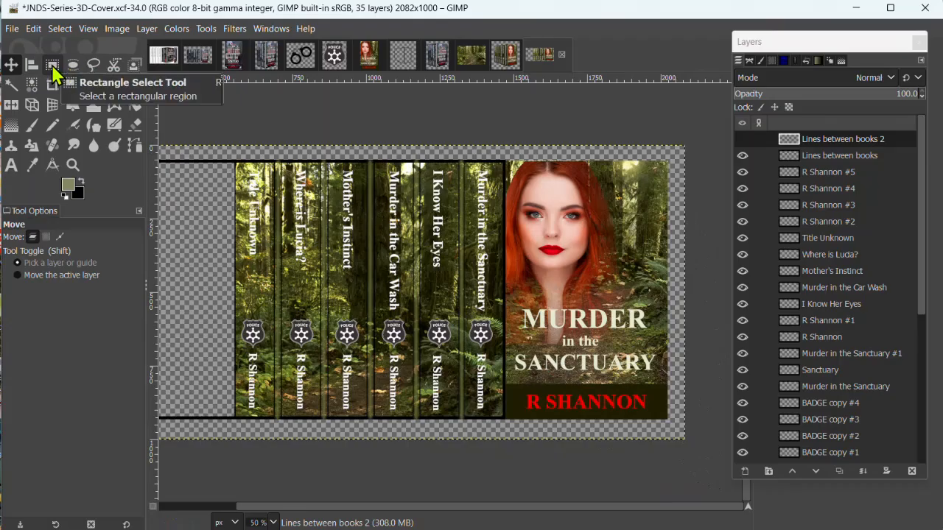
# Step: Select the front cover with a 554 × 880 px rectangle at position 1474, 52 and copy its visible content
pyautogui.click(52, 65)
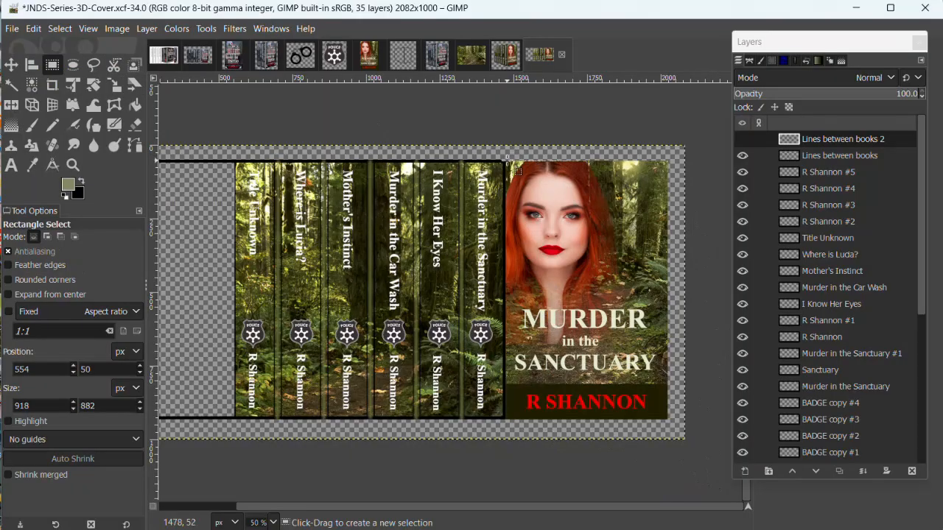
pyautogui.moveTo(506, 160); pyautogui.dragTo(670, 420)
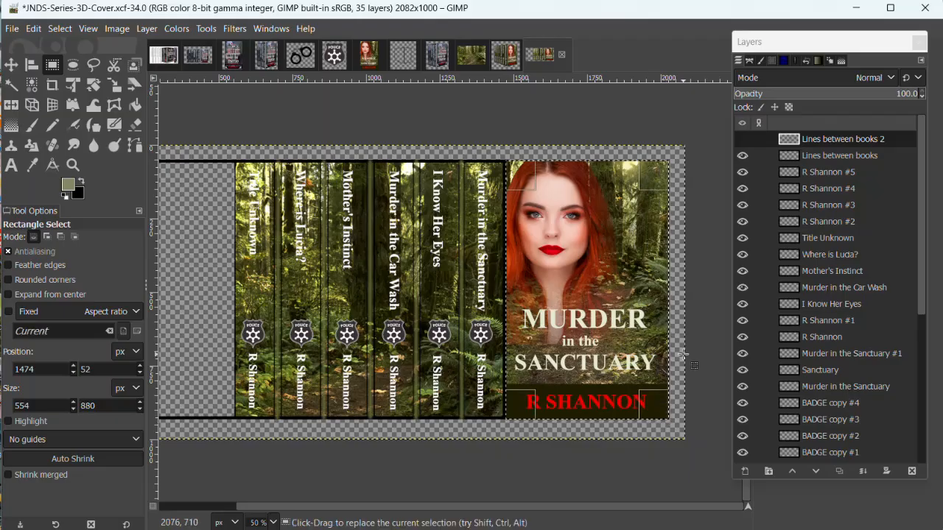
pyautogui.rightClick(587, 252)
pyautogui.moveTo(624, 284)
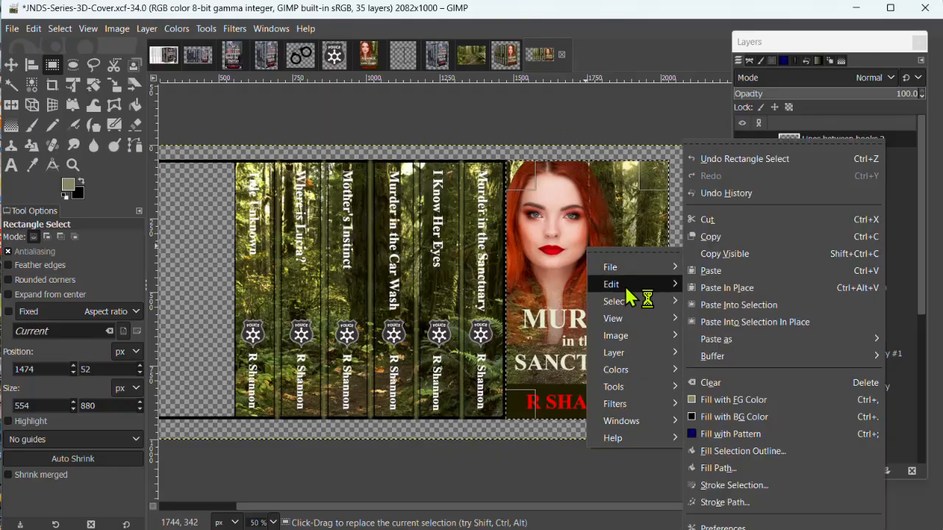
pyautogui.click(730, 253)
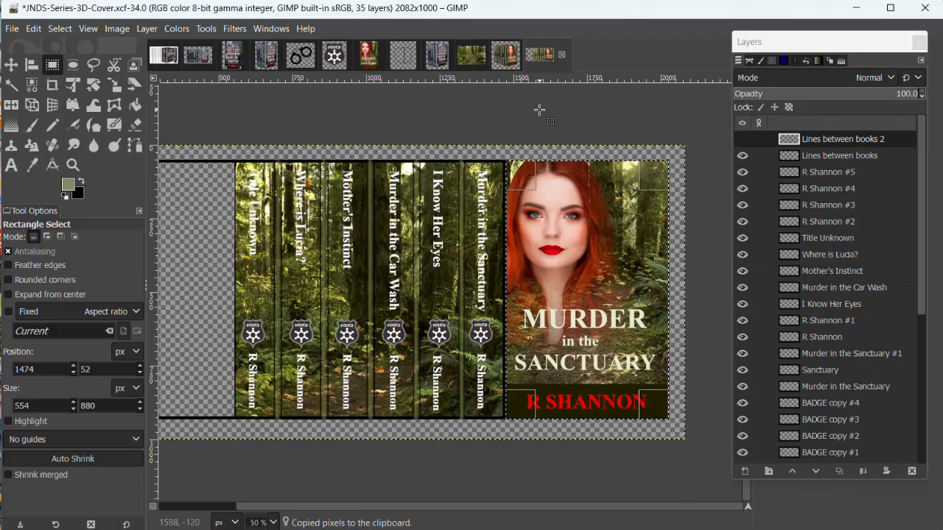
# Step: Switch to the untitled 1200x1300 box outline image and paste the copied front cover as a new layer
pyautogui.hotkey('ctrl', 'shift', 'v')
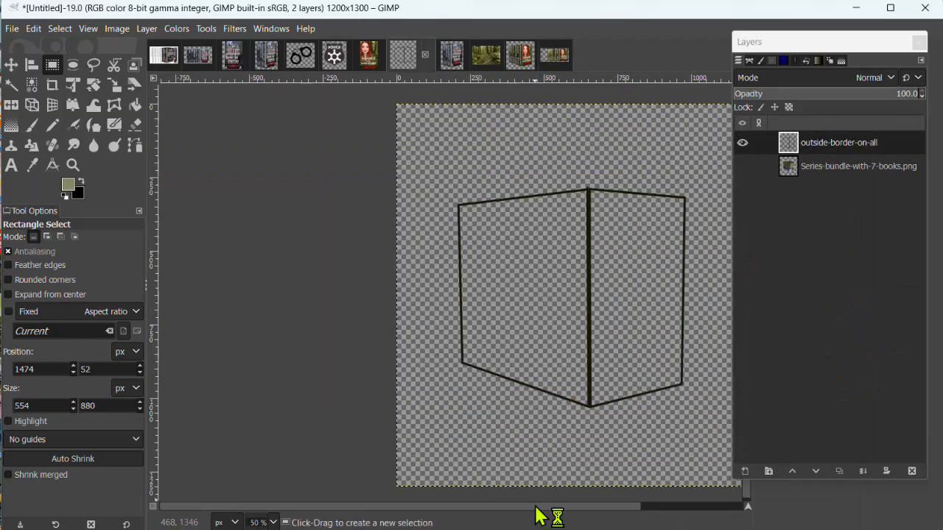
pyautogui.hotkey('shift', 'j')
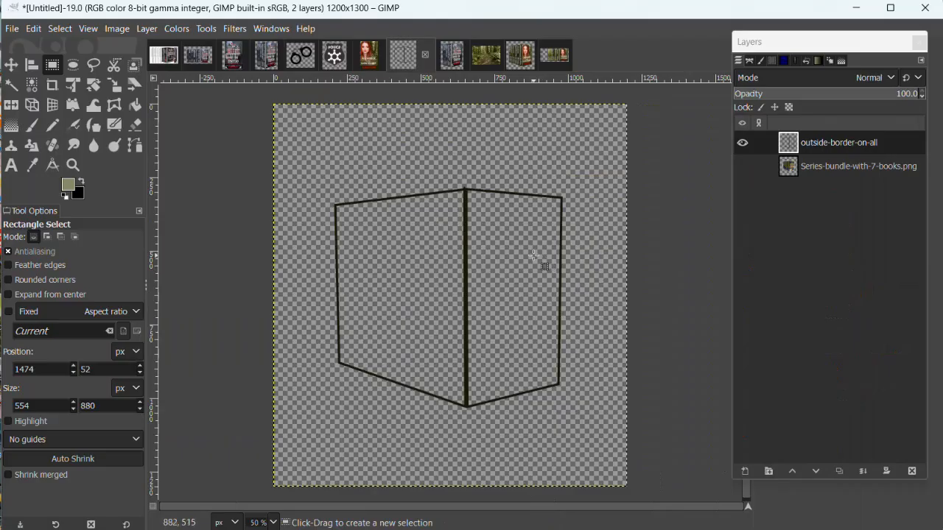
pyautogui.hotkey('ctrl', 'v')
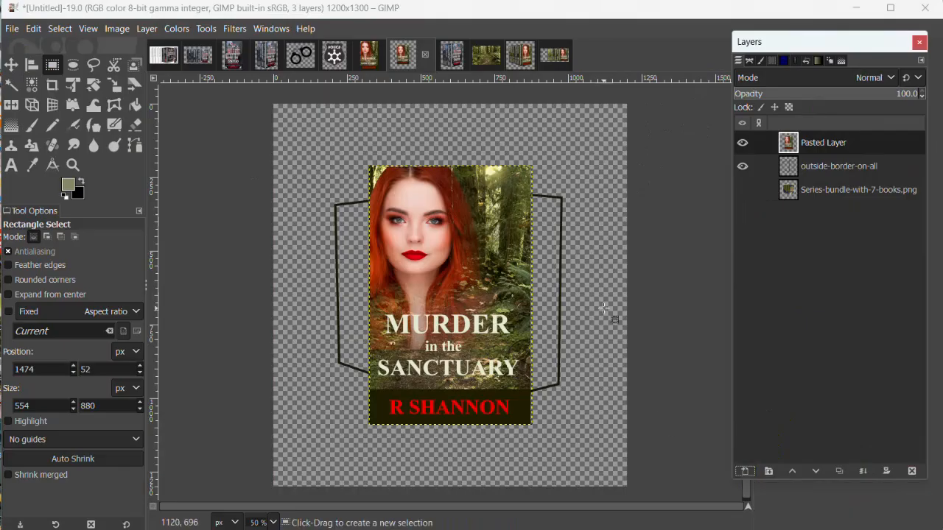
# Step: Scale the pasted front cover layer proportionally to 473 × 752 px, about the height of the box outline
pyautogui.hotkey('shift', 's')
pyautogui.click(461, 241)
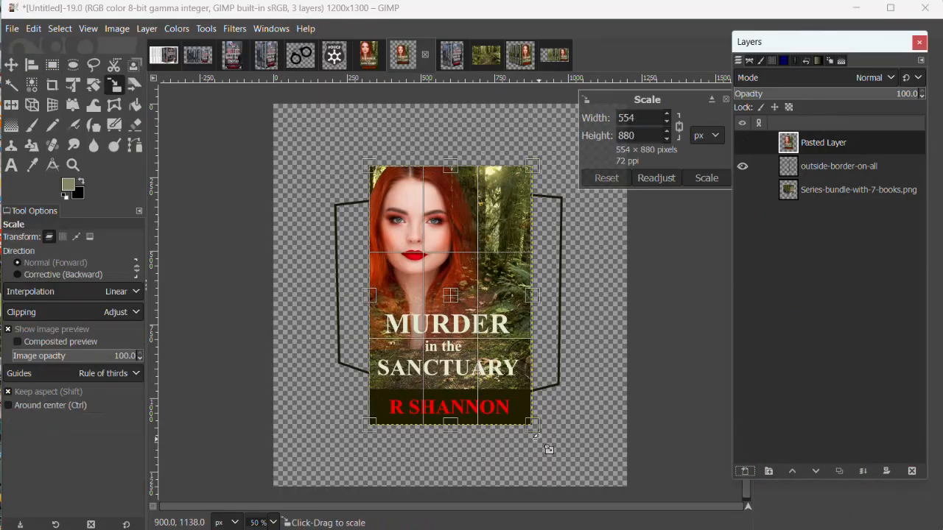
pyautogui.moveTo(548, 449); pyautogui.dragTo(526, 405)
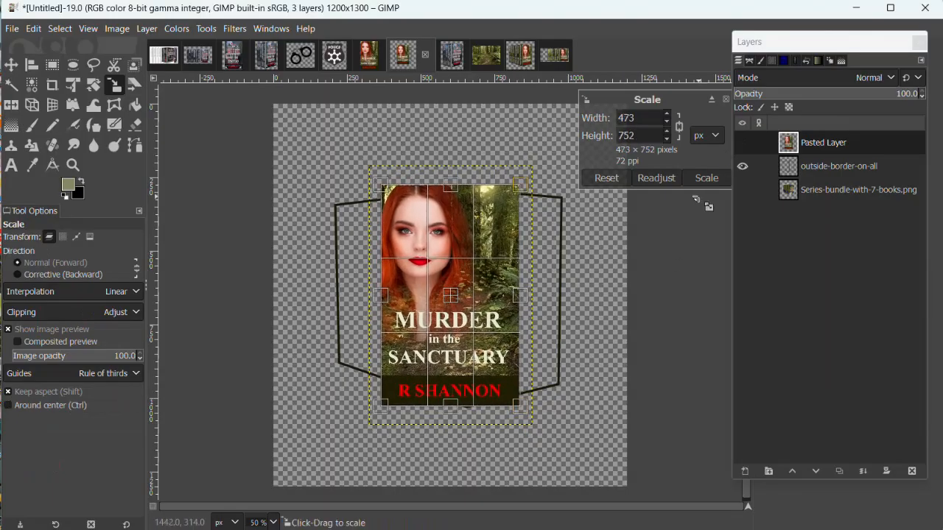
pyautogui.click(706, 179)
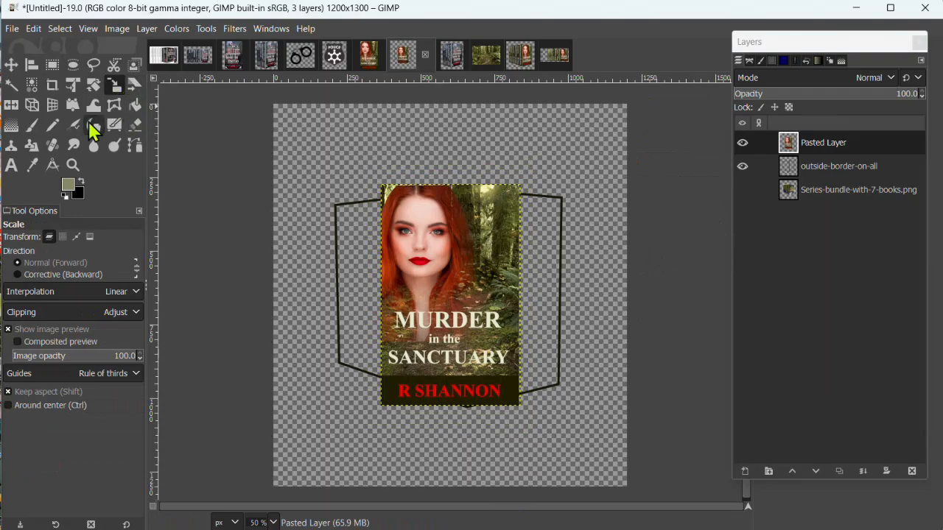
# Step: Distort the pasted front cover with the Perspective tool so its corners fit the right face of the box outline
pyautogui.click(33, 107)
pyautogui.click(488, 247)
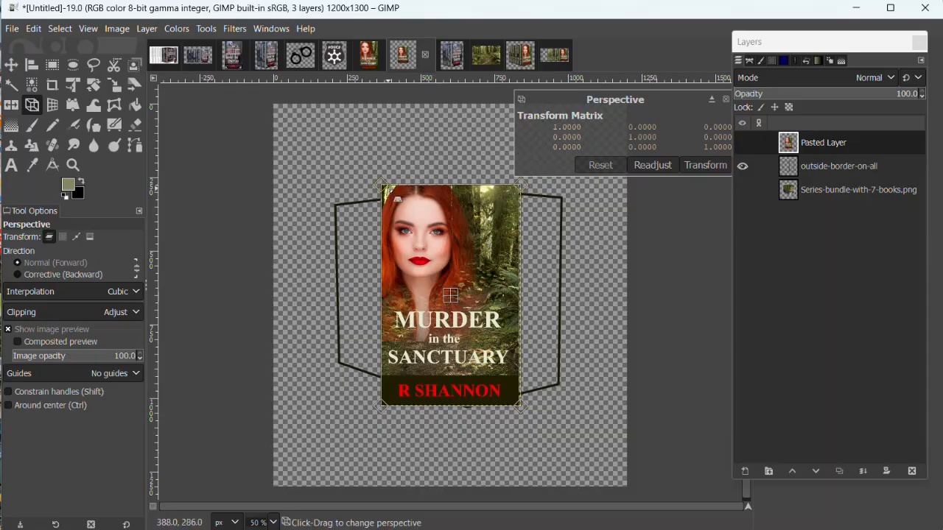
pyautogui.moveTo(381, 186); pyautogui.dragTo(465, 190)
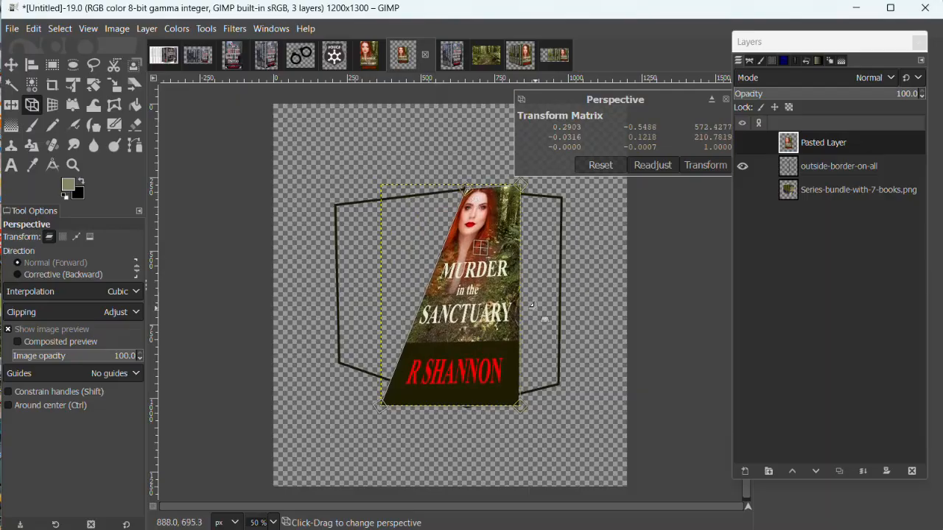
pyautogui.moveTo(381, 406); pyautogui.dragTo(560, 387)
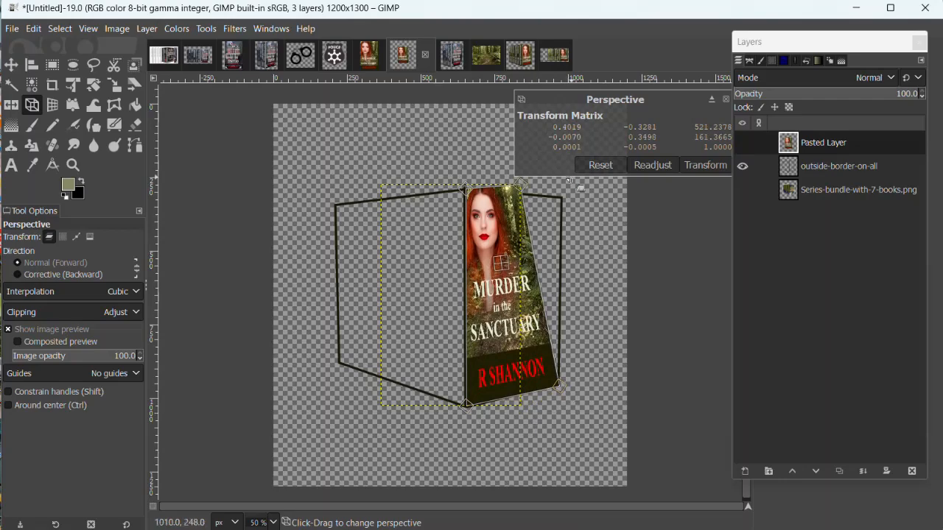
pyautogui.moveTo(531, 196); pyautogui.dragTo(575, 208)
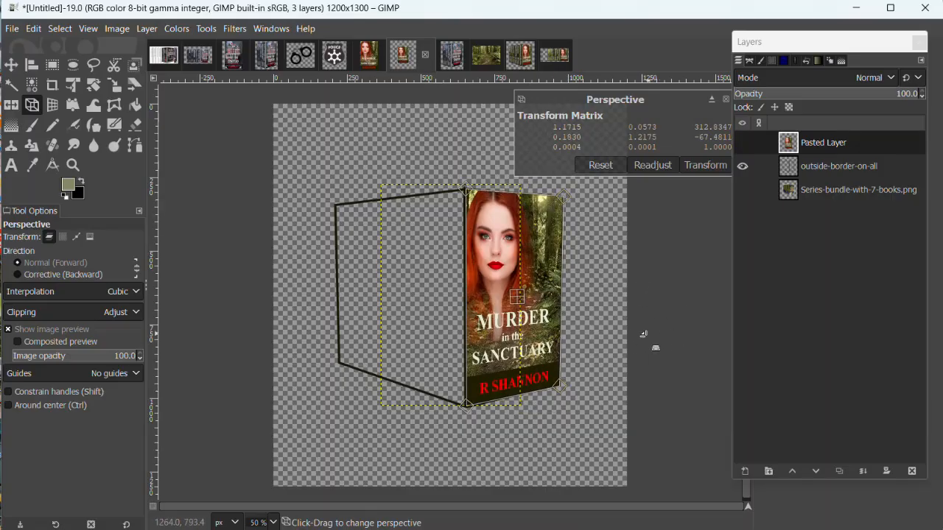
# Step: Fine-tune the front cover's lower-left corner against the box's central edge and apply the perspective transform
pyautogui.scroll(3, 639, 367)
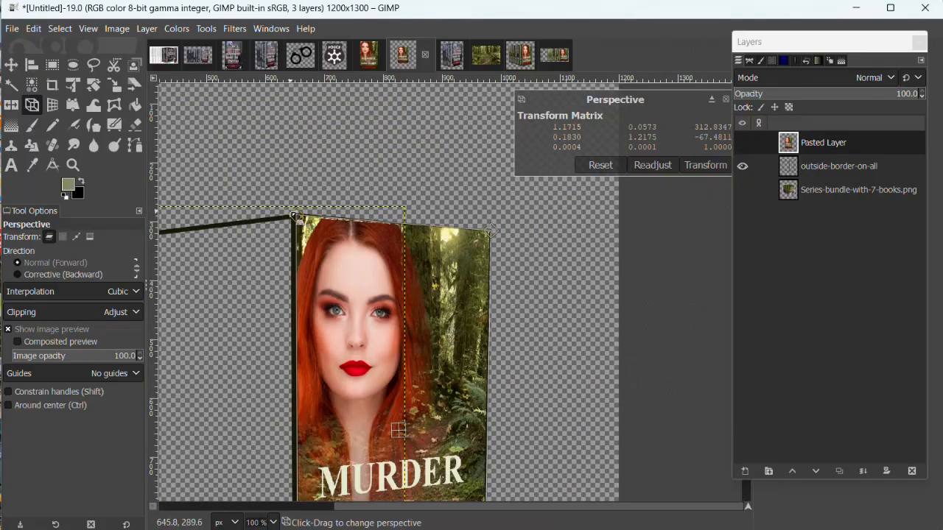
pyautogui.scroll(-7, 515, 274)
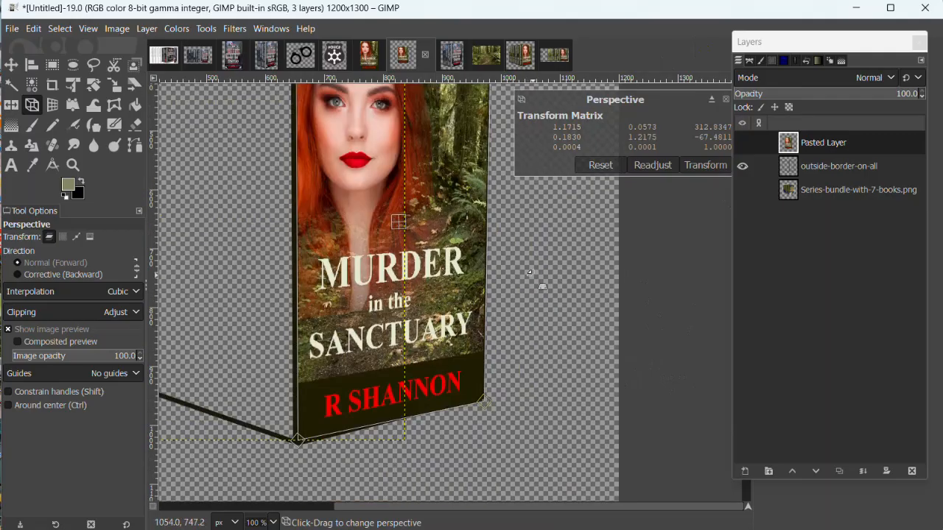
pyautogui.moveTo(301, 338); pyautogui.dragTo(294, 342)
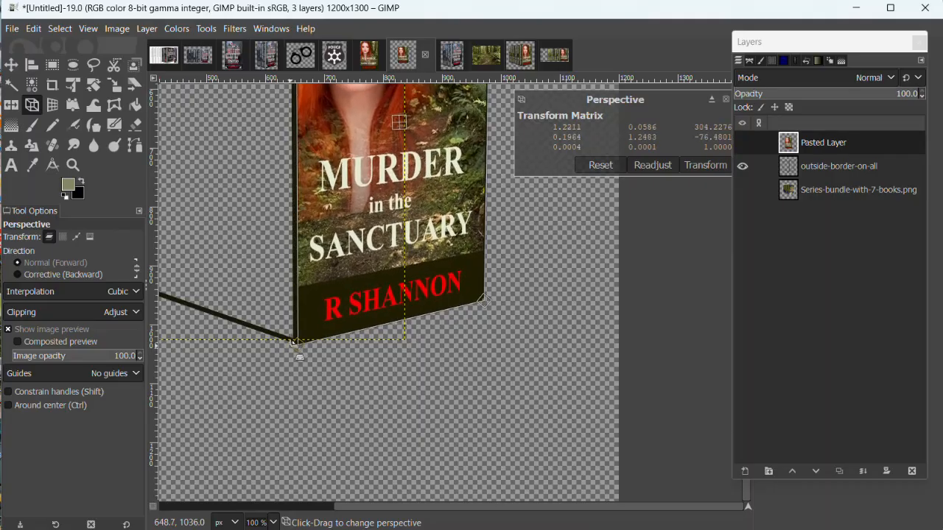
pyautogui.scroll(5, 420, 315)
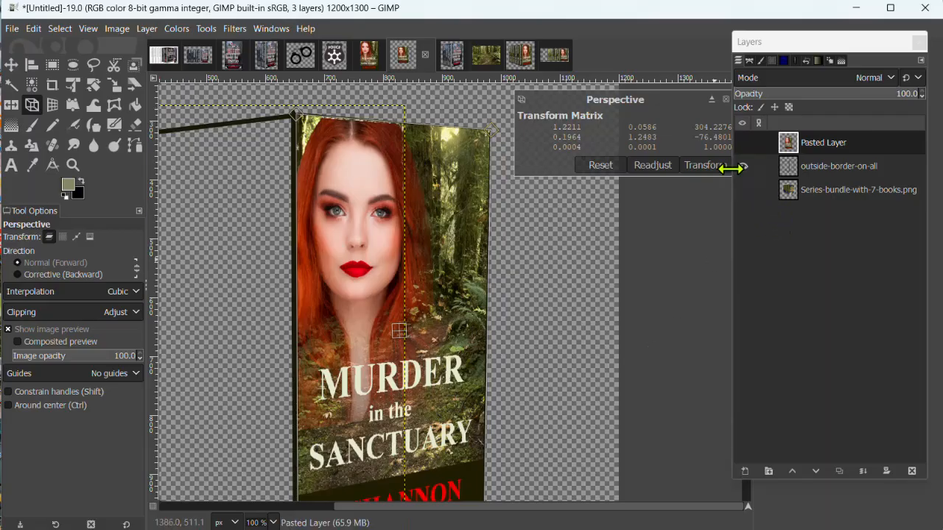
pyautogui.click(704, 165)
pyautogui.scroll(-2, 660, 318)
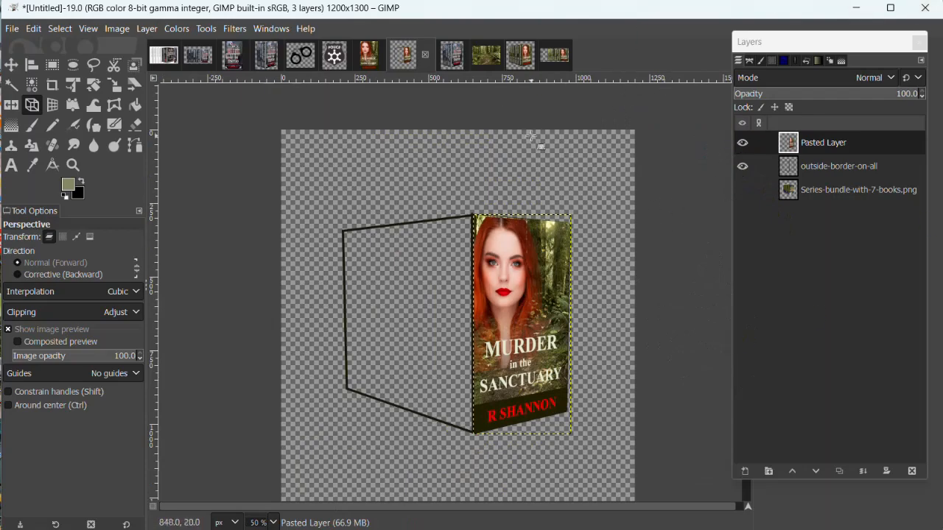
# Step: Switch to the JNDS-Series-3D-Cover.xcf image and select the six spines with a 922 × 854 px rectangle at position 550, 62
pyautogui.click(556, 58)
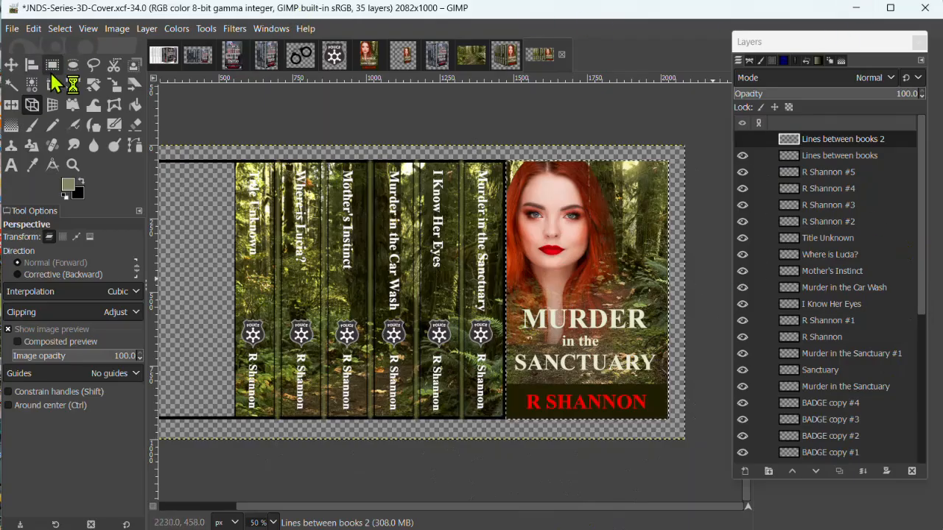
pyautogui.click(53, 67)
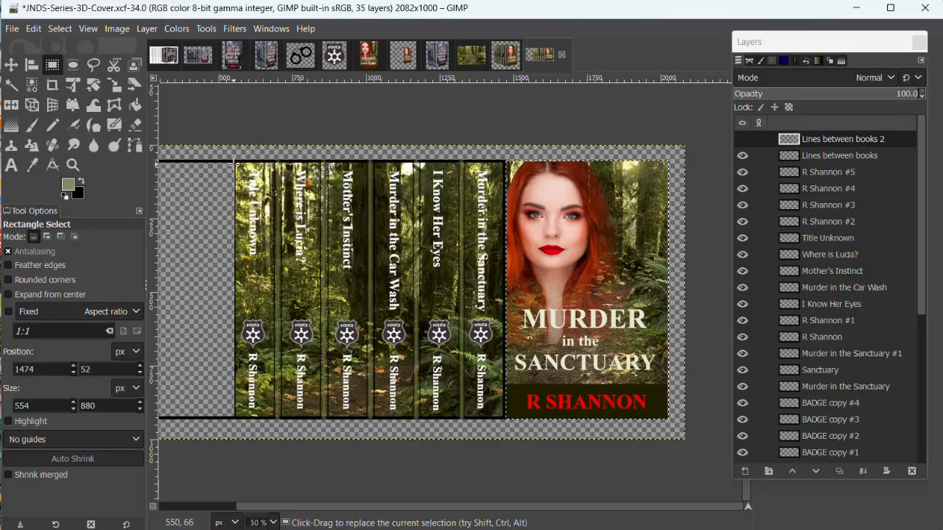
pyautogui.moveTo(234, 164); pyautogui.dragTo(505, 415)
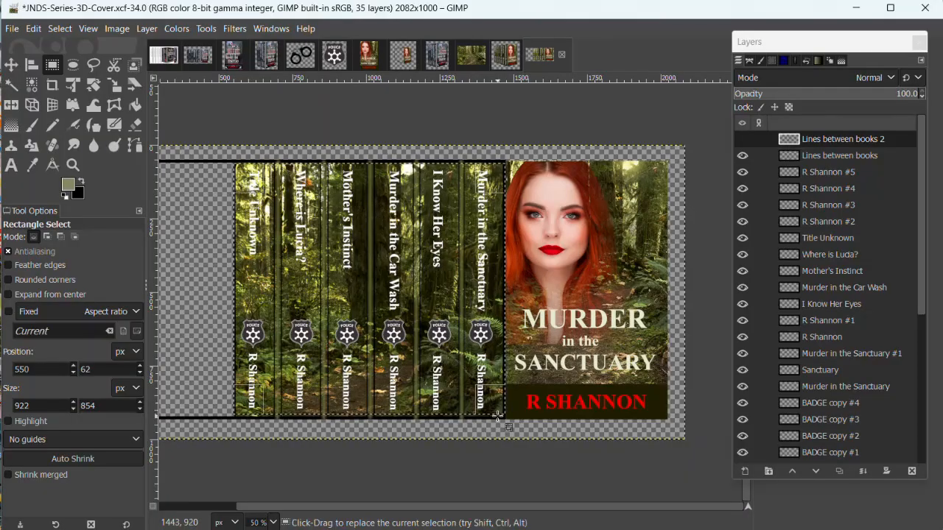
# Step: Extend the upper and lower edges of the spine selection to make it 922 × 866 px at position 550, 58
pyautogui.keyDown('ctrl'); pyautogui.scroll(2, 442, 342); pyautogui.keyUp('ctrl')
pyautogui.scroll(5, 427, 313)
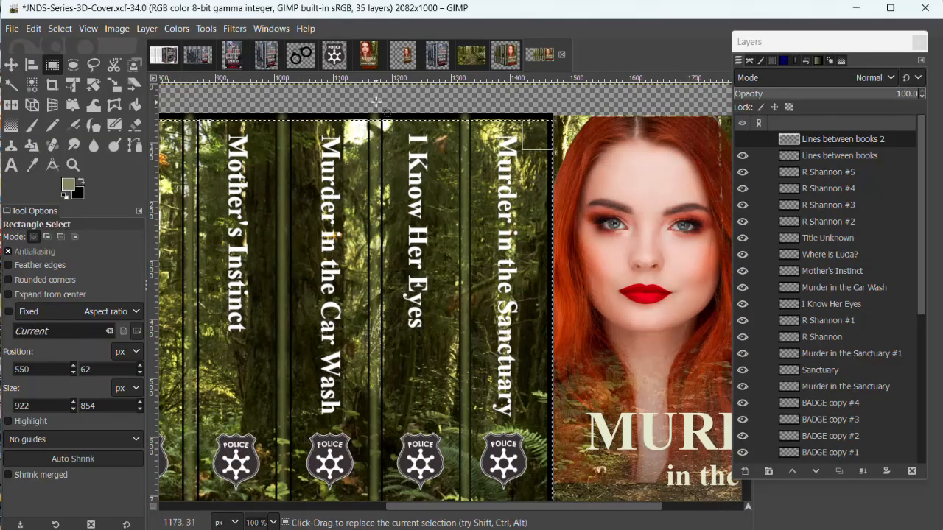
pyautogui.moveTo(368, 120); pyautogui.dragTo(371, 120)
pyautogui.scroll(-5, 379, 295)
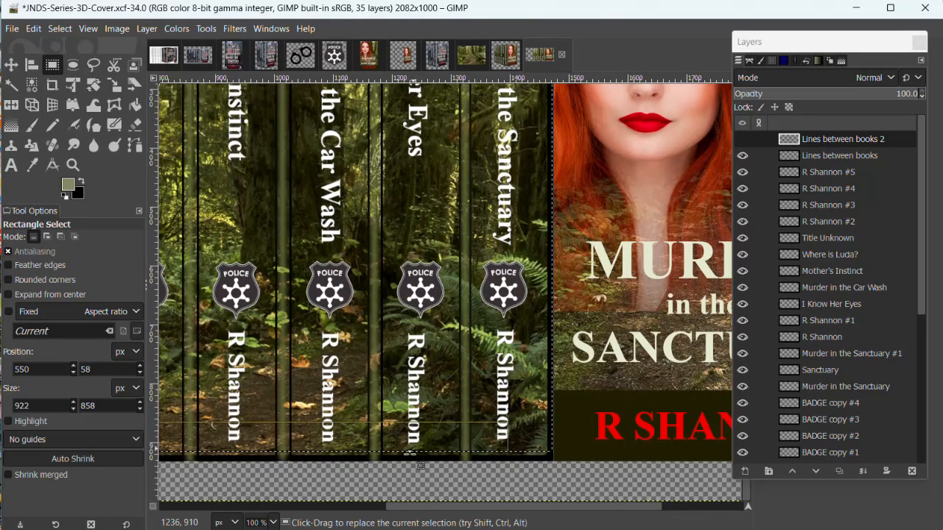
pyautogui.moveTo(383, 457); pyautogui.dragTo(381, 456)
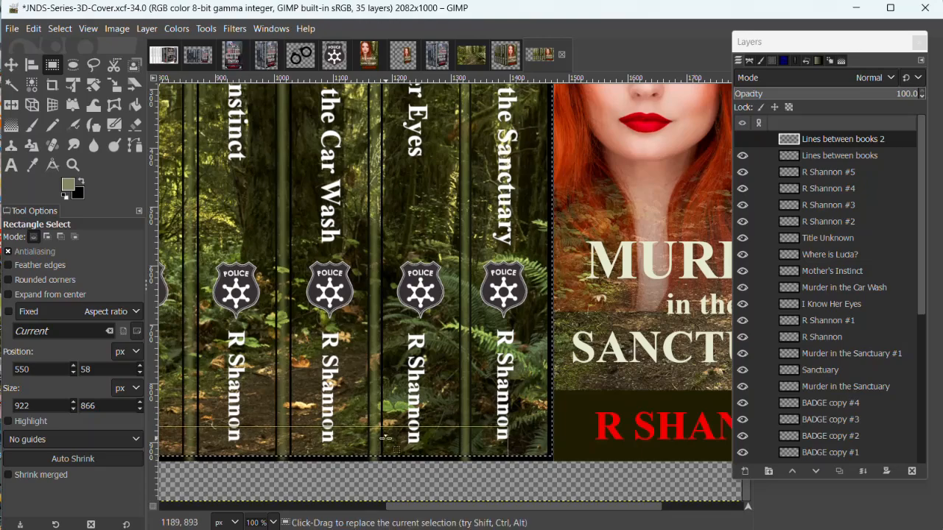
pyautogui.press('ctrl')
pyautogui.keyDown('ctrl'); pyautogui.scroll(-2, 429, 356); pyautogui.keyUp('ctrl')
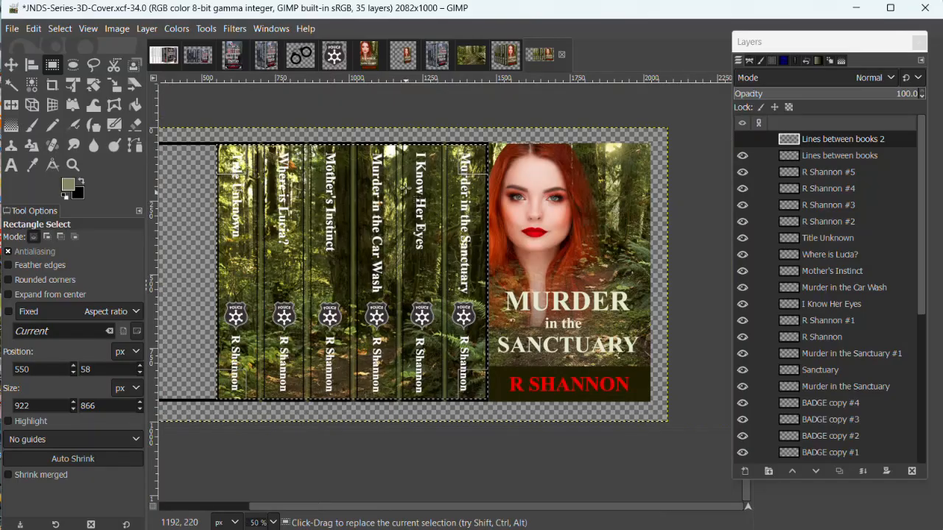
# Step: Copy the visible content of the spine selection and paste it as a new layer in the untitled 1200x1300 box outline image
pyautogui.rightClick(356, 230)
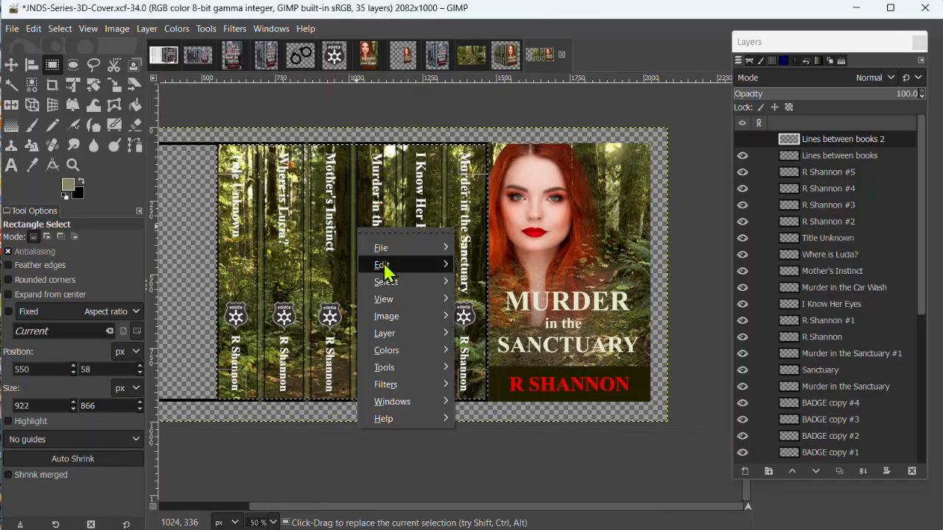
pyautogui.moveTo(385, 268)
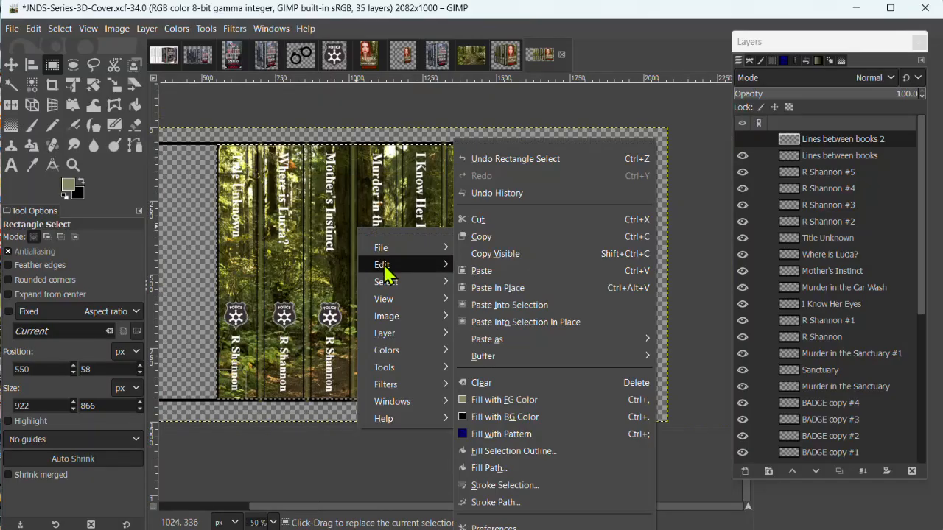
pyautogui.click(470, 253)
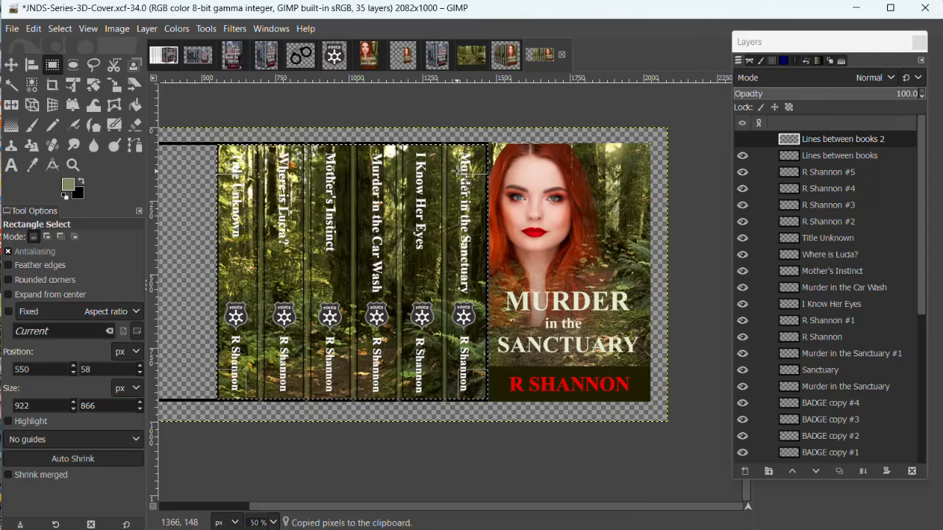
pyautogui.click(410, 65)
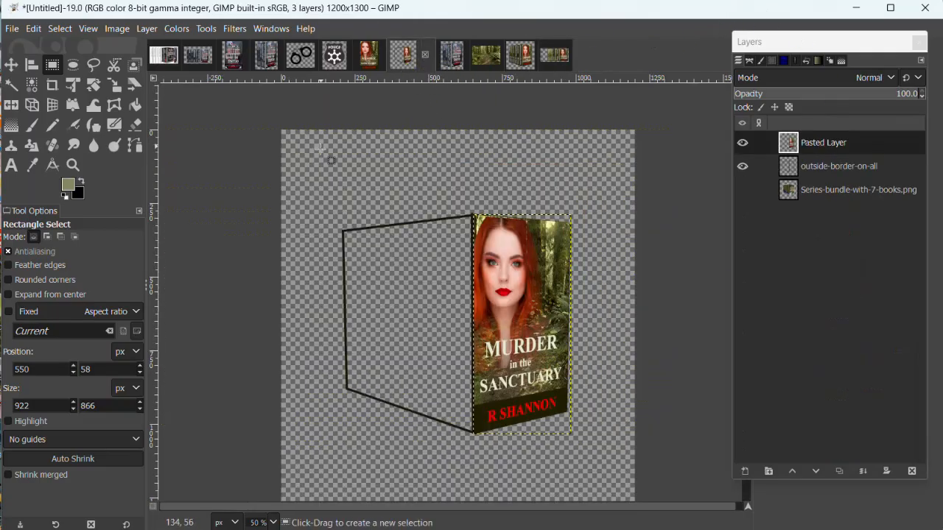
pyautogui.hotkey('ctrl', 'v')
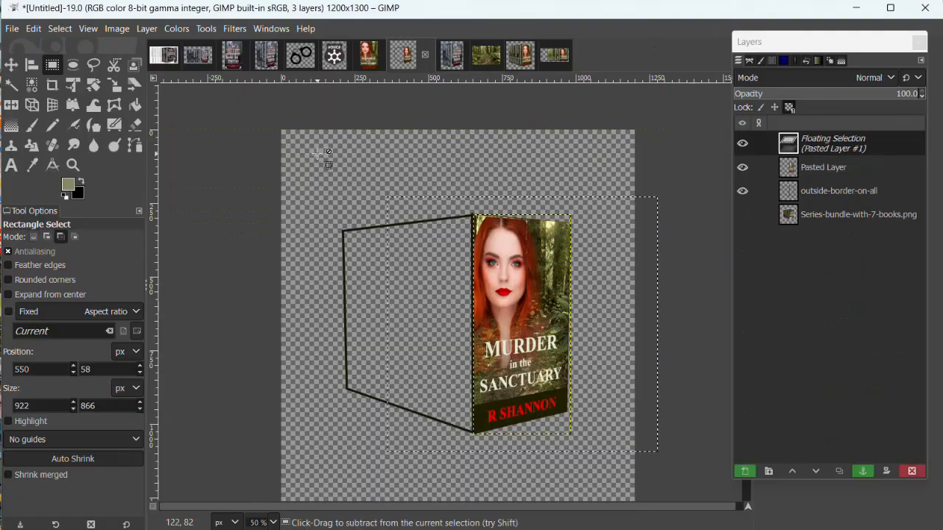
pyautogui.click(745, 473)
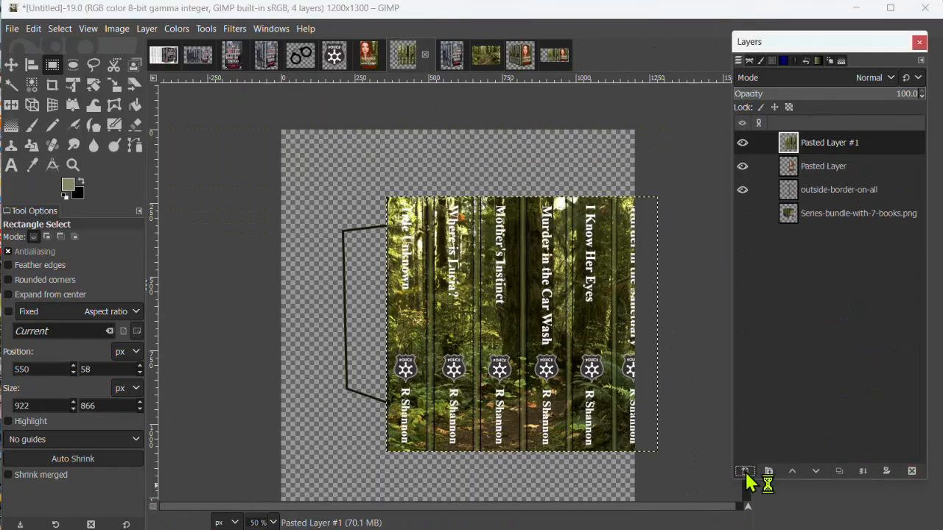
# Step: Scale the pasted spines layer proportionally to 790 × 742 px and move it to the left side of the front cover
pyautogui.hotkey('shift', 's')
pyautogui.click(537, 87)
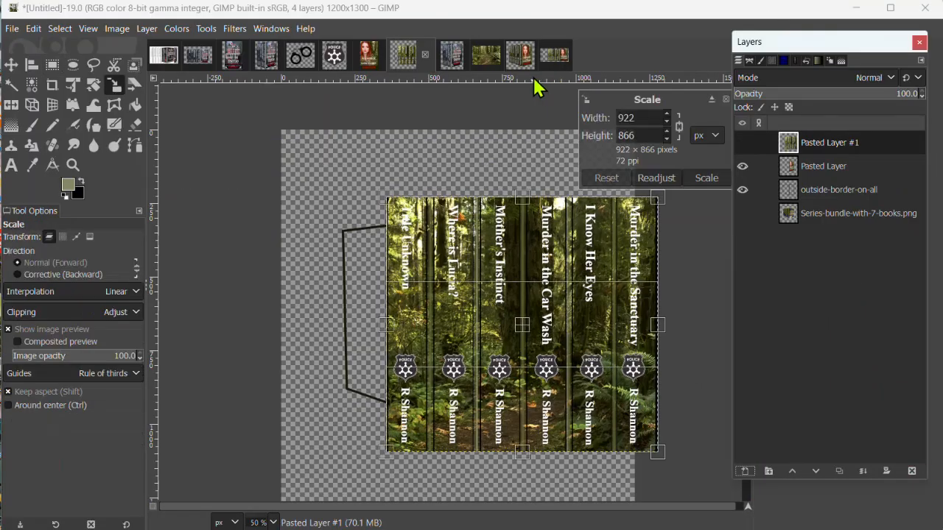
pyautogui.moveTo(689, 447); pyautogui.dragTo(639, 426)
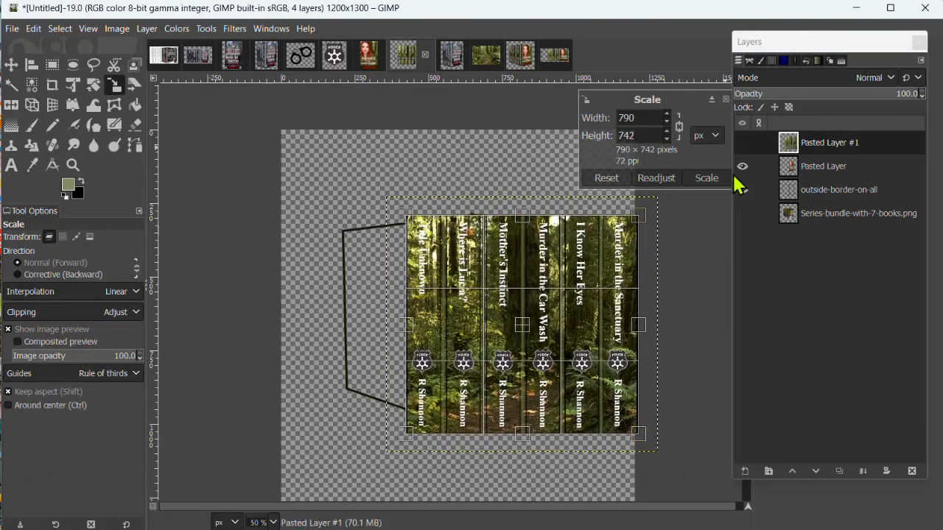
pyautogui.click(709, 179)
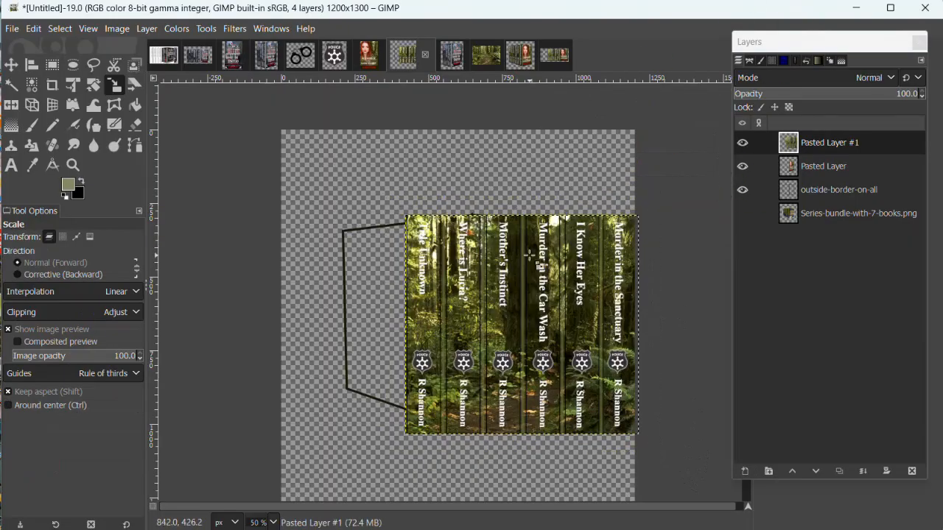
pyautogui.press('m')
pyautogui.moveTo(506, 322); pyautogui.dragTo(342, 328)
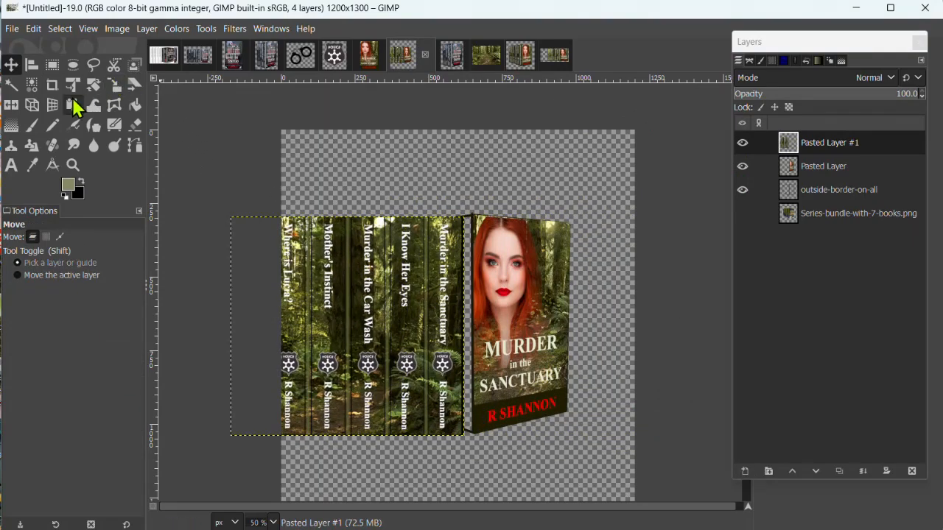
# Step: Distort the spines layer with the Perspective tool so its four corners fit the left face of the box outline
pyautogui.click(32, 110)
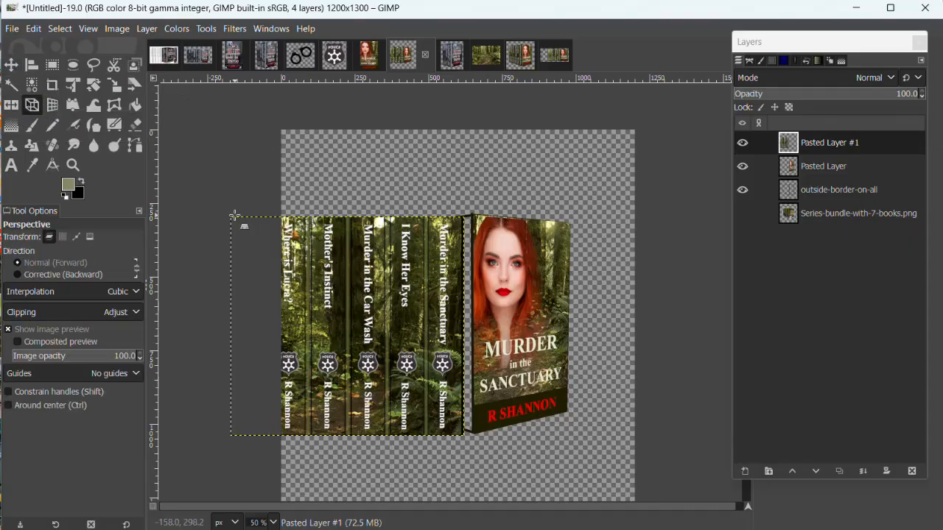
pyautogui.click(387, 260)
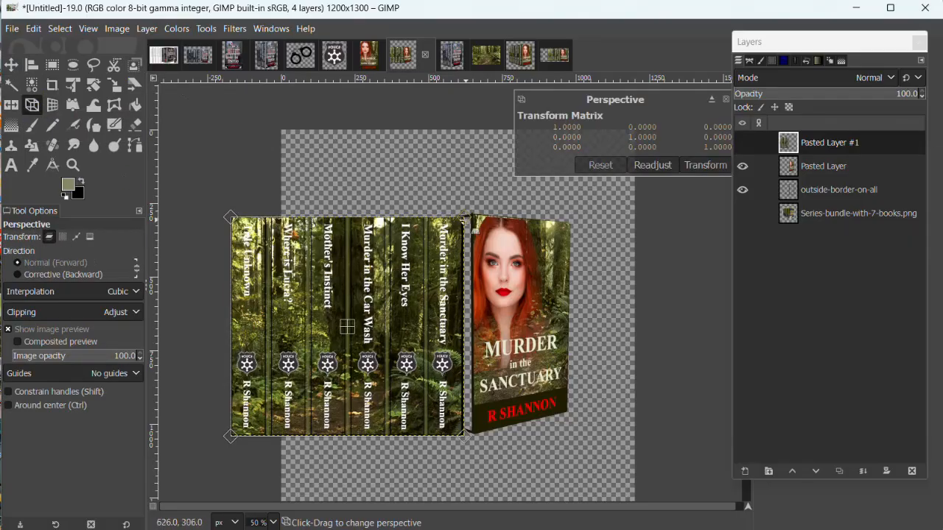
pyautogui.moveTo(464, 218); pyautogui.dragTo(464, 215)
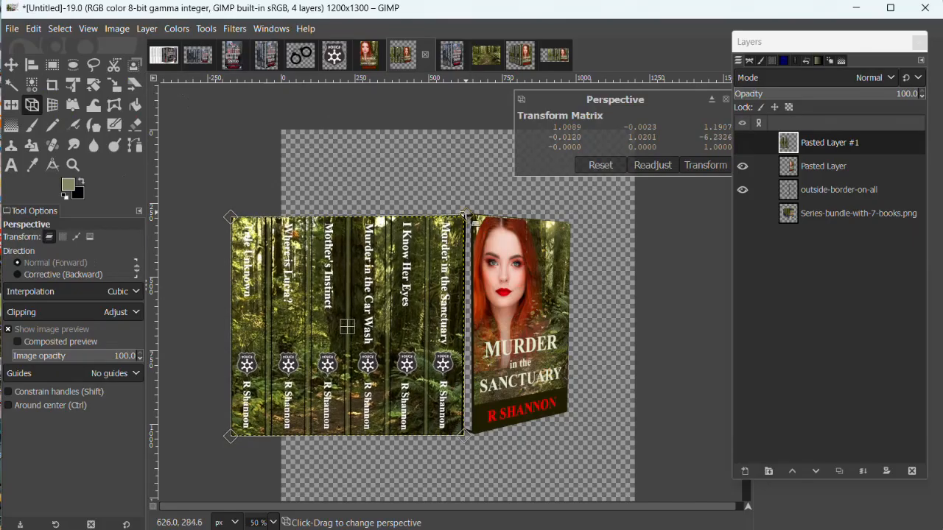
pyautogui.moveTo(465, 436); pyautogui.dragTo(468, 432)
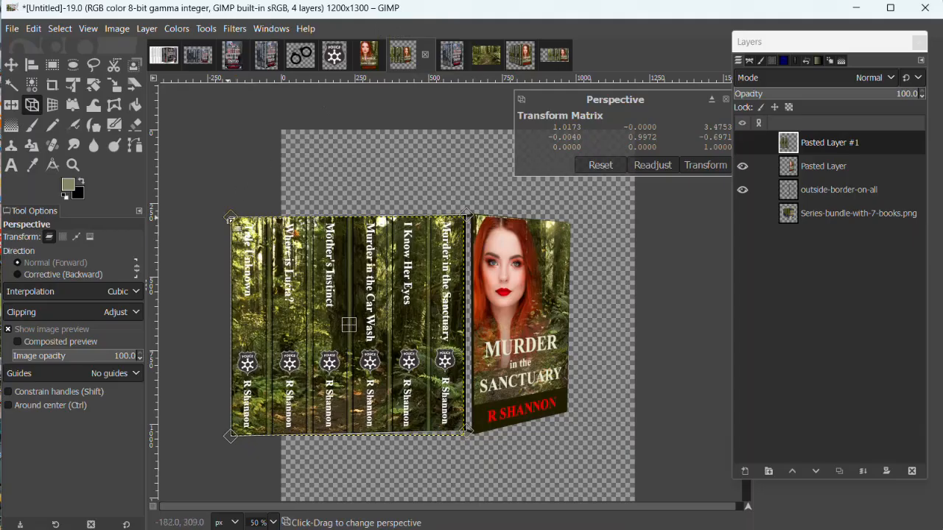
pyautogui.moveTo(230, 216); pyautogui.dragTo(340, 228)
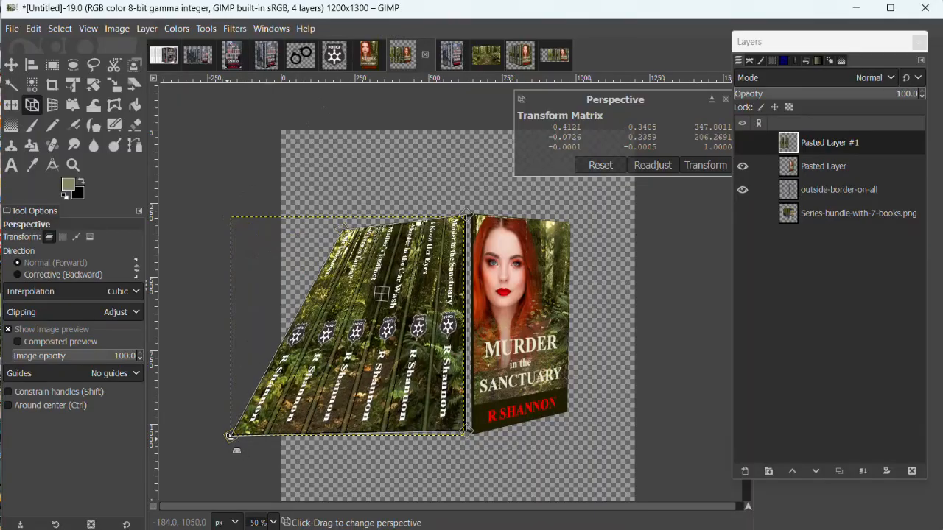
pyautogui.moveTo(229, 435); pyautogui.dragTo(343, 395)
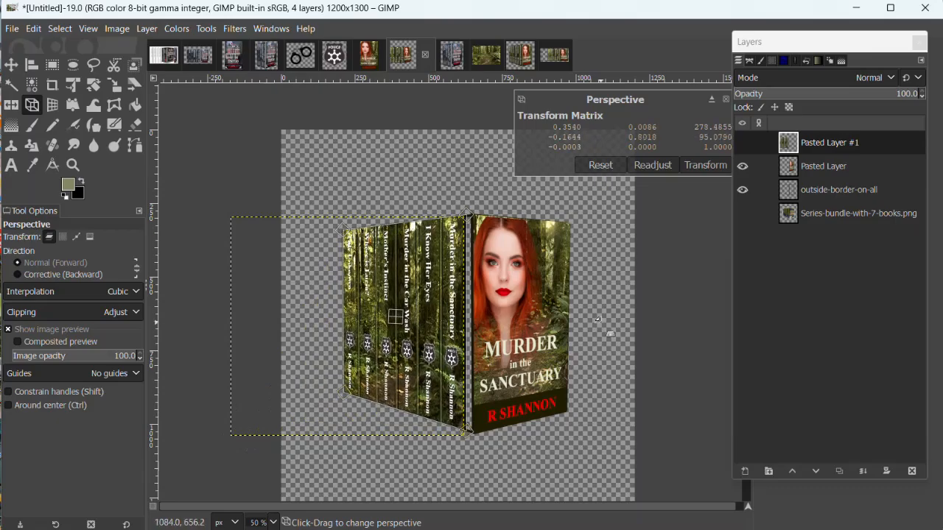
# Step: Refine the upper and lower corners of the spines layer beside the front cover to fit the box outline
pyautogui.scroll(3, 598, 321)
pyautogui.scroll(7, 334, 252)
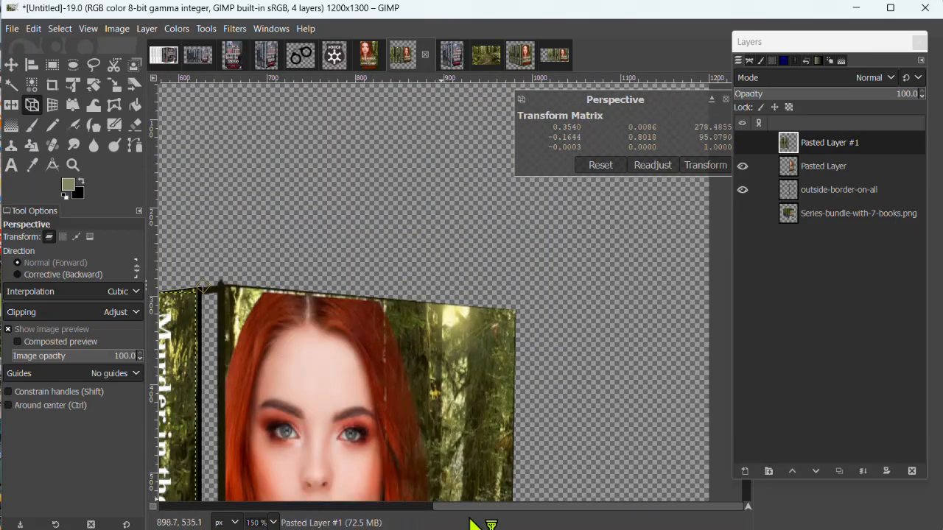
pyautogui.moveTo(508, 508); pyautogui.dragTo(412, 508)
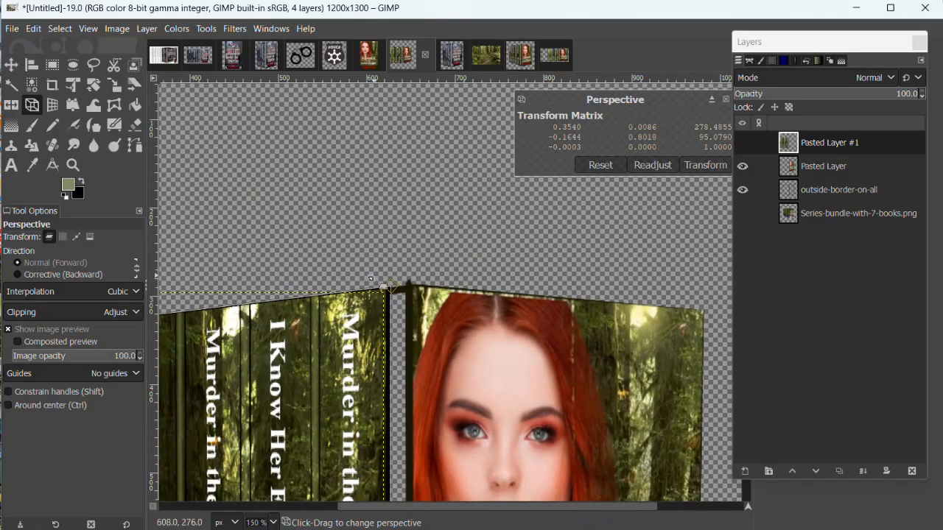
pyautogui.moveTo(391, 291); pyautogui.dragTo(398, 260)
pyautogui.scroll(-10, 393, 383)
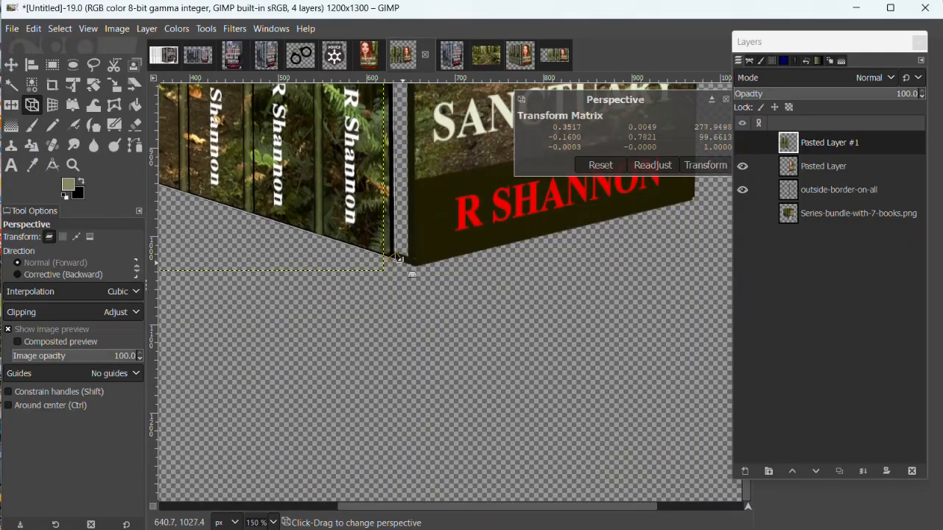
pyautogui.scroll(10, 398, 256)
pyautogui.scroll(-3, 417, 259)
pyautogui.moveTo(396, 257); pyautogui.dragTo(391, 254)
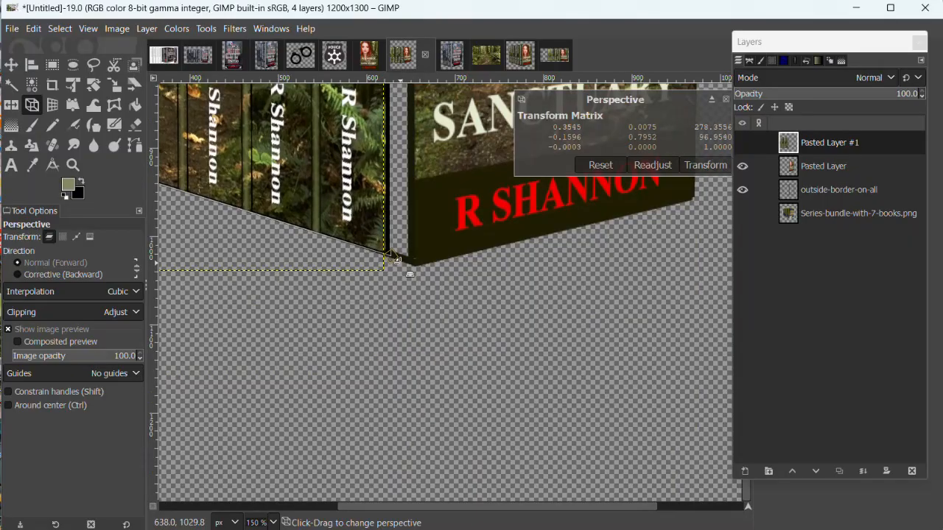
# Step: Check the outer edge of the spines against the outline and apply the perspective transformation
pyautogui.moveTo(516, 507); pyautogui.dragTo(343, 505)
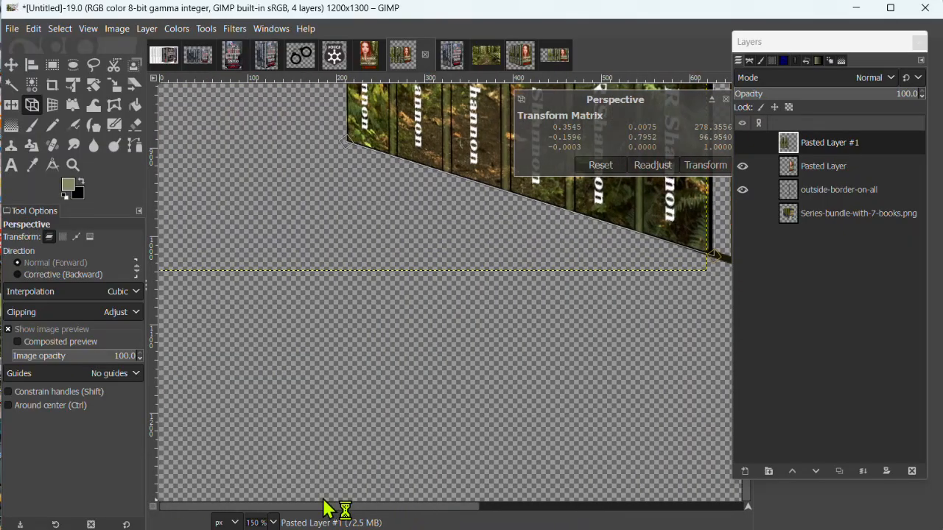
pyautogui.scroll(10, 398, 360)
pyautogui.scroll(12, 476, 357)
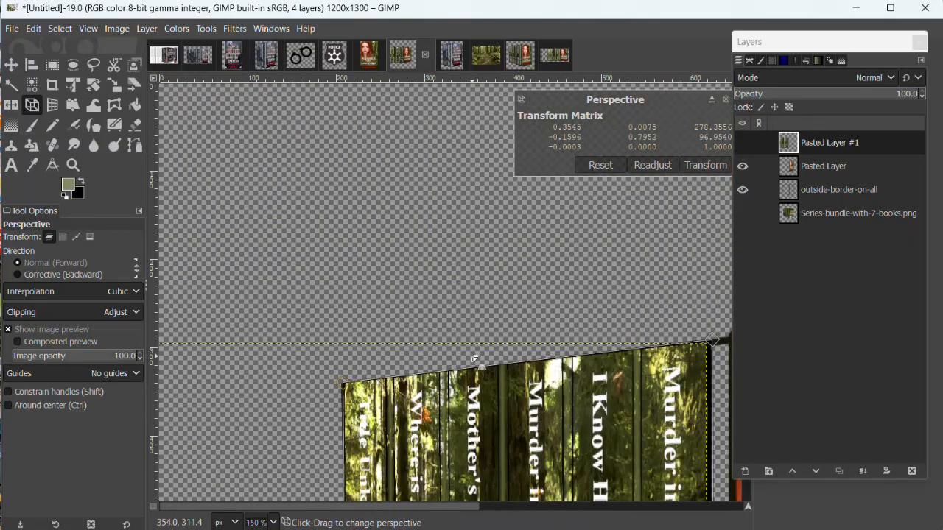
pyautogui.scroll(-2, 473, 361)
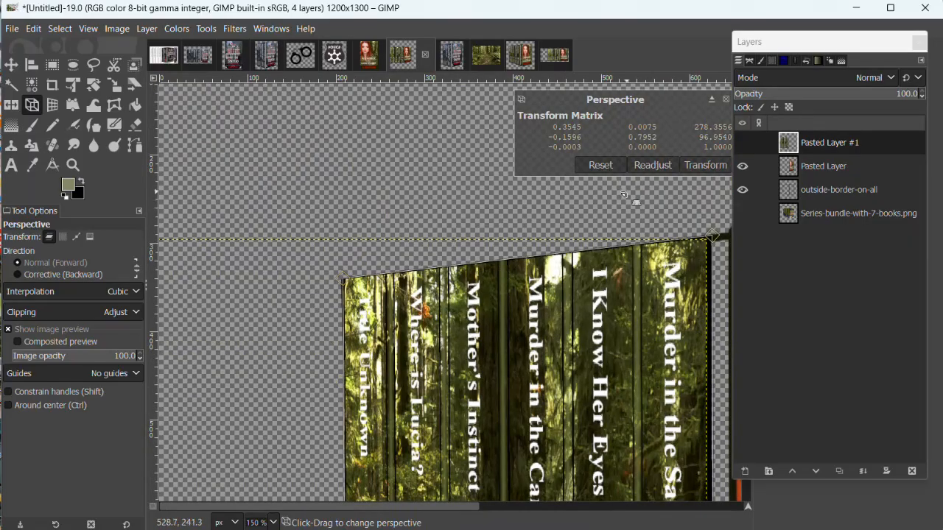
pyautogui.click(708, 169)
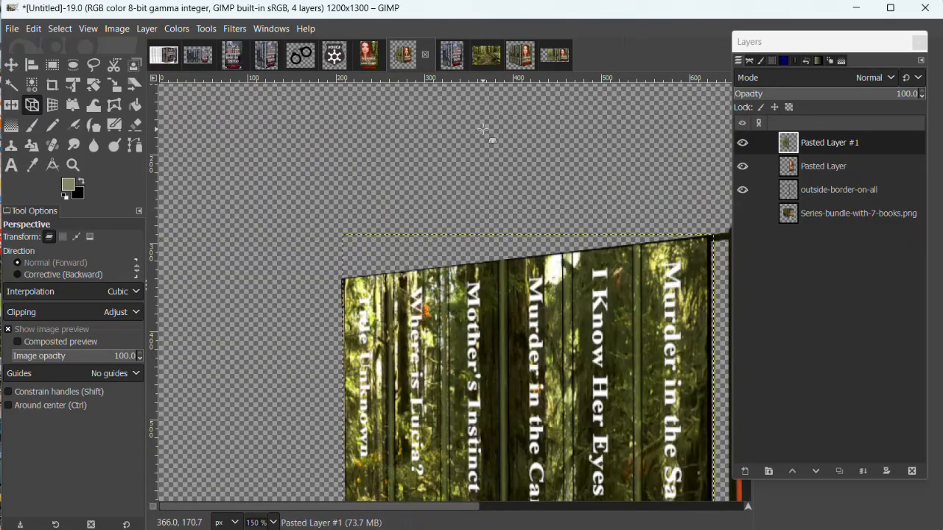
pyautogui.scroll(-3, 442, 407)
pyautogui.scroll(-2, 646, 377)
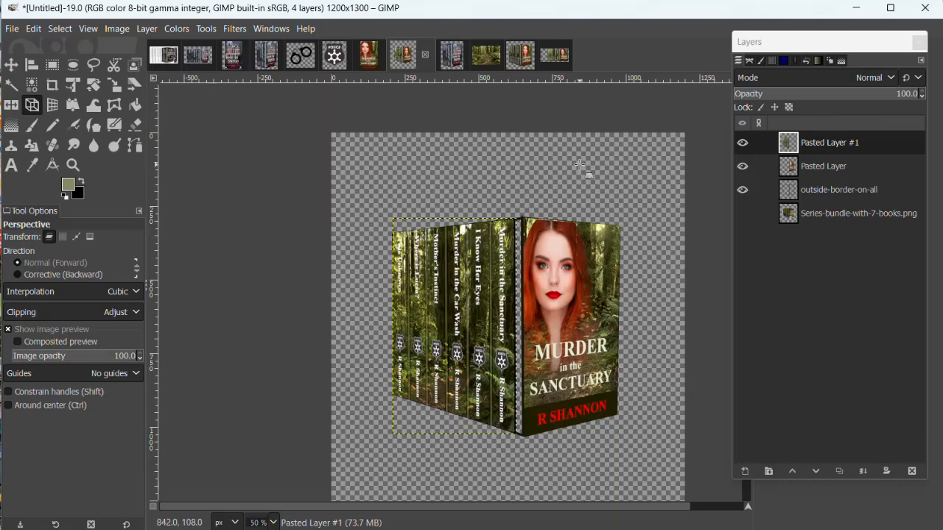
# Step: Examine the assembled box, especially the open strip between the spines and the front cover
pyautogui.click(61, 29)
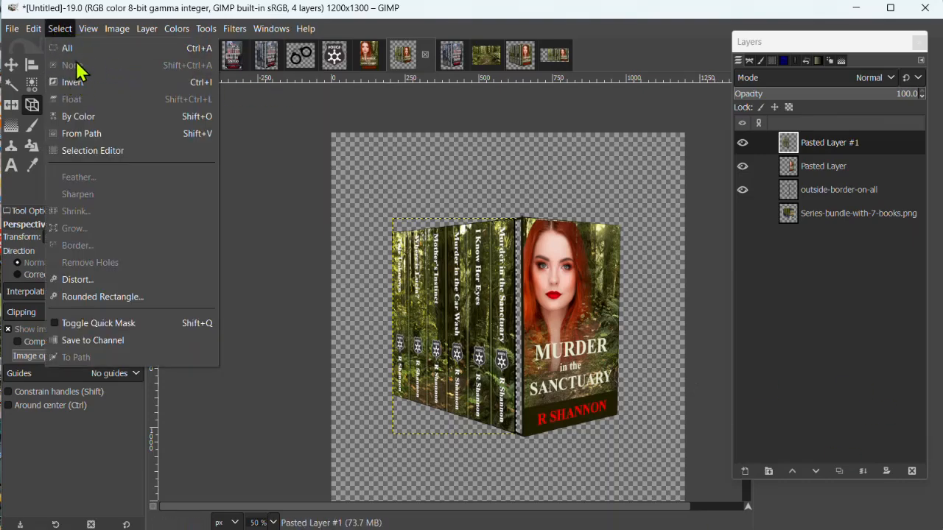
pyautogui.press('Escape')
pyautogui.click(831, 213)
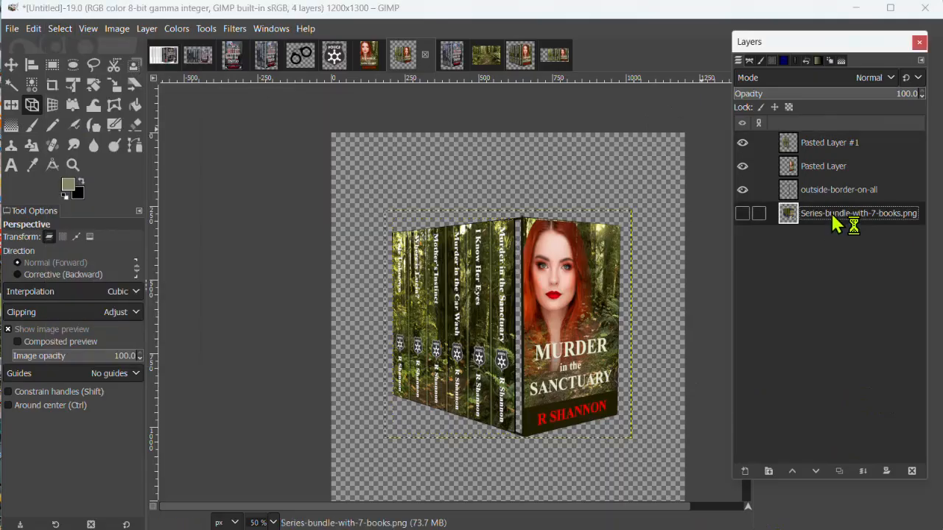
pyautogui.scroll(1, 679, 425)
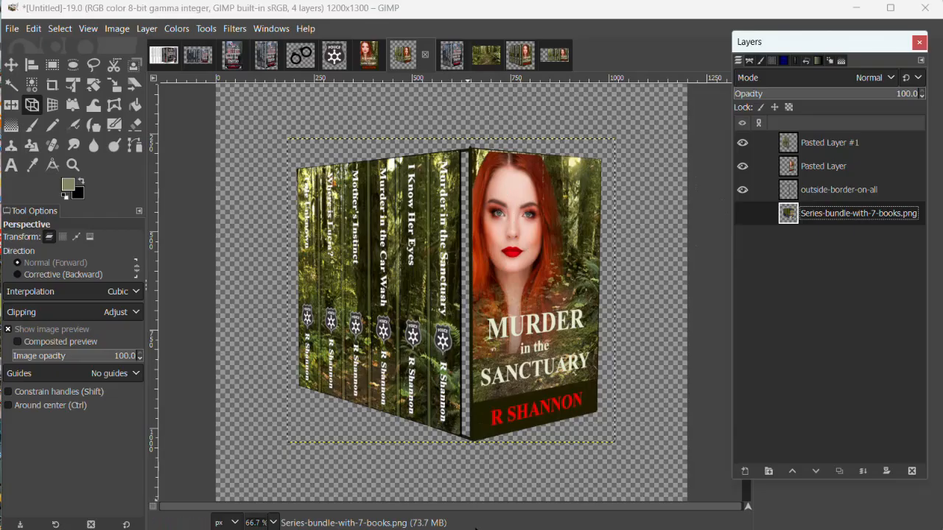
pyautogui.scroll(1, 645, 467)
pyautogui.scroll(3, 646, 467)
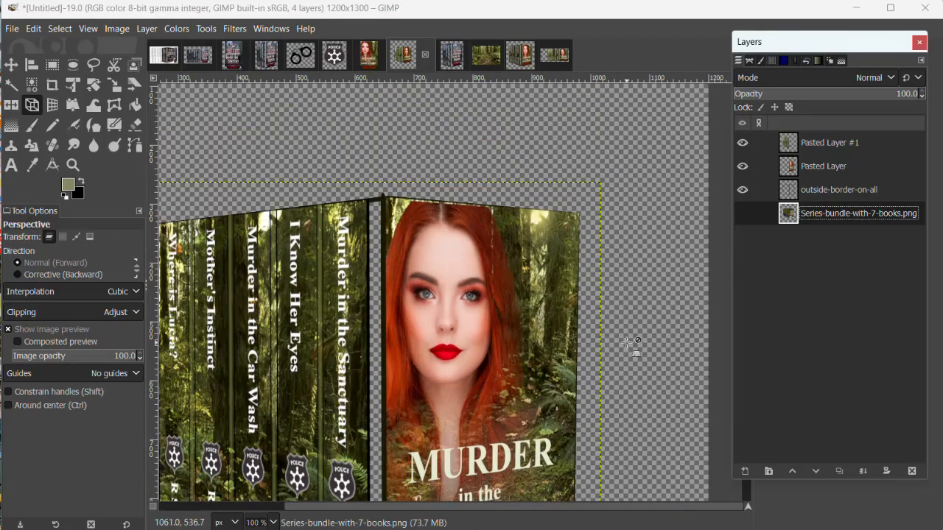
pyautogui.scroll(-2, 637, 296)
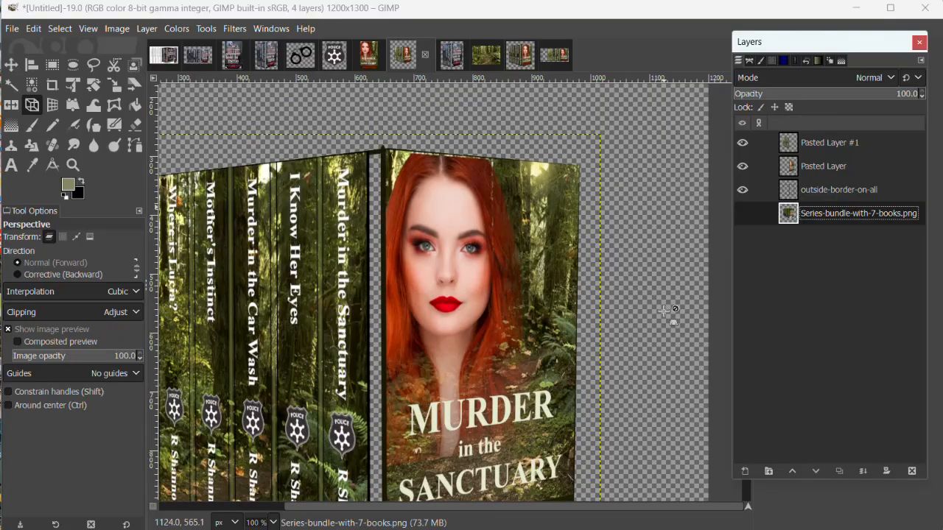
pyautogui.scroll(-4, 665, 310)
pyautogui.scroll(4, 687, 282)
# Step: Set the background color to the dark olive 22210b sampled from the front cover artwork
pyautogui.click(77, 196)
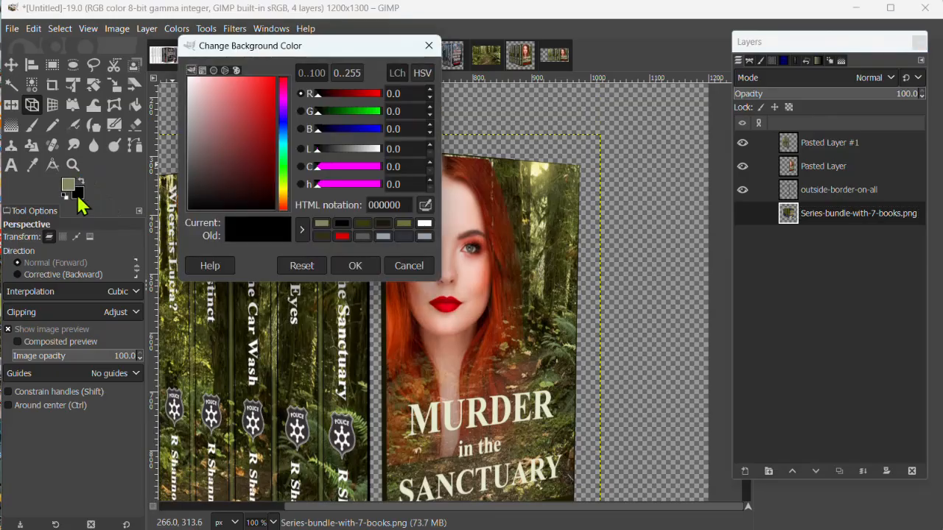
pyautogui.click(425, 205)
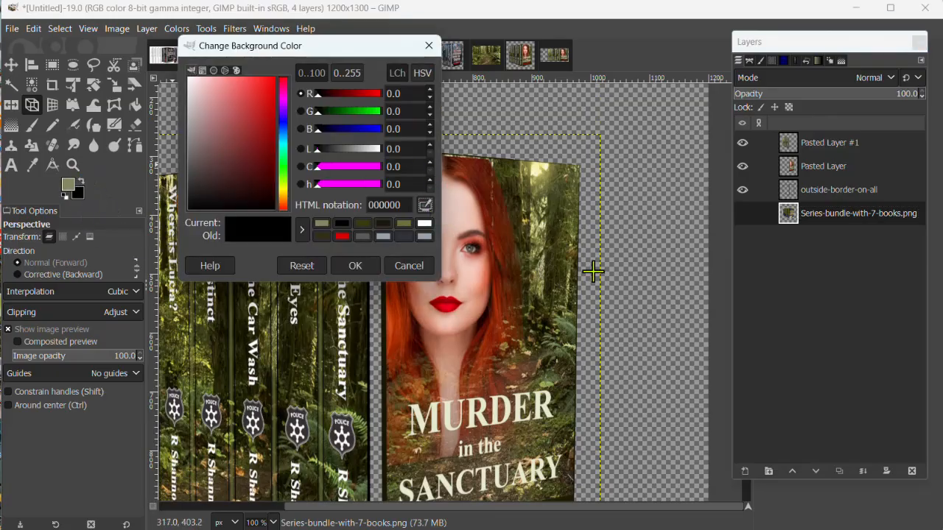
pyautogui.click(562, 363)
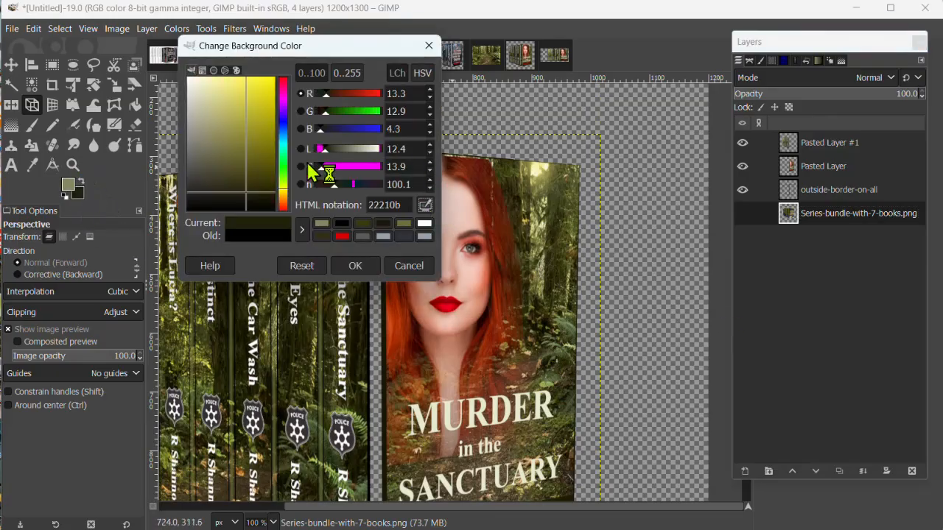
pyautogui.click(356, 266)
pyautogui.click(66, 185)
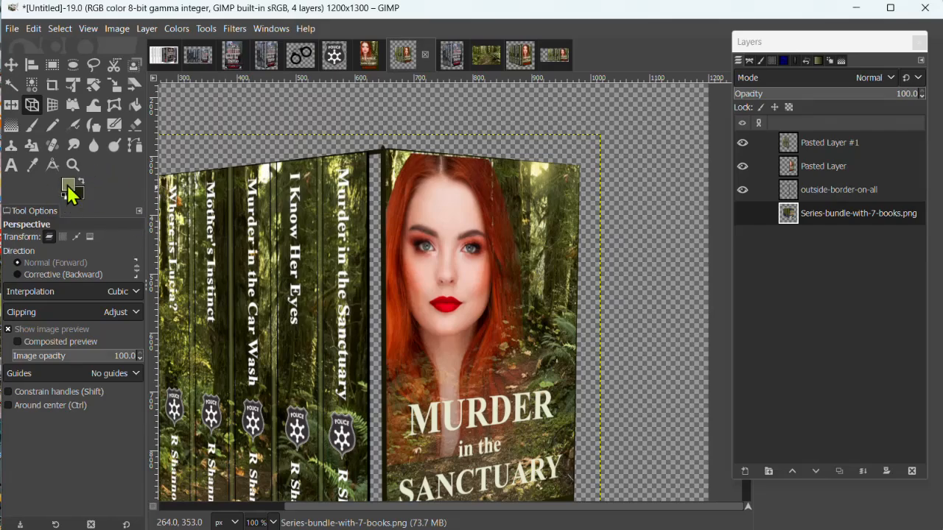
pyautogui.scroll(-1, 635, 277)
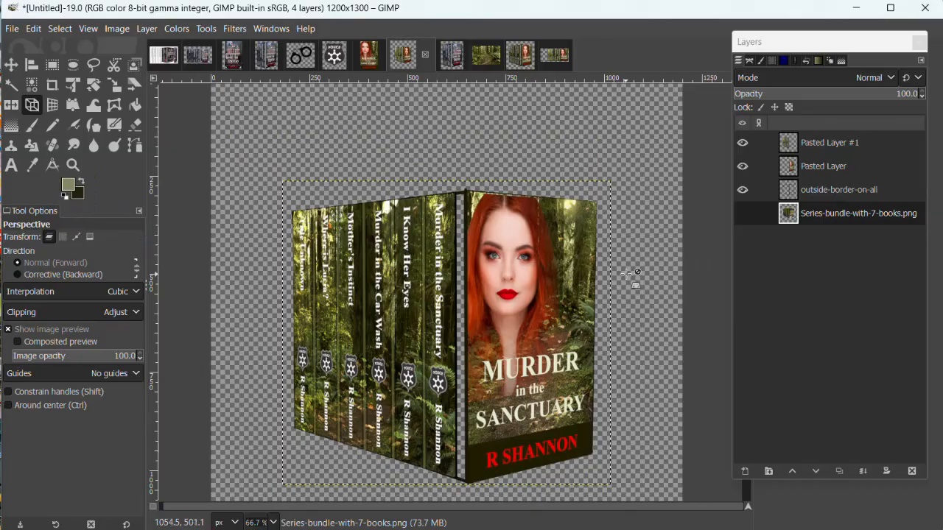
pyautogui.scroll(2, 652, 302)
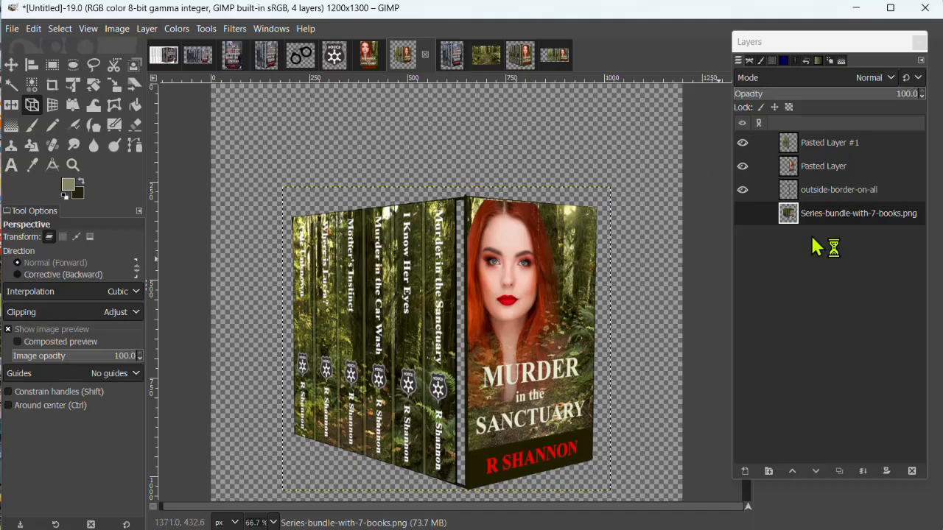
# Step: Add a new layer named "Gradient layer" above the pasted spines layer
pyautogui.click(825, 144)
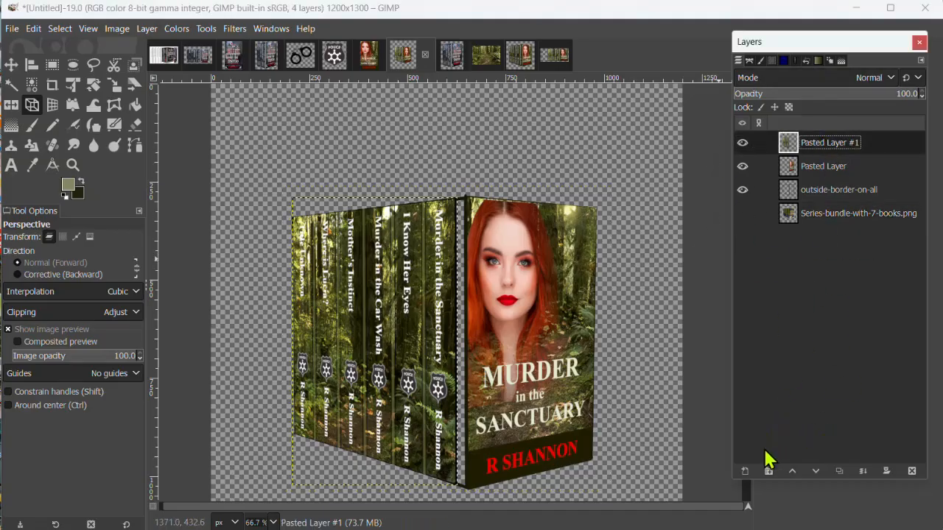
pyautogui.click(745, 472)
pyautogui.write('Gradient layer')
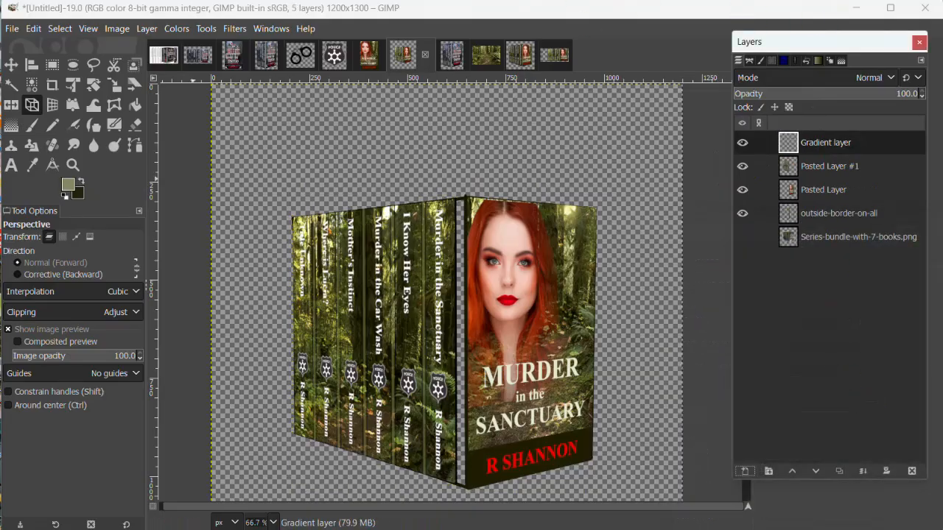
# Step: Draw a closed path around the open strip between the spines and the front cover and convert it to a selection
pyautogui.click(135, 145)
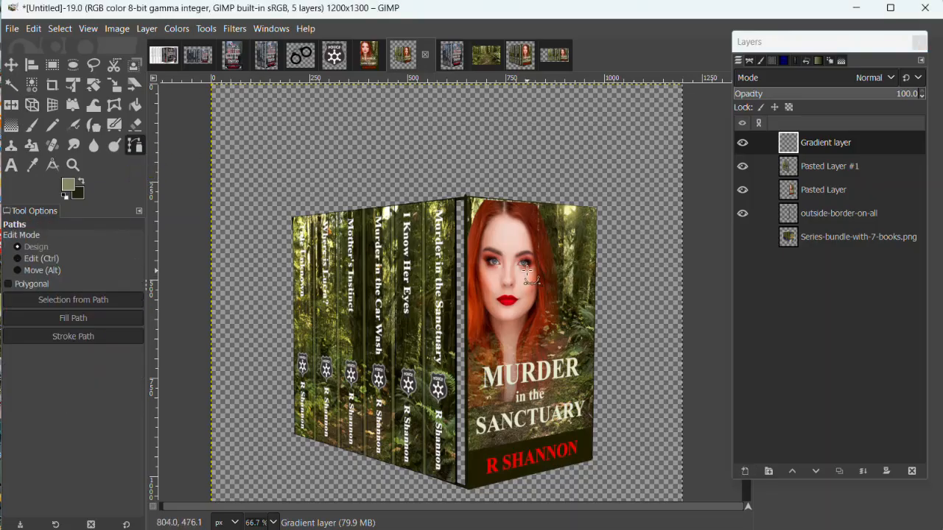
pyautogui.scroll(1, 526, 273)
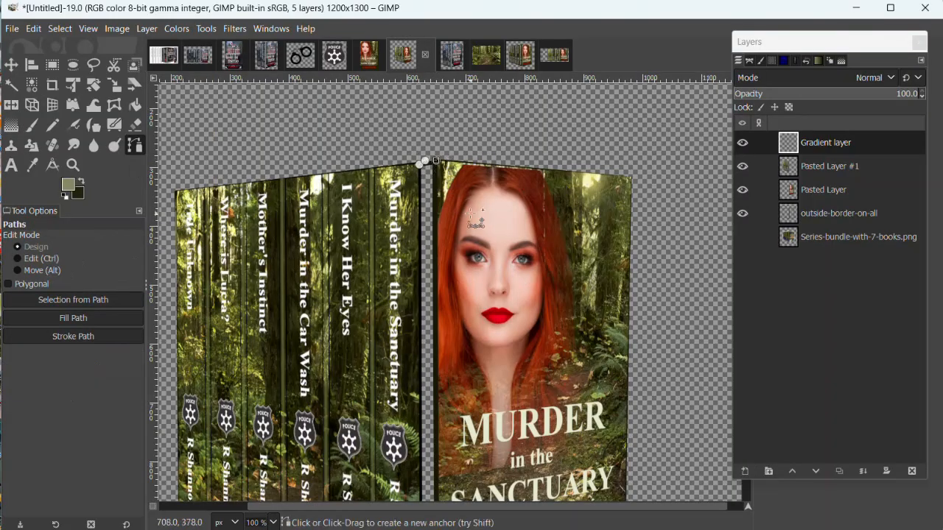
pyautogui.scroll(-5, 475, 228)
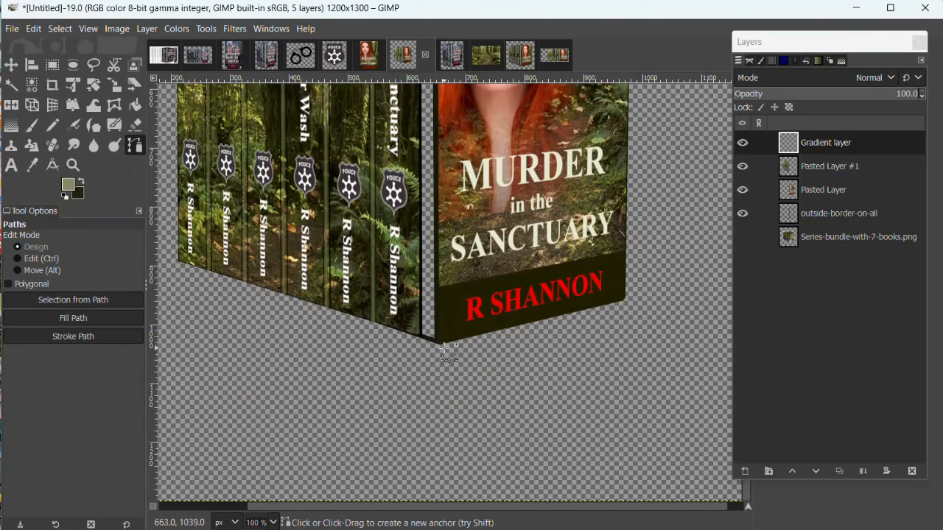
pyautogui.click(439, 342)
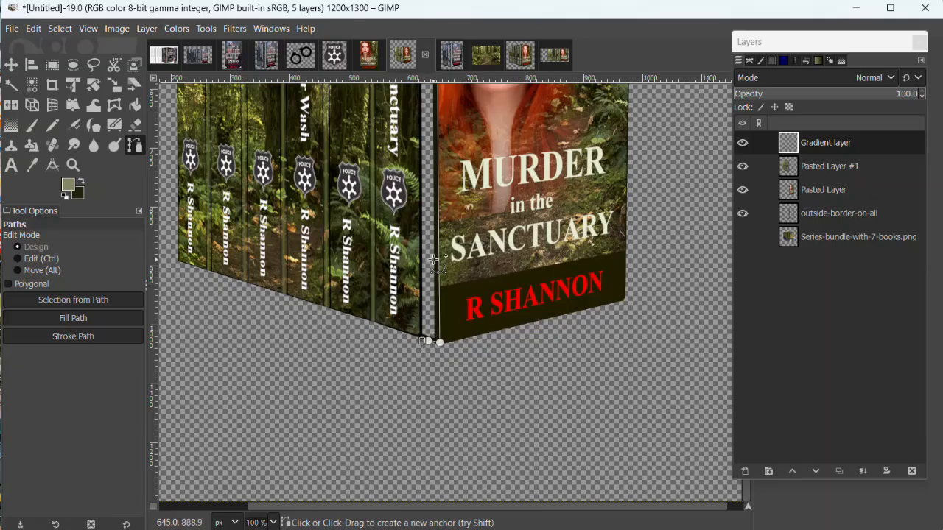
pyautogui.scroll(10, 424, 295)
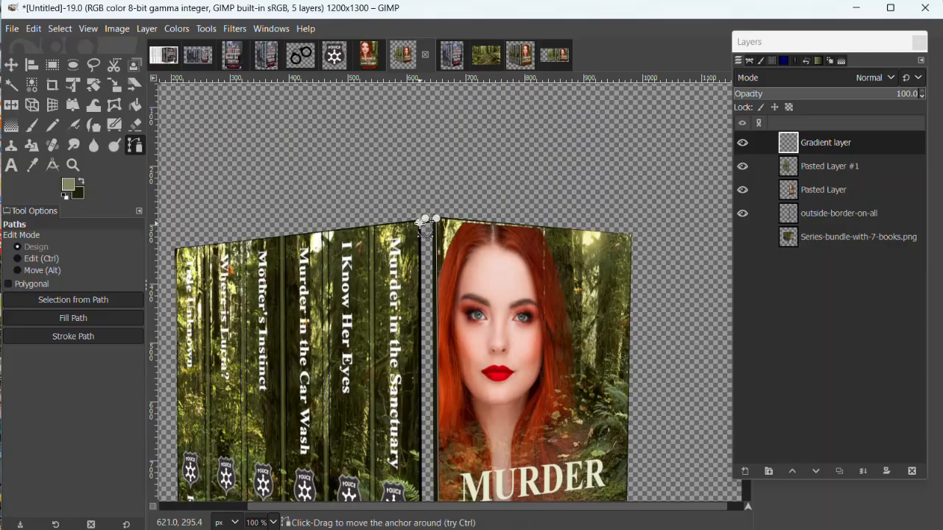
pyautogui.press('ctrl')
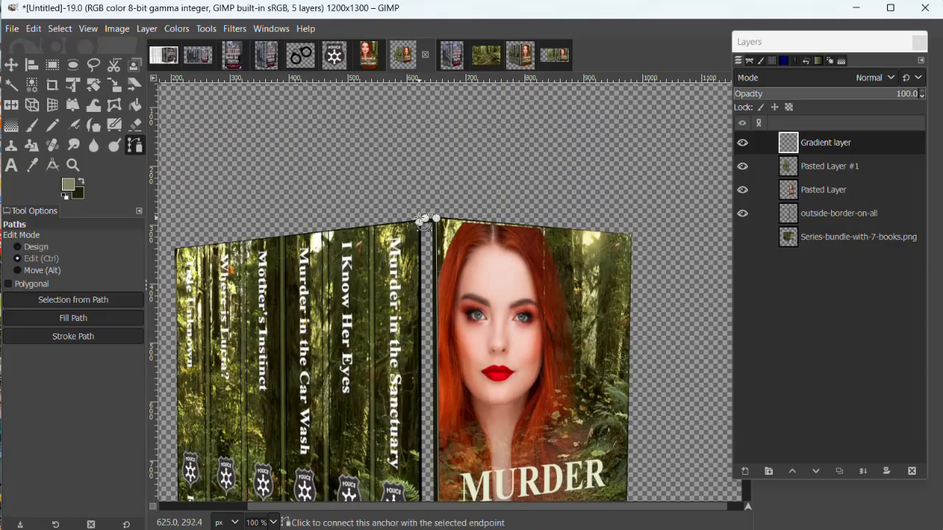
pyautogui.click(421, 221)
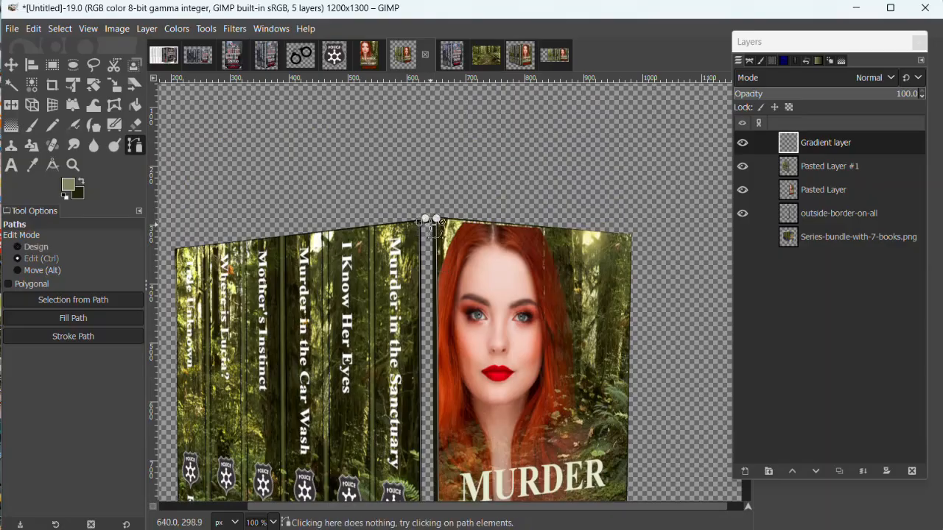
pyautogui.scroll(-3, 458, 357)
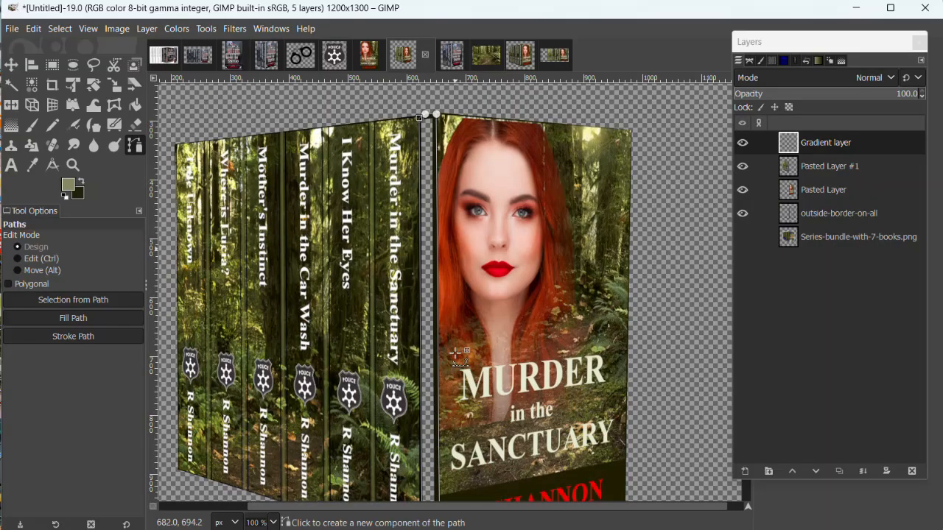
pyautogui.scroll(-3, 458, 358)
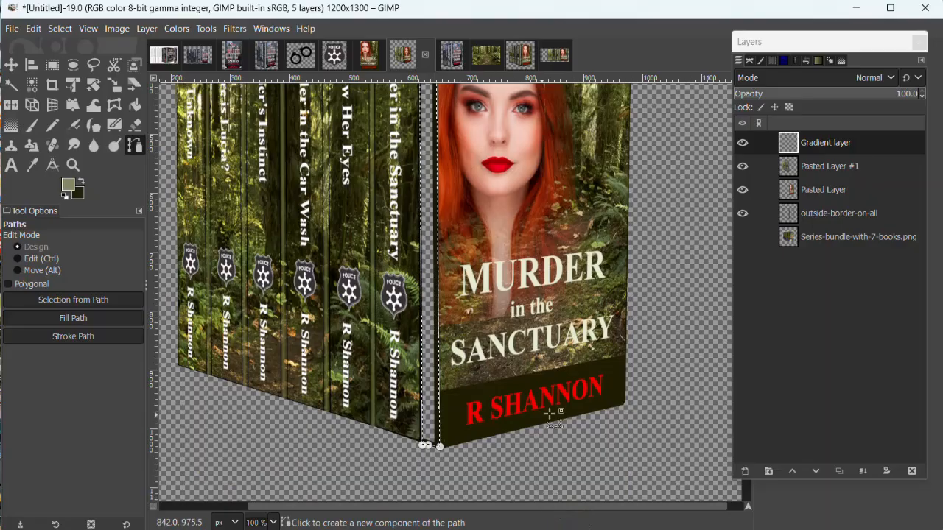
pyautogui.scroll(6, 558, 416)
pyautogui.scroll(-3, 557, 417)
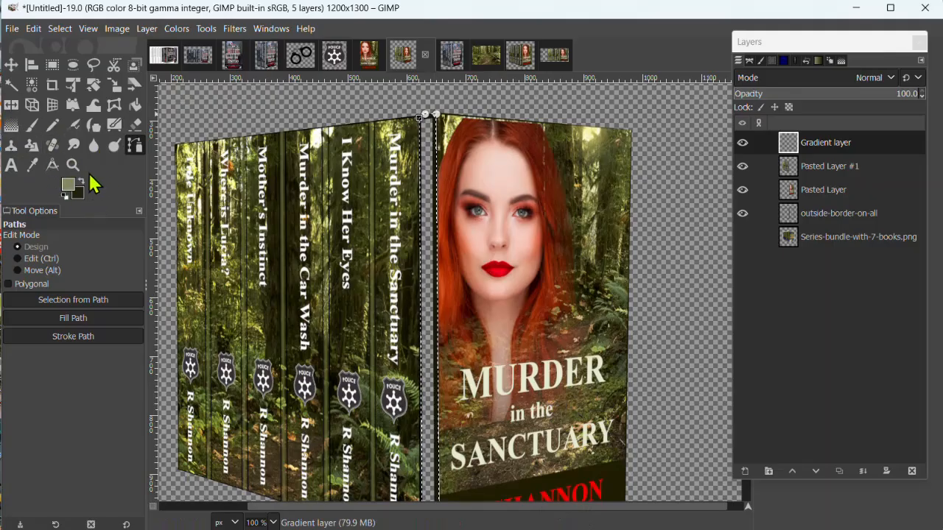
# Step: Place a horizontal guide at about y = 632 px across the selected strip to align an FG to BG (RGB) gradient
pyautogui.click(11, 131)
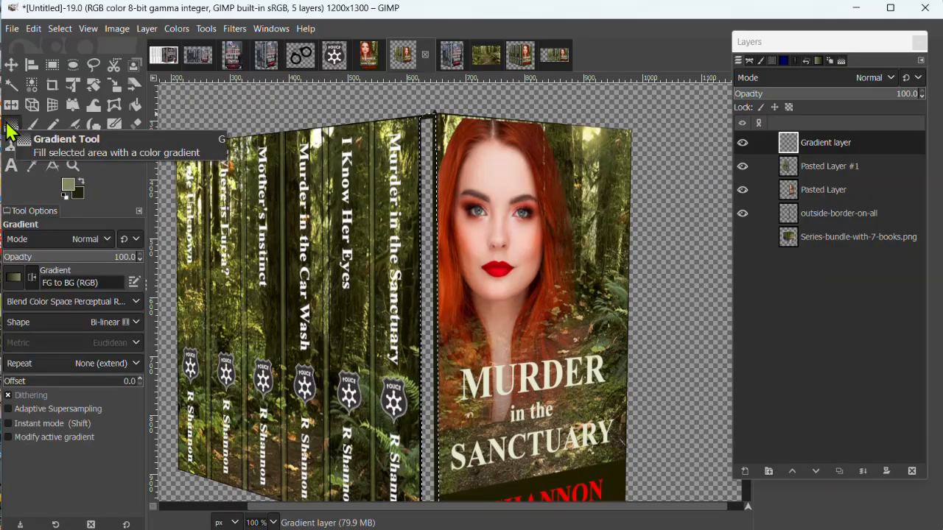
pyautogui.click(13, 279)
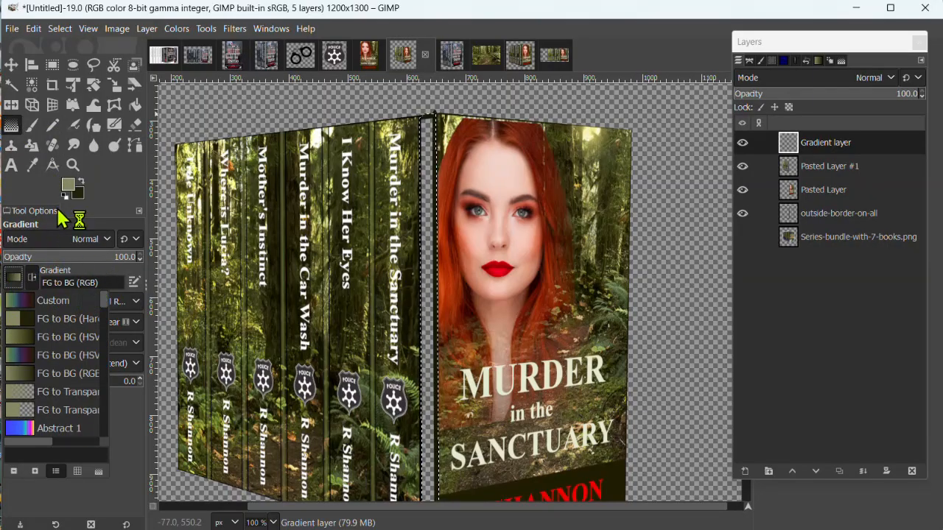
pyautogui.click(115, 181)
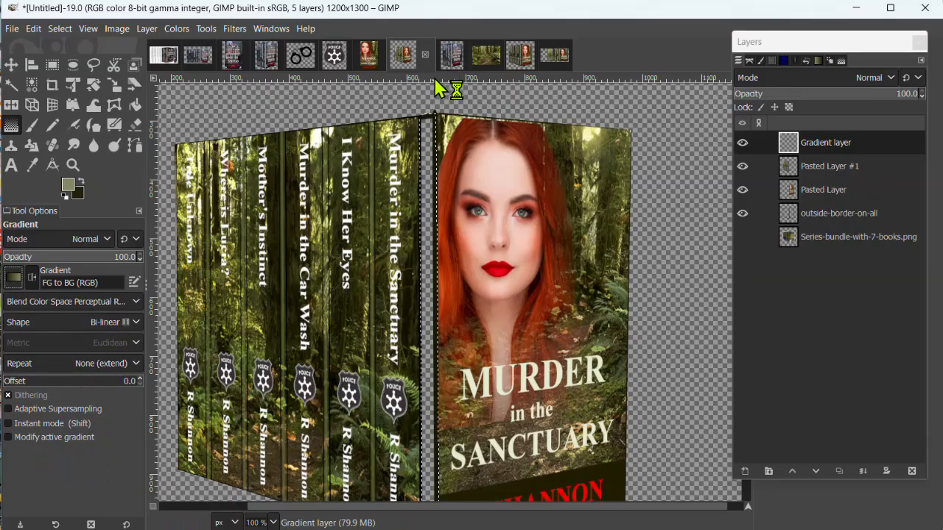
pyautogui.moveTo(427, 80); pyautogui.dragTo(448, 319)
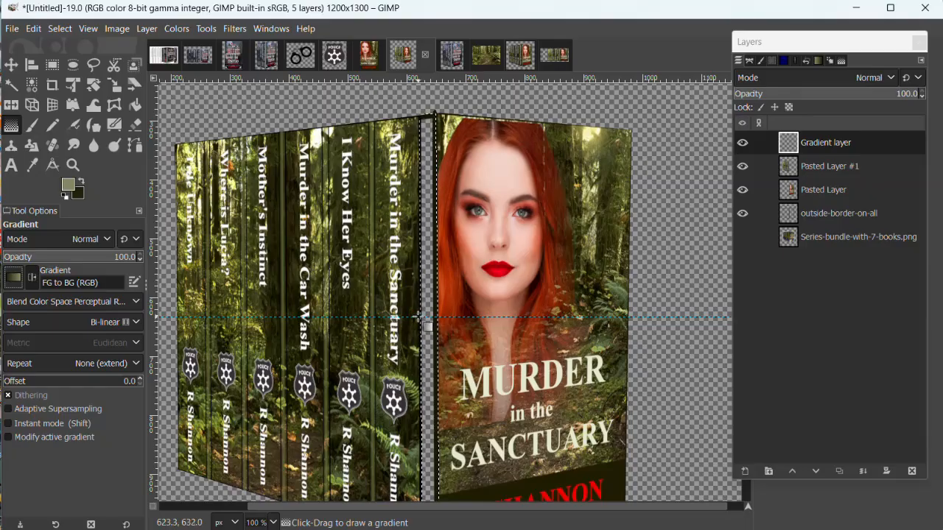
# Step: Fill the selected strip with a horizontal bi-linear gradient about 38 px long, drawn across its width, and clear the selection
pyautogui.moveTo(419, 316); pyautogui.dragTo(441, 319)
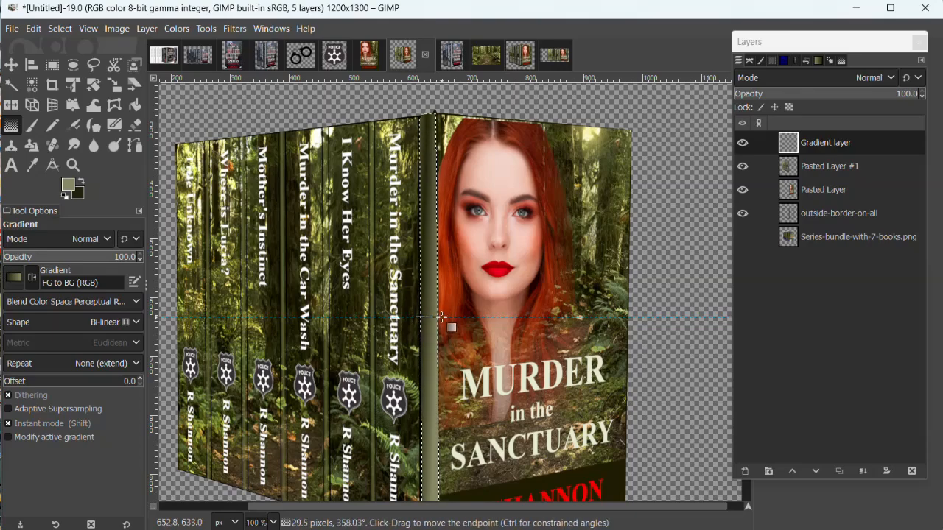
pyautogui.press('ctrl')
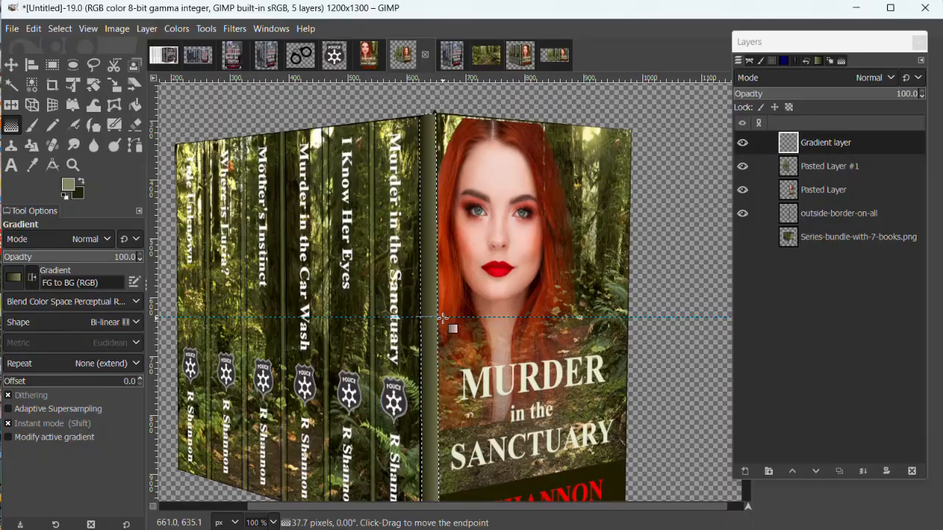
pyautogui.moveTo(439, 318); pyautogui.dragTo(442, 317)
pyautogui.scroll(-2, 690, 327)
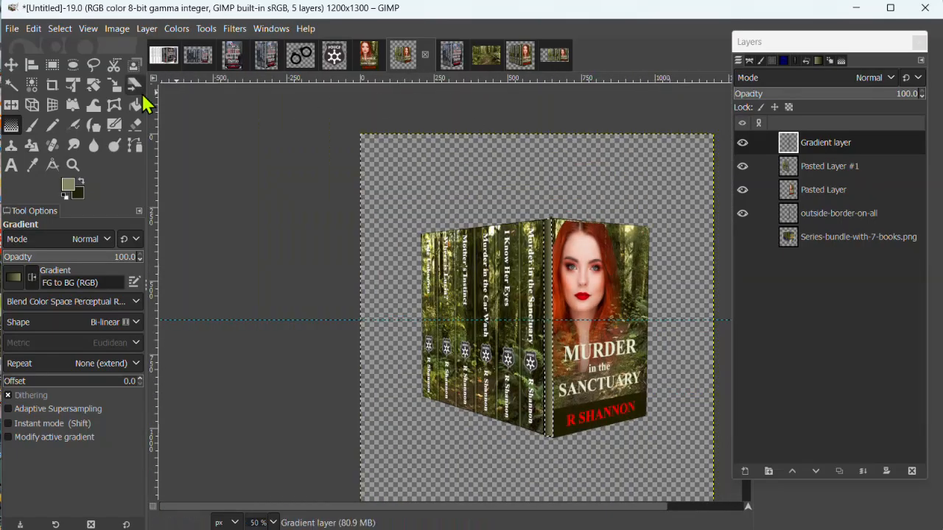
pyautogui.click(61, 28)
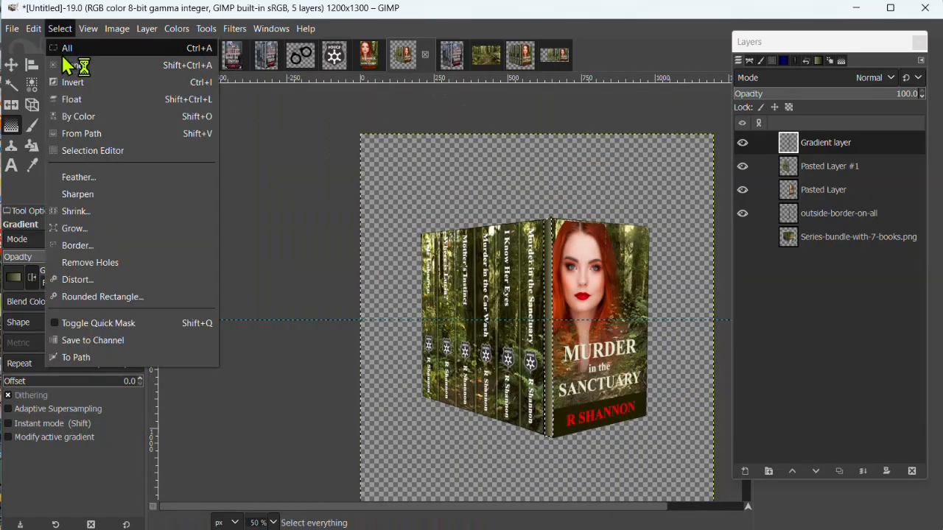
pyautogui.click(72, 66)
# Step: Examine the gradient strip and the black outline at the lower and upper corners of the box
pyautogui.scroll(-1, 684, 393)
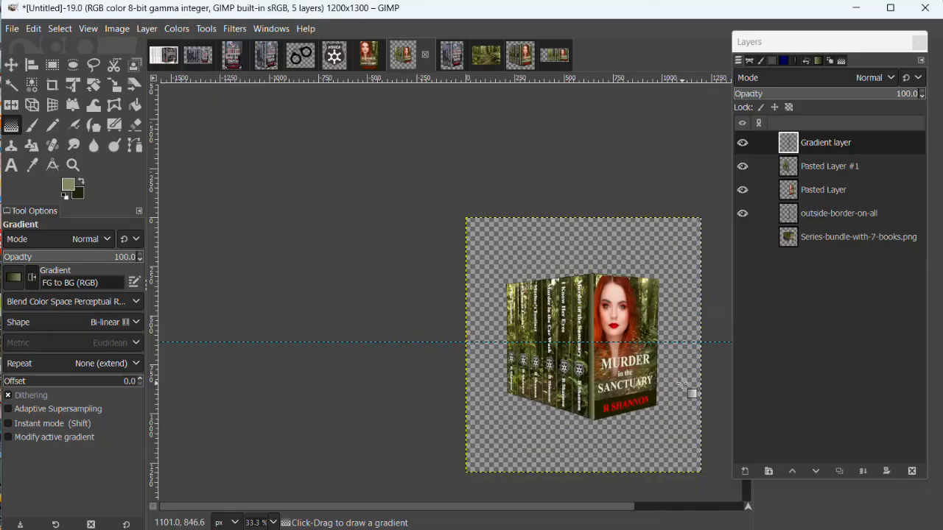
pyautogui.scroll(2, 689, 376)
pyautogui.scroll(2, 684, 344)
pyautogui.scroll(-1, 646, 371)
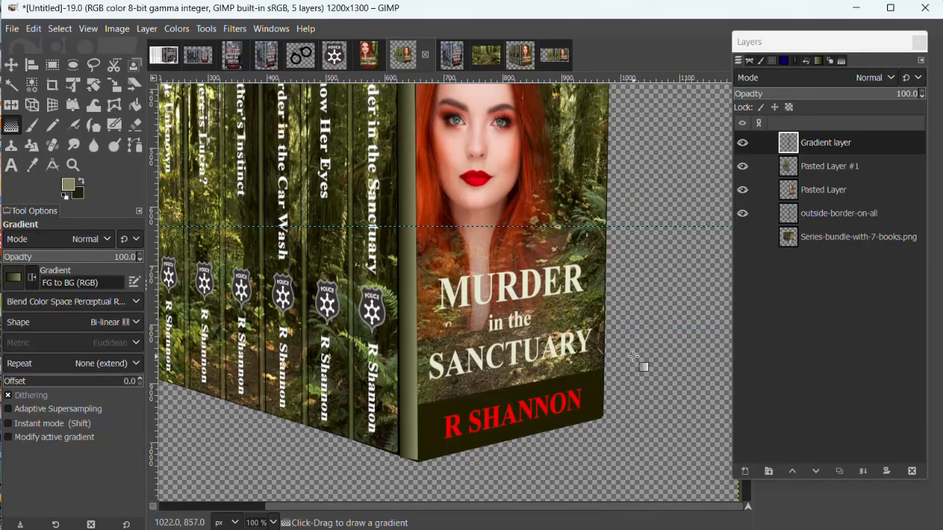
pyautogui.scroll(2, 633, 359)
pyautogui.moveTo(626, 508); pyautogui.dragTo(477, 526)
pyautogui.scroll(15, 558, 351)
pyautogui.scroll(-3, 603, 313)
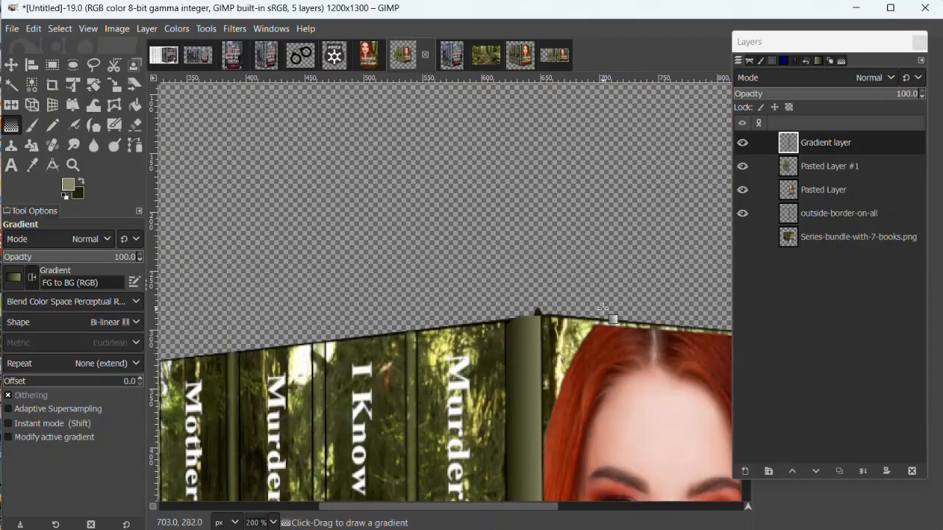
pyautogui.scroll(-4, 615, 373)
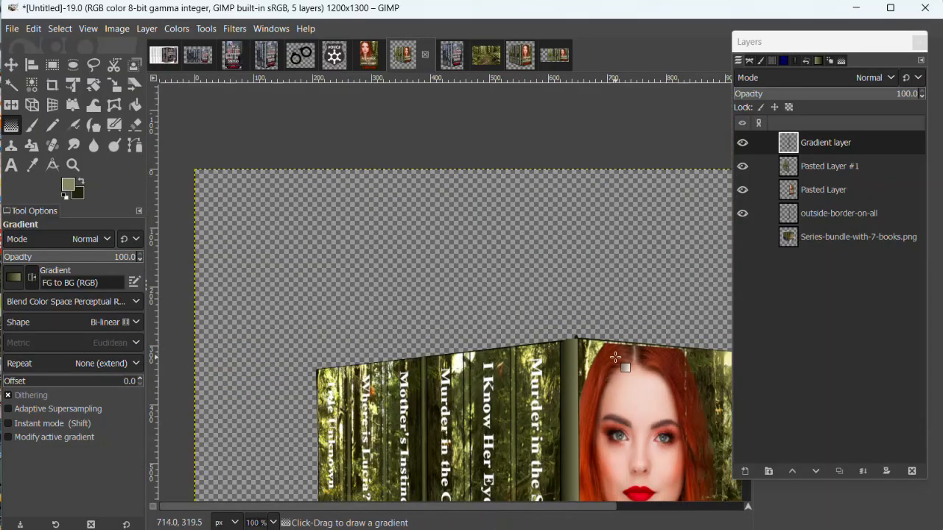
pyautogui.scroll(4, 621, 363)
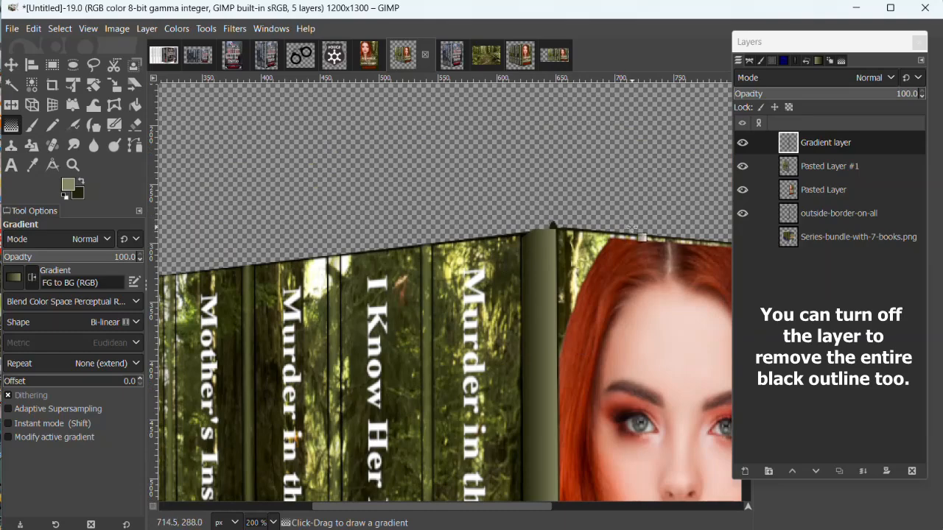
# Step: Erase the protruding black outline above the strip's top corner on the outside-border-on-all layer with a size 2 eraser
pyautogui.click(743, 237)
pyautogui.click(832, 239)
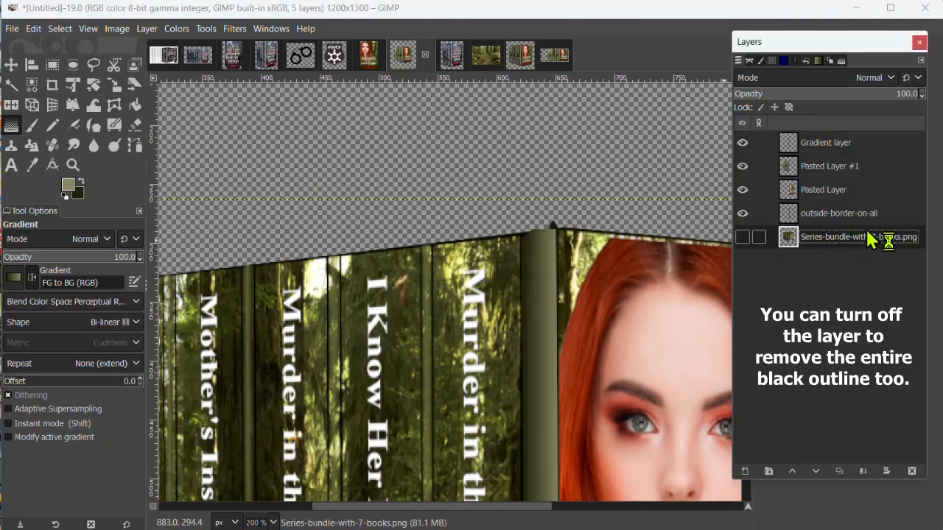
pyautogui.click(828, 219)
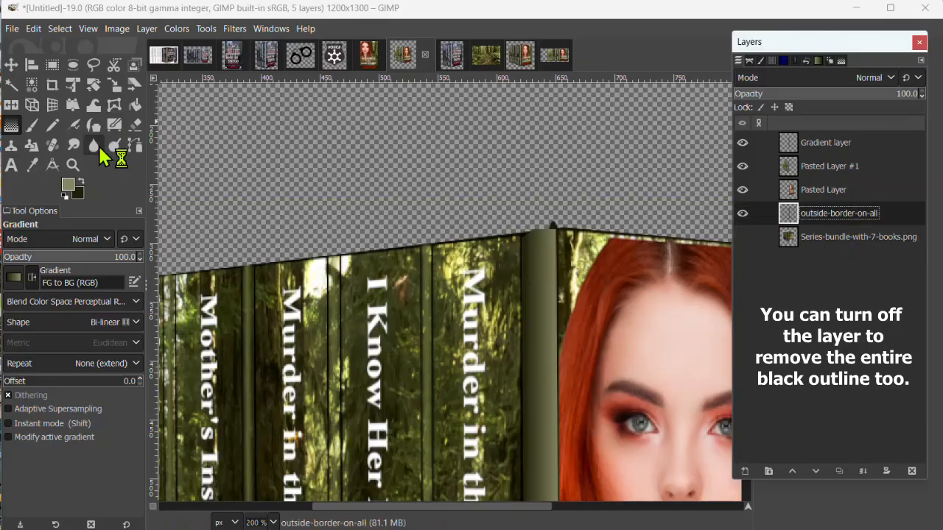
pyautogui.click(136, 125)
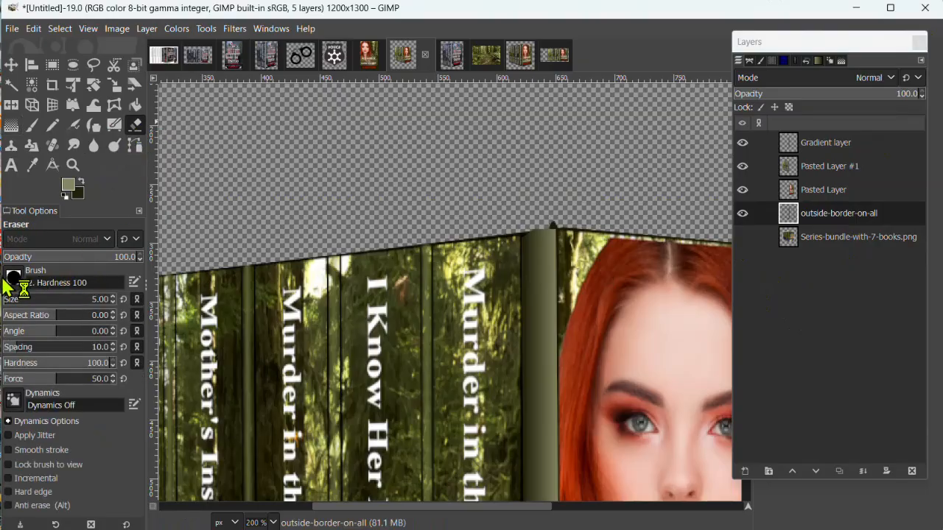
pyautogui.click(113, 302)
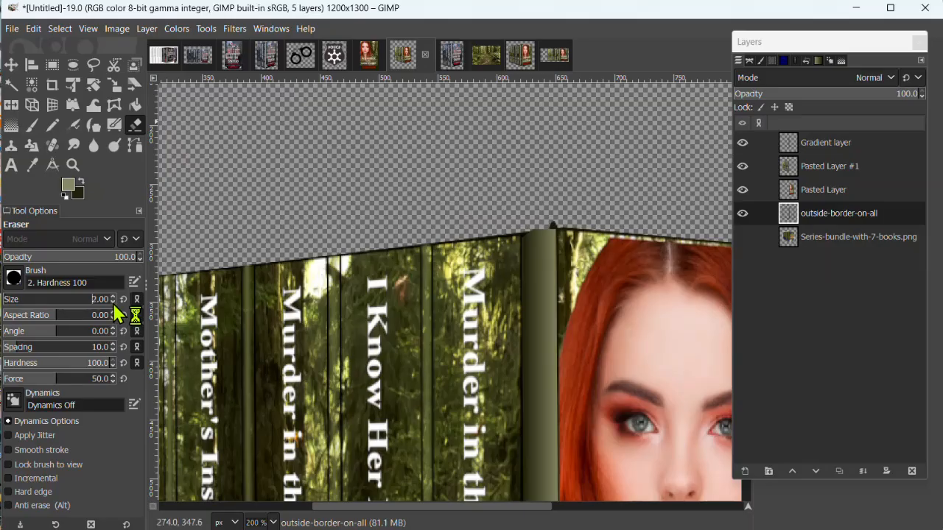
pyautogui.scroll(3, 654, 257)
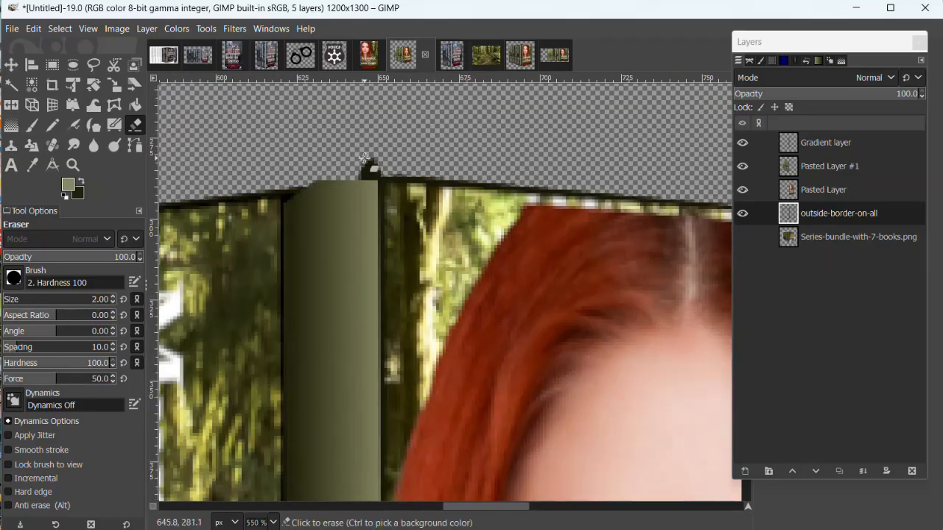
pyautogui.moveTo(366, 155)
pyautogui.mouseDown()
pyautogui.moveTo(385, 169)
pyautogui.moveTo(362, 170)
pyautogui.mouseUp()
pyautogui.moveTo(389, 172)
pyautogui.mouseDown()
pyautogui.moveTo(351, 167)
pyautogui.moveTo(380, 175)
pyautogui.moveTo(365, 176)
pyautogui.moveTo(451, 177)
pyautogui.moveTo(383, 182)
pyautogui.mouseUp()
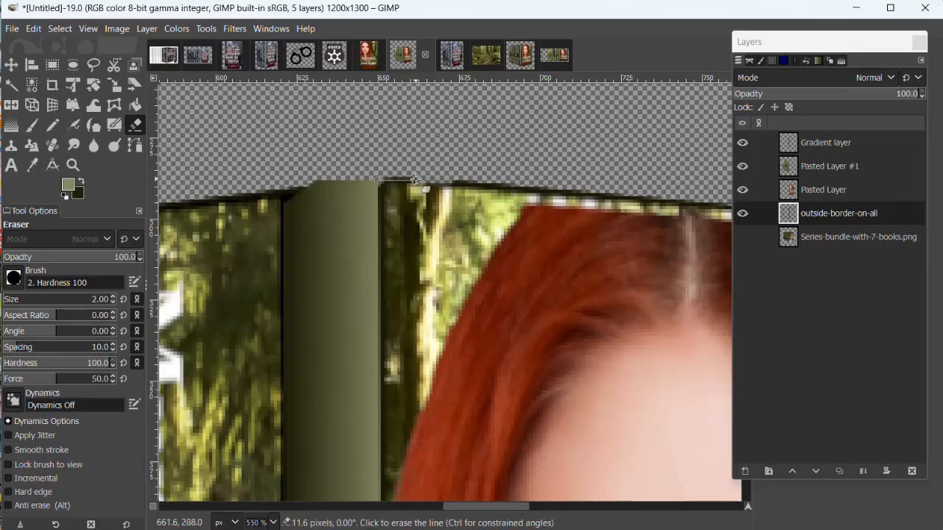
# Step: Examine the assembled box from the cleaned top corner down to the bottom edges and as a whole
pyautogui.scroll(-1, 459, 315)
pyautogui.scroll(-4, 459, 316)
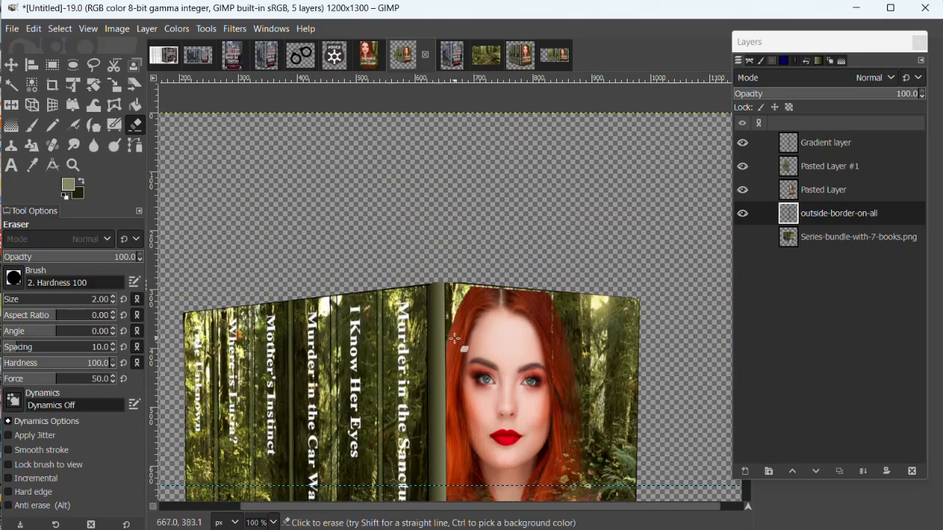
pyautogui.scroll(-5, 239, 316)
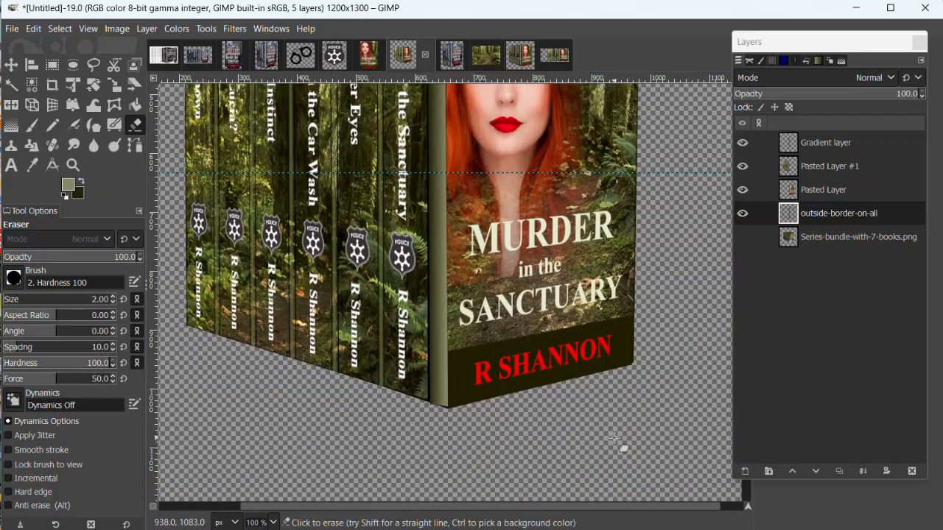
pyautogui.scroll(1, 622, 440)
pyautogui.scroll(2, 619, 436)
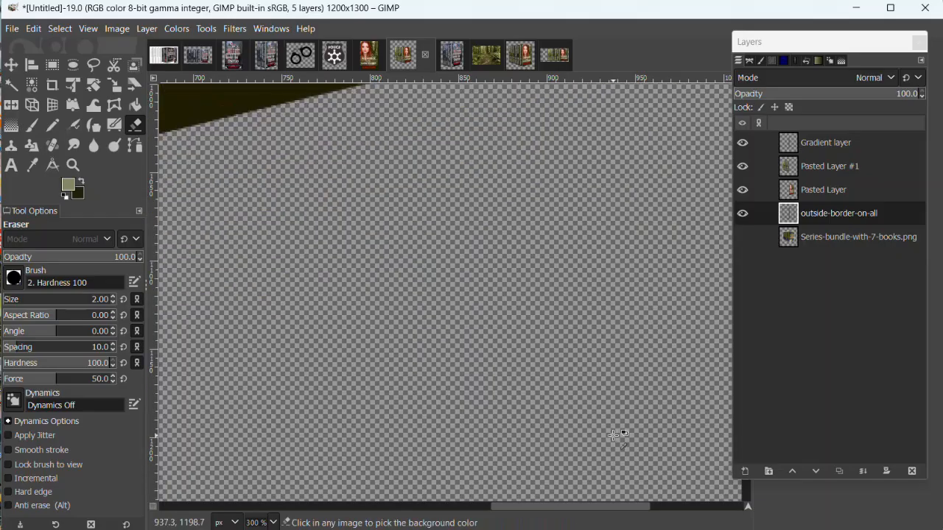
pyautogui.scroll(-6, 530, 331)
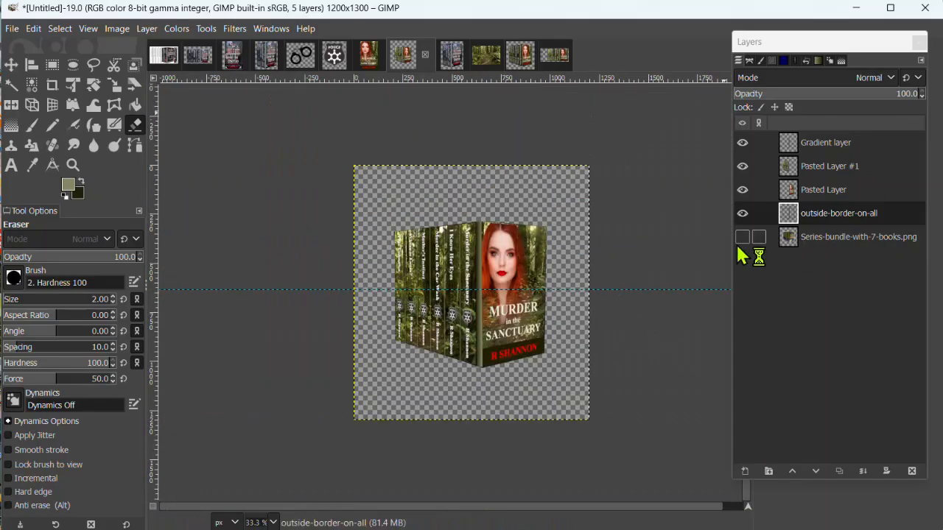
pyautogui.scroll(1, 640, 364)
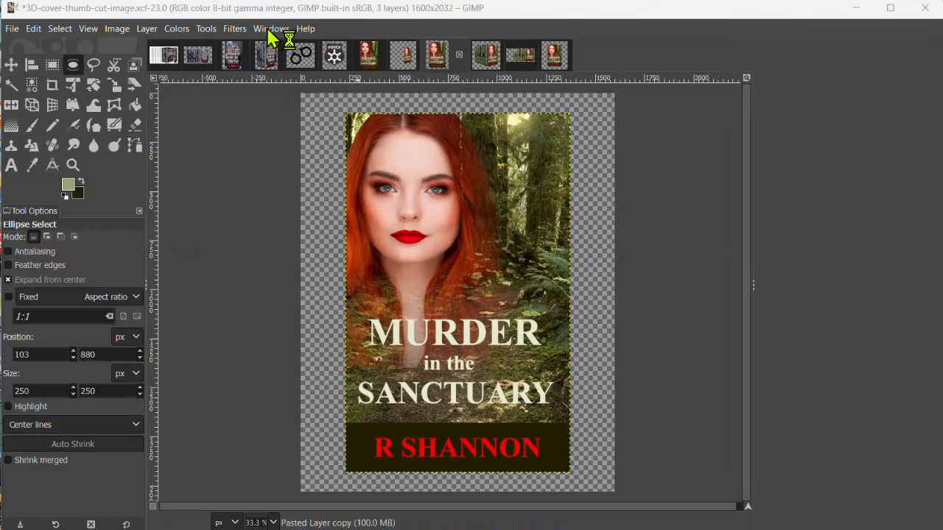
# Step: Check the canvas size of the 3D-cover-thumb-cut-image cover without changing it
pyautogui.click(271, 29)
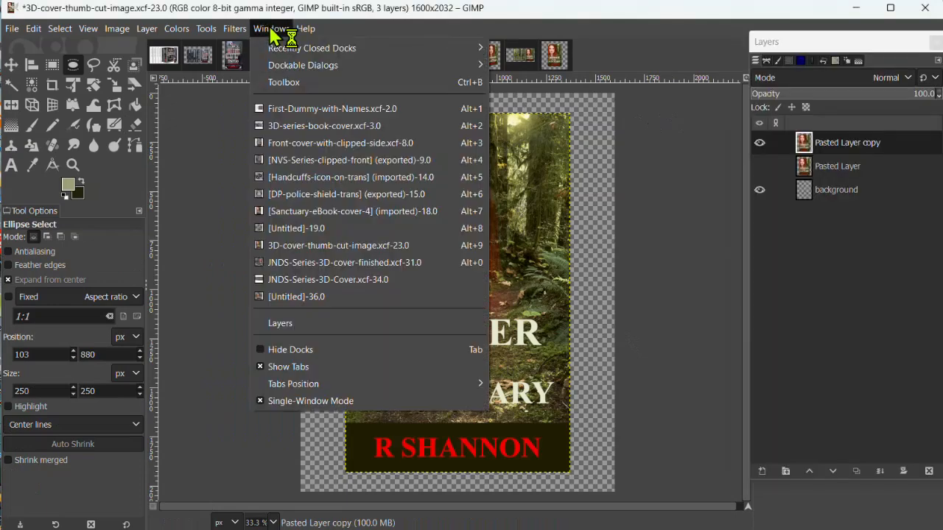
pyautogui.click(678, 153)
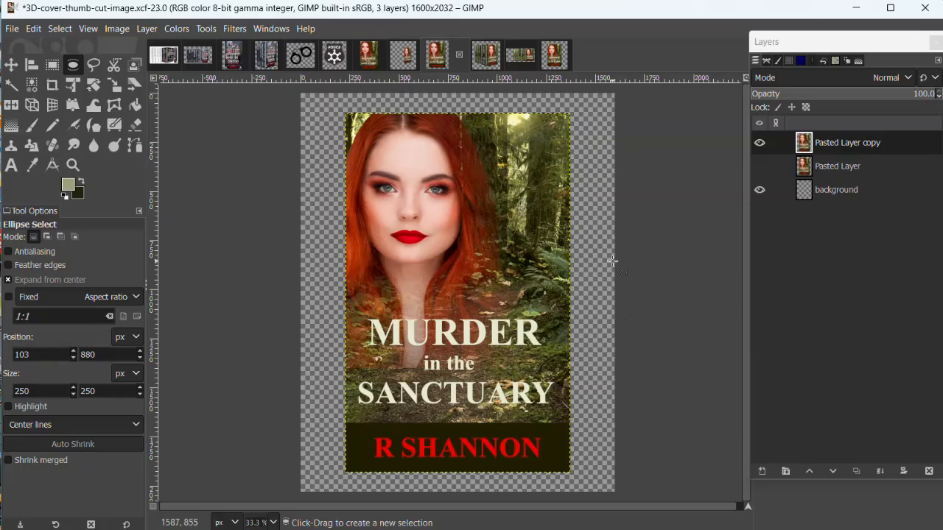
pyautogui.click(112, 30)
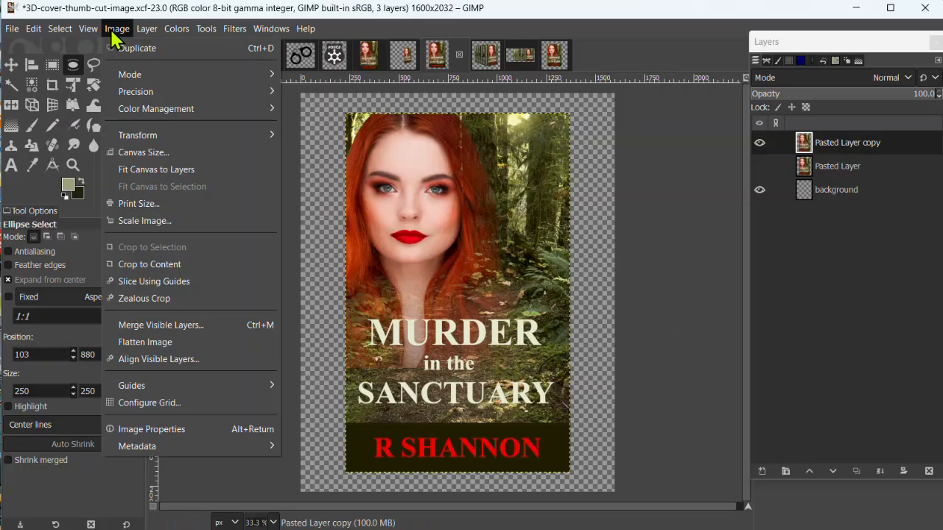
pyautogui.click(152, 154)
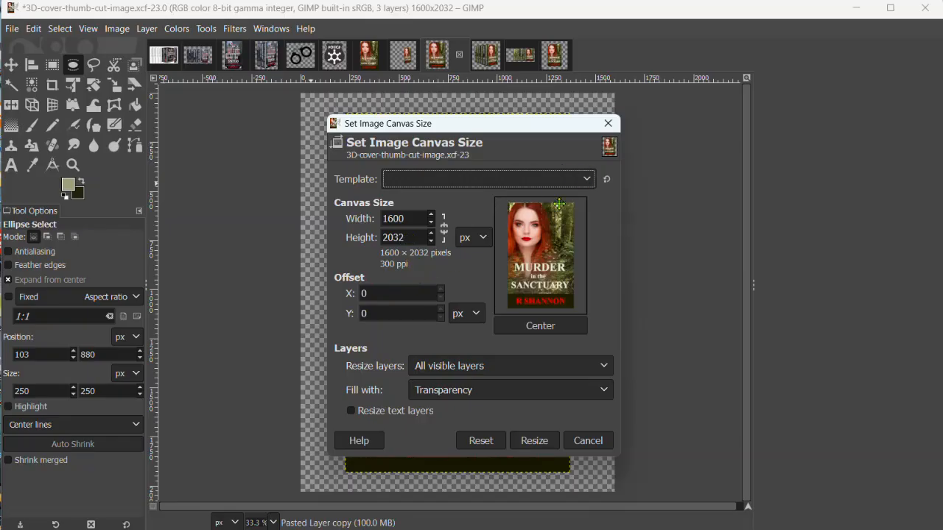
pyautogui.click(609, 124)
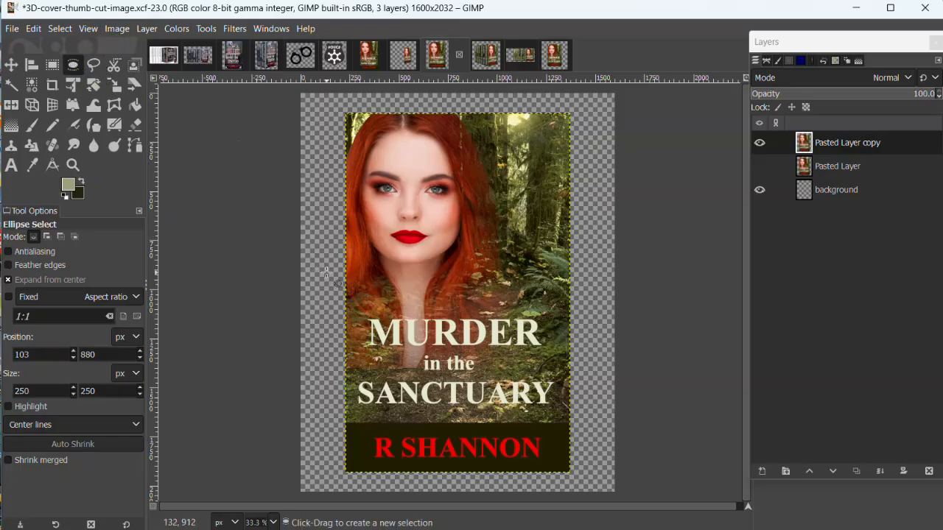
# Step: Create a 250 × 250 px circular selection and position it at 103, 889, overlapping the front cover's left edge
pyautogui.moveTo(319, 274); pyautogui.dragTo(368, 315)
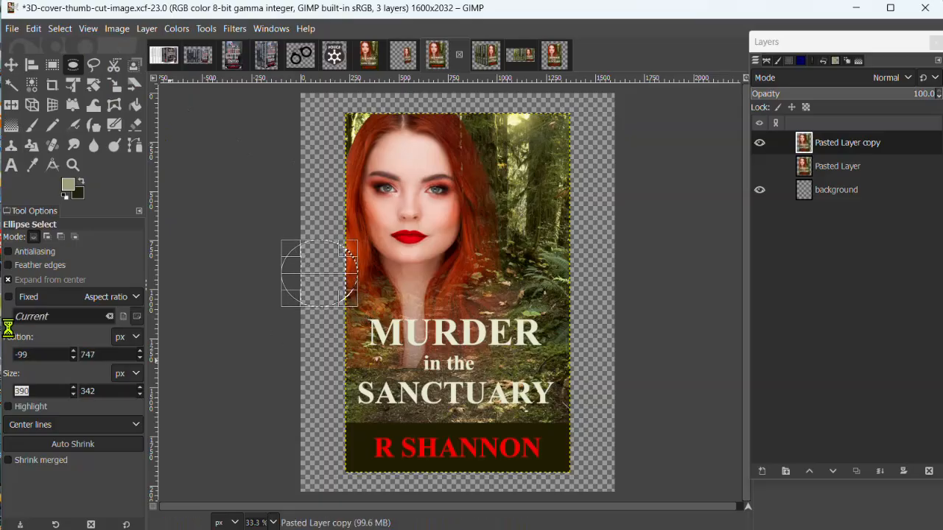
pyautogui.write('250')
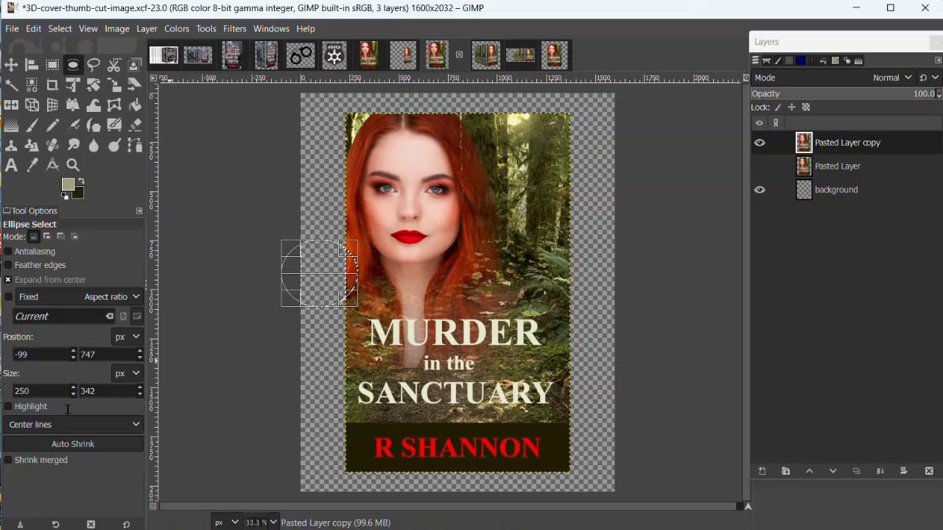
pyautogui.moveTo(100, 392); pyautogui.dragTo(59, 377)
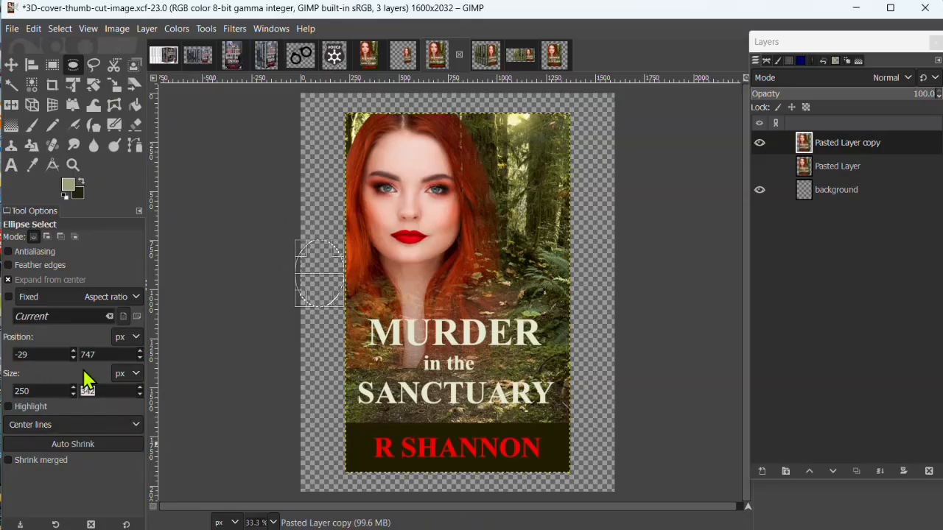
pyautogui.write('250')
pyautogui.press('Return')
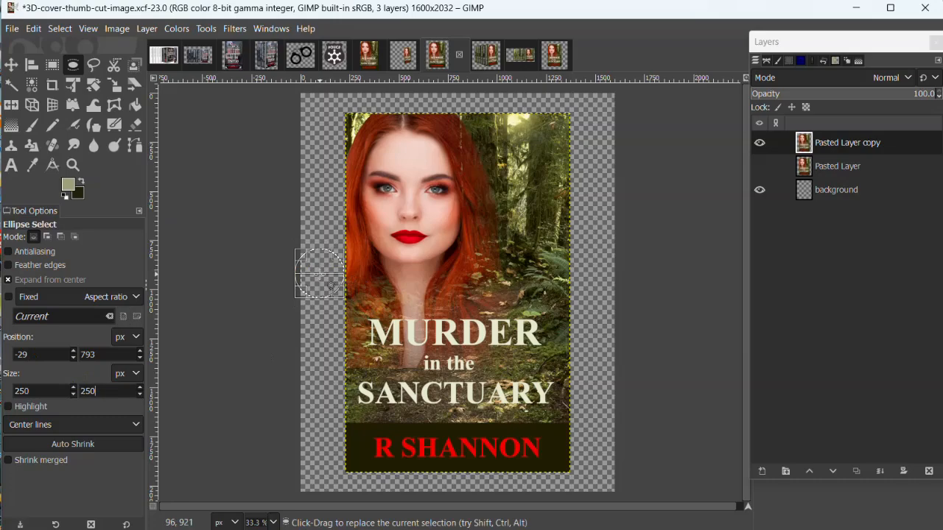
pyautogui.moveTo(331, 285); pyautogui.dragTo(356, 303)
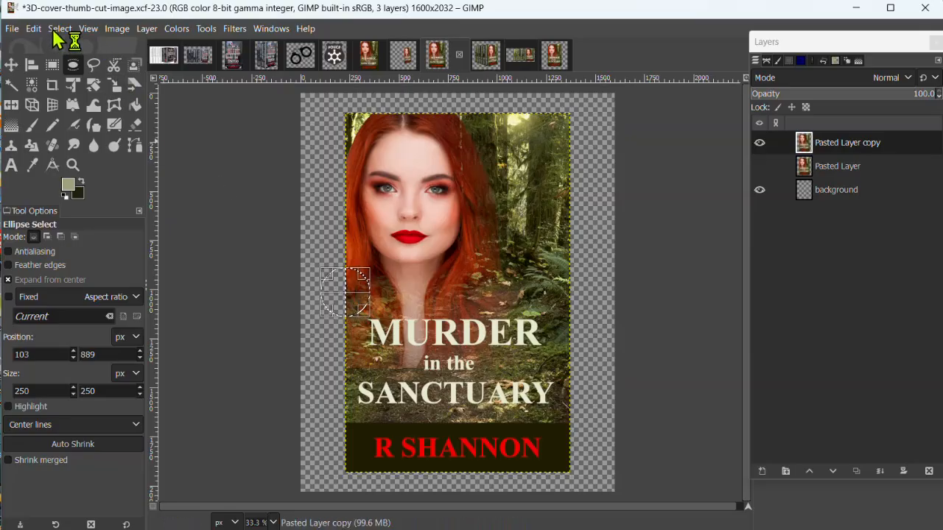
# Step: Convert the circular selection to a path and clear the part of the front cover inside the circle
pyautogui.click(59, 28)
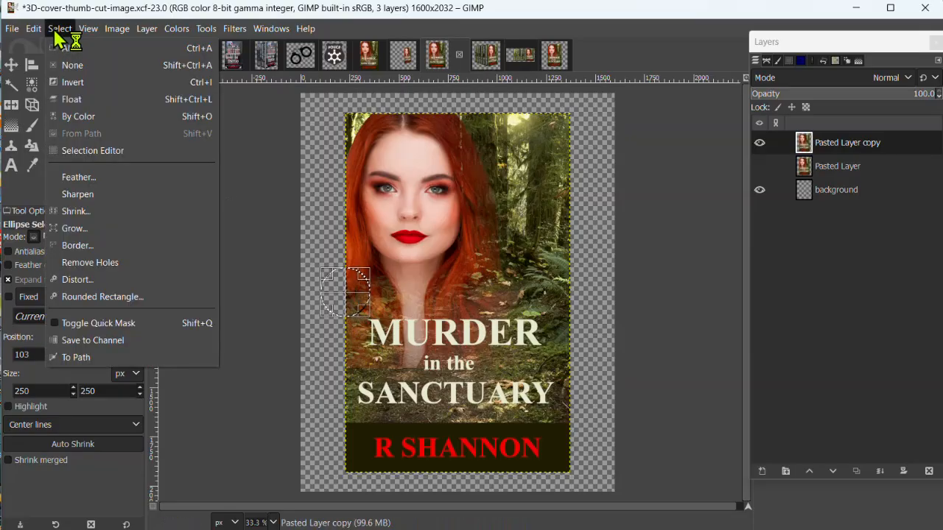
pyautogui.click(69, 359)
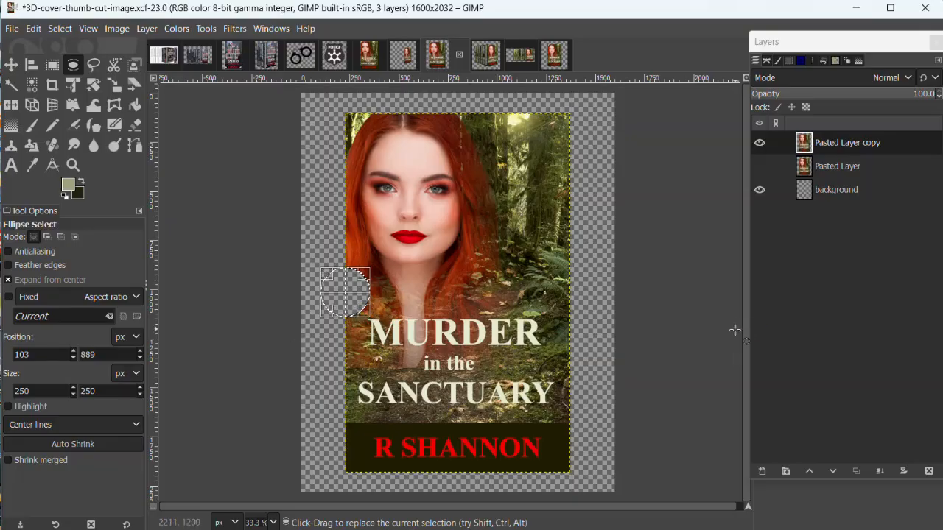
# Step: Add a transparent 1600 × 2032 px layer named thumb shadow above the cover layers
pyautogui.click(763, 472)
pyautogui.click(764, 472)
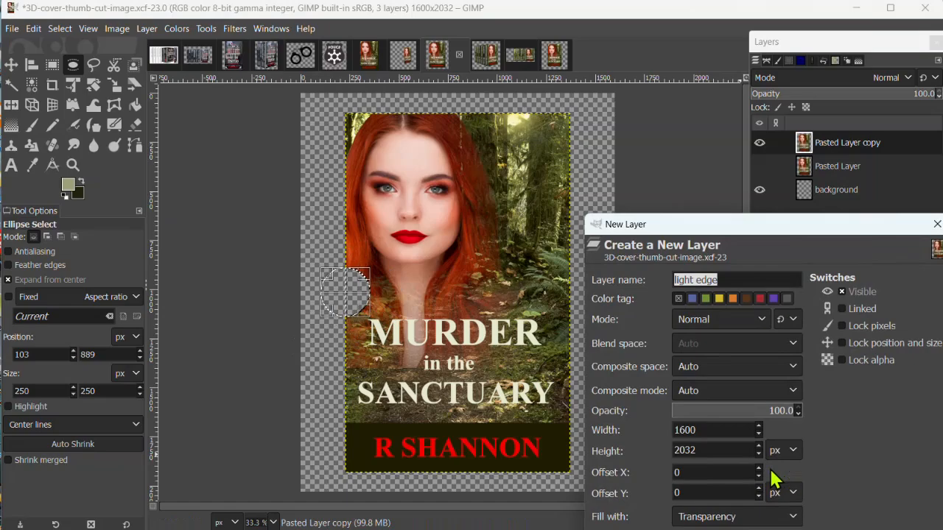
pyautogui.write('thumb shadow')
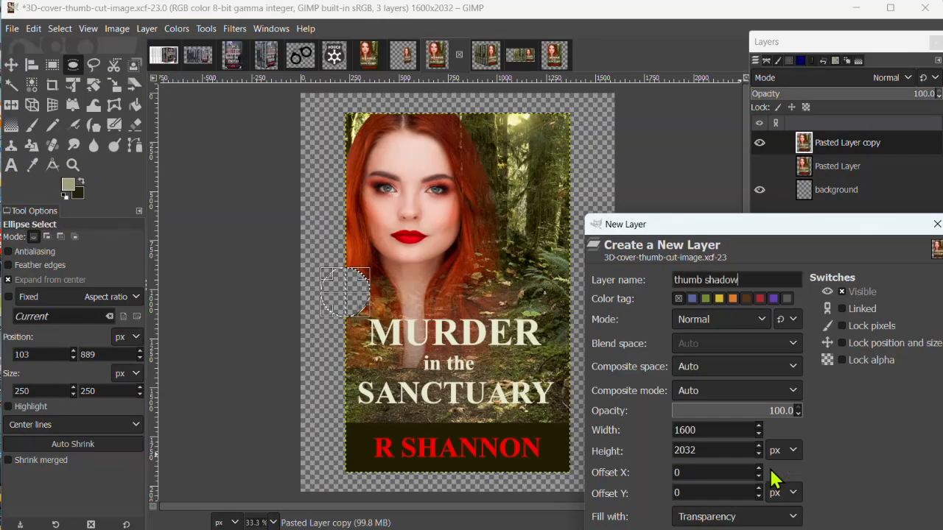
pyautogui.press('Return')
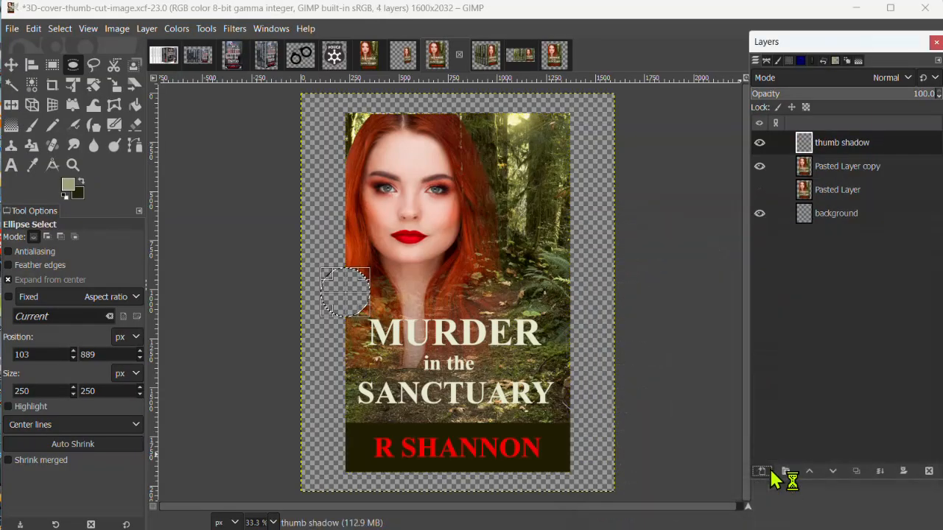
# Step: Fill the circle with a dark linear FG to Transparent gradient, about 170 px long from its right edge leftward, and deselect
pyautogui.click(82, 184)
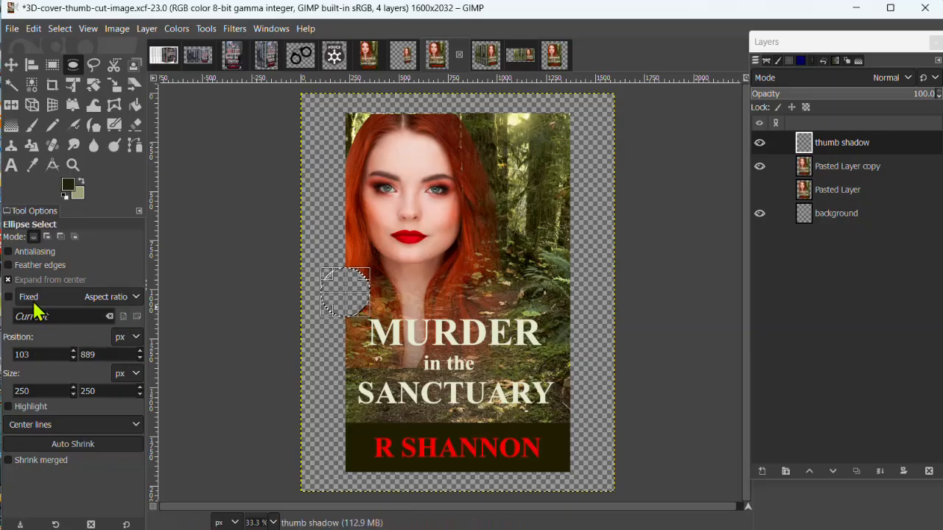
pyautogui.click(14, 127)
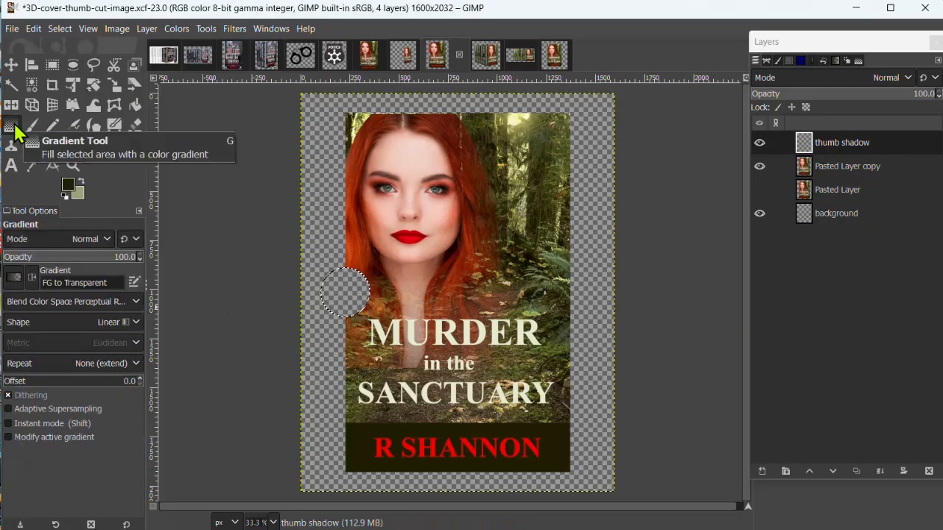
pyautogui.click(14, 277)
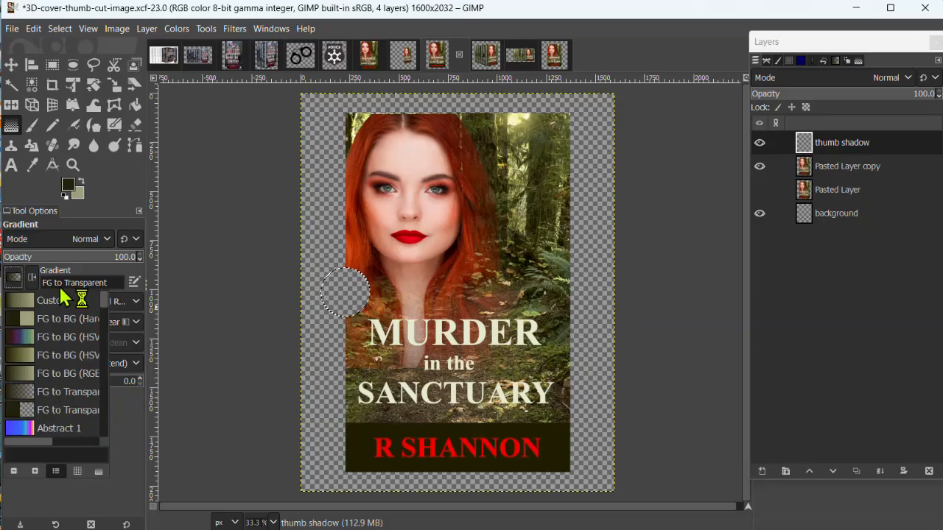
pyautogui.click(121, 199)
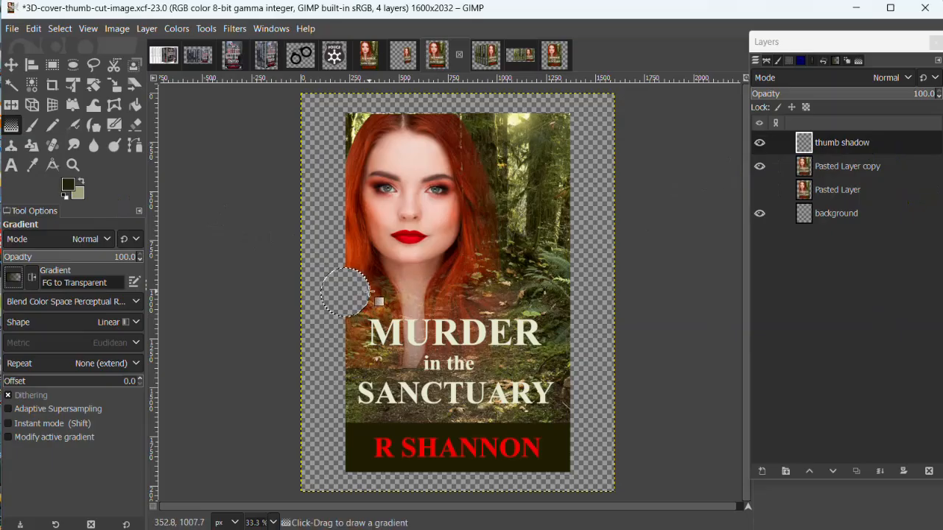
pyautogui.moveTo(371, 293); pyautogui.dragTo(336, 288)
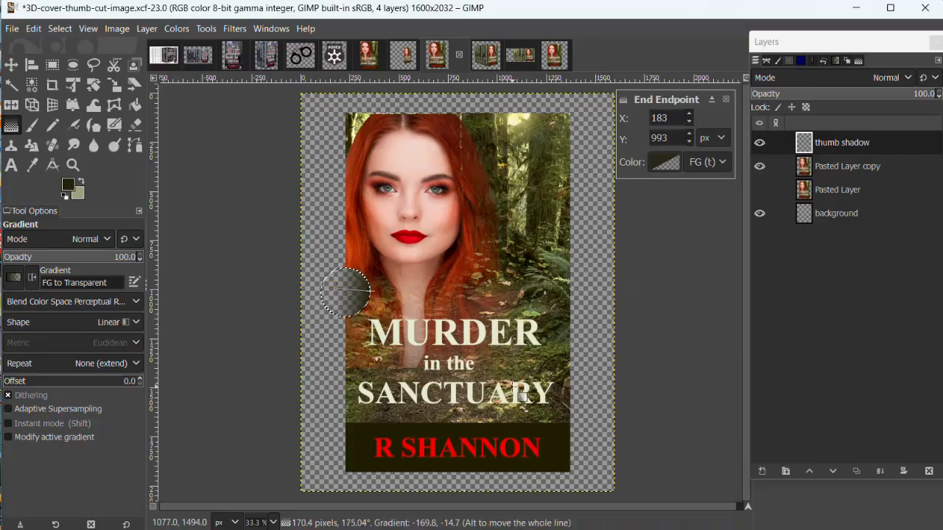
pyautogui.click(11, 67)
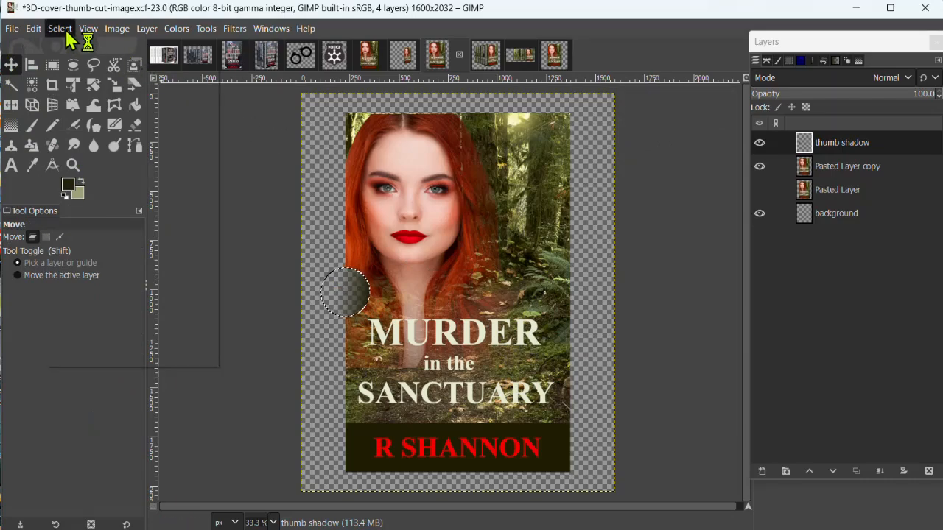
pyautogui.click(63, 30)
pyautogui.click(70, 63)
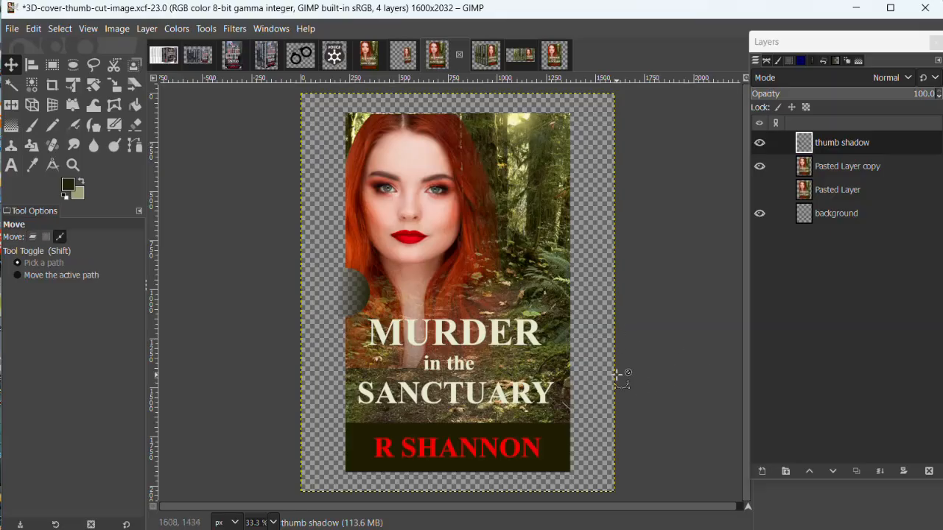
# Step: Select a 159 × 358 px rectangle at 68, 830 over the shadow circle's part outside the cover's left edge
pyautogui.keyDown('ctrl'); pyautogui.scroll(1, 619, 374); pyautogui.keyUp('ctrl')
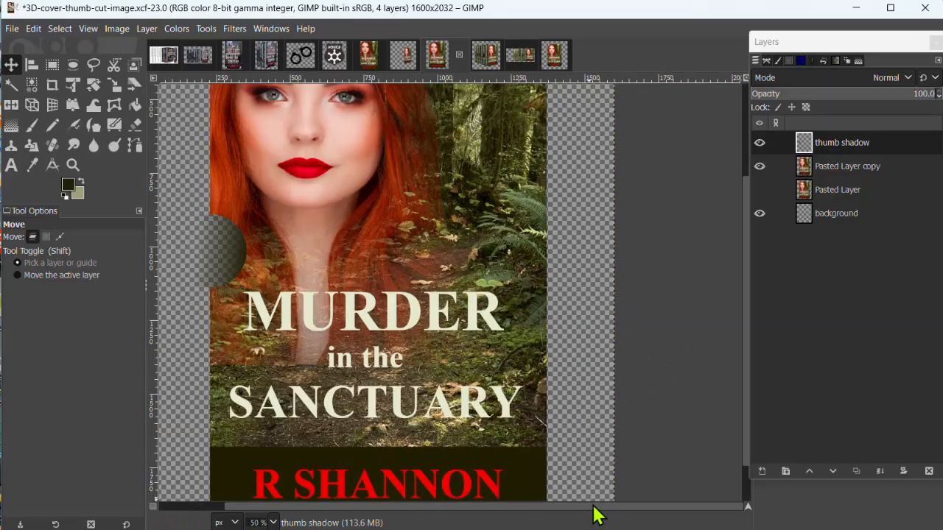
pyautogui.moveTo(594, 506); pyautogui.dragTo(533, 507)
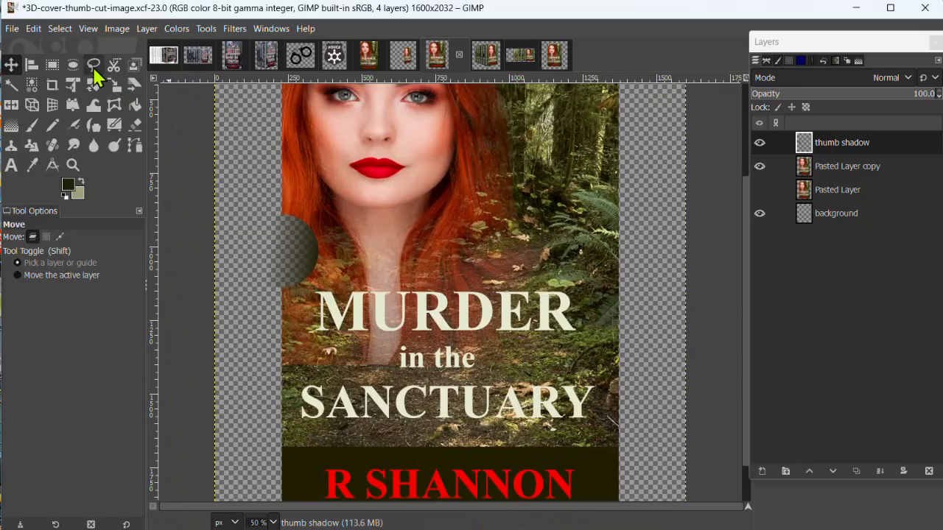
pyautogui.click(52, 64)
pyautogui.moveTo(235, 196); pyautogui.dragTo(283, 301)
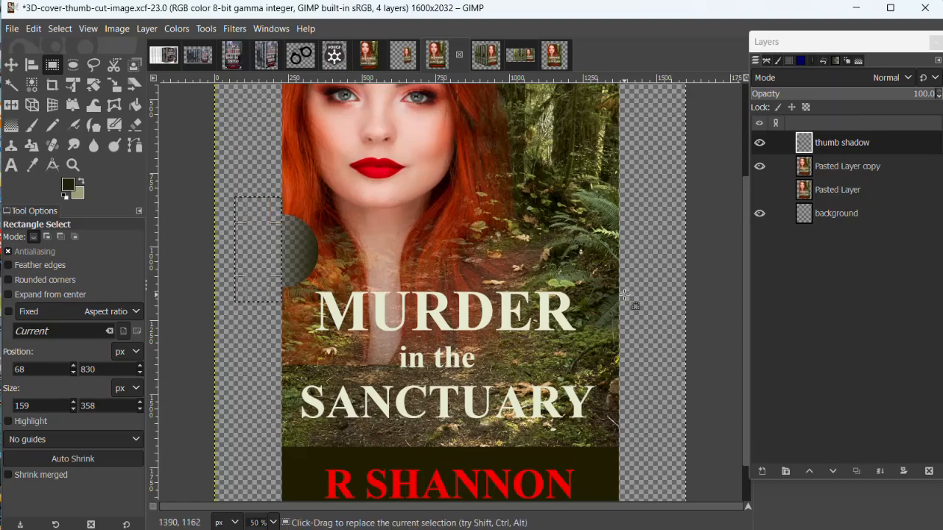
pyautogui.click(11, 65)
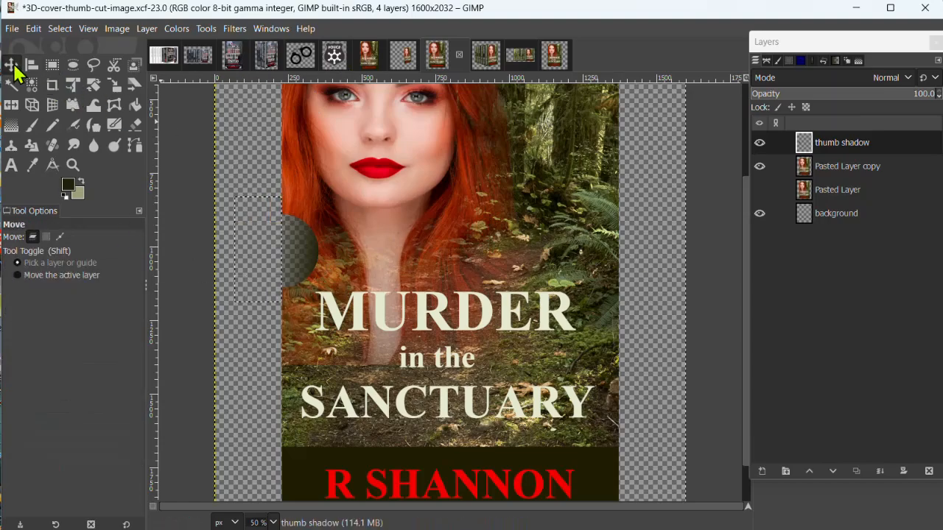
# Step: Add a transparent layer named line-edge above the thumb shadow layer
pyautogui.scroll(-1, 697, 286)
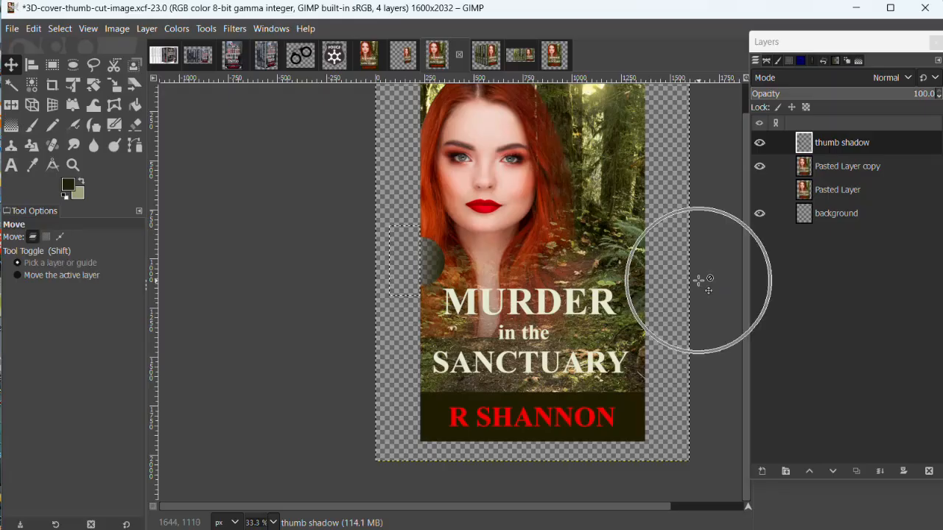
pyautogui.scroll(1, 698, 283)
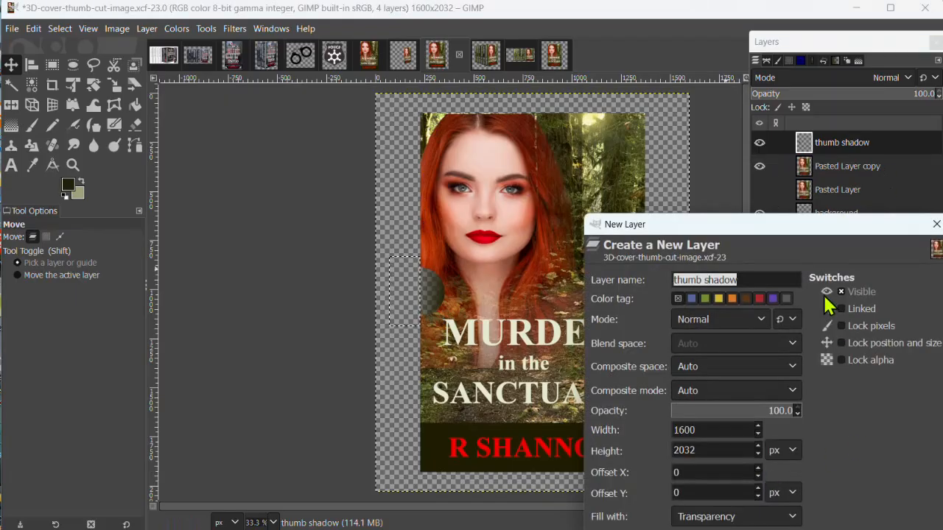
pyautogui.write('line')
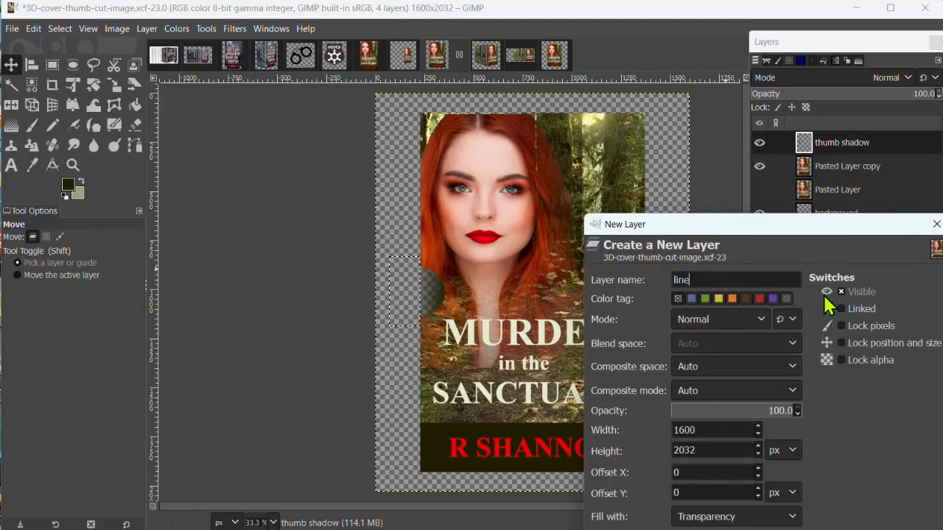
pyautogui.write('-edge')
pyautogui.press('Return')
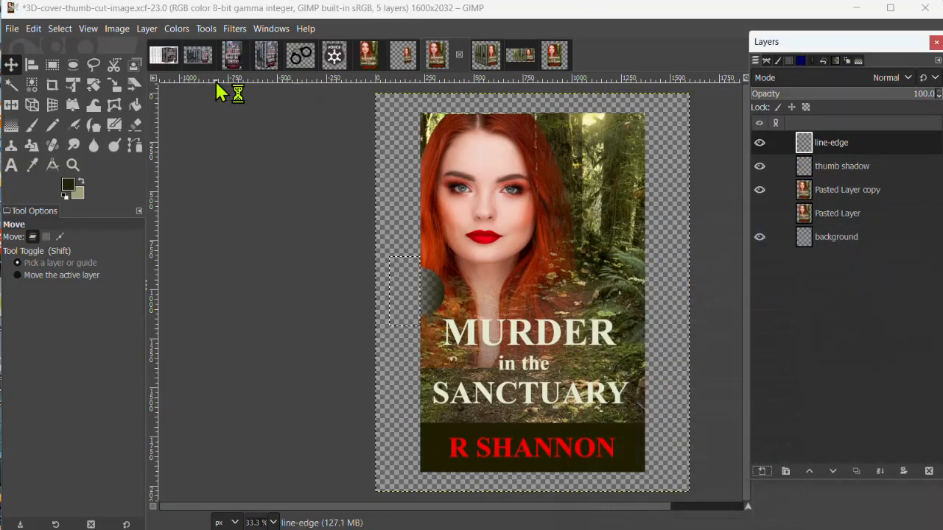
# Step: Draw a path from the cover's top-left corner down to the thumb cut and curve it around the cut's upper half
pyautogui.click(135, 147)
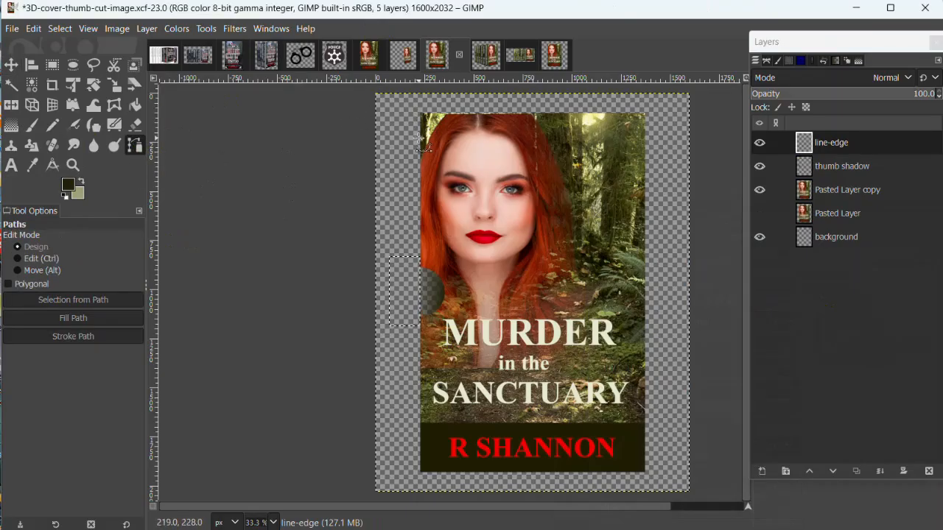
pyautogui.scroll(2, 418, 139)
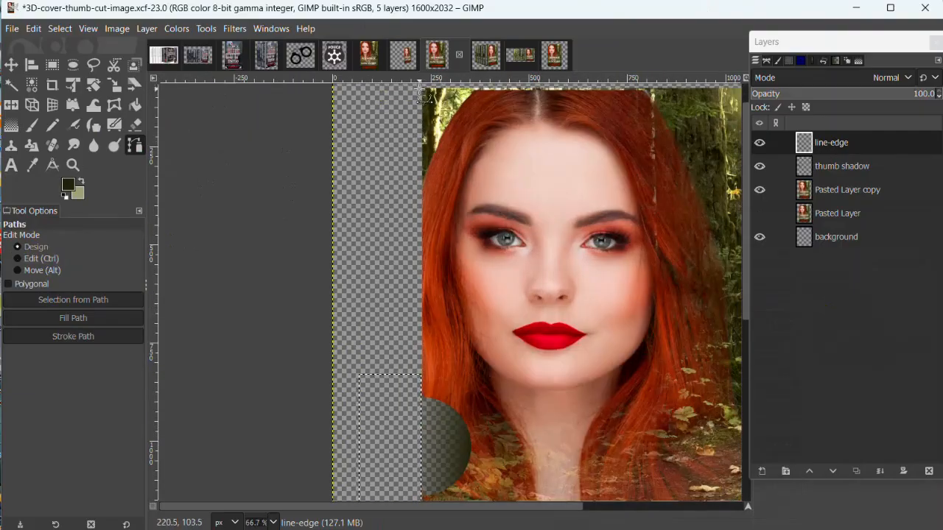
pyautogui.click(421, 88)
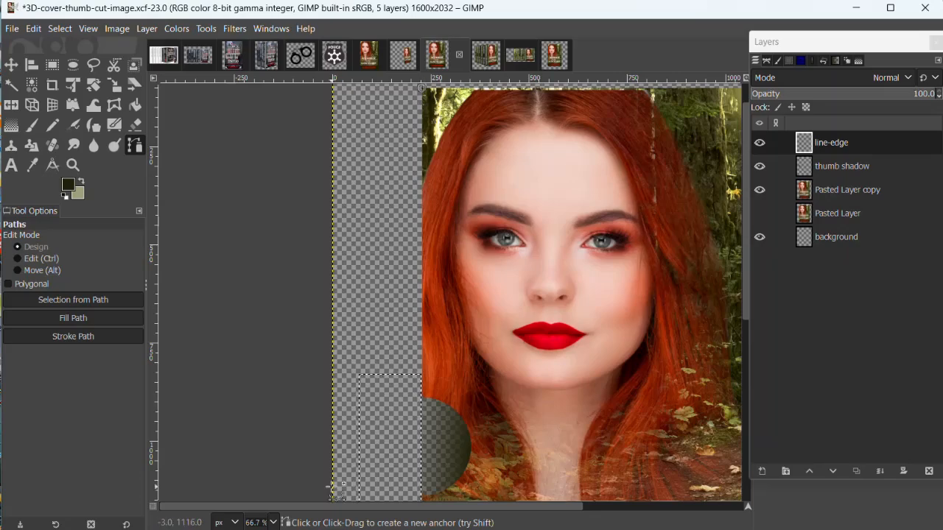
pyautogui.click(420, 401)
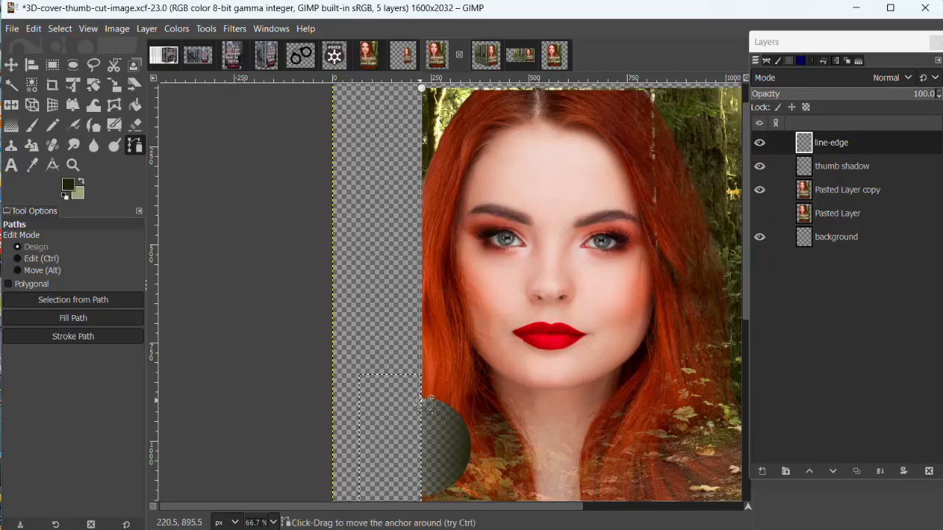
pyautogui.click(470, 443)
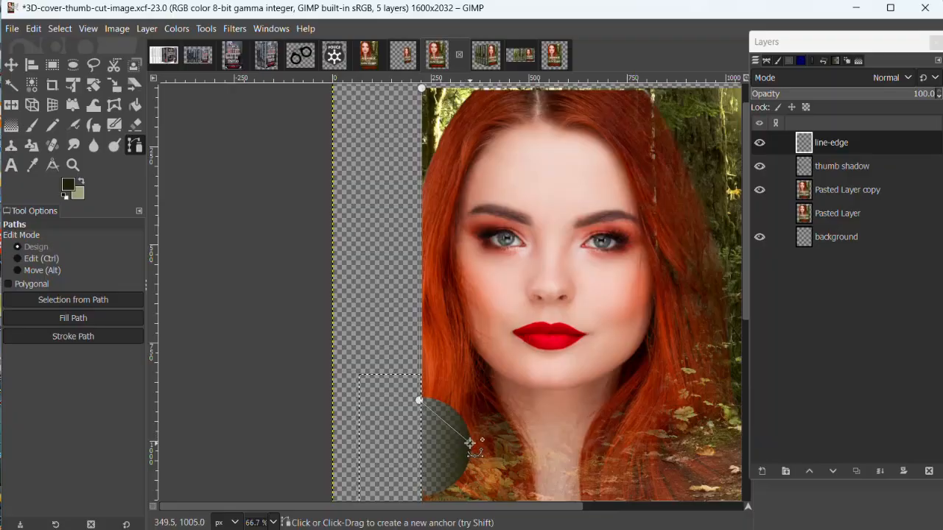
pyautogui.moveTo(470, 443); pyautogui.dragTo(472, 489)
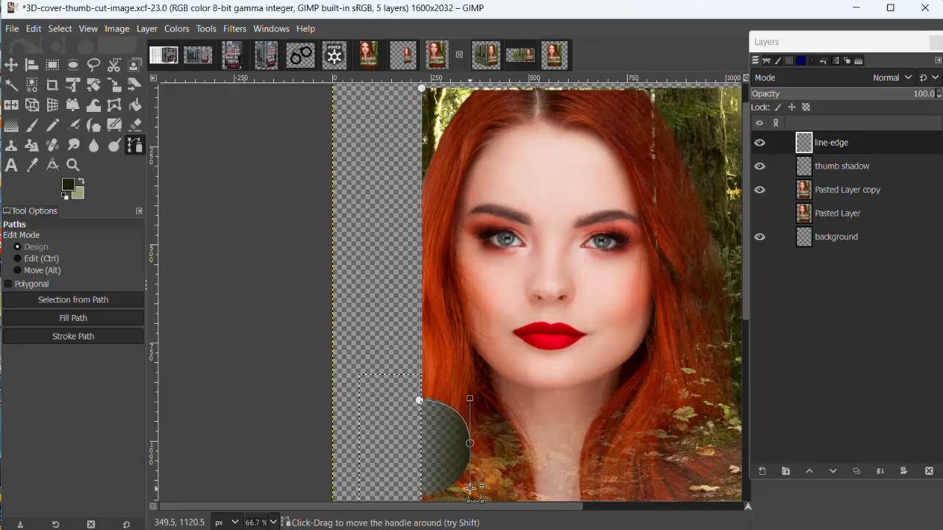
pyautogui.moveTo(470, 489); pyautogui.dragTo(470, 460)
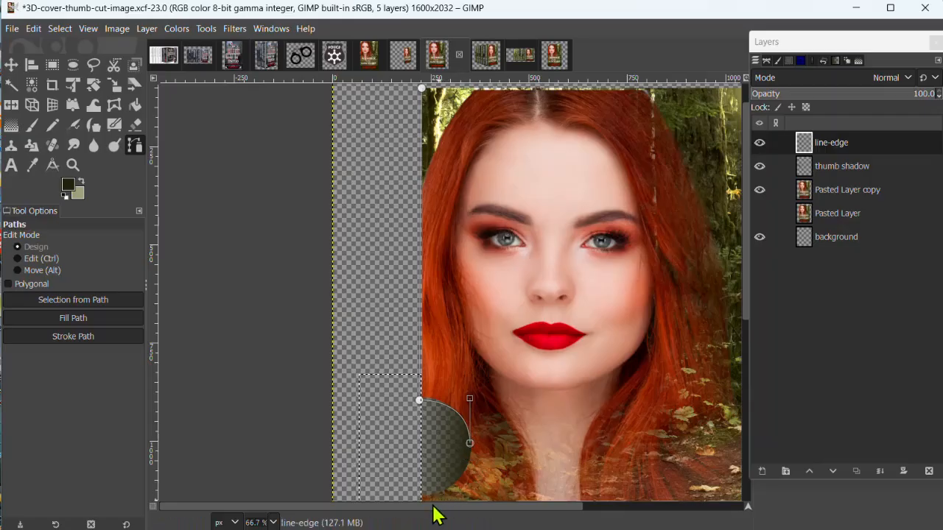
# Step: Curve the path around the thumb cut's lower half and extend it to the cover's bottom-left corner
pyautogui.scroll(-3, 440, 436)
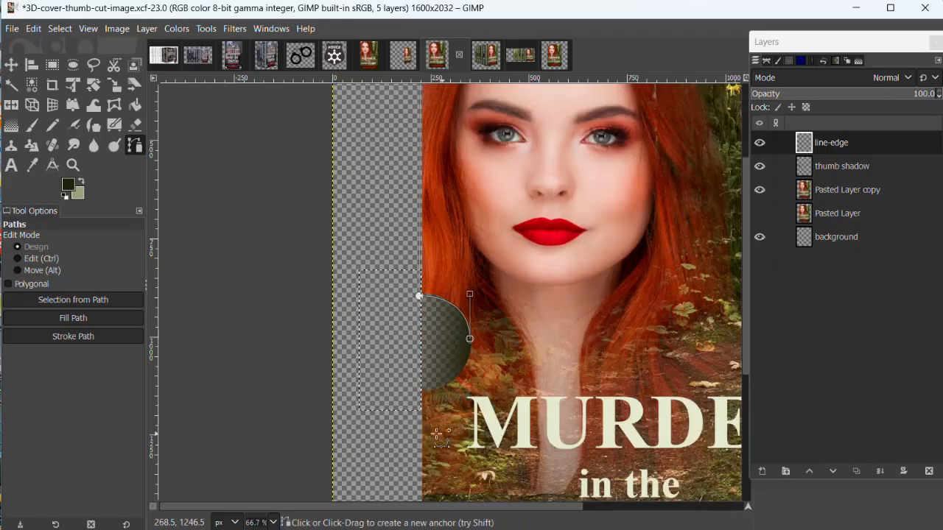
pyautogui.click(424, 395)
pyautogui.moveTo(424, 395); pyautogui.dragTo(368, 410)
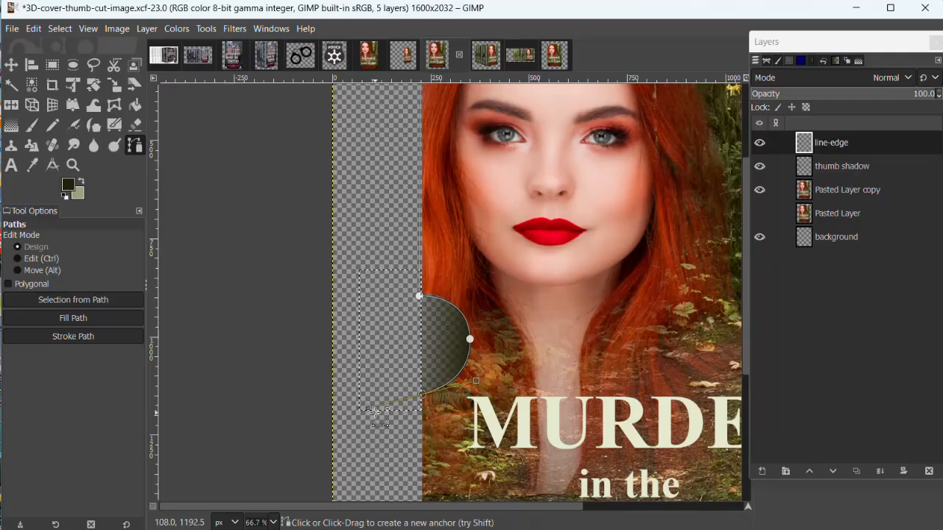
pyautogui.moveTo(368, 407); pyautogui.dragTo(399, 402)
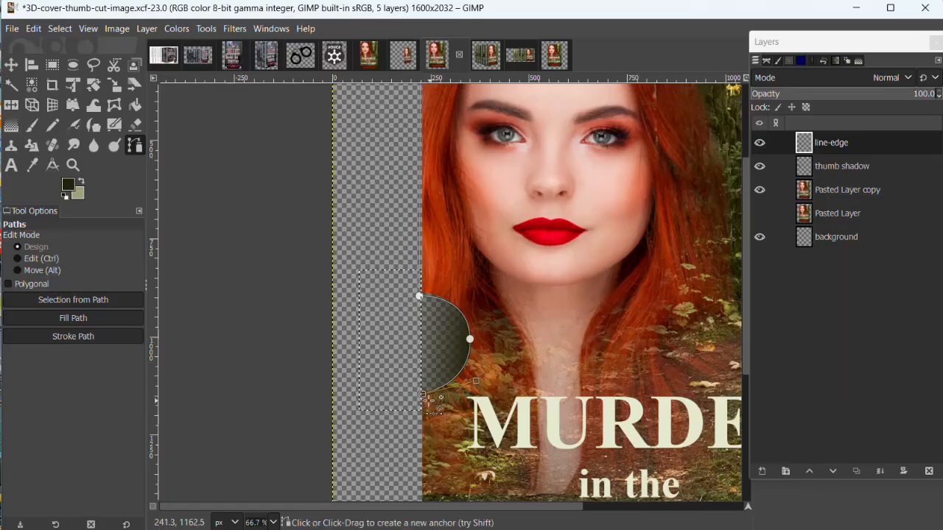
pyautogui.scroll(-5, 442, 401)
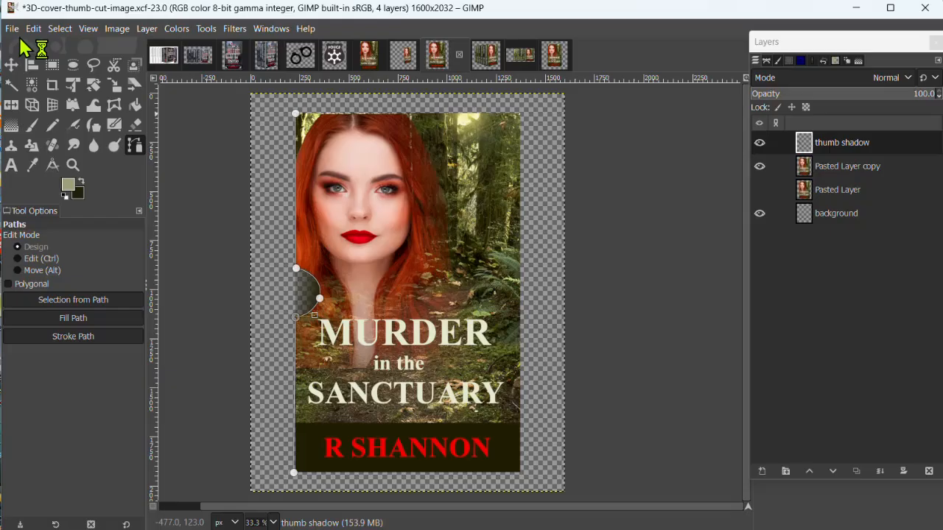
# Step: Stroke the path along the cover's left edge and thumb cut with a light olive solid-color line on the thumb shadow layer
pyautogui.click(34, 29)
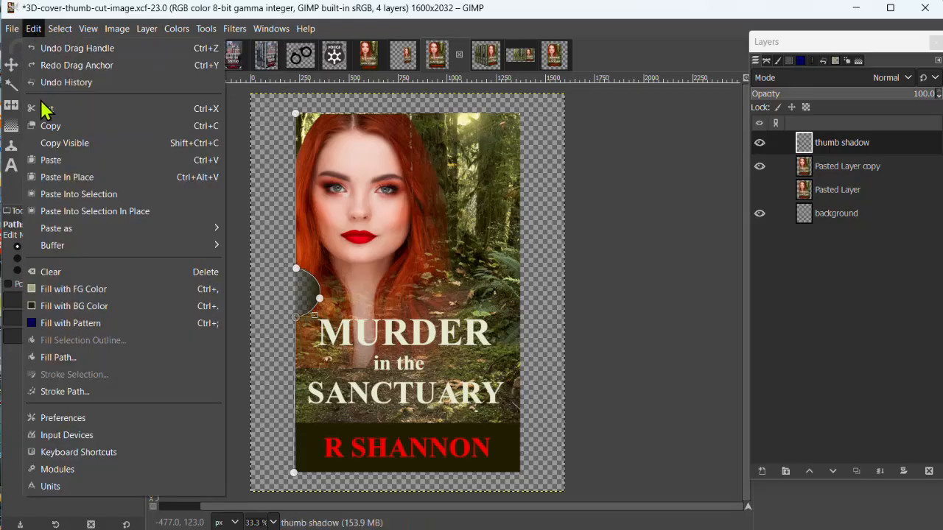
pyautogui.click(58, 393)
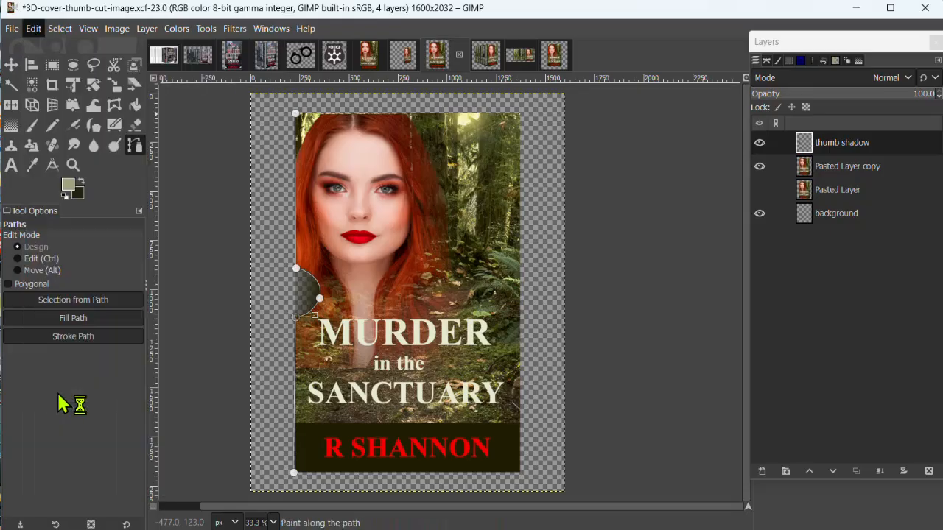
pyautogui.moveTo(448, 168); pyautogui.dragTo(90, 157)
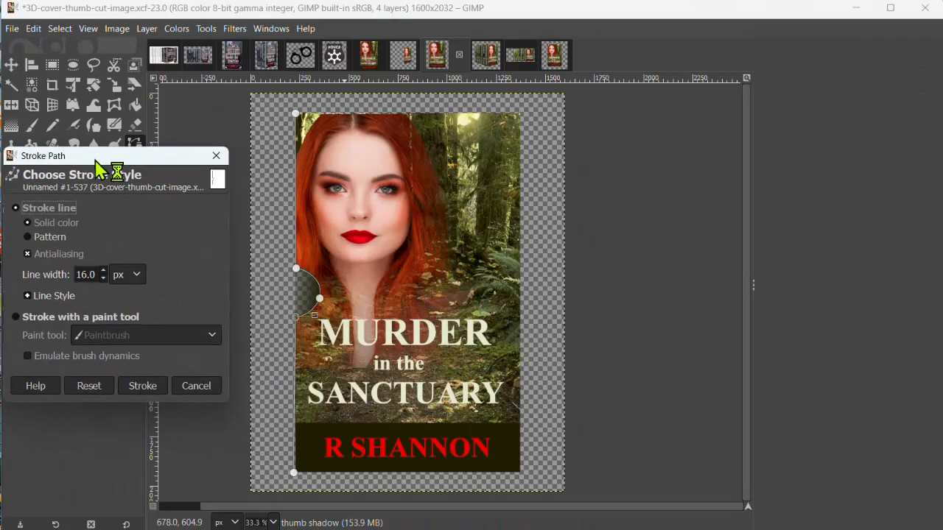
pyautogui.moveTo(97, 274); pyautogui.dragTo(50, 272)
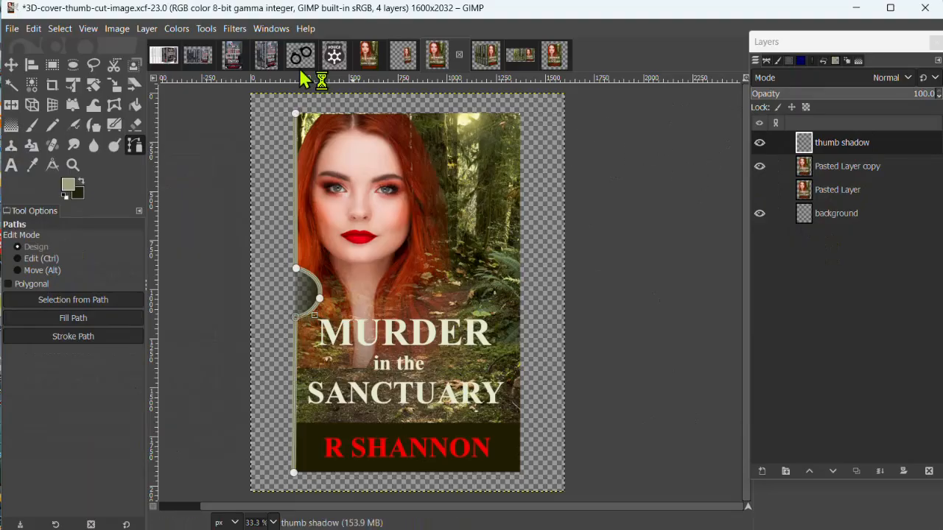
# Step: Apply a Gaussian Blur of 3.50 in X and Y to the thumb shadow layer
pyautogui.click(235, 31)
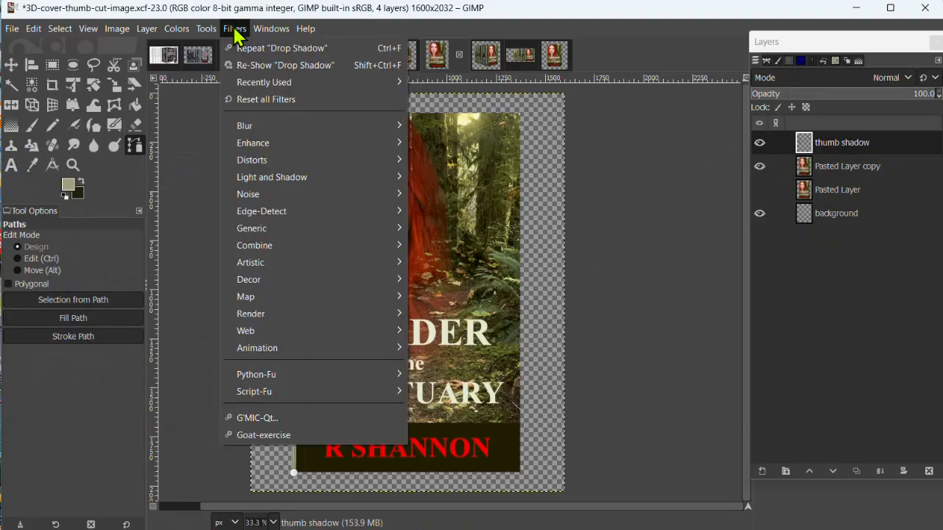
pyautogui.moveTo(265, 127)
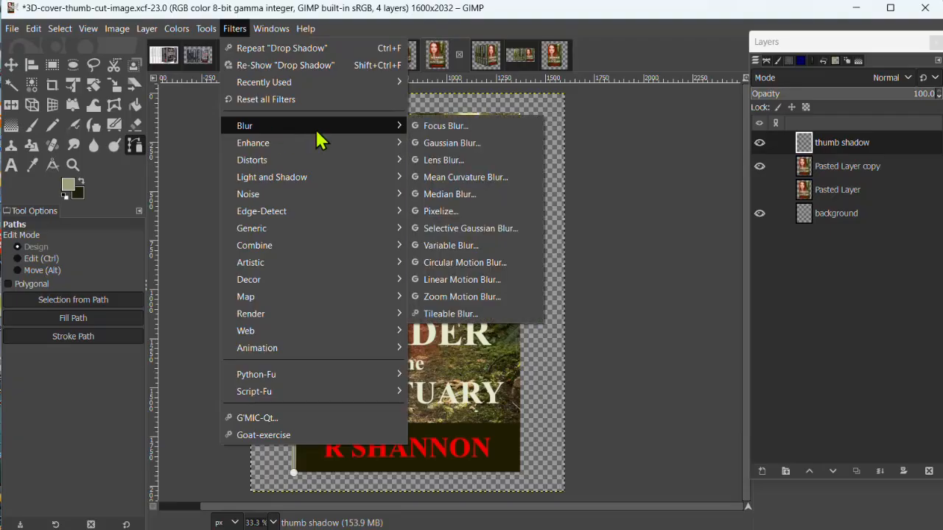
pyautogui.click(450, 142)
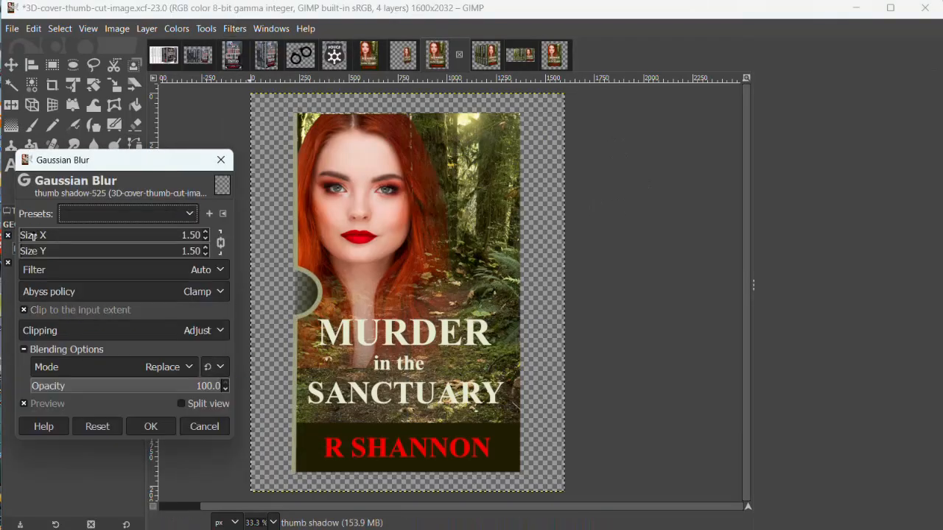
pyautogui.click(206, 233)
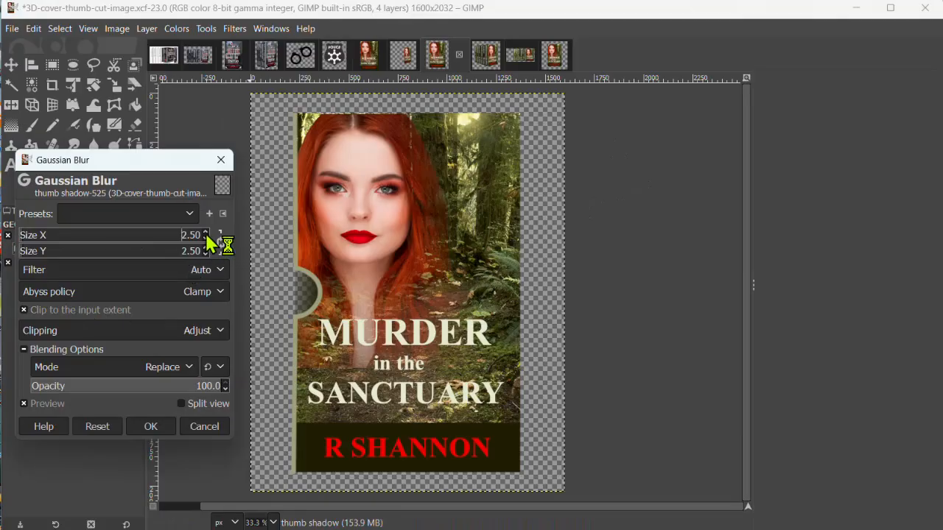
pyautogui.click(206, 233)
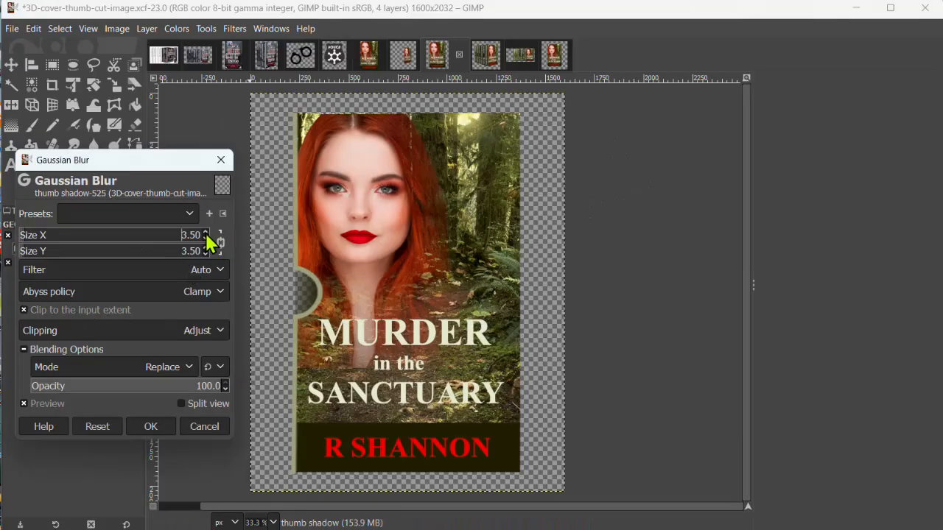
pyautogui.click(146, 434)
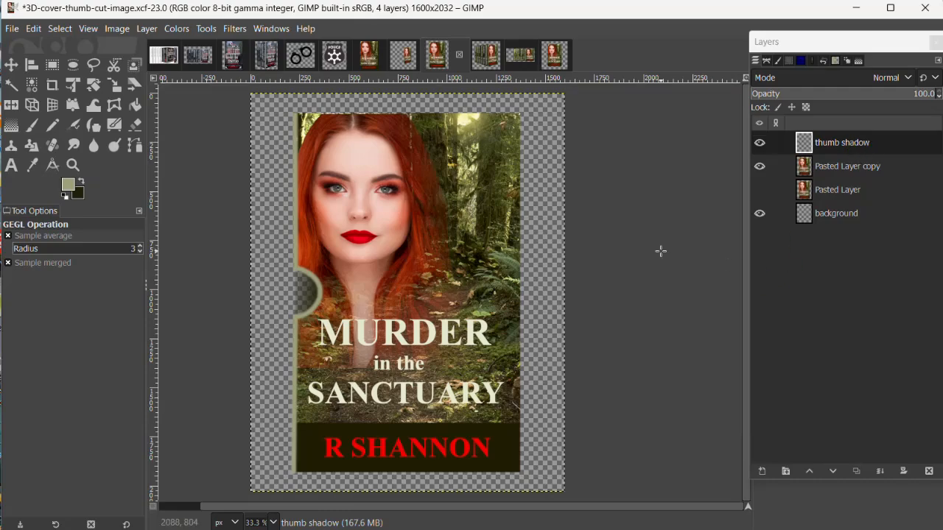
pyautogui.click(17, 67)
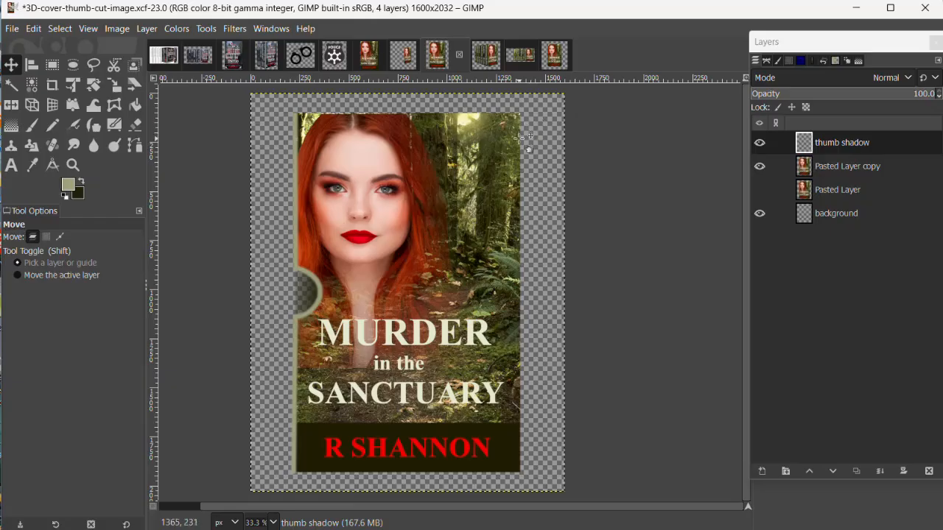
pyautogui.click(61, 29)
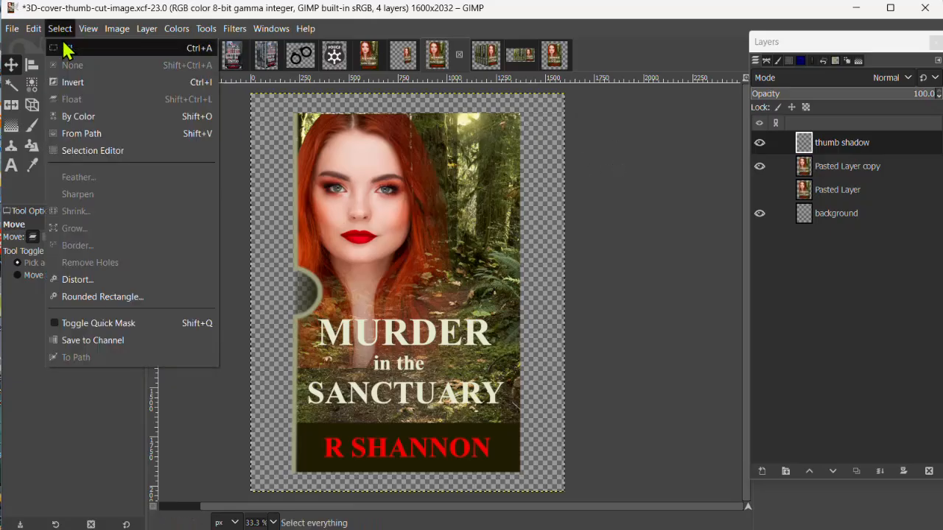
pyautogui.click(696, 216)
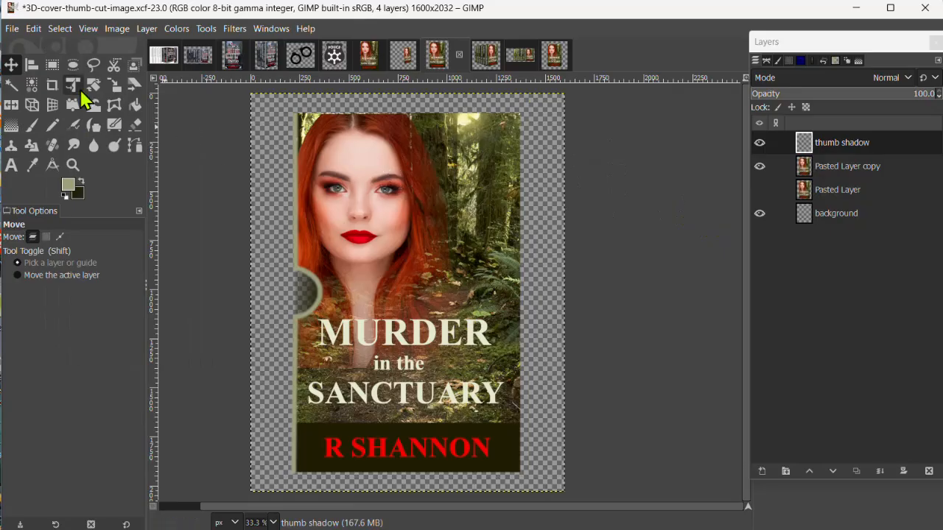
# Step: Select the whole front cover including its light left edge with a 1164 × 1829 px rectangle at position 213, 101
pyautogui.click(53, 65)
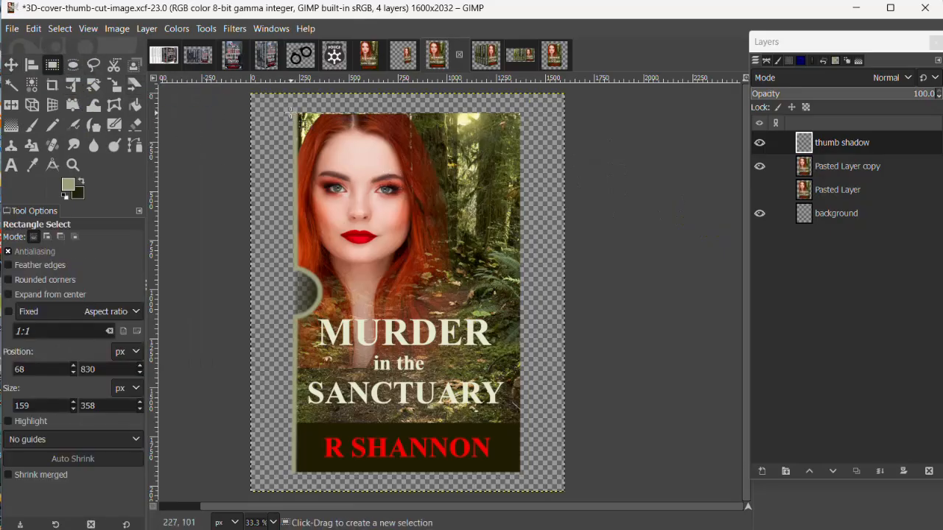
pyautogui.moveTo(291, 113); pyautogui.dragTo(522, 473)
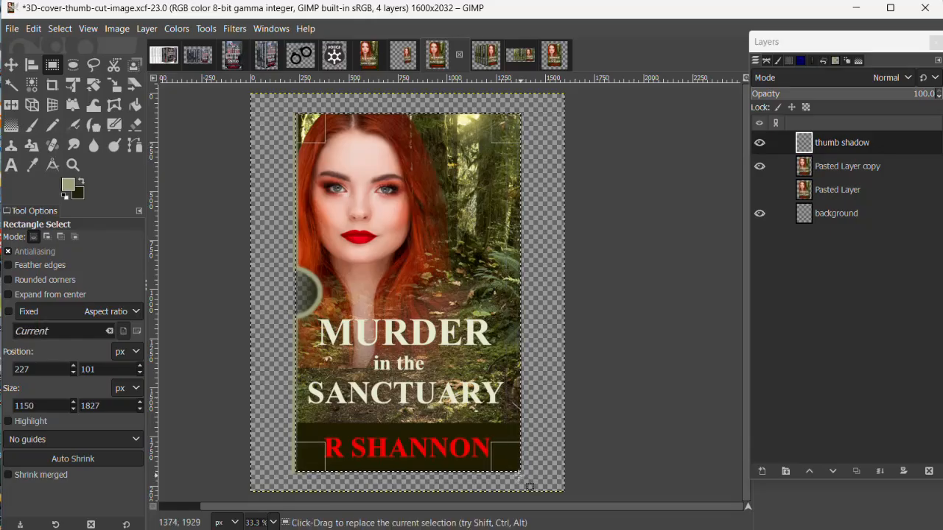
pyautogui.scroll(2, 418, 373)
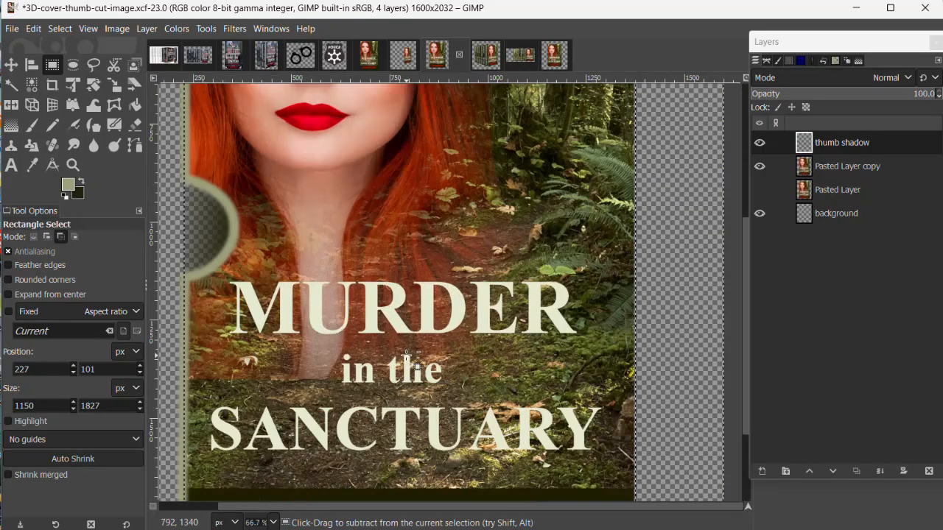
pyautogui.scroll(5, 374, 321)
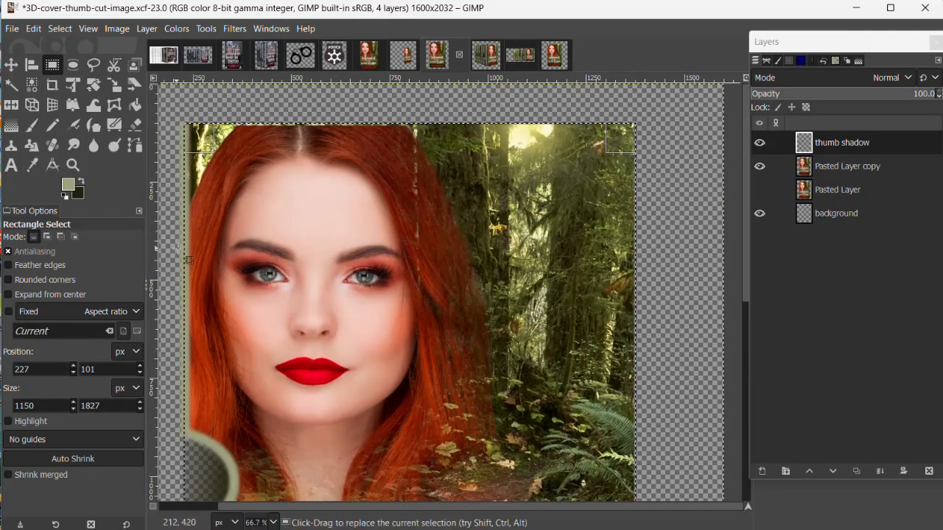
pyautogui.moveTo(189, 327); pyautogui.dragTo(180, 328)
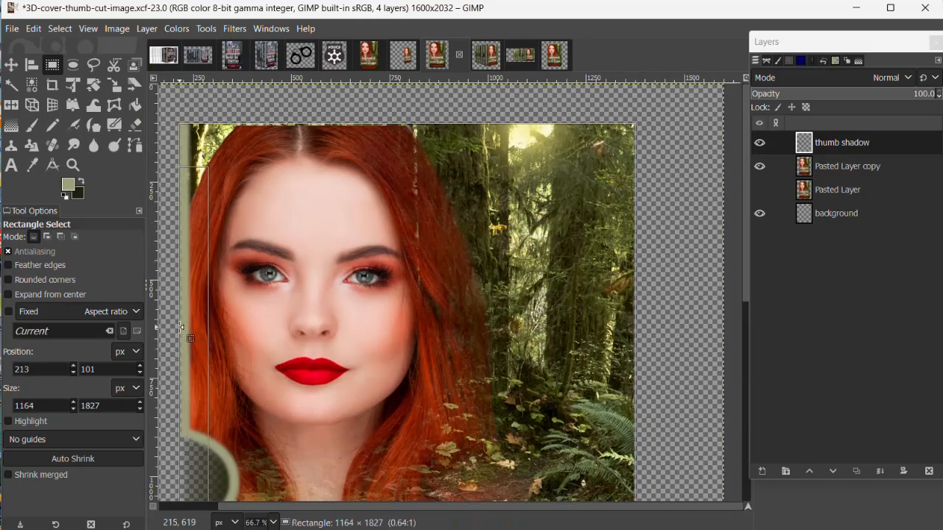
pyautogui.scroll(-10, 229, 346)
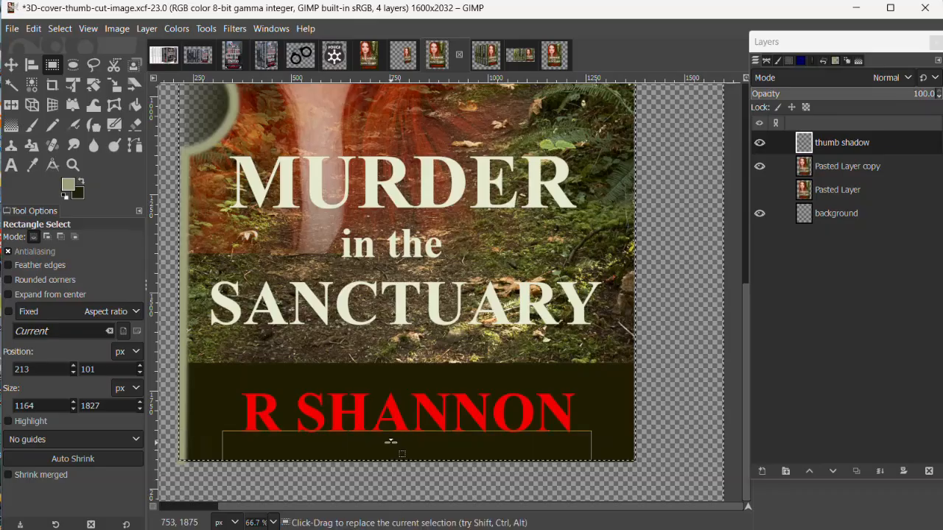
pyautogui.moveTo(390, 443); pyautogui.dragTo(390, 442)
pyautogui.moveTo(391, 444); pyautogui.dragTo(389, 445)
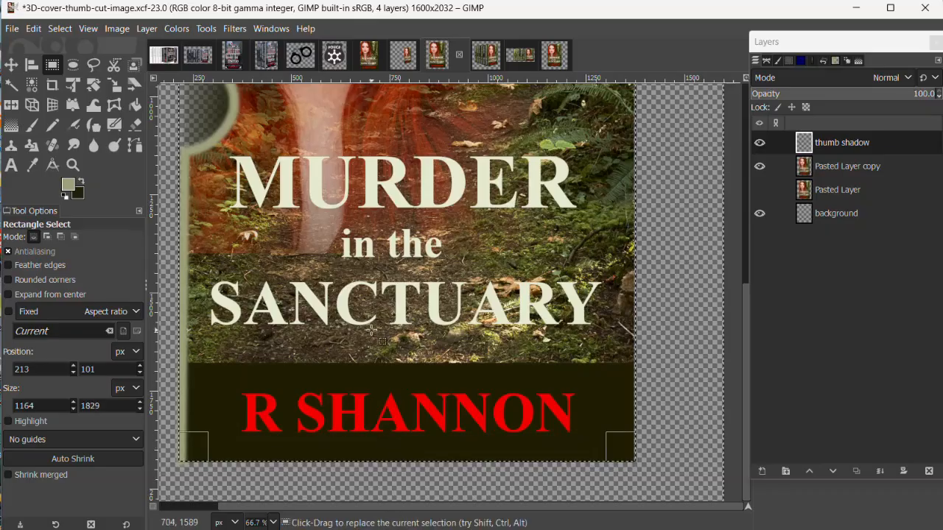
# Step: Copy the visible content of the selected cover area from all layers
pyautogui.keyDown('ctrl'); pyautogui.scroll(-3, 398, 329); pyautogui.keyUp('ctrl')
pyautogui.keyDown('ctrl'); pyautogui.scroll(-1, 399, 330); pyautogui.keyUp('ctrl')
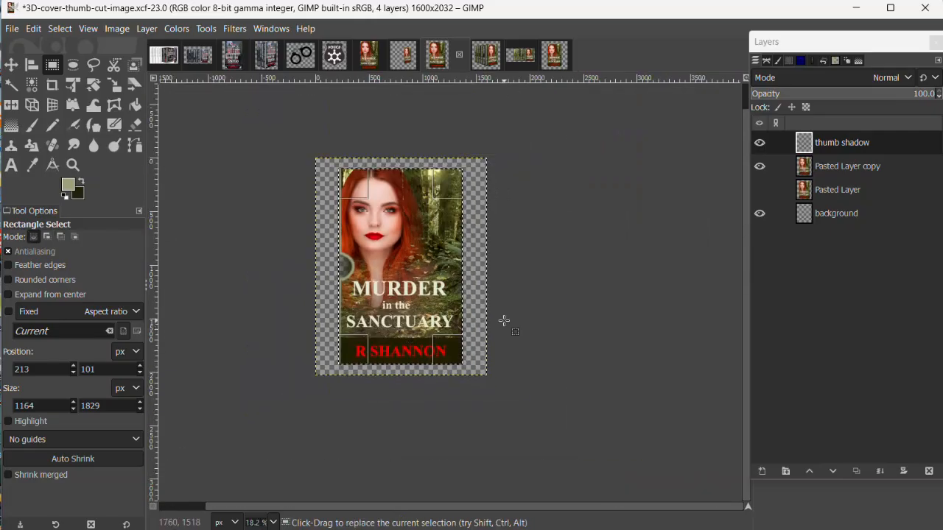
pyautogui.rightClick(398, 237)
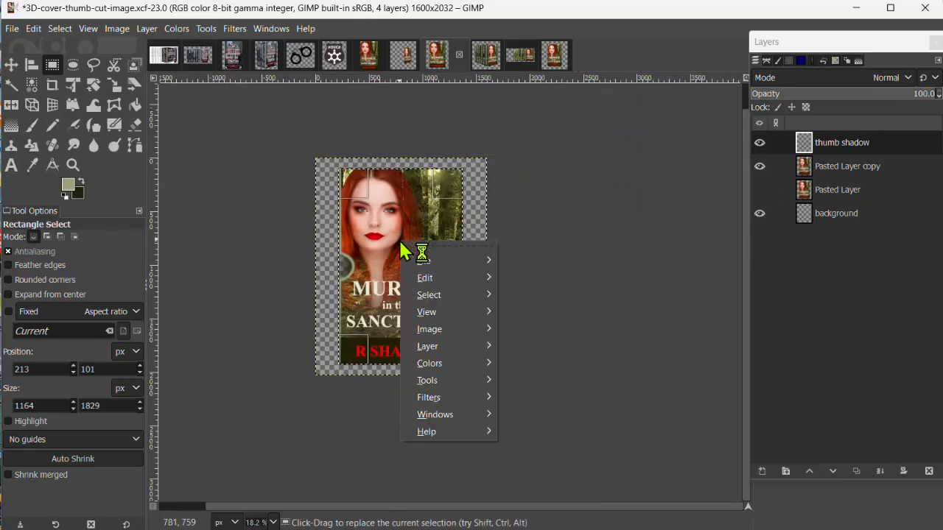
pyautogui.moveTo(474, 287)
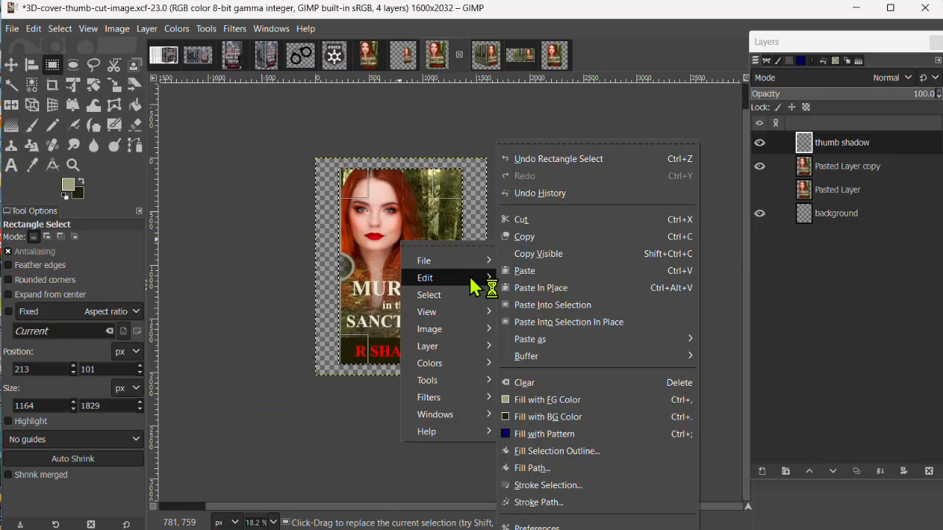
pyautogui.click(535, 255)
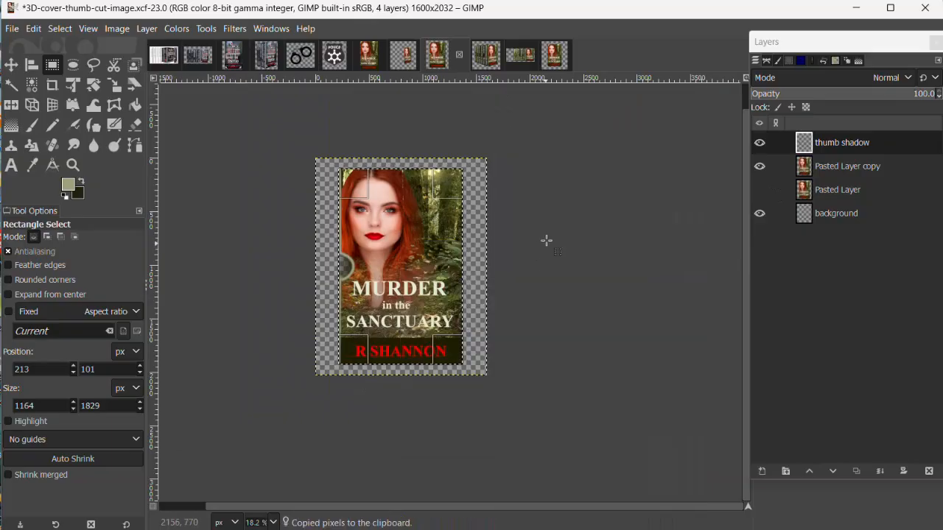
# Step: Switch to the JNDS-Series-3D-cover-finished image and paste the copied cover as a new layer on top
pyautogui.click(485, 60)
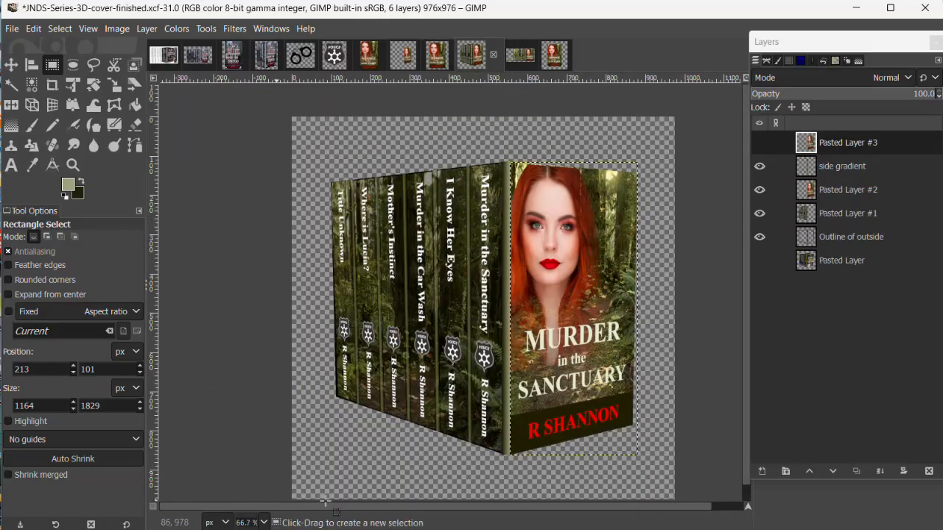
pyautogui.moveTo(324, 506); pyautogui.dragTo(412, 505)
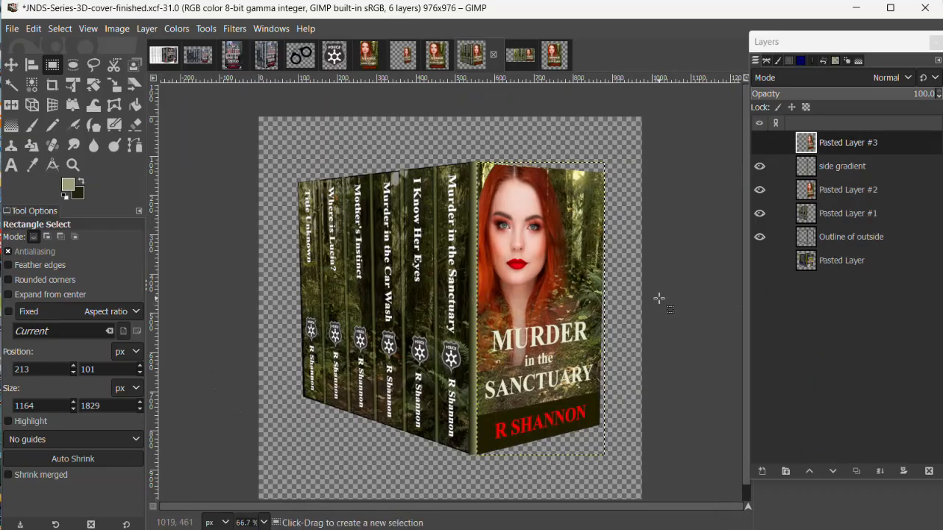
pyautogui.hotkey('ctrl', 'v')
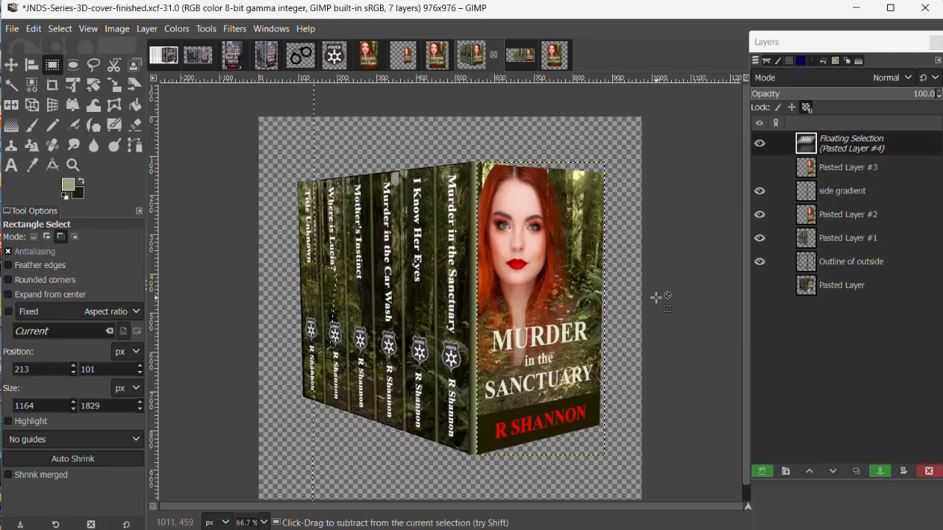
pyautogui.click(763, 473)
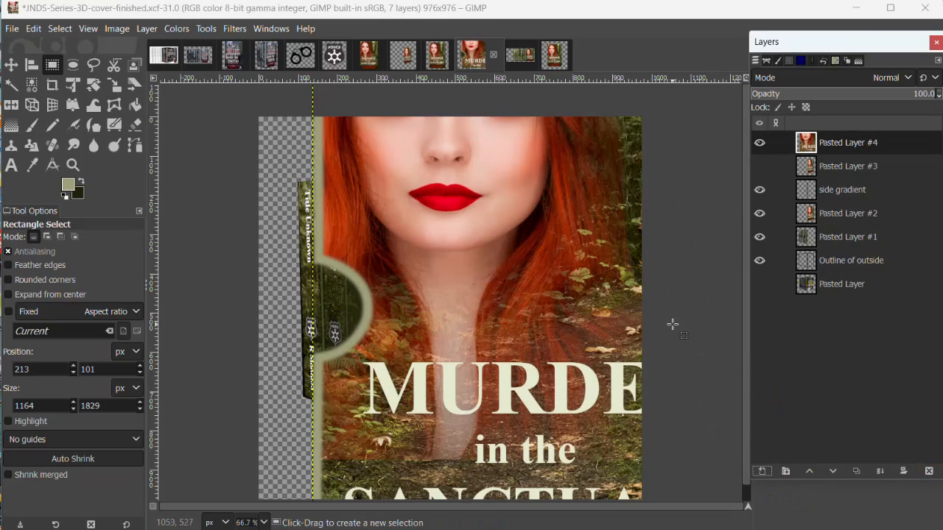
# Step: Scale the pasted cover proportionally around its center to 468 × 735 px over the box's front face
pyautogui.scroll(-2, 672, 324)
pyautogui.scroll(-1, 672, 325)
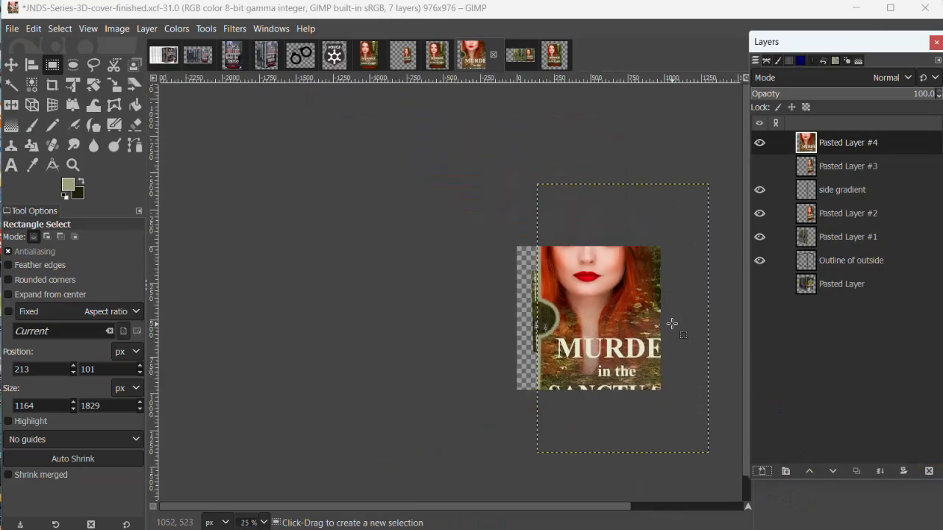
pyautogui.hotkey('shift', 's')
pyautogui.click(655, 318)
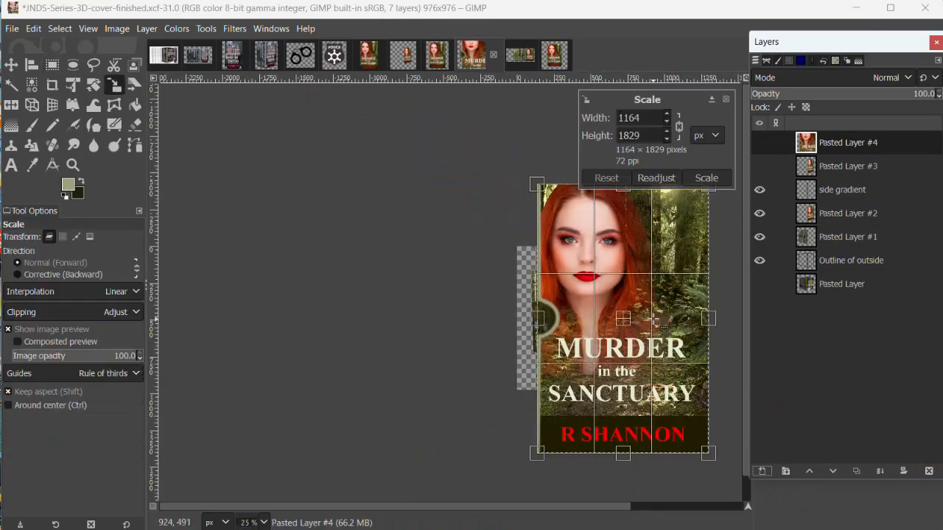
pyautogui.moveTo(710, 466); pyautogui.dragTo(617, 325)
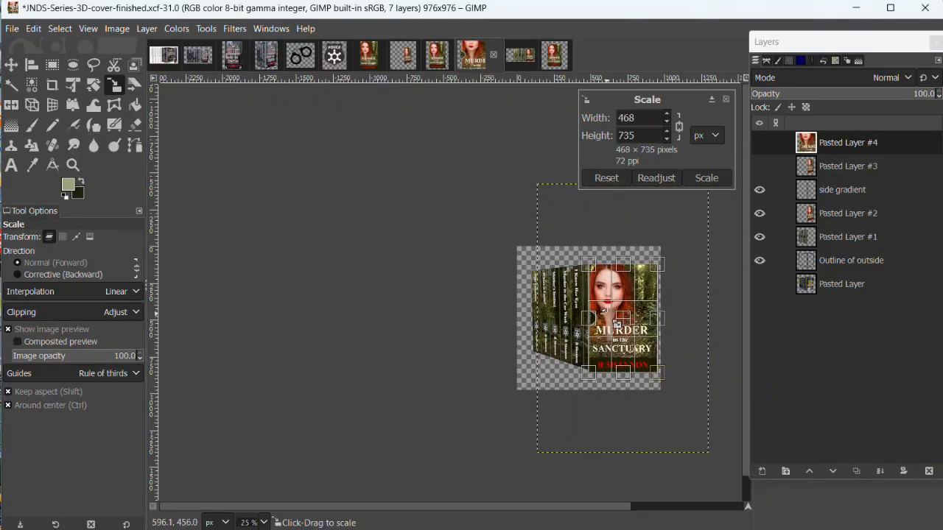
pyautogui.click(707, 183)
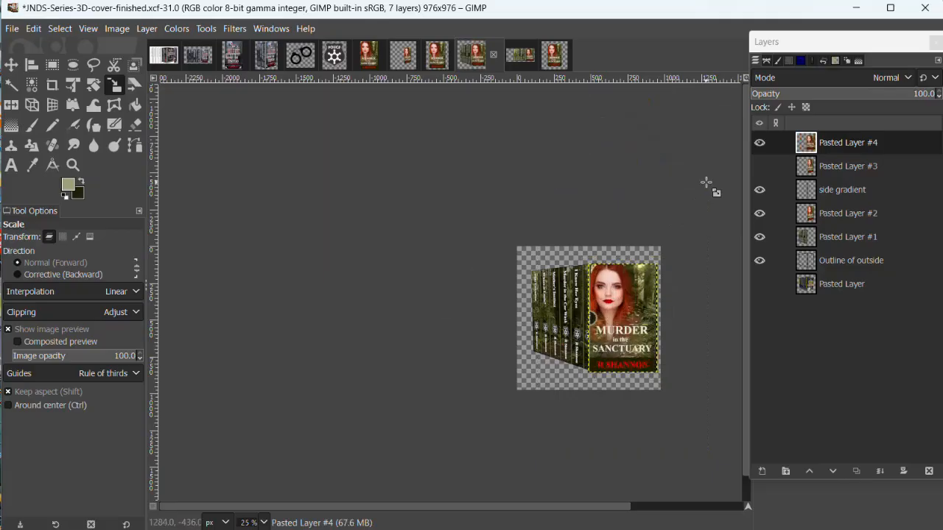
# Step: Examine from bottom to top how the scaled thumb-cut cover sits over the box's front face and spine
pyautogui.scroll(2, 705, 183)
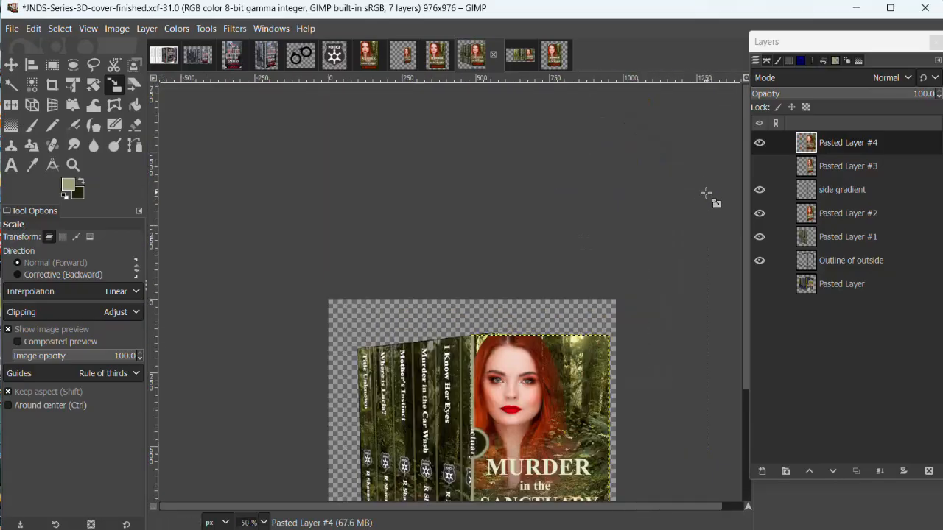
pyautogui.scroll(2, 705, 252)
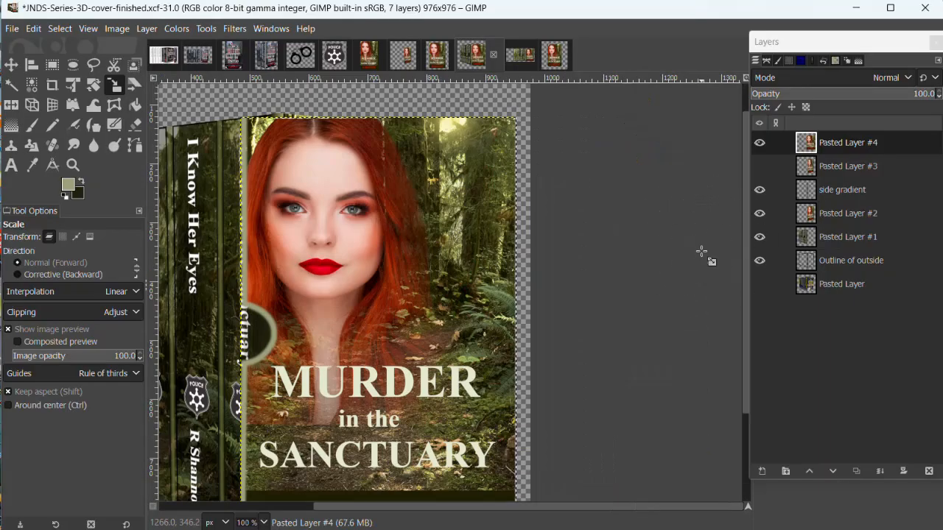
pyautogui.scroll(-3, 705, 253)
pyautogui.click(521, 498)
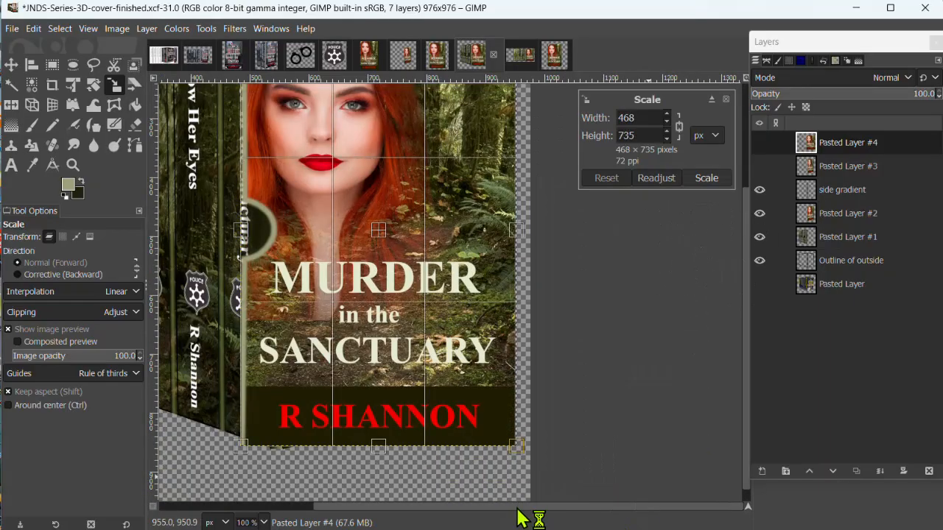
pyautogui.hscroll(-5, 526, 516)
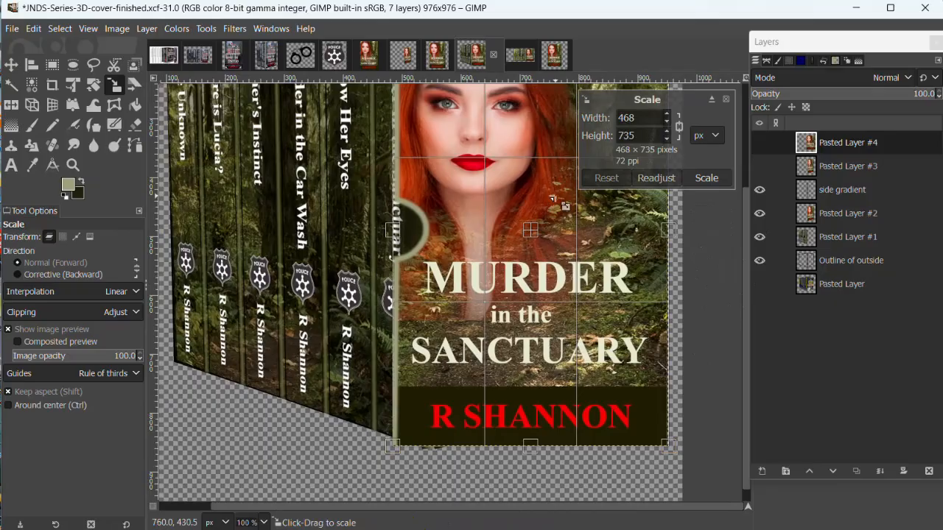
pyautogui.click(11, 65)
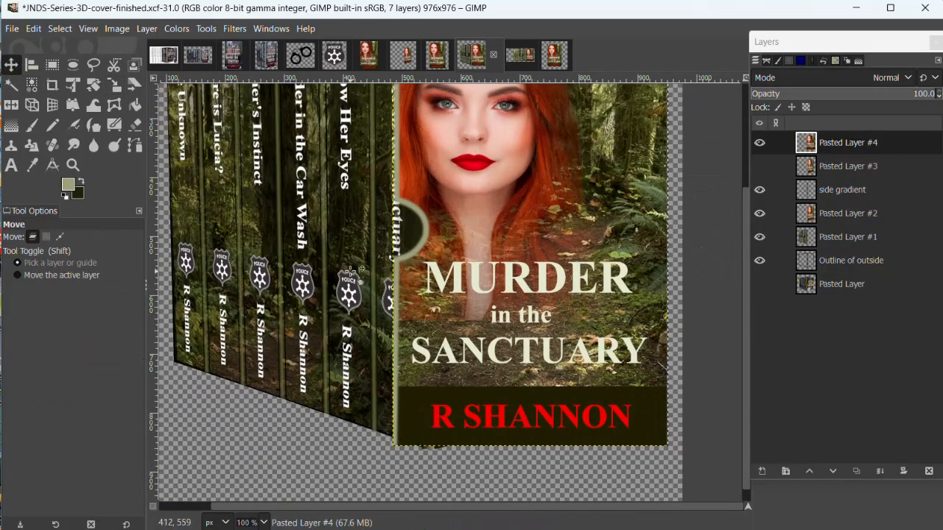
pyautogui.scroll(4, 598, 355)
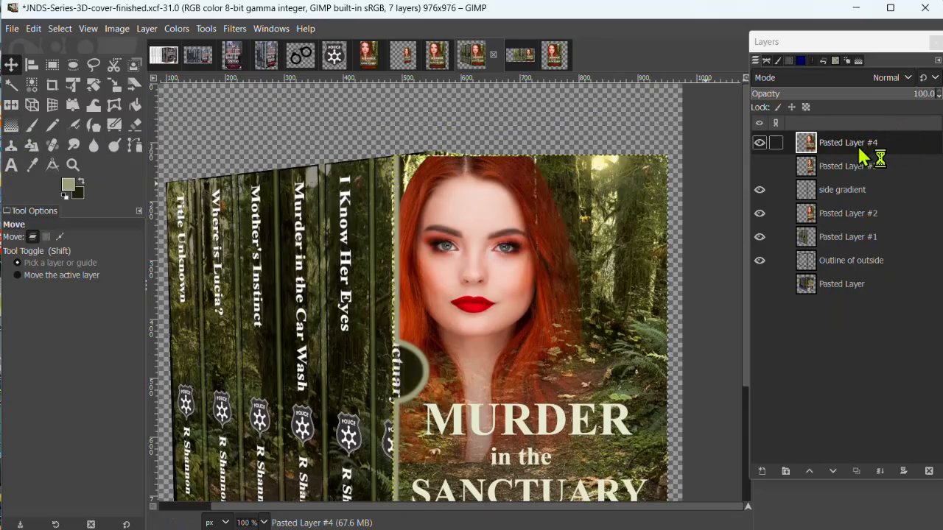
pyautogui.click(759, 143)
pyautogui.click(759, 143)
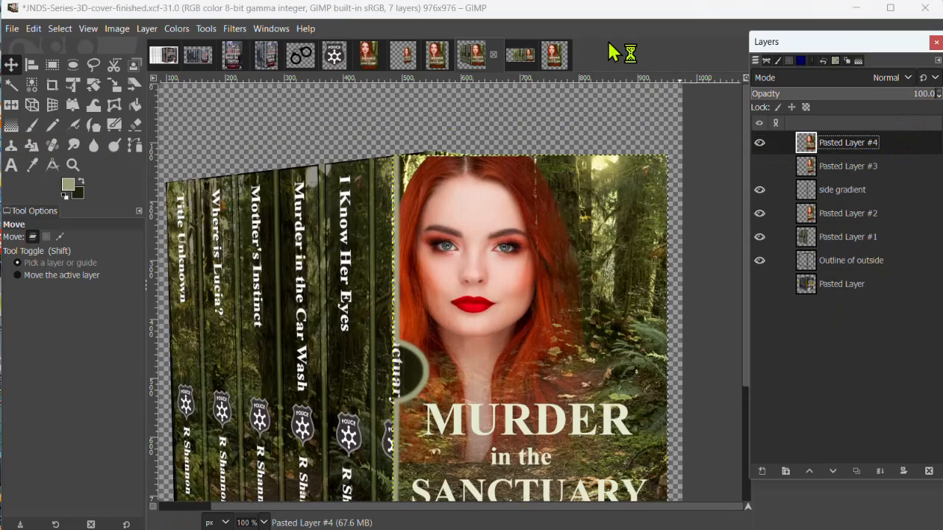
# Step: Start a Perspective transform on the pasted cover layer and align its two left corners with the box's front spine edge
pyautogui.click(34, 108)
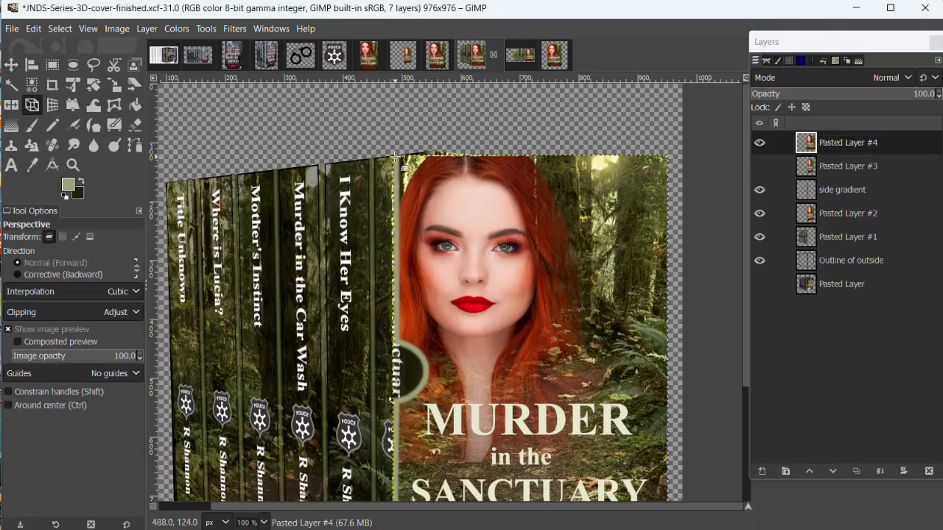
pyautogui.click(526, 209)
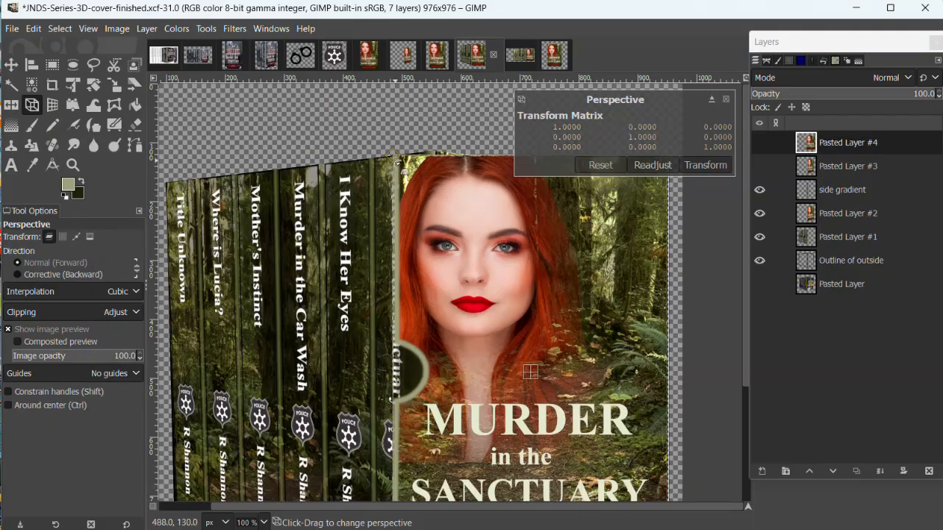
pyautogui.moveTo(392, 157); pyautogui.dragTo(439, 153)
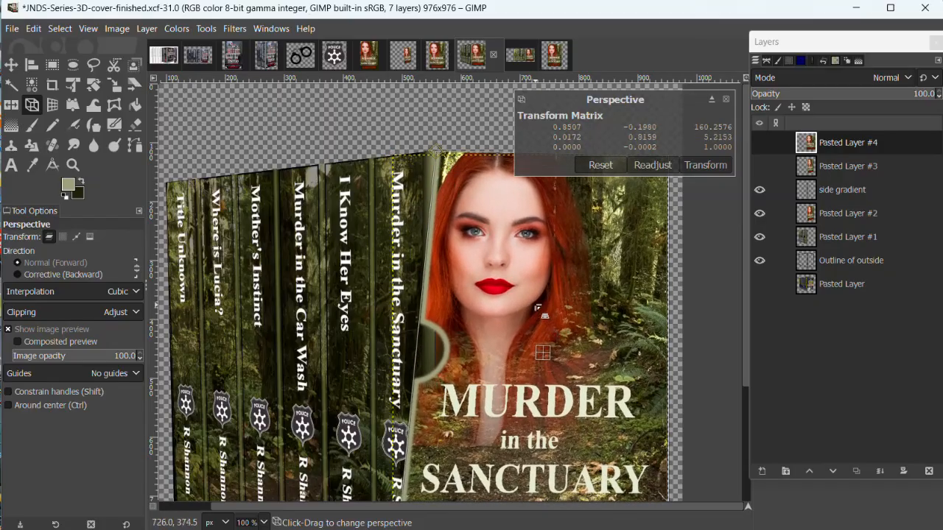
pyautogui.scroll(-5, 538, 308)
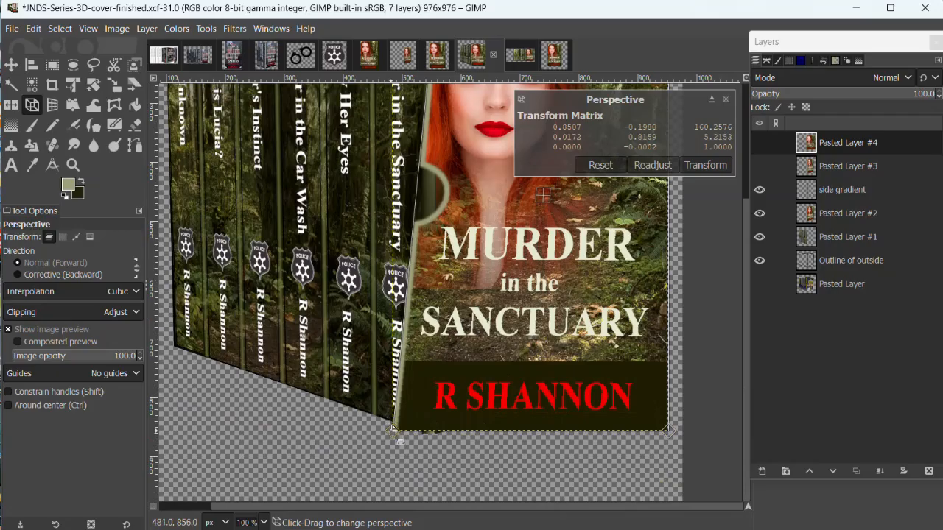
pyautogui.moveTo(392, 435); pyautogui.dragTo(433, 432)
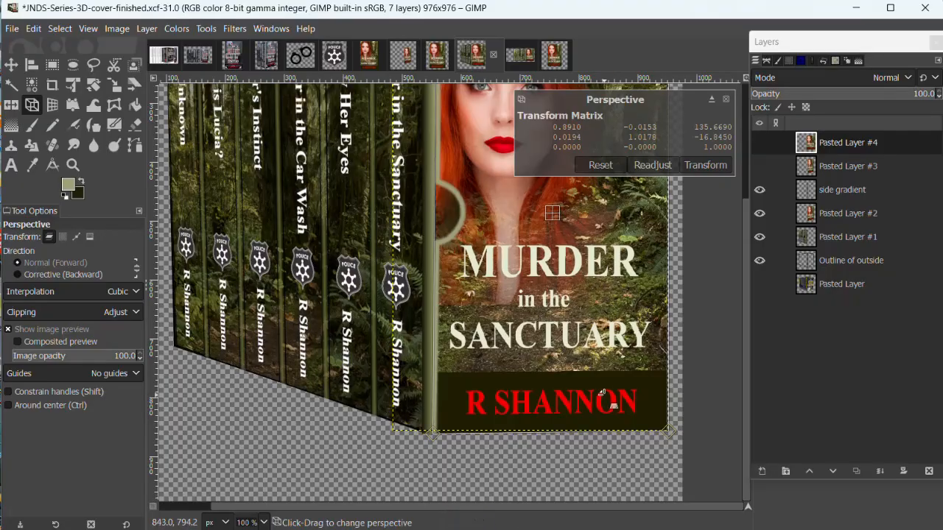
# Step: Pull the cover's two right corners inward onto the right corners of the box's front face
pyautogui.scroll(4, 667, 353)
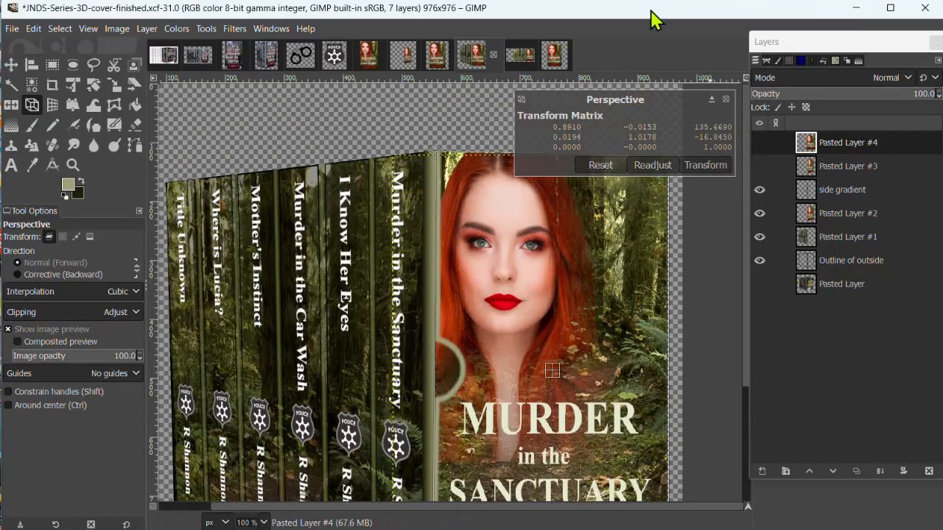
pyautogui.keyDown('ctrl'); pyautogui.scroll(-1, 536, 245); pyautogui.keyUp('ctrl')
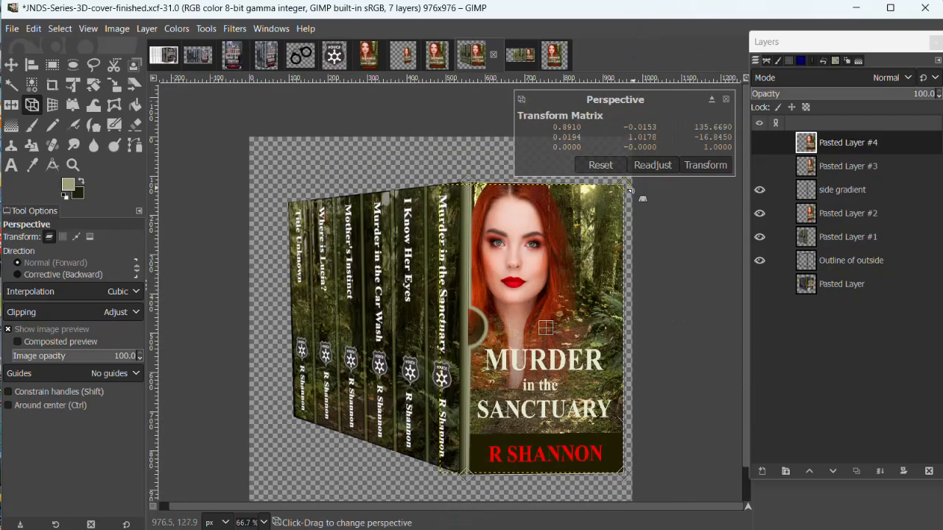
pyautogui.moveTo(626, 187); pyautogui.dragTo(596, 195)
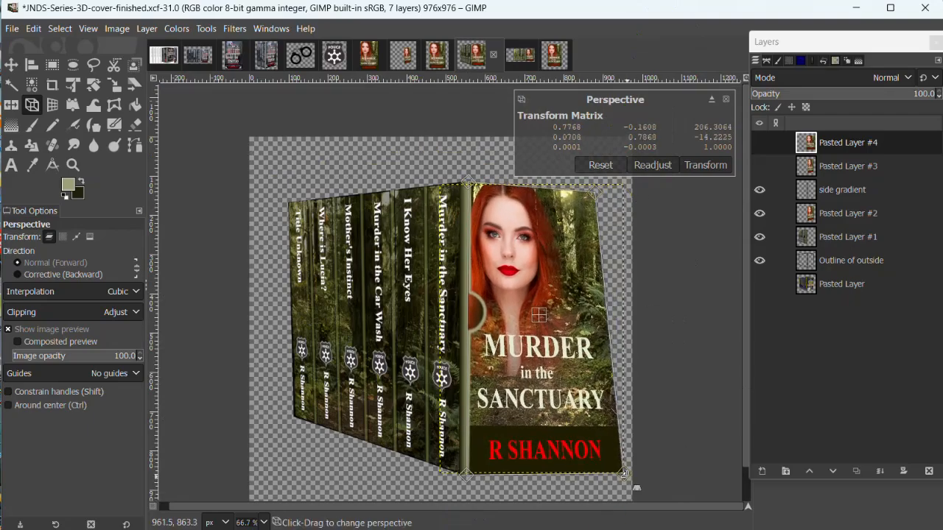
pyautogui.moveTo(617, 475); pyautogui.dragTo(592, 445)
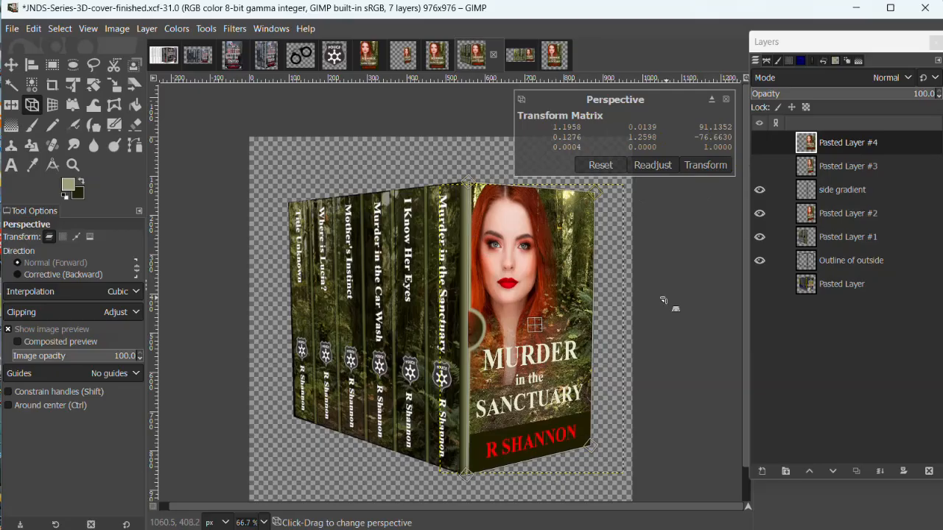
# Step: Fine-tune the cover's bottom corners and upper-right corner against the box edges, and apply the perspective transform
pyautogui.keyDown('ctrl'); pyautogui.scroll(2, 670, 309); pyautogui.keyUp('ctrl')
pyautogui.scroll(4, 368, 322)
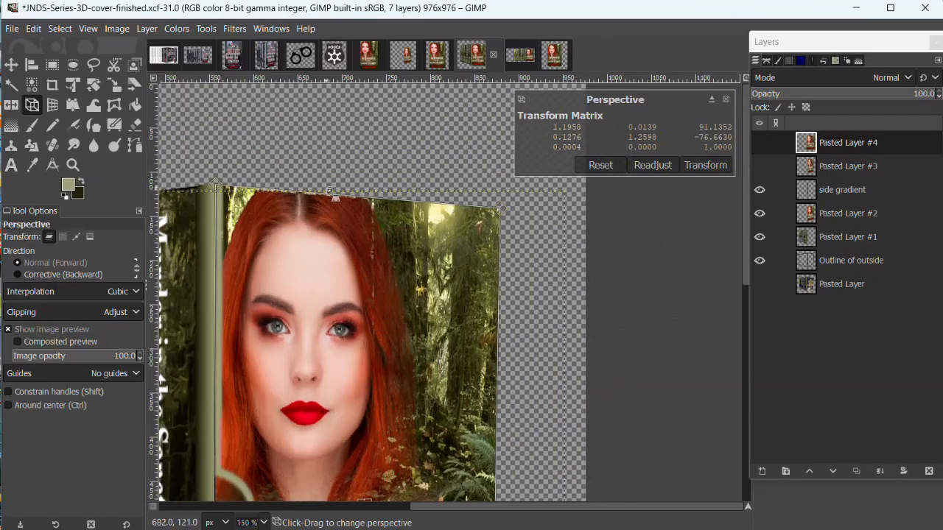
pyautogui.scroll(-8, 424, 264)
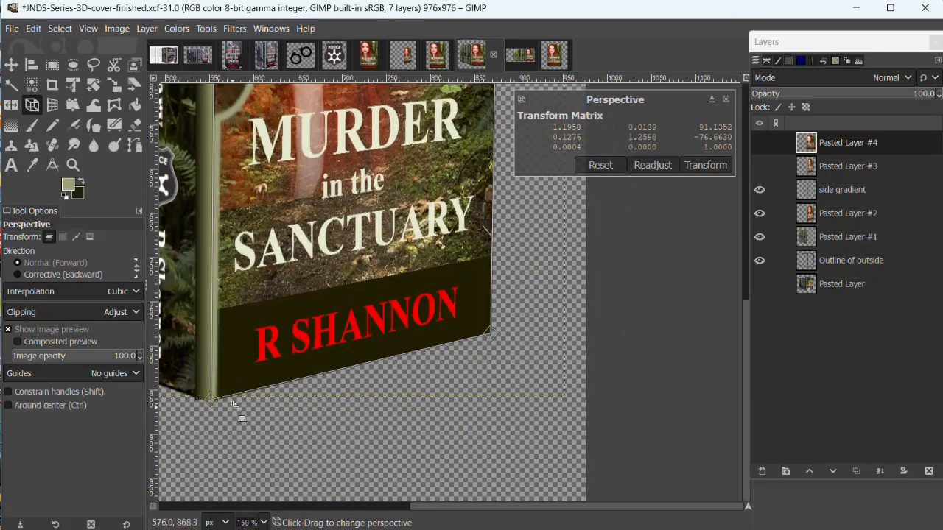
pyautogui.moveTo(211, 398); pyautogui.dragTo(212, 399)
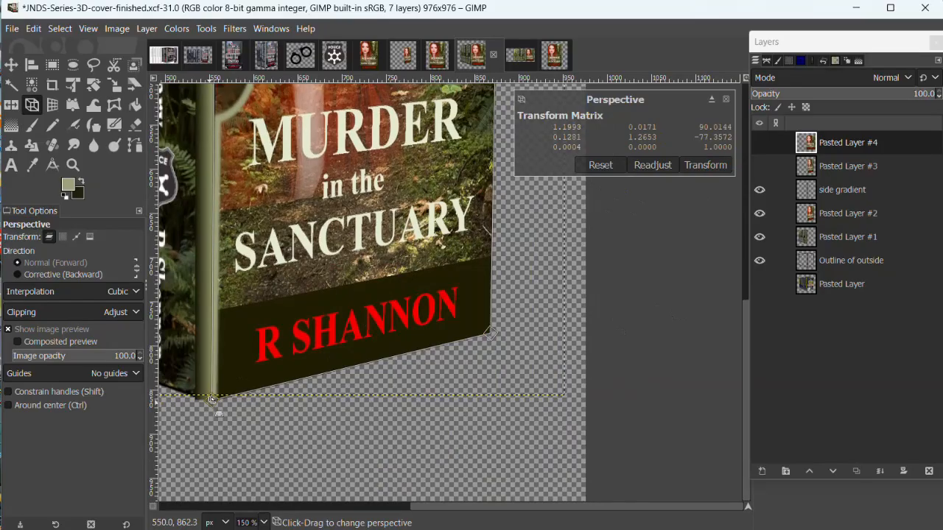
pyautogui.moveTo(490, 334)
pyautogui.mouseDown()
pyautogui.moveTo(477, 329)
pyautogui.moveTo(489, 333)
pyautogui.mouseUp()
pyautogui.scroll(10, 508, 328)
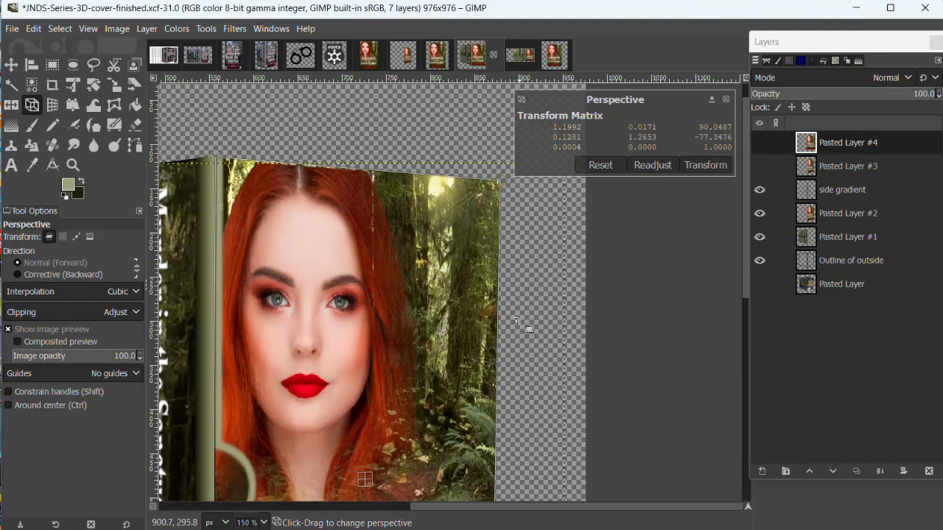
pyautogui.moveTo(502, 188); pyautogui.dragTo(502, 186)
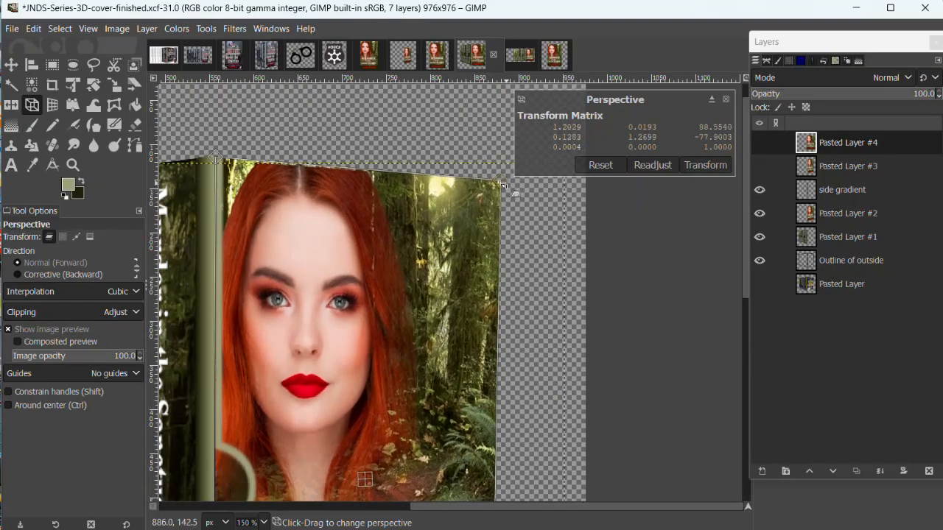
pyautogui.click(706, 166)
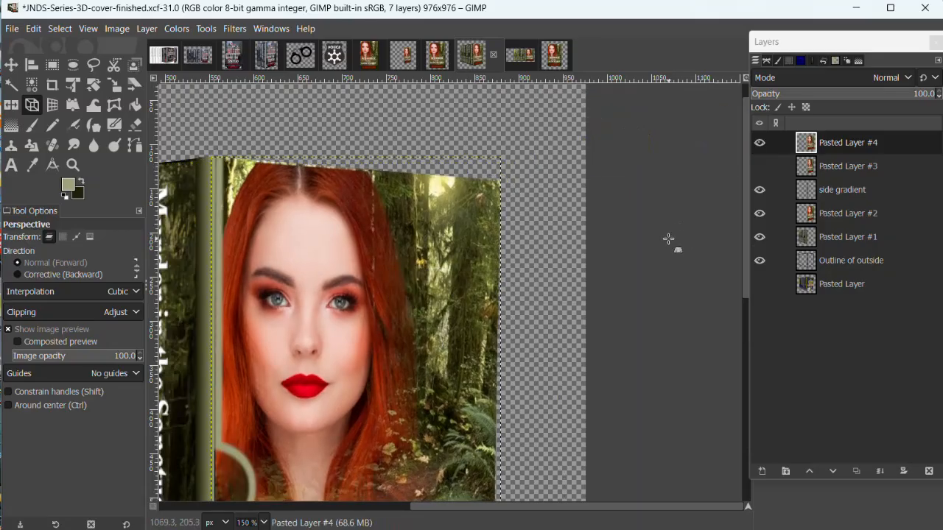
pyautogui.scroll(-2, 669, 239)
pyautogui.scroll(-1, 709, 310)
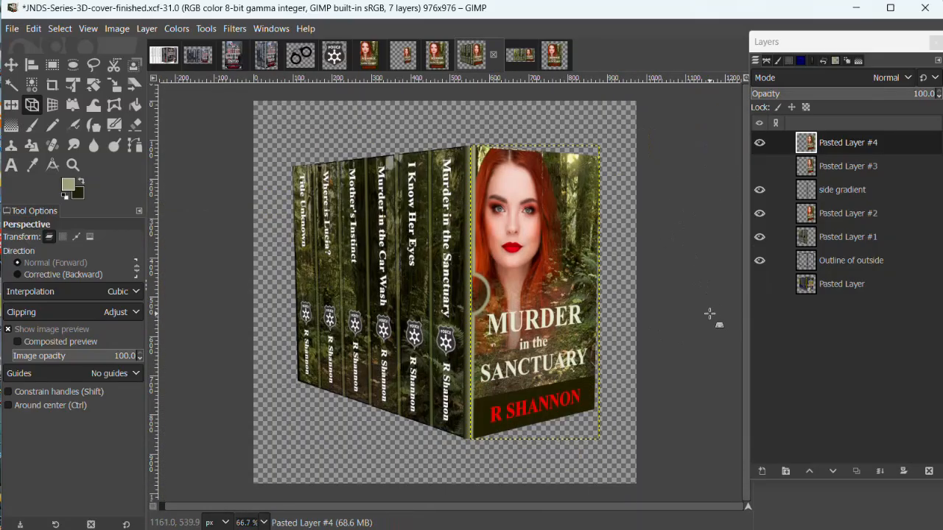